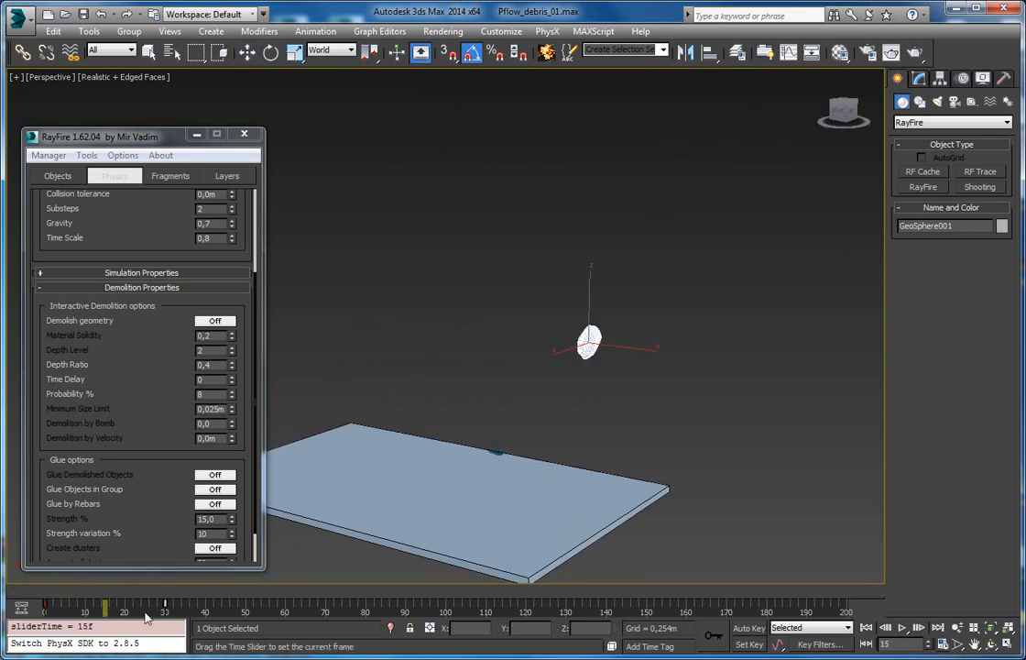
Add the geosphere to RayFire's dynamic/impact objects and the ground plate to the static and kinematic objects
key("w")
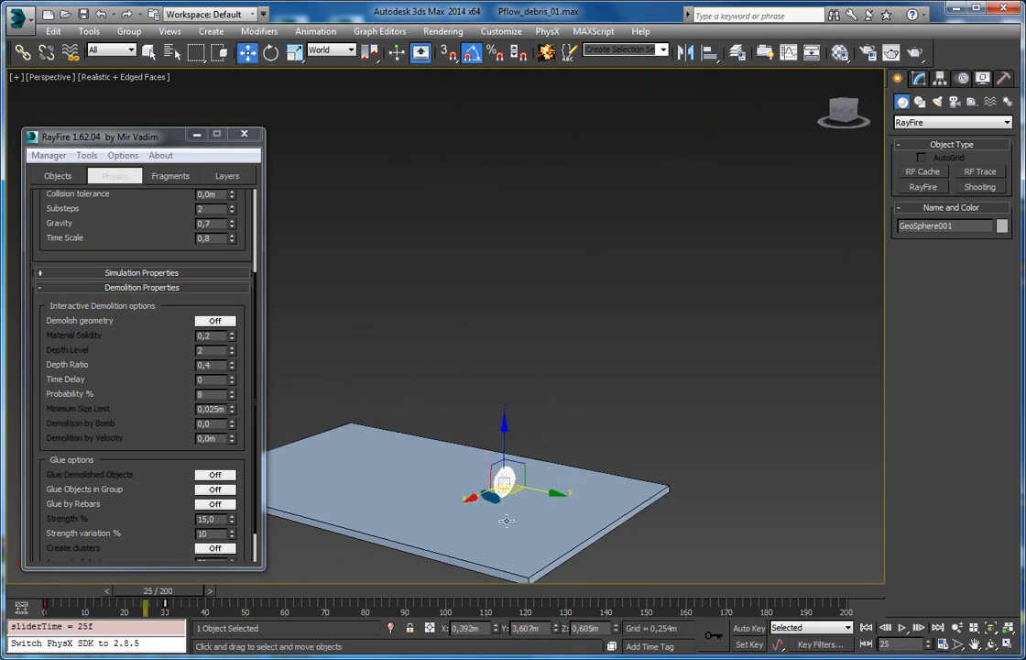
scroll(499, 530, "up", 10)
middle_click_drag(486, 469, 451, 481)
middle_click_drag(376, 363, 337, 316, "alt")
left_click(65, 175)
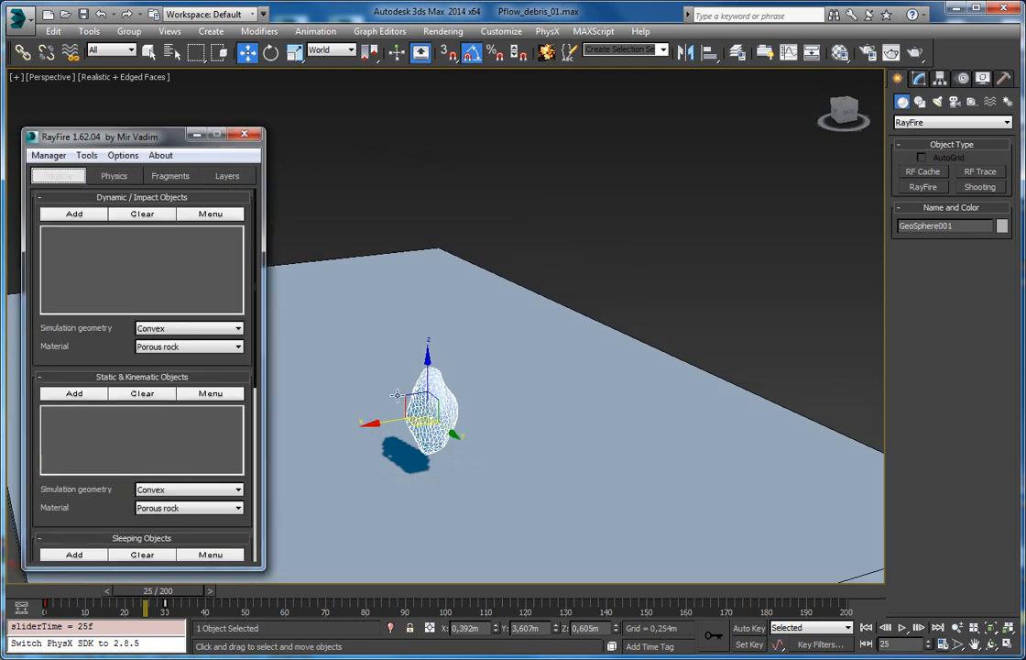
left_click(69, 213)
left_click(365, 314)
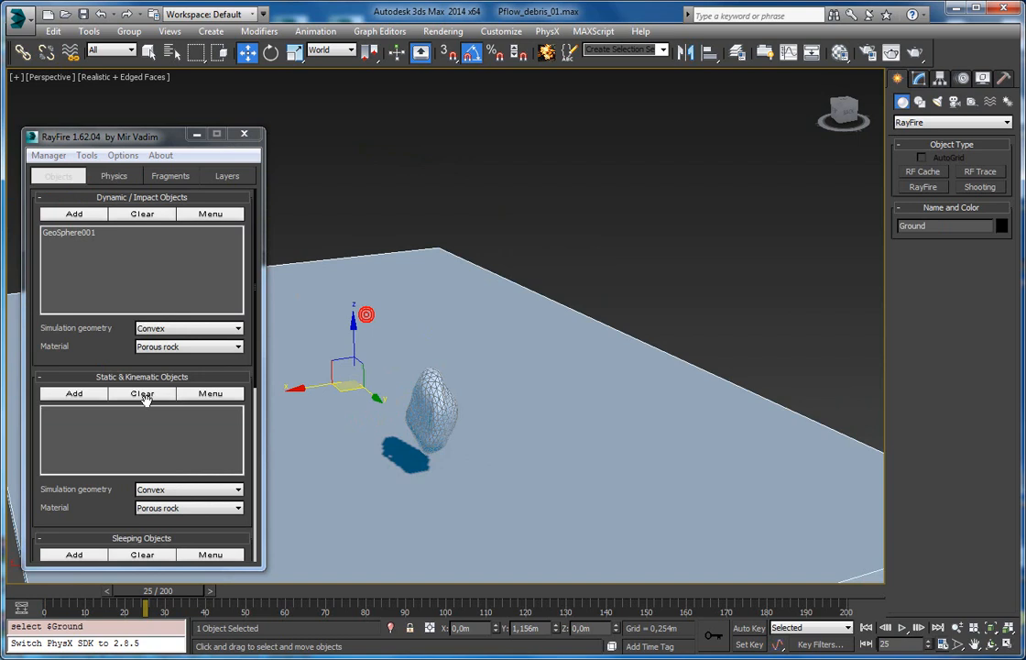
left_click(73, 395)
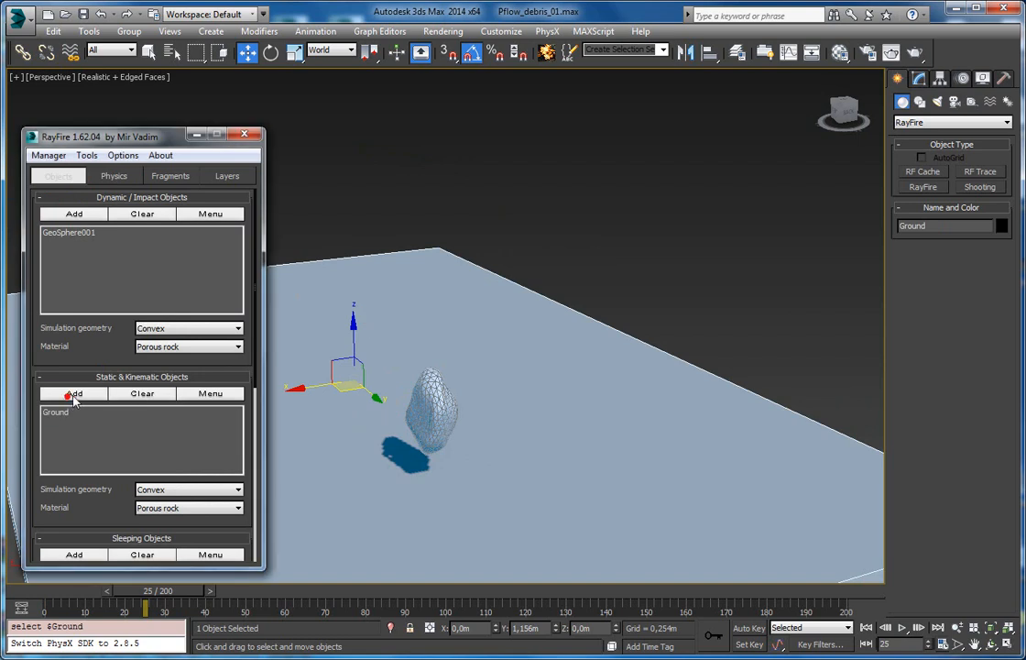
Check the fragmentation type and iterations, and turn on Demolish geometry in the demolition properties
left_click(168, 177)
double_click(140, 268)
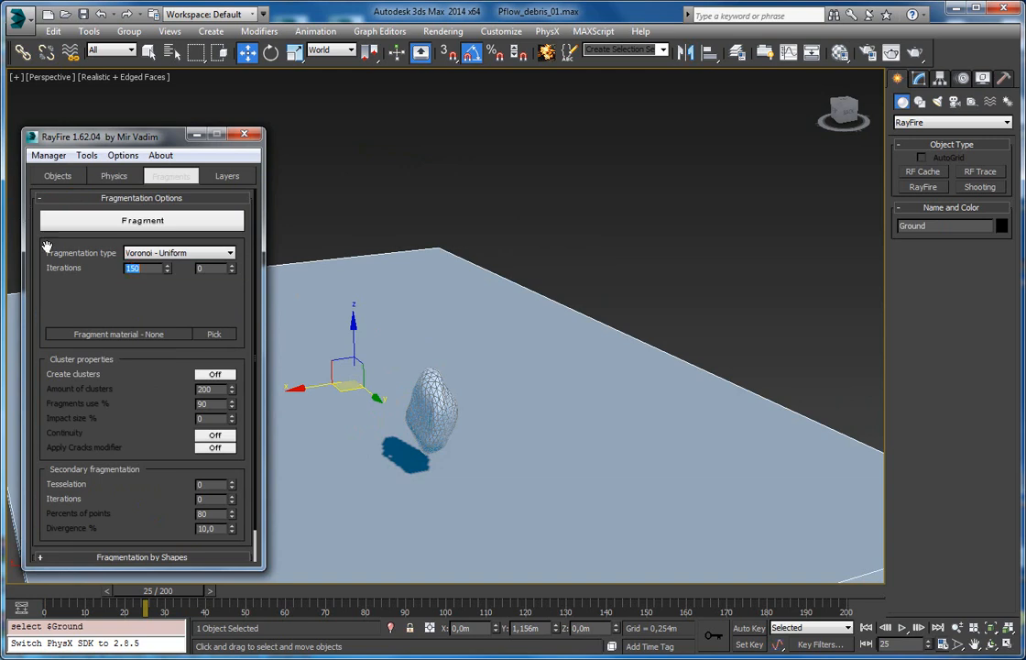
left_click(104, 286)
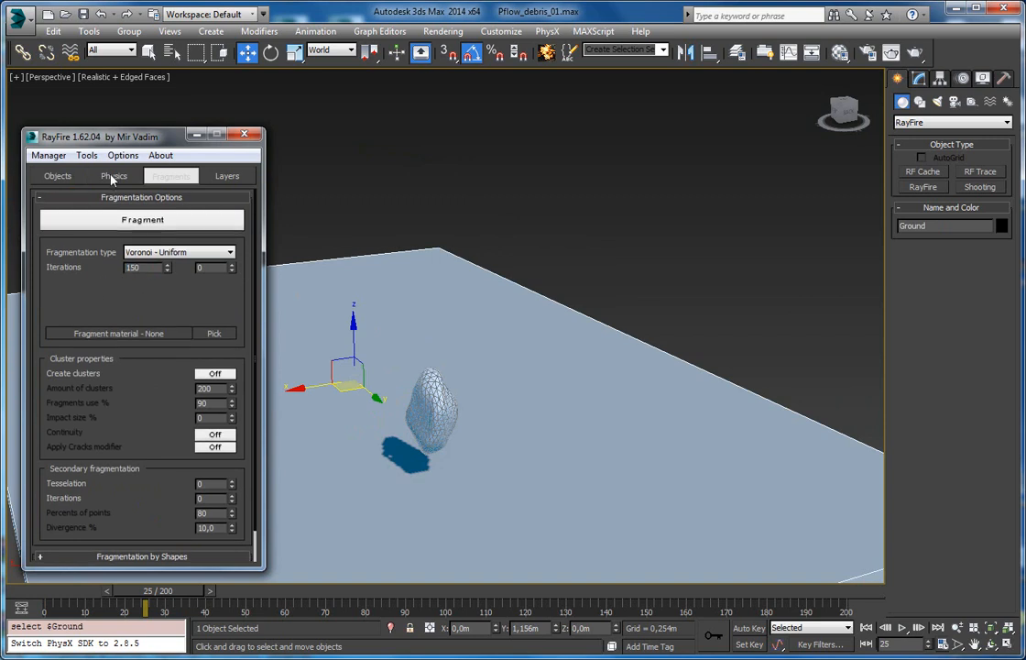
left_click(112, 176)
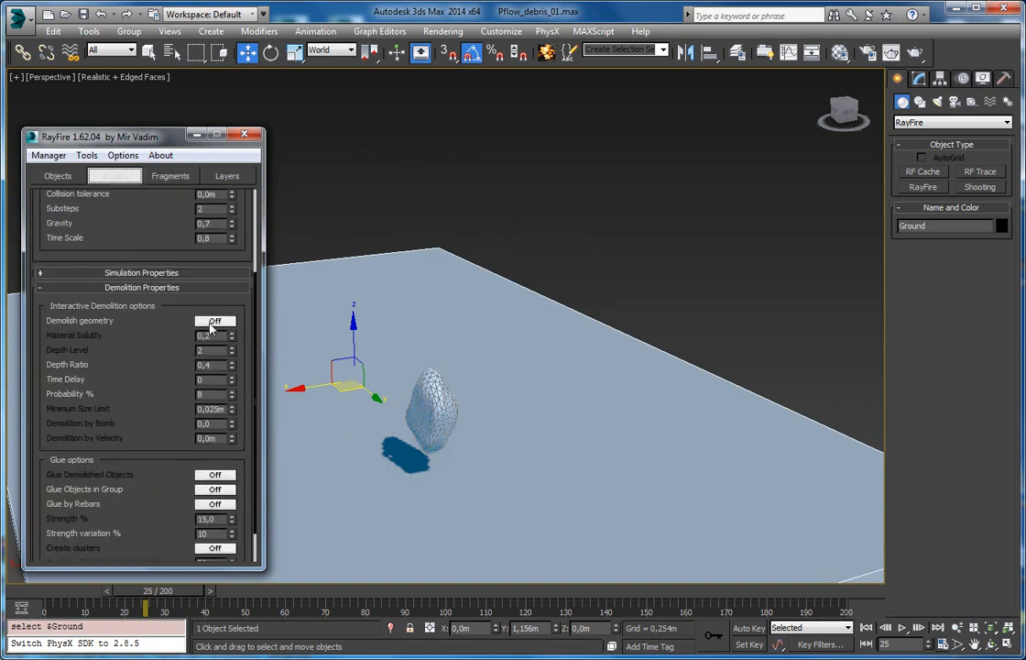
left_click(211, 321)
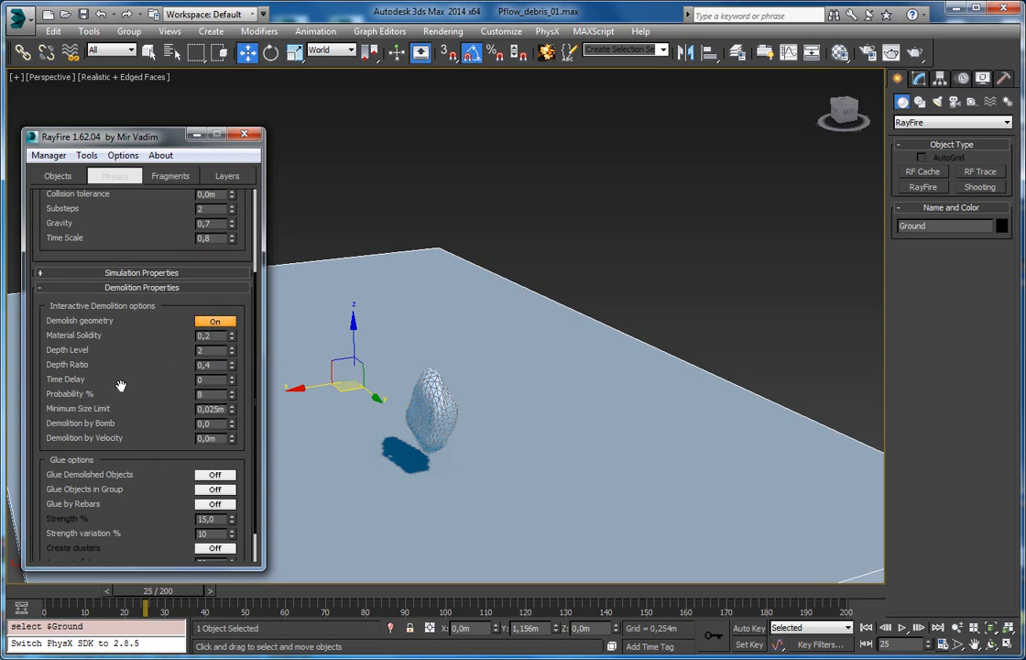
left_click_drag(159, 344, 140, 518)
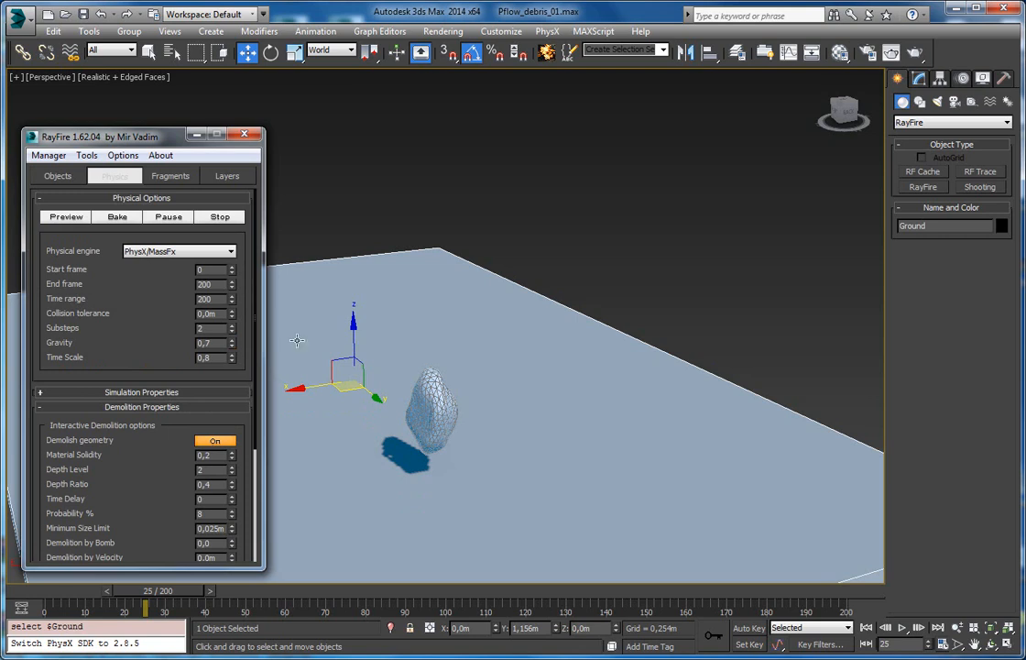
Move the animation to frame 20, just before the rock's impact, and set the simulation start frame to 20
scroll(373, 427, "down", 1)
middle_click_drag(373, 428, 408, 370)
left_click_drag(153, 596, 98, 595)
middle_click_drag(423, 328, 380, 522)
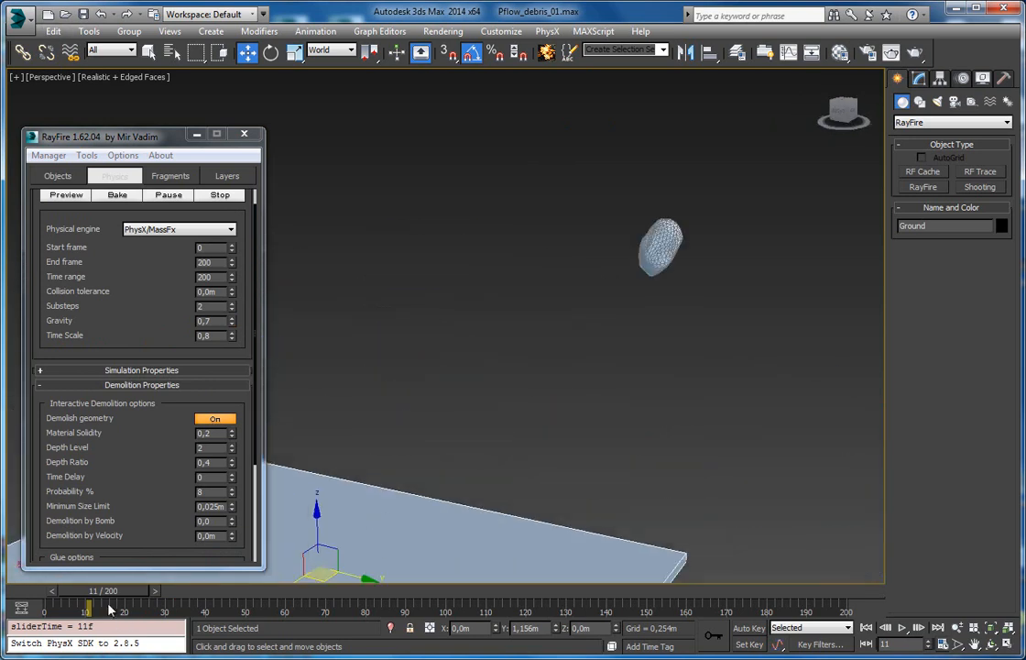
left_click_drag(107, 593, 143, 594)
key("w")
middle_click_drag(363, 356, 341, 182)
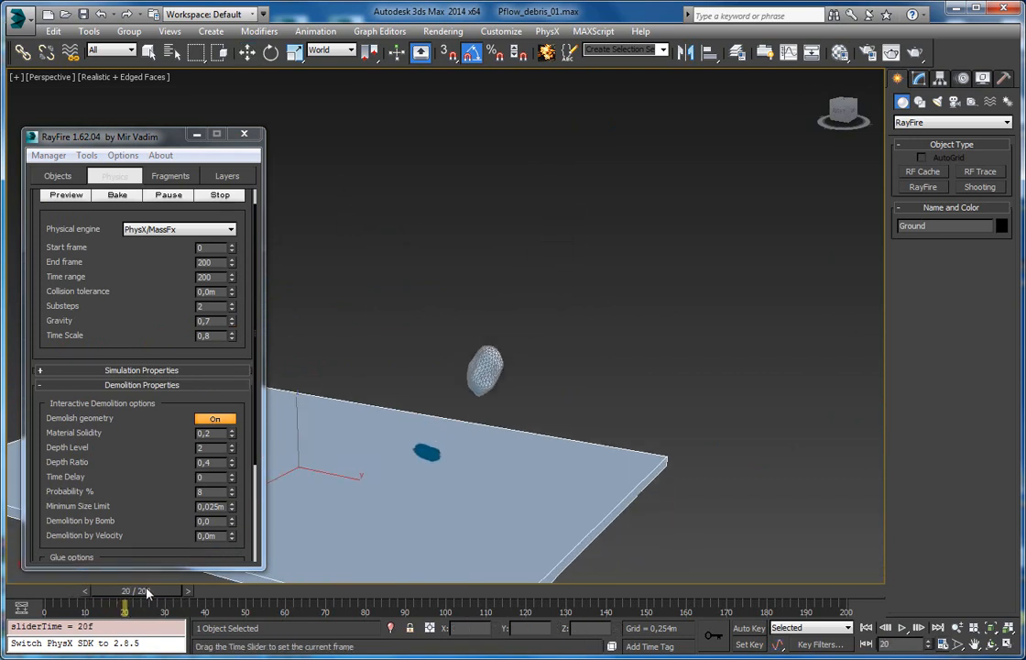
left_click(209, 245)
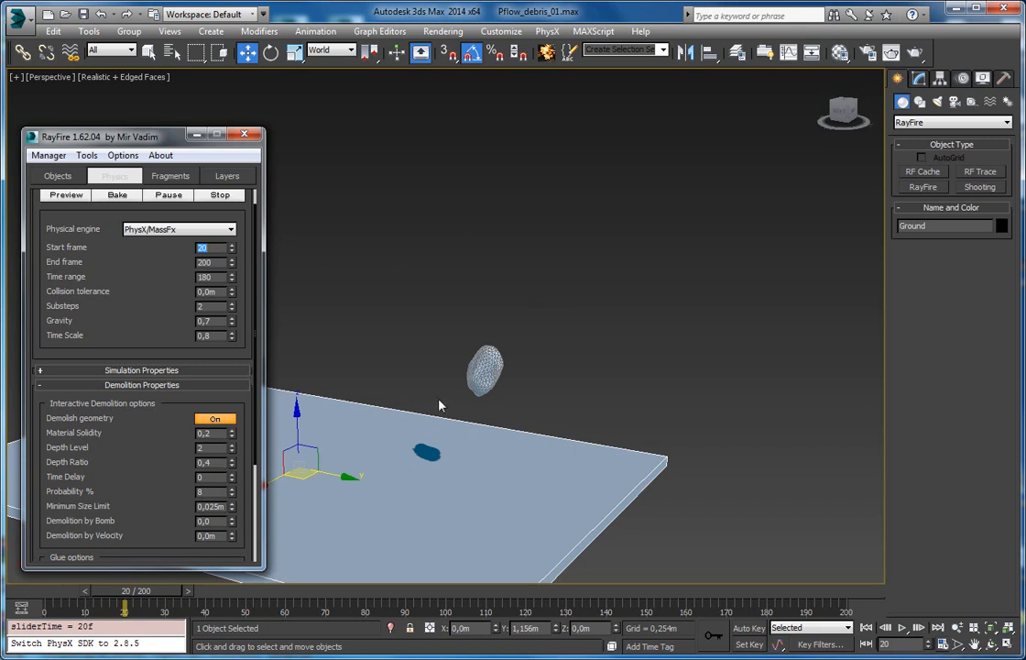
Bake the demolition simulation and stop it at about frame 125
middle_click_drag(432, 340, 435, 335)
middle_click_drag(509, 409, 485, 362, "alt")
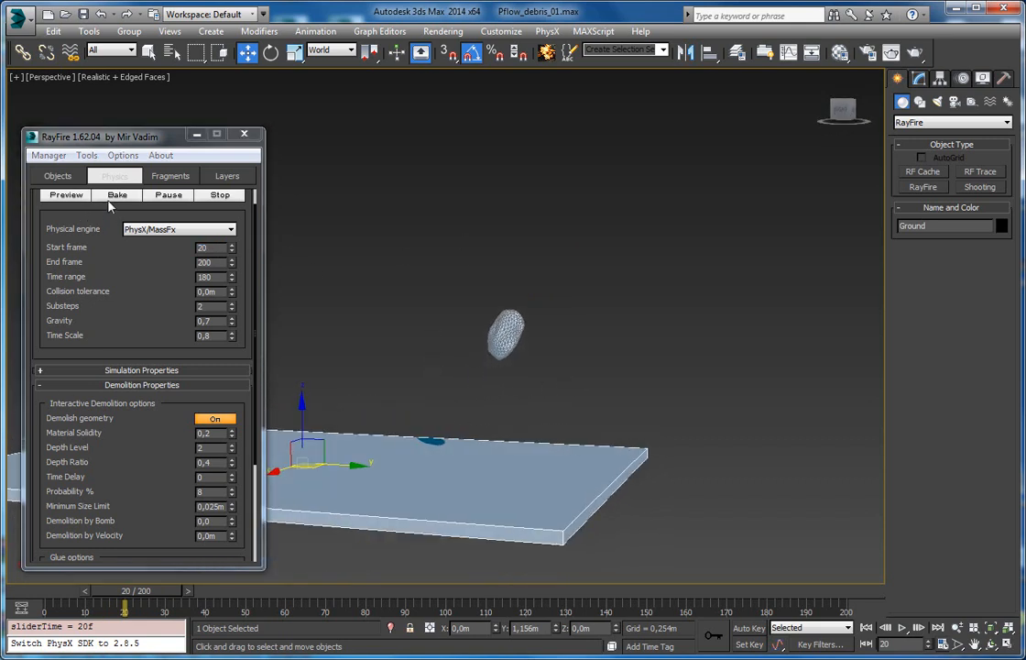
scroll(103, 207, "up", 1)
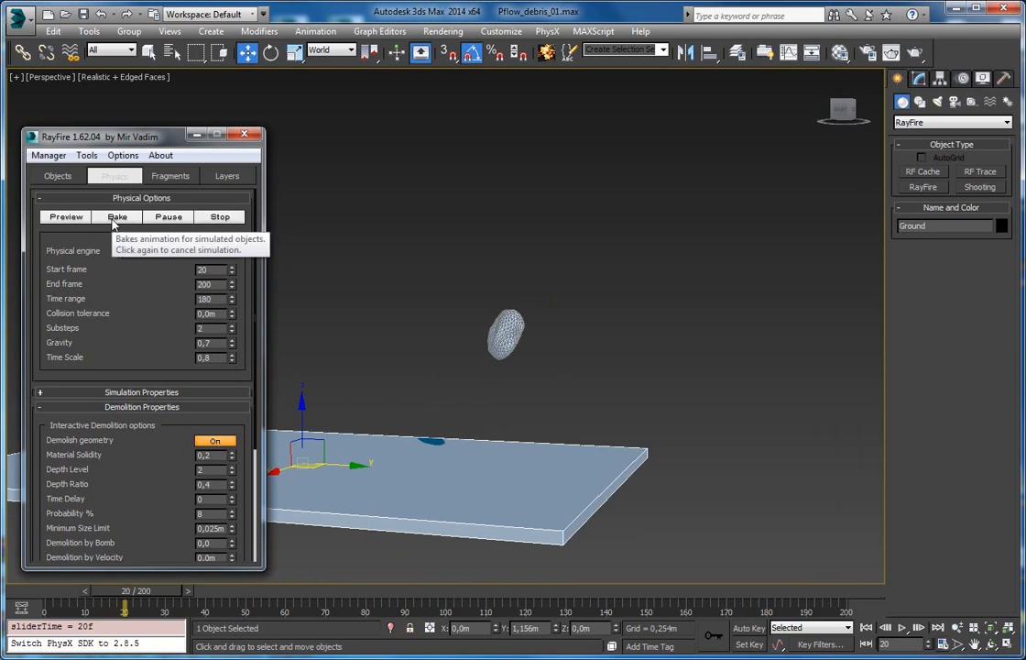
left_click(116, 217)
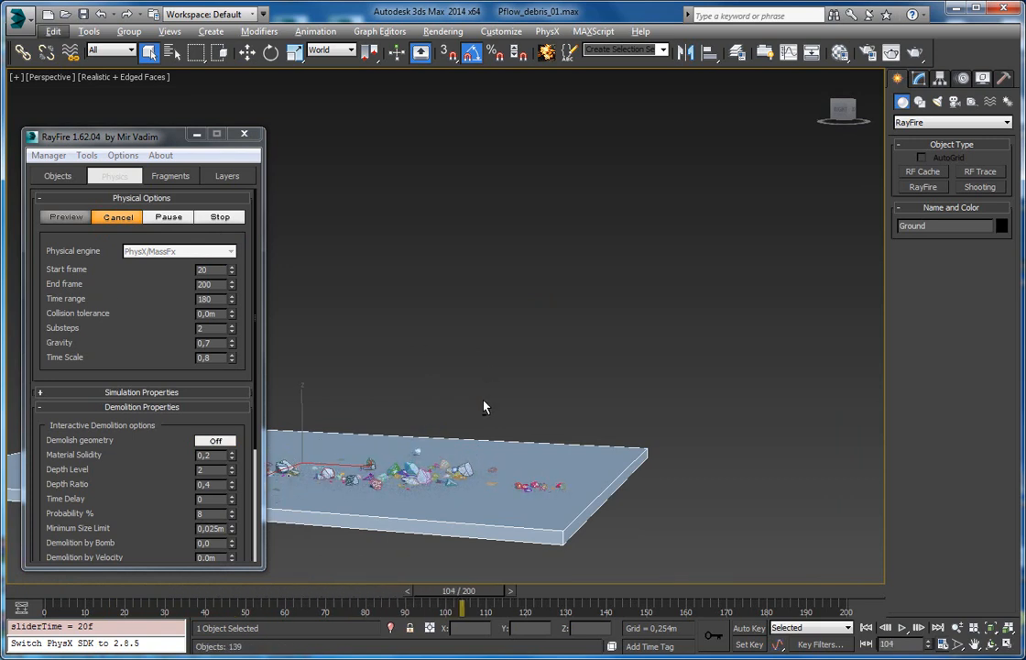
left_click(216, 218)
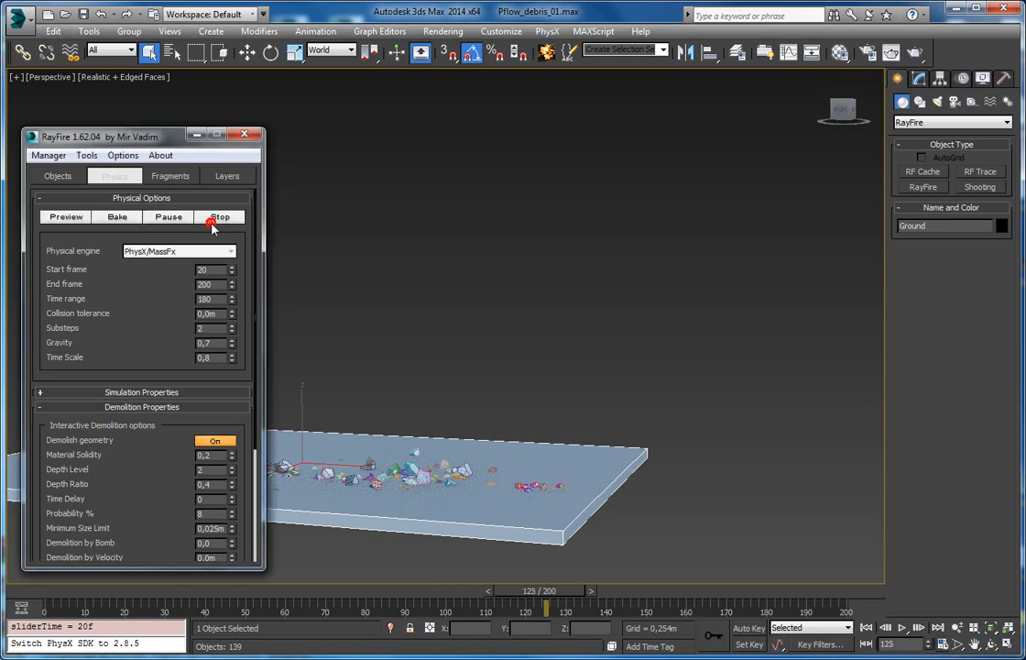
Close the RayFire window and move the animation back to frame 15
left_click(118, 175)
middle_click_drag(440, 381, 349, 339, "alt")
left_click(243, 136)
left_click_drag(568, 594, 144, 580)
Select all the rock fragments and give them the grey object color 115, 115, 115
middle_click_drag(553, 172, 528, 228, "alt")
left_click_drag(481, 197, 485, 203)
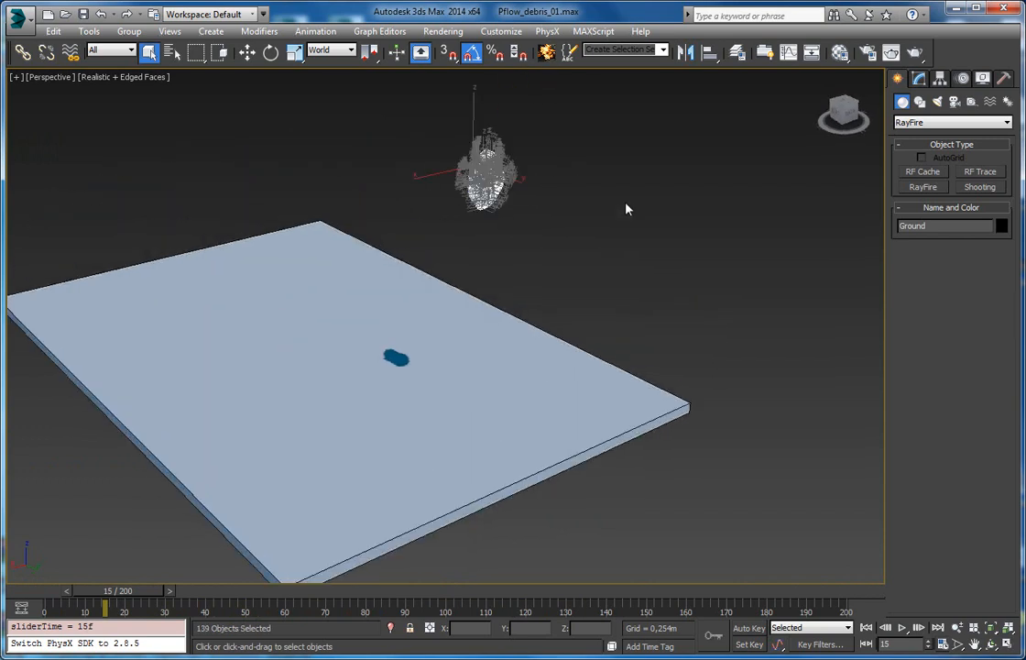
left_click(1002, 226)
left_click(263, 357)
left_click(260, 405)
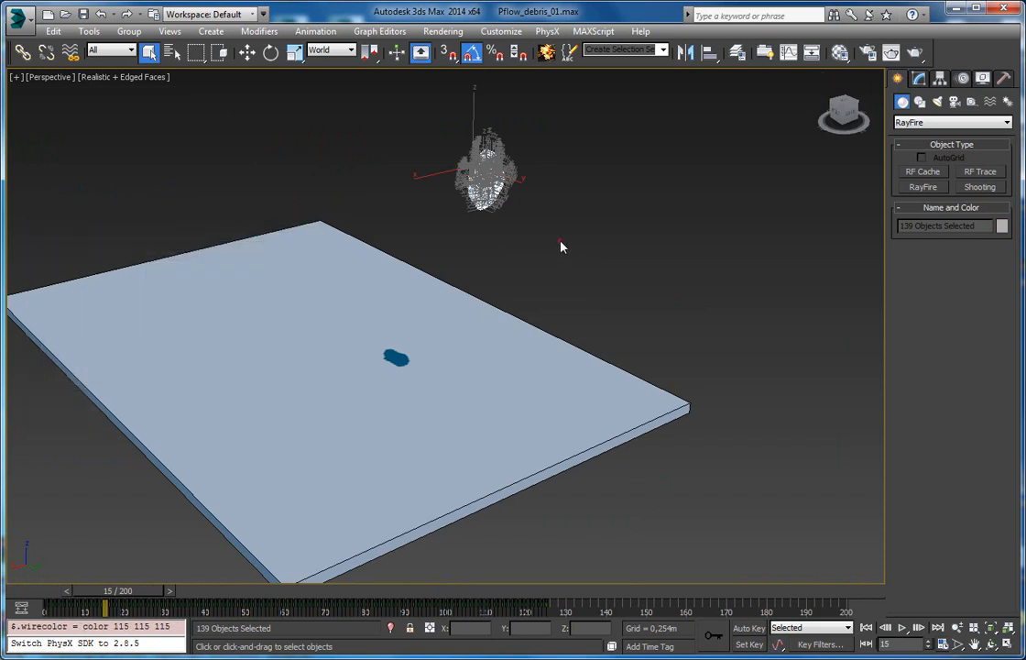
Examine the scattered fragments on the ground at frame 73, and return to frame 11
left_click(539, 289)
scroll(539, 289, "up", 3)
left_click_drag(117, 593, 340, 594)
scroll(308, 412, "up", 5)
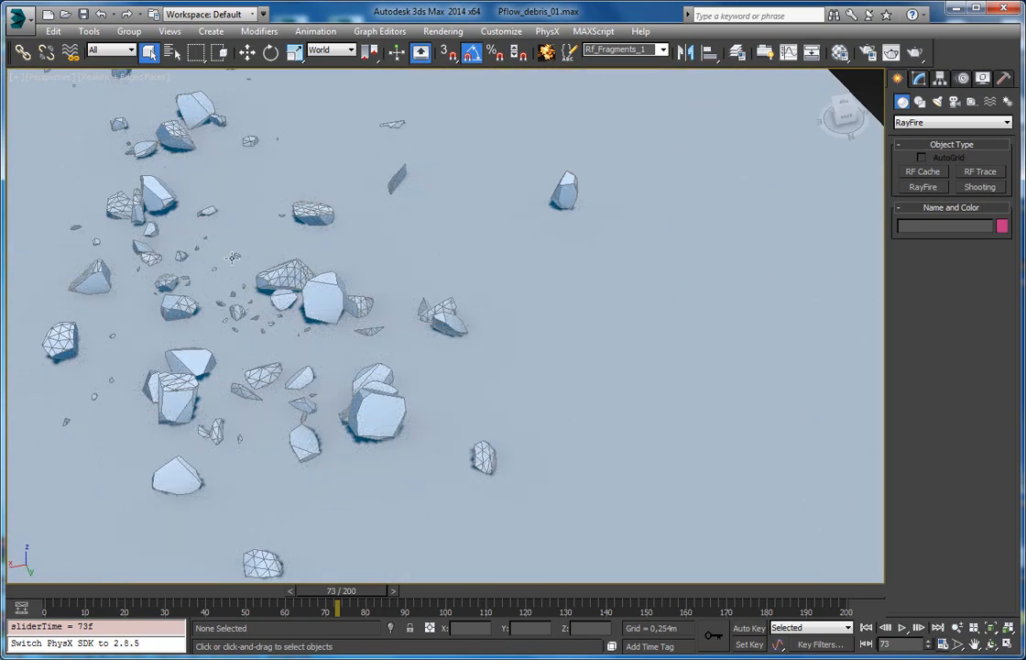
left_click(237, 255)
key("z")
scroll(283, 317, "down", 4)
scroll(283, 316, "down", 8)
middle_click_drag(290, 325, 313, 388)
middle_click_drag(314, 389, 340, 257)
left_click_drag(348, 591, 104, 591)
scroll(322, 416, "down", 3)
Create a PF Source particle system beside the ground plate, with an icon about 1.32 m long and 1.04 m wide
middle_click_drag(428, 355, 357, 335, "alt")
left_click(898, 124)
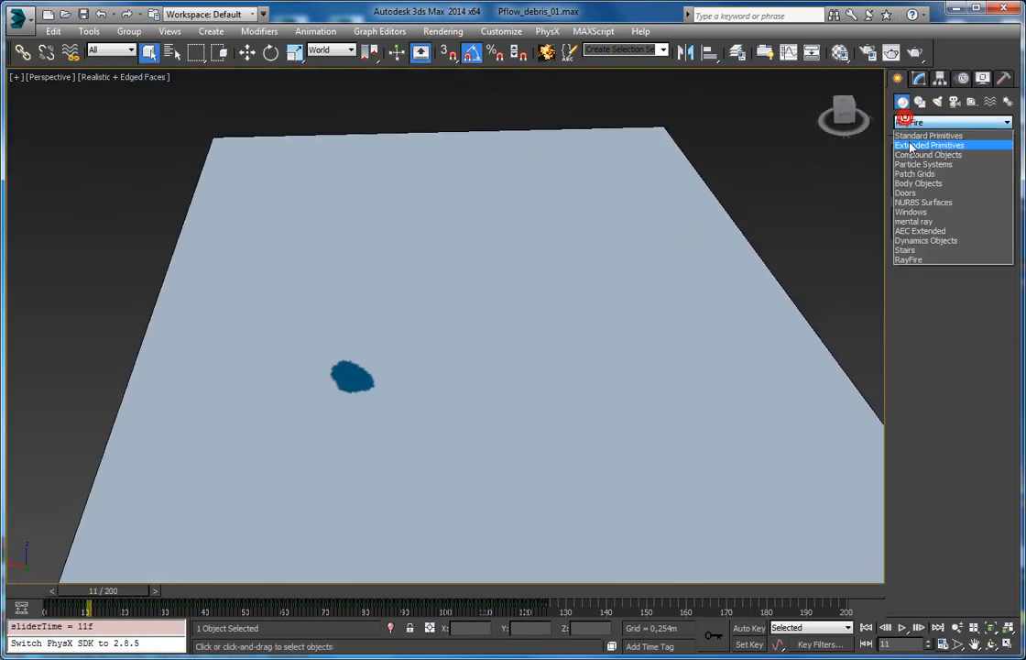
left_click(920, 164)
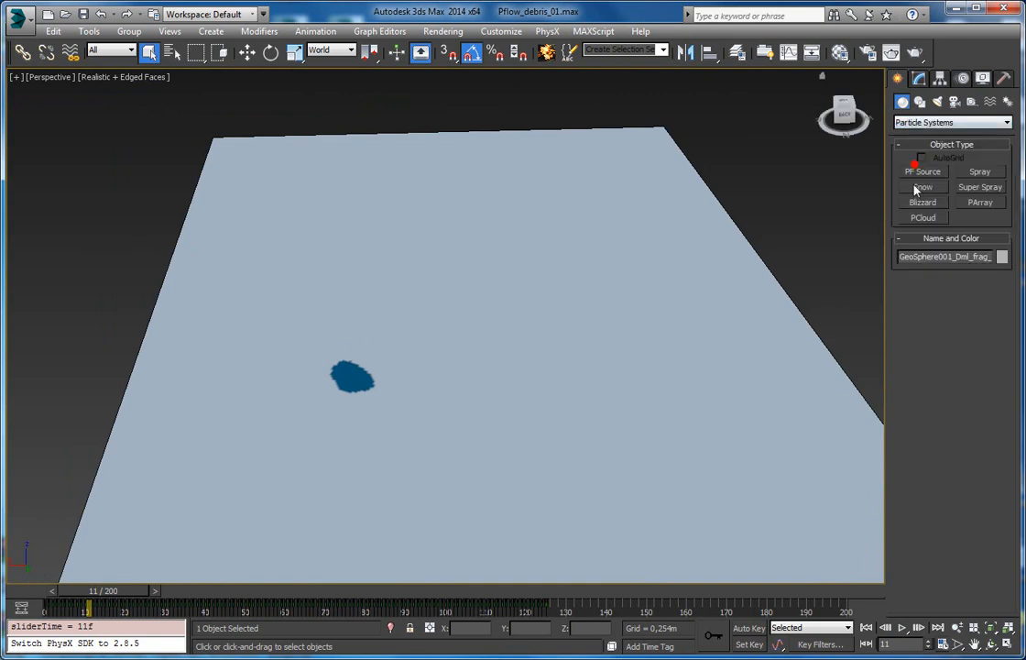
left_click(923, 171)
middle_click_drag(446, 321, 142, 272, "alt")
left_click_drag(142, 272, 240, 338)
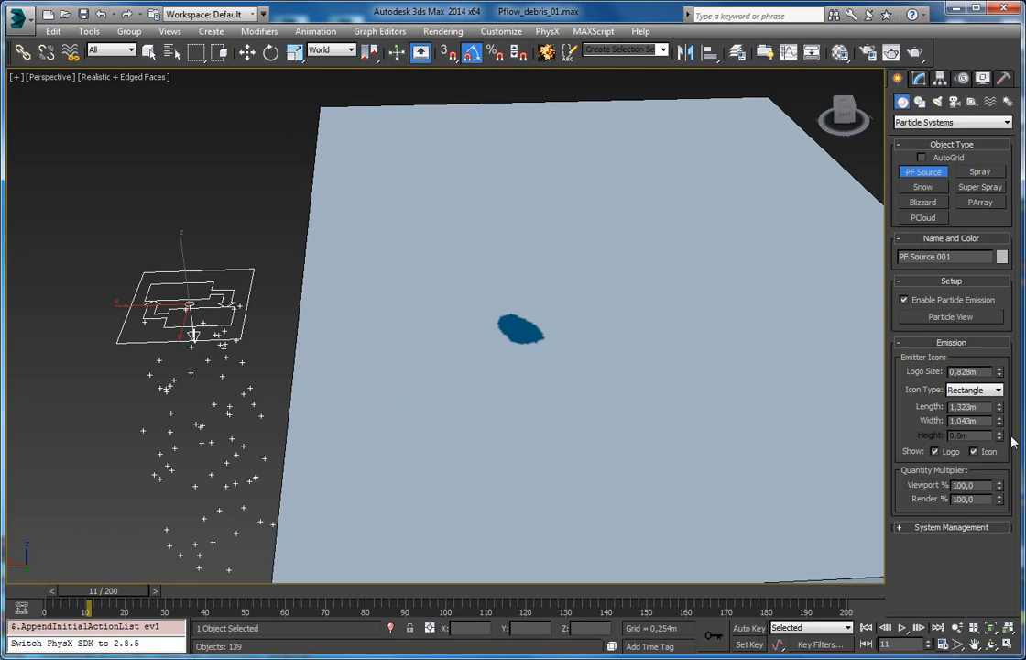
Finish creating the PF Source, and open its flow in Particle View with the events framed
double_click(979, 485)
right_click(226, 198)
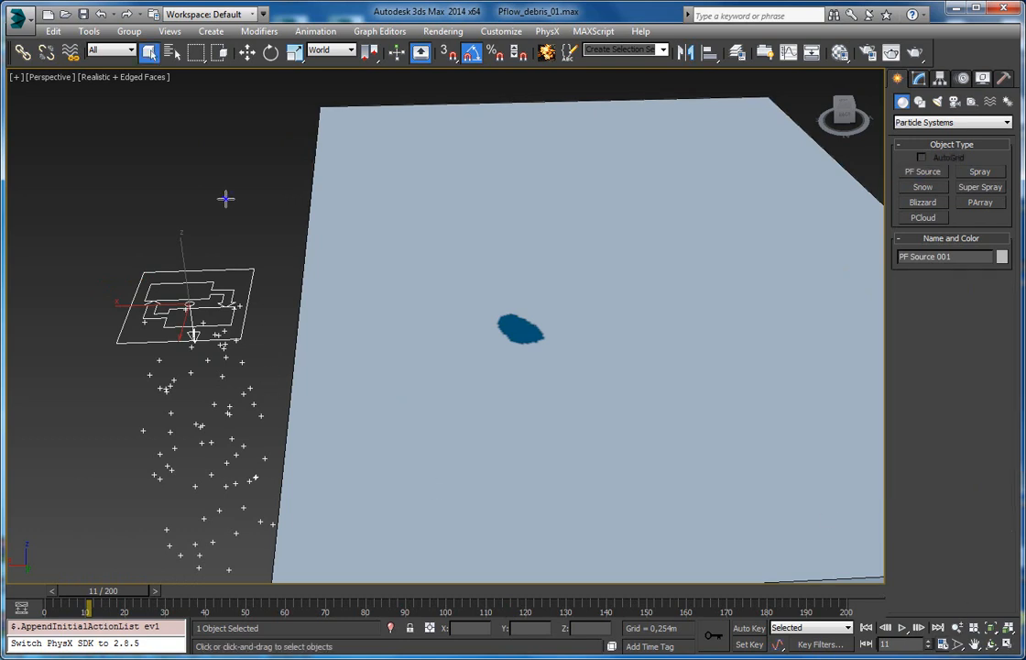
left_click(919, 79)
left_click(950, 304)
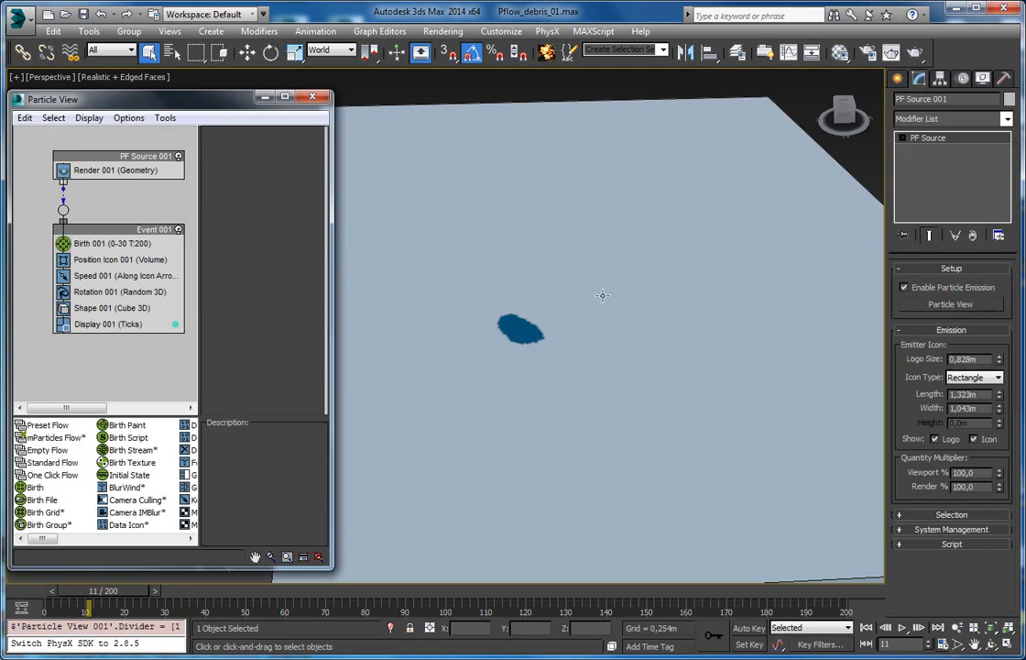
scroll(549, 305, "down", 3)
middle_click_drag(563, 357, 457, 415)
scroll(107, 304, "up", 3)
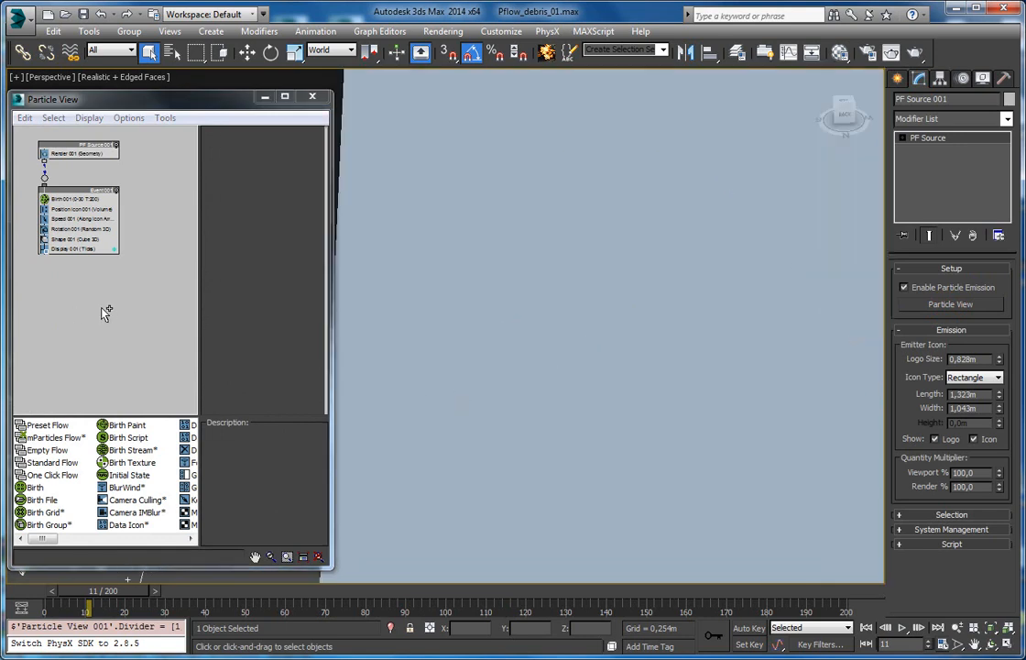
left_click(102, 312)
scroll(102, 314, "up", 1)
scroll(104, 314, "up", 1)
scroll(105, 315, "down", 1)
left_click(127, 352)
Select one fragment of the falling rock and switch the viewport to wireframe to examine the fractured pieces
middle_click(545, 317)
scroll(549, 315, "down", 8)
middle_click_drag(556, 314, 463, 383, "alt")
middle_click_drag(715, 142, 600, 282)
scroll(597, 286, "up", 4)
left_click(496, 229)
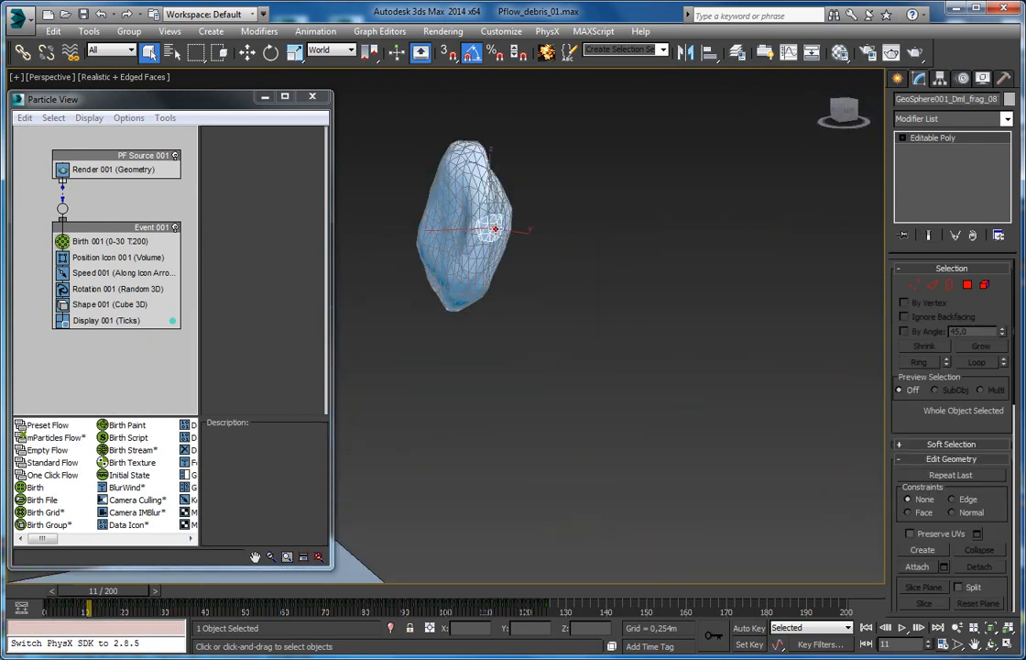
key("F4")
key("F4")
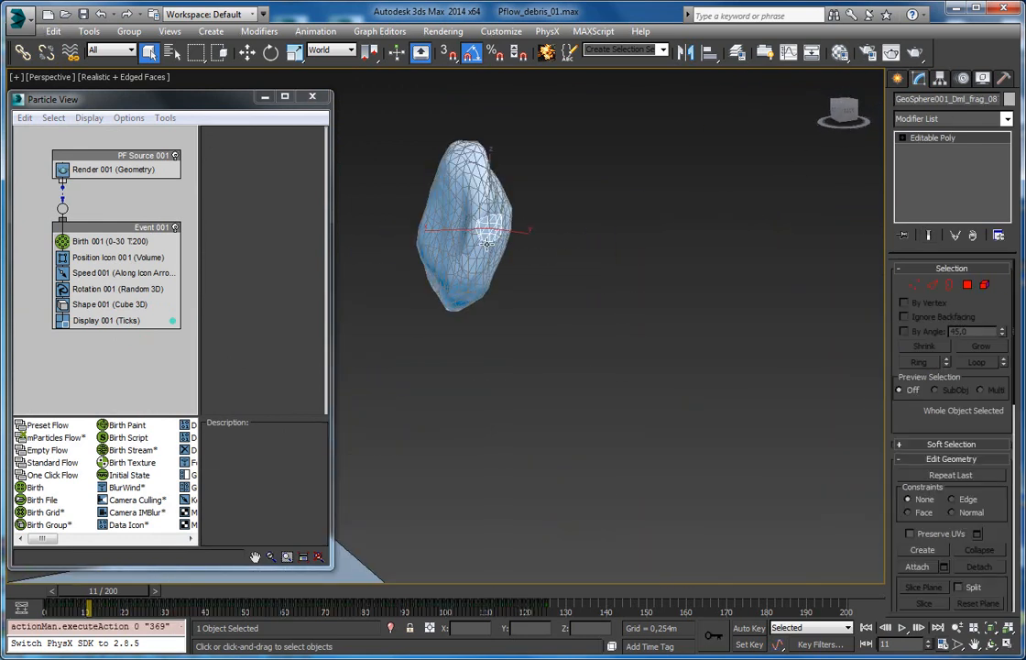
key("F3")
middle_click_drag(486, 244, 508, 220, "alt")
scroll(508, 221, "up", 3)
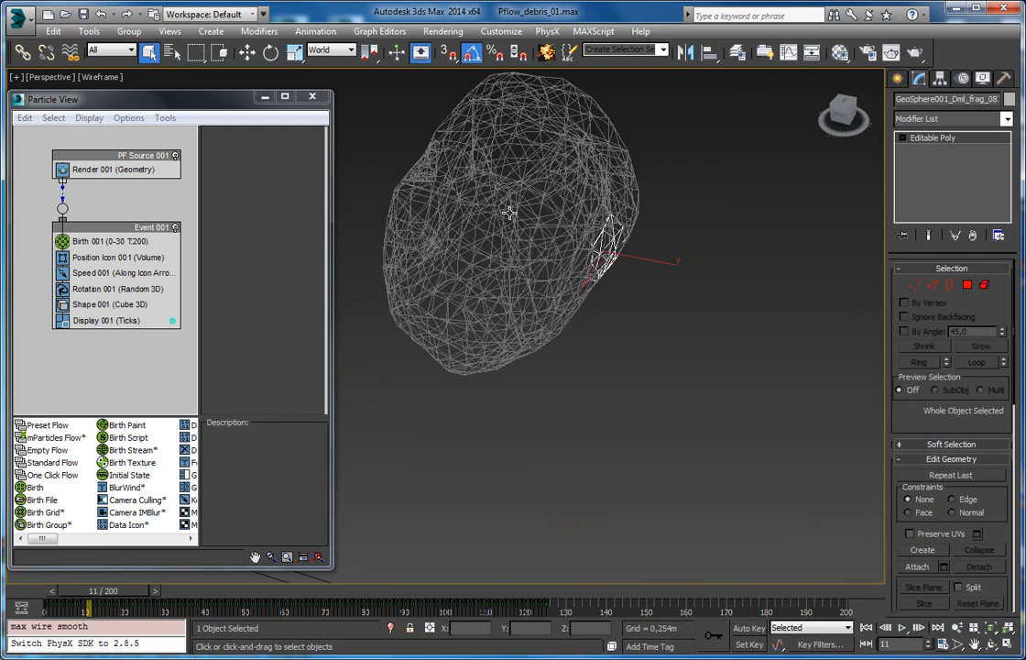
middle_click_drag(508, 272, 559, 316, "alt")
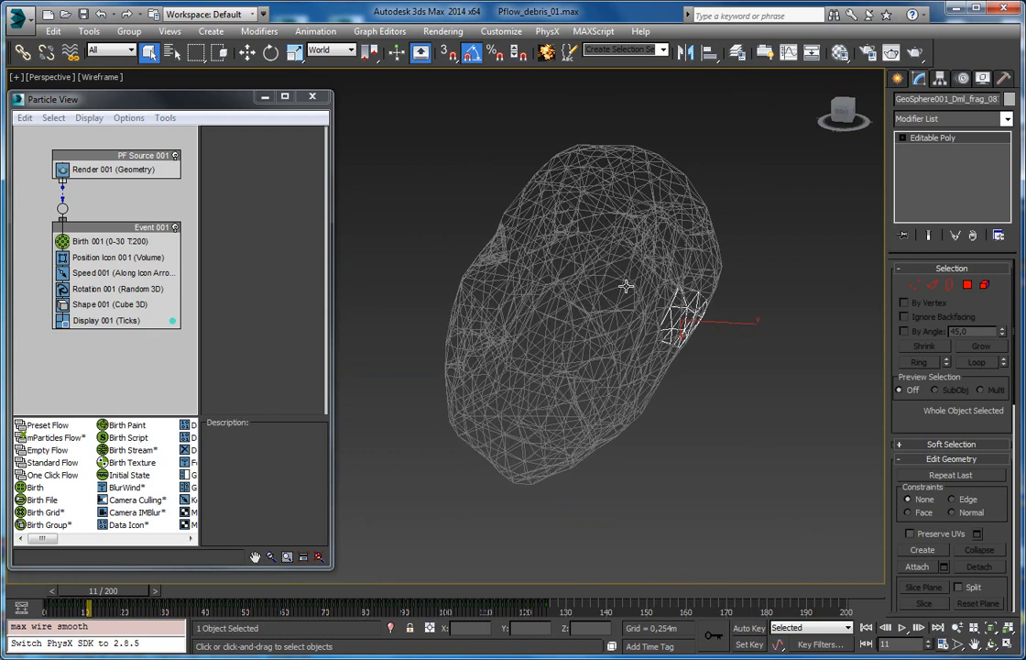
Replace the Position Icon operator in Event 001 with a Position Object operator
left_click(99, 261)
right_click(98, 262)
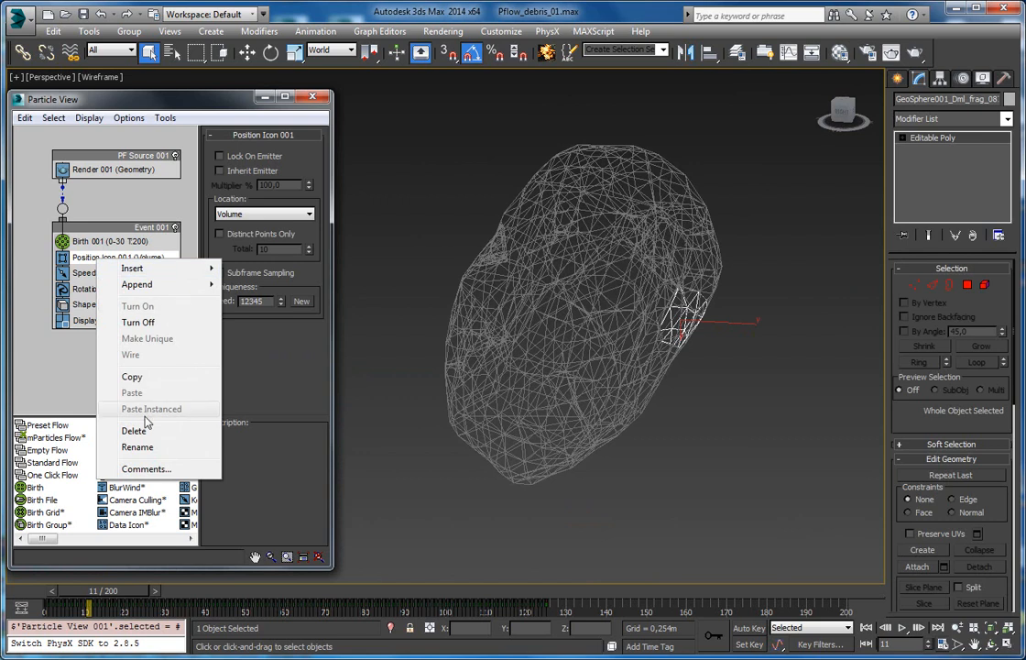
left_click(57, 538)
left_click(59, 540)
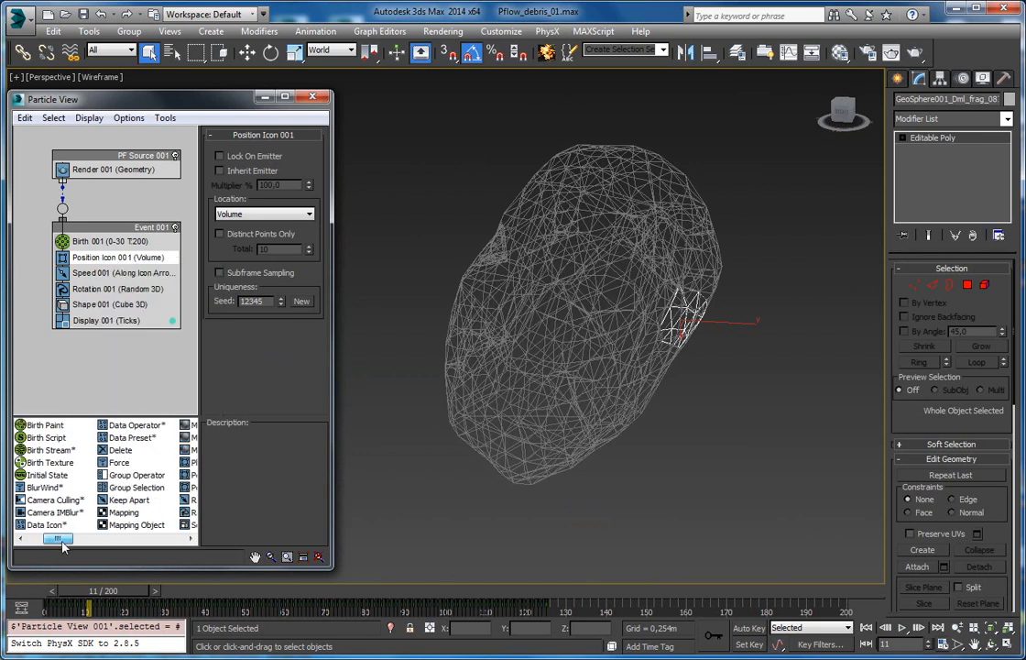
left_click_drag(63, 543, 76, 544)
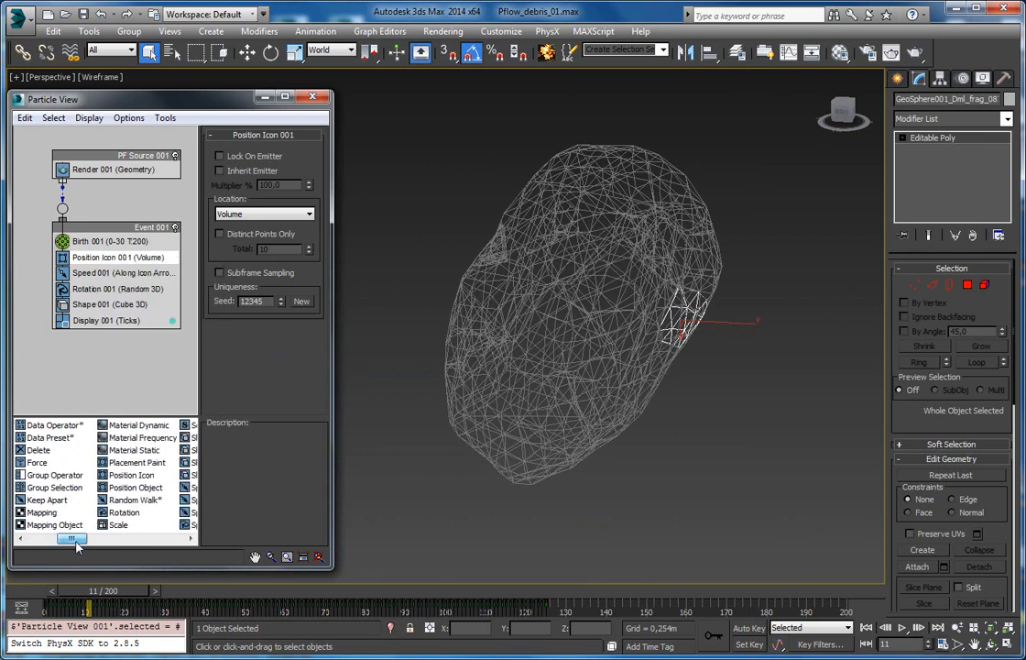
left_click(135, 486)
left_click_drag(135, 486, 101, 261)
left_click(95, 258)
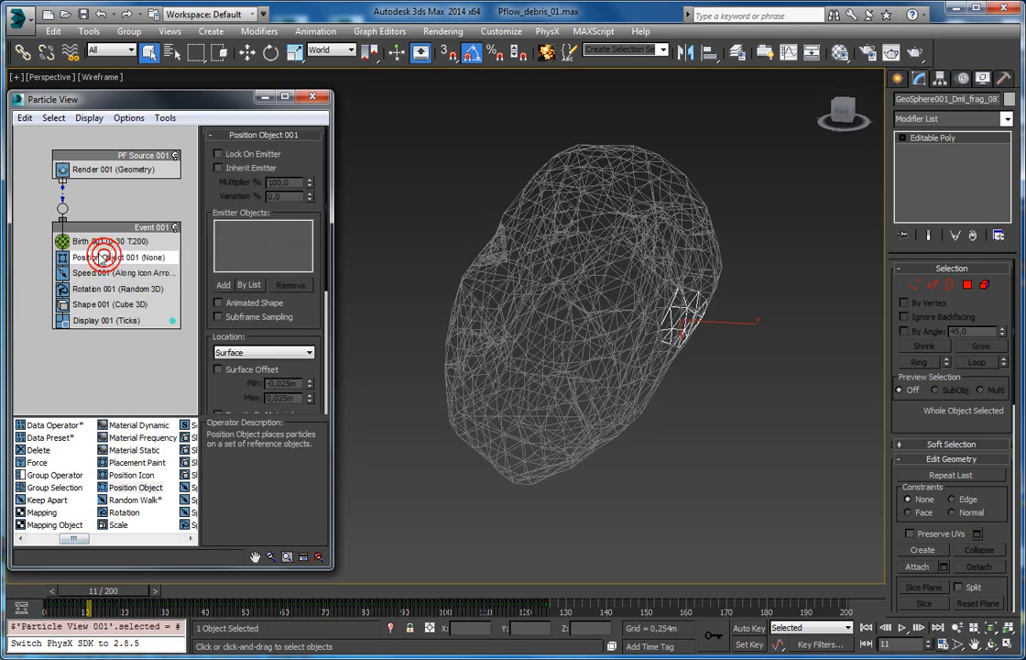
Assign all GeoSphere001 fragments, excluding Ground, as emitter objects of the Position Object operator
left_click(248, 284)
scroll(591, 175, "up", 10)
left_click_drag(456, 151, 433, 527)
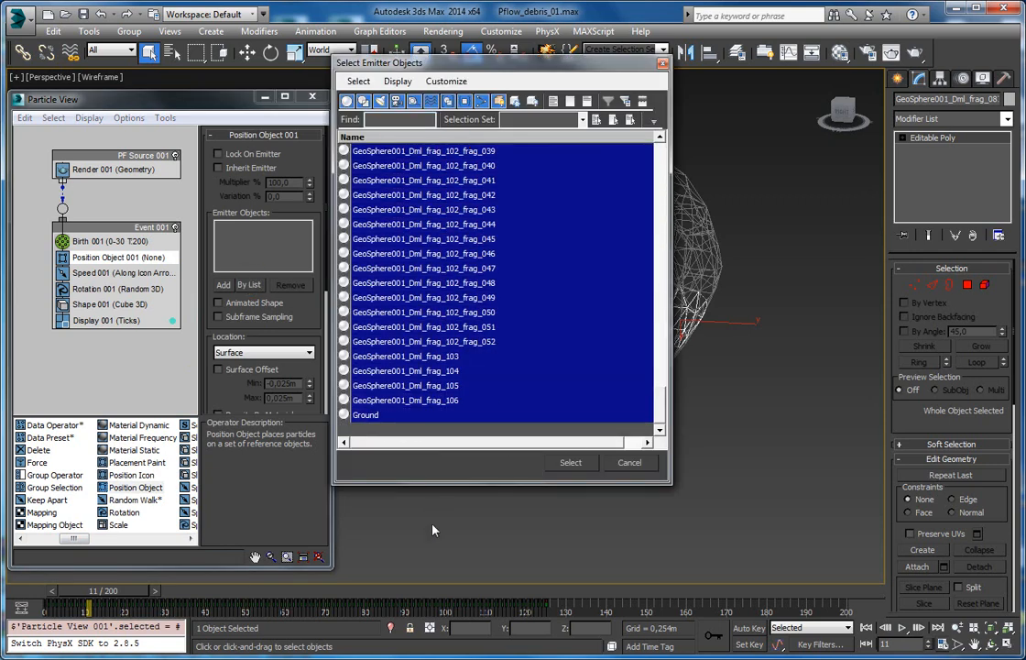
left_click(376, 415, "ctrl")
left_click(569, 462)
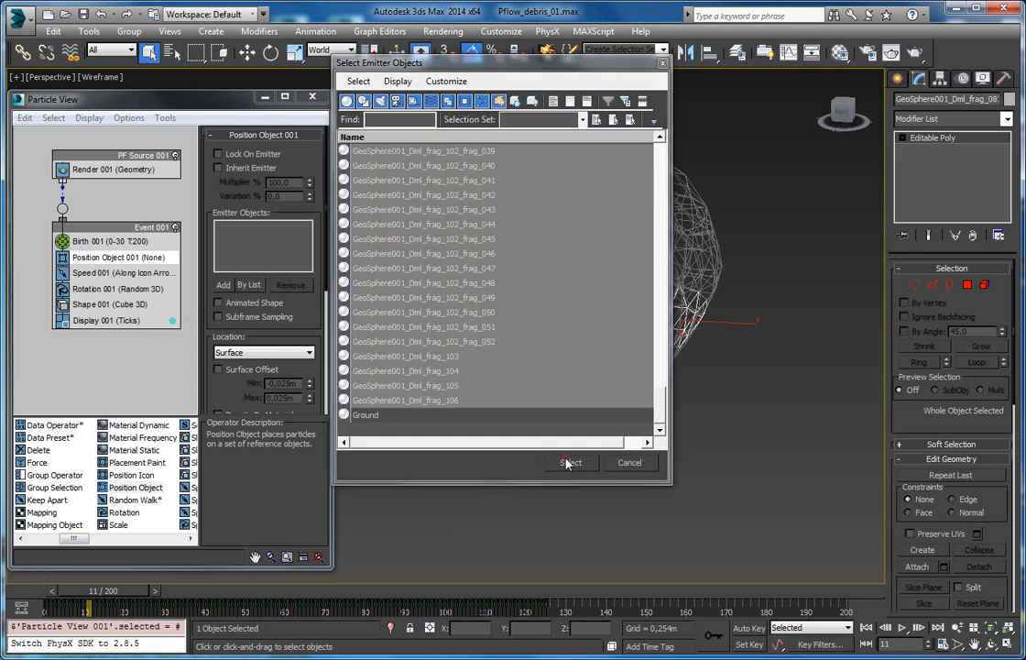
Set the Display 001 operator's particle colour to red and its display type to Circles
scroll(698, 404, "down", 6)
scroll(580, 361, "up", 4)
scroll(586, 358, "down", 2)
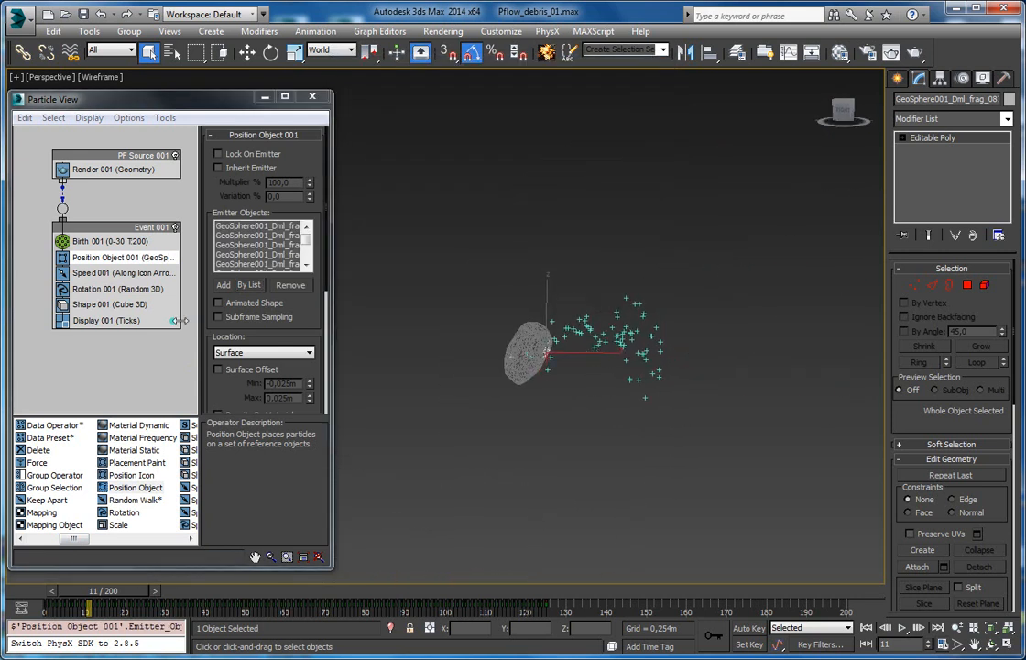
left_click(170, 322)
left_click_drag(30, 53, 69, 31)
left_click(186, 152)
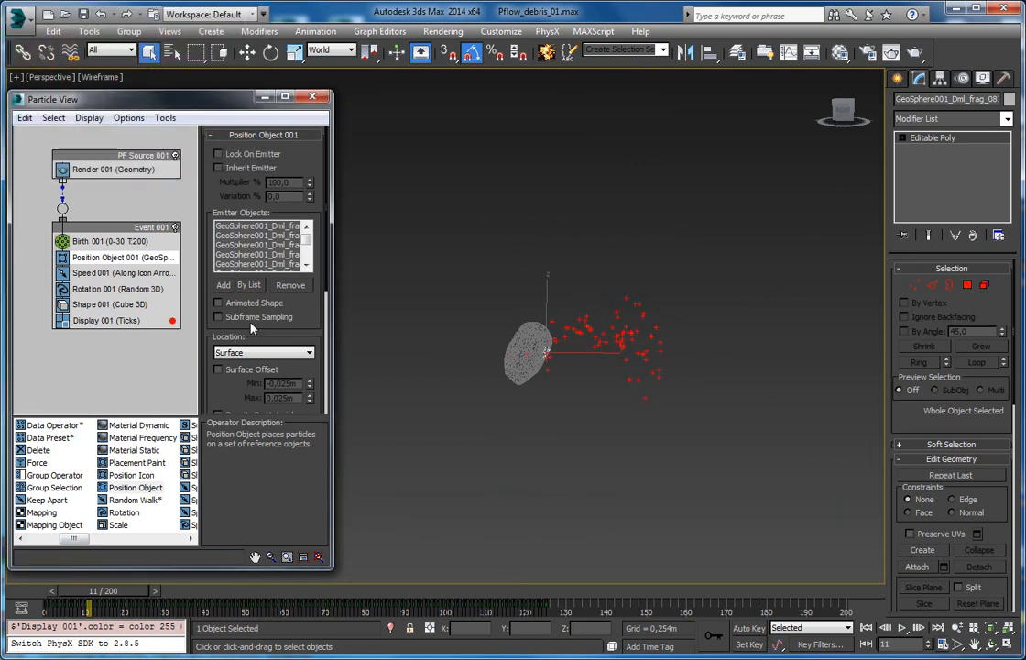
left_click(127, 321)
left_click(275, 155)
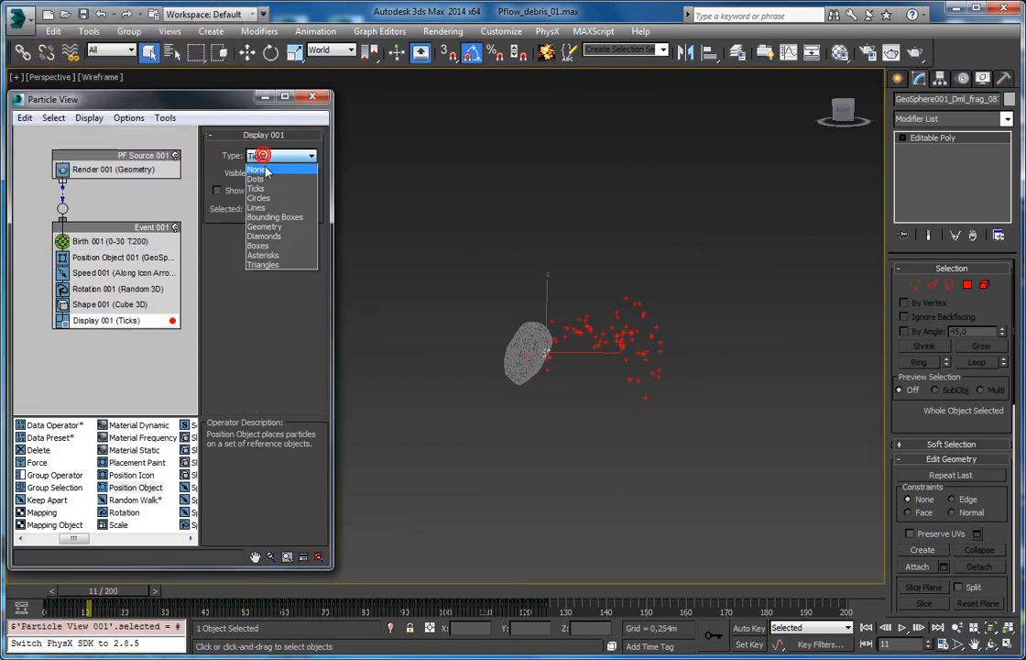
left_click(268, 200)
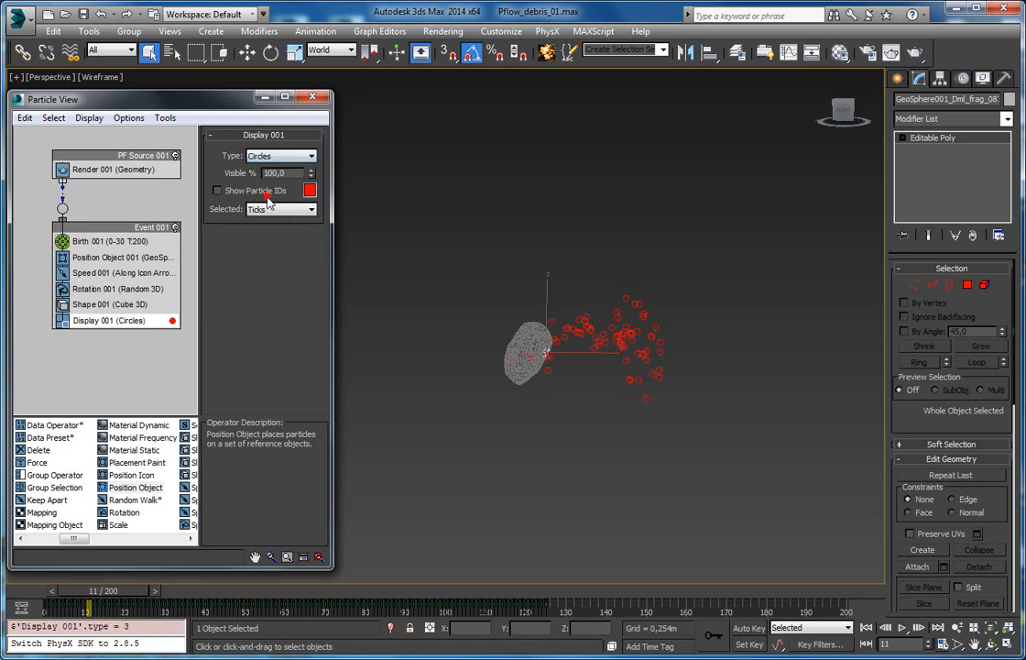
Open the Birth 001 settings and scrub the timeline to frame 29 to examine the particle emission while the rock falls
middle_click(661, 382)
scroll(662, 382, "up", 4)
scroll(539, 363, "down", 2)
middle_click_drag(539, 363, 455, 313)
mouse_move(112, 595)
left_mouse_down()
mouse_move(150, 594)
mouse_move(128, 594)
left_mouse_up()
middle_click_drag(488, 400, 461, 415)
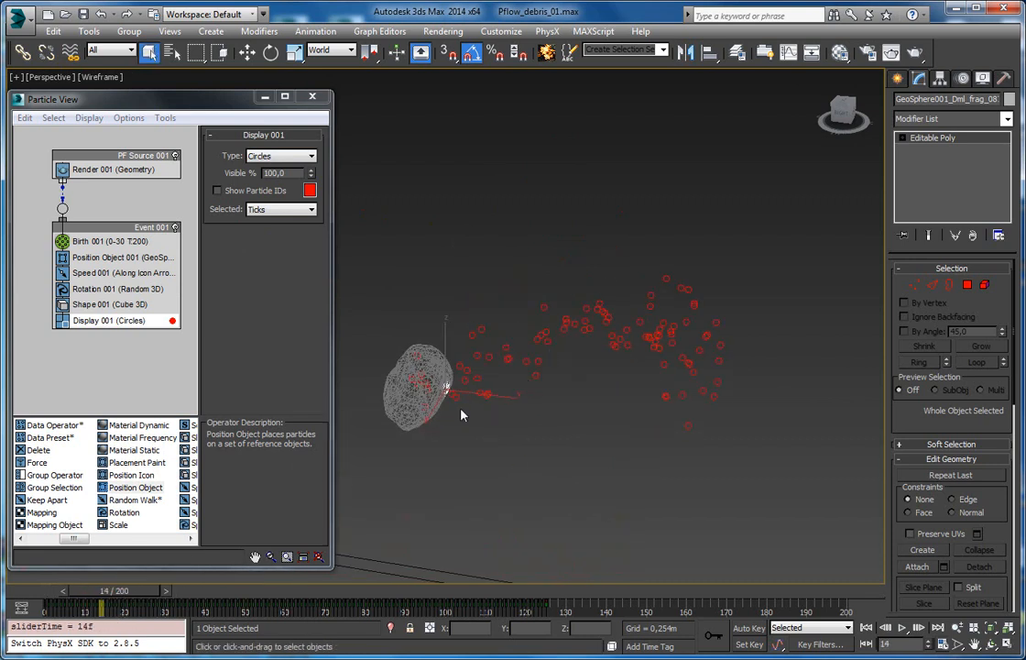
left_click(114, 244)
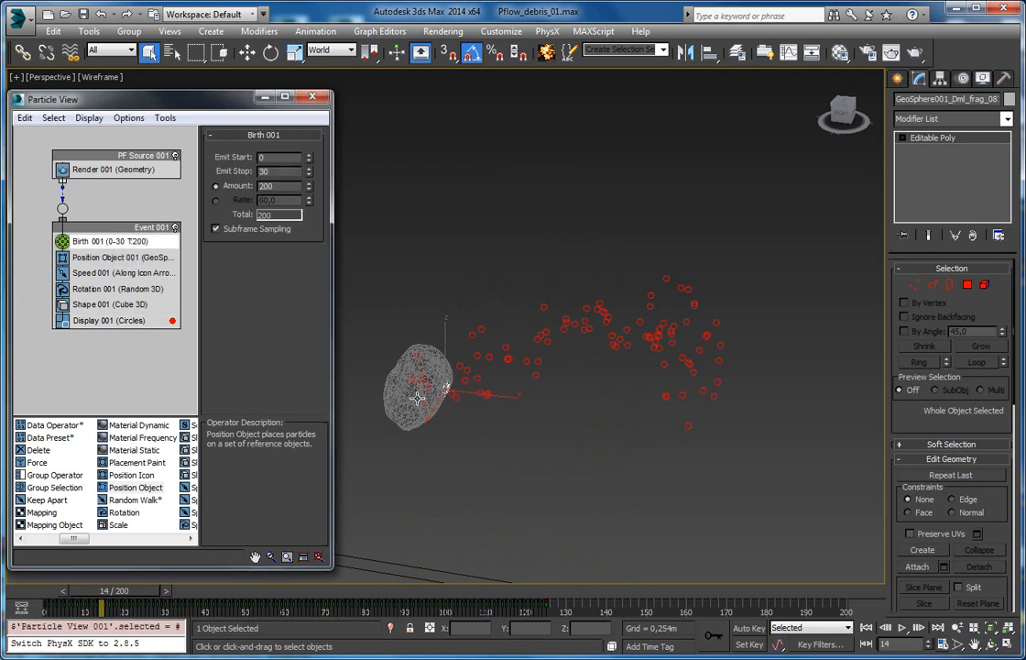
middle_click_drag(472, 446, 633, 266)
scroll(481, 385, "down", 4)
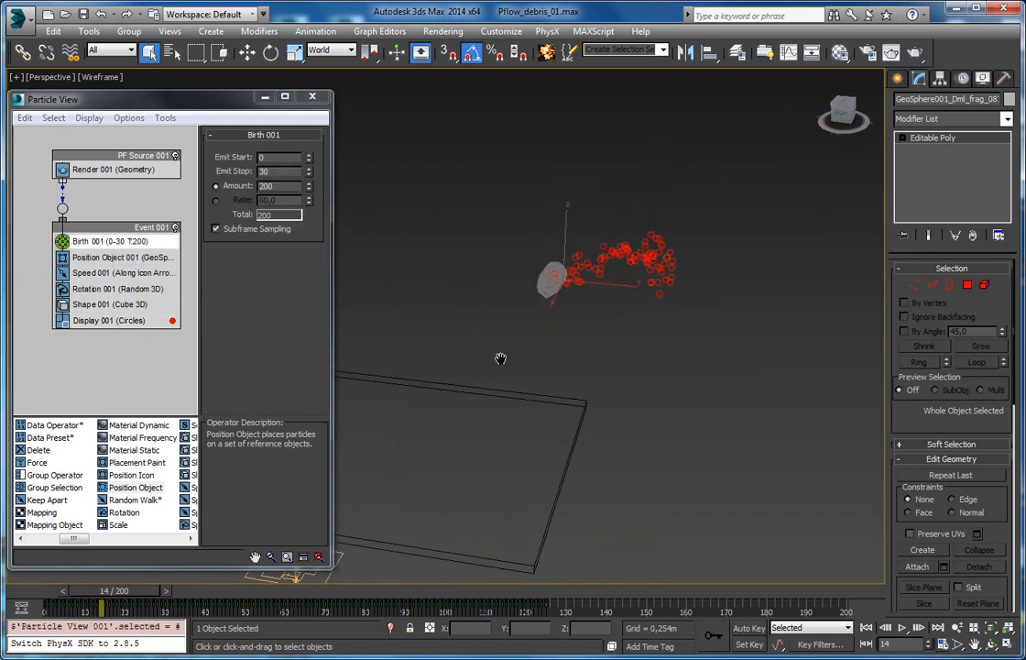
middle_click_drag(481, 385, 544, 292)
scroll(543, 292, "up", 4)
left_click_drag(112, 602, 184, 602)
key("q")
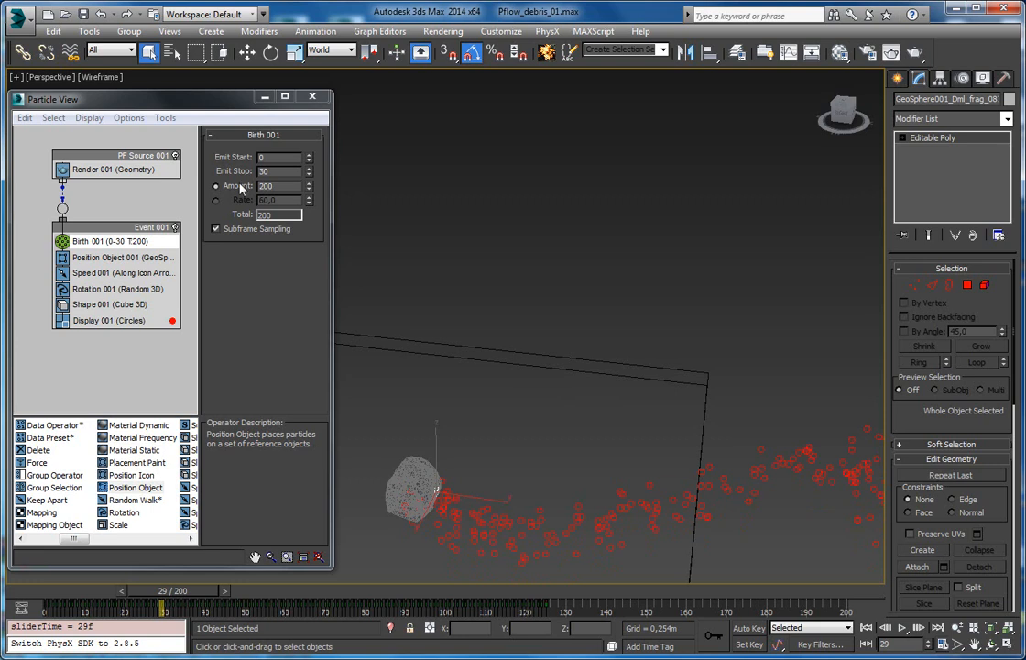
Set both Emit Start and Emit Stop of the Birth 001 operator to 29
double_click(271, 158)
type("29")
key("Return")
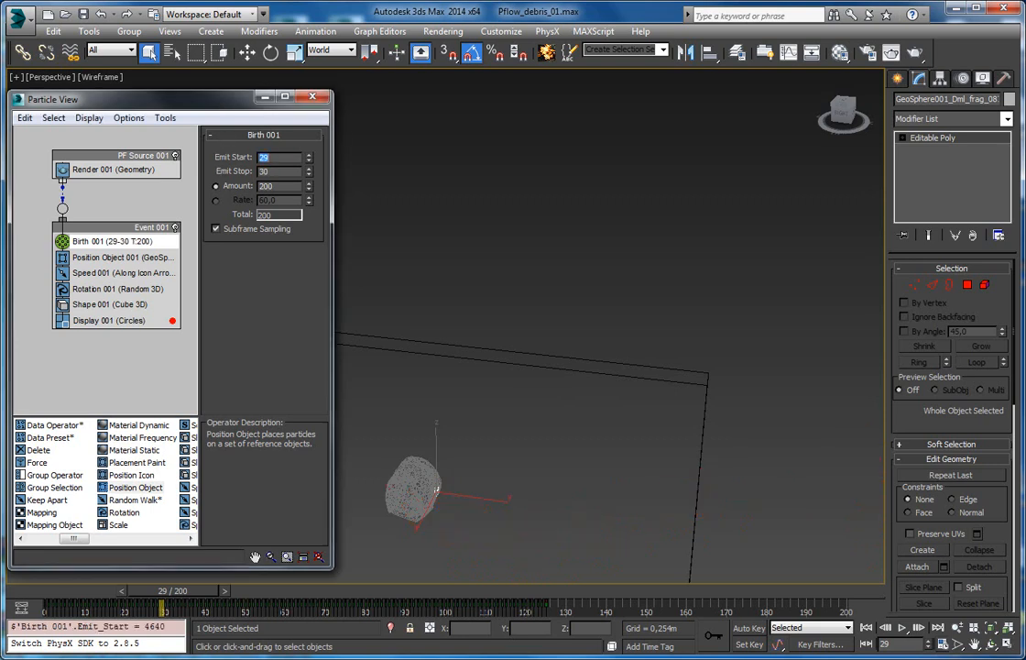
double_click(287, 171)
type("29")
key("Return")
Check the particle motion up to frame 36, and delete the Speed 001 operator from Event 001
middle_click_drag(553, 355, 651, 248, "alt")
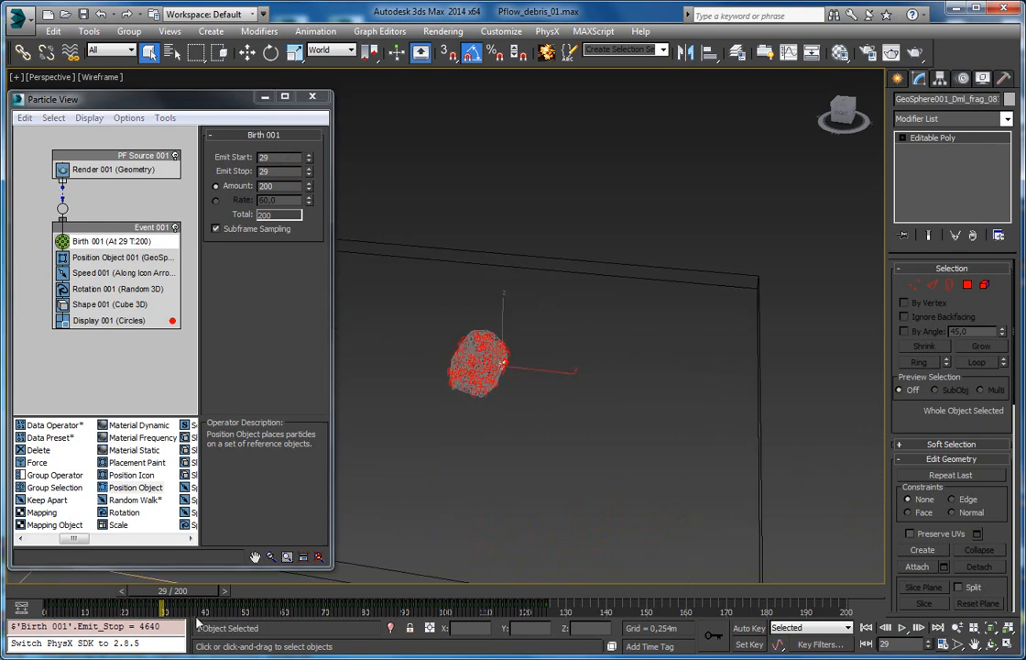
left_click_drag(202, 593, 189, 589)
left_click_drag(208, 591, 240, 591)
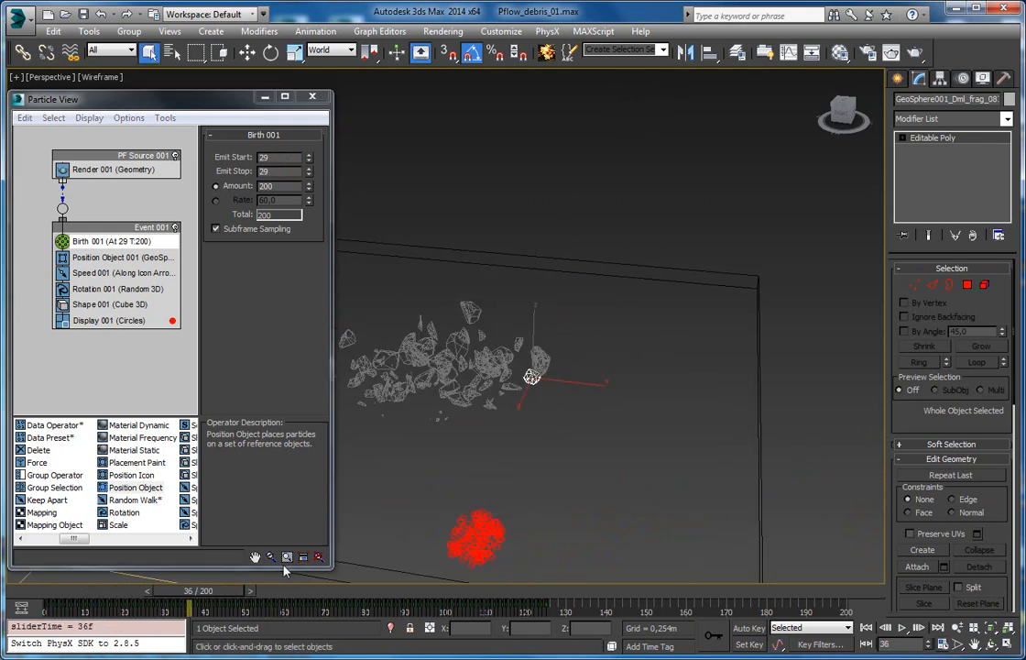
middle_click_drag(502, 448, 484, 459, "alt")
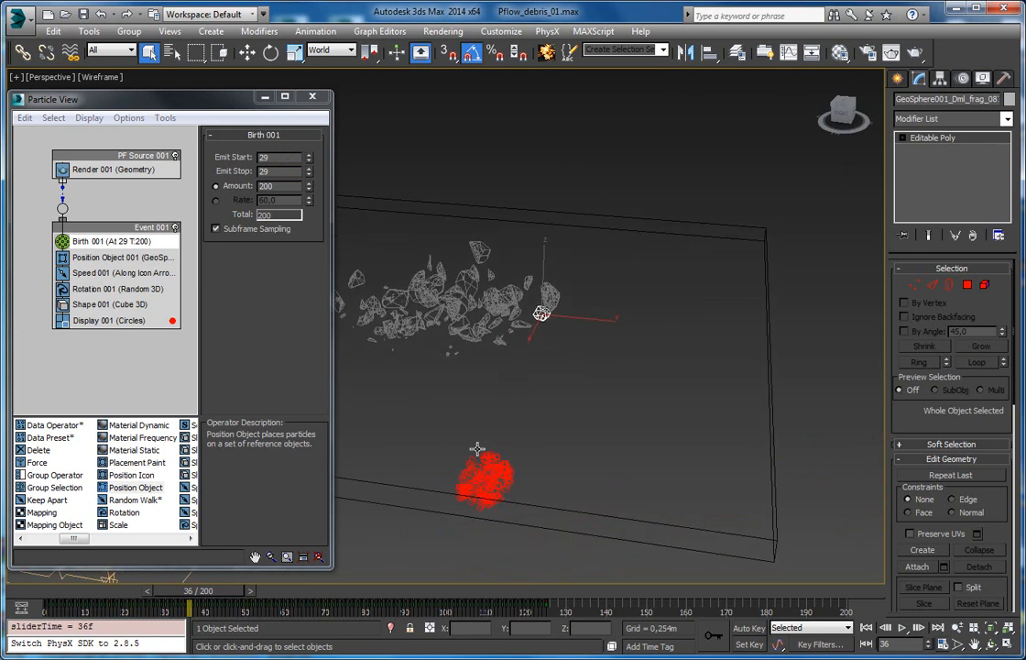
left_click(108, 272)
right_click(111, 274)
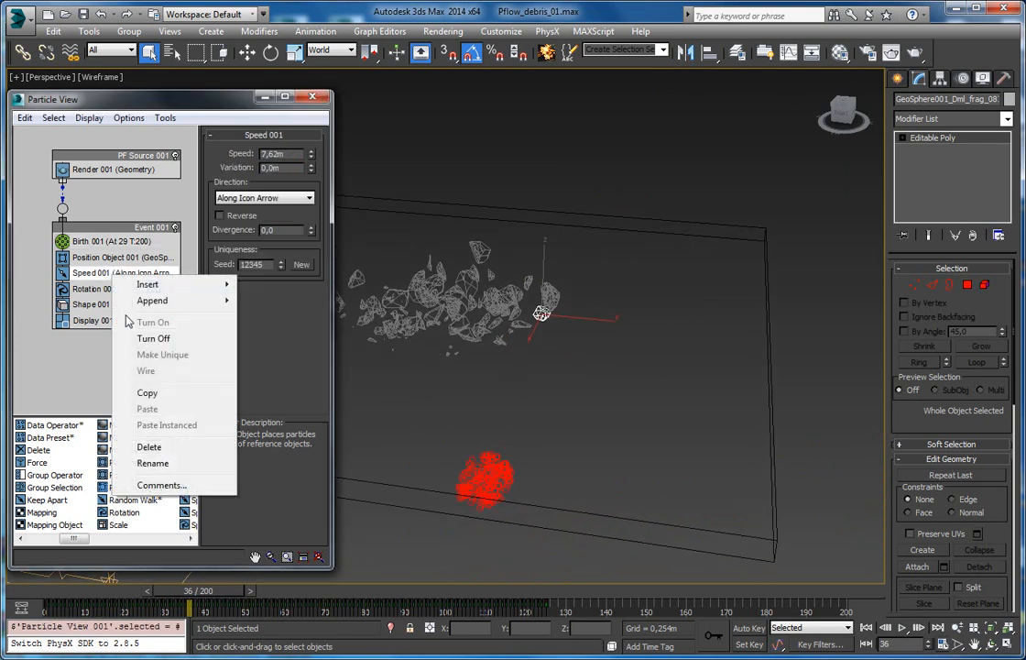
left_click(149, 447)
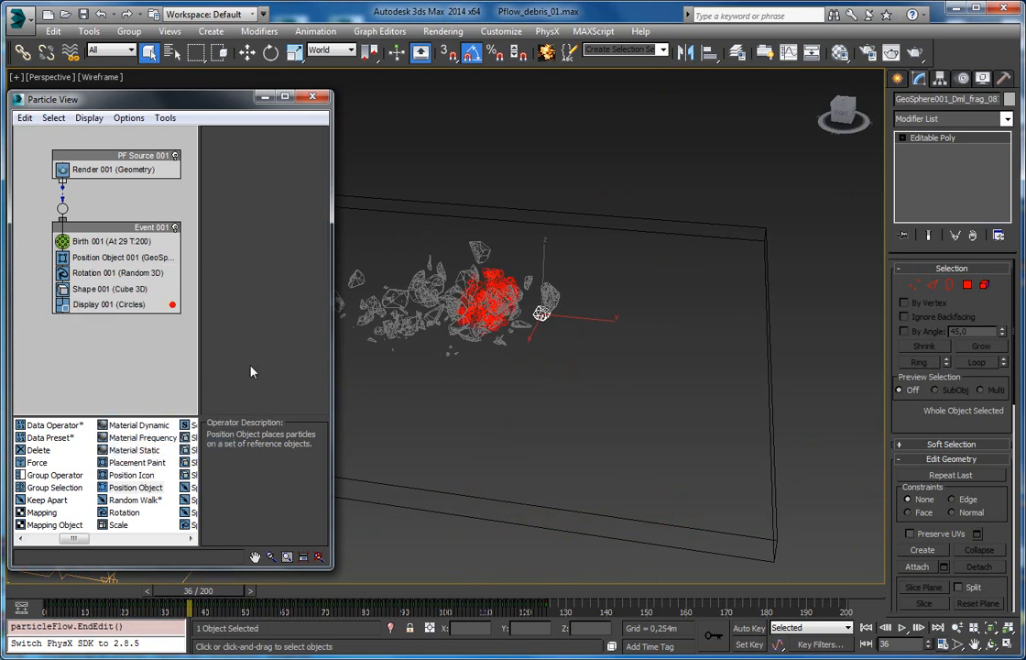
Scrub to frame 58 and enable Lock On Emitter in the Position Object 001 operator
left_click_drag(217, 599, 301, 599)
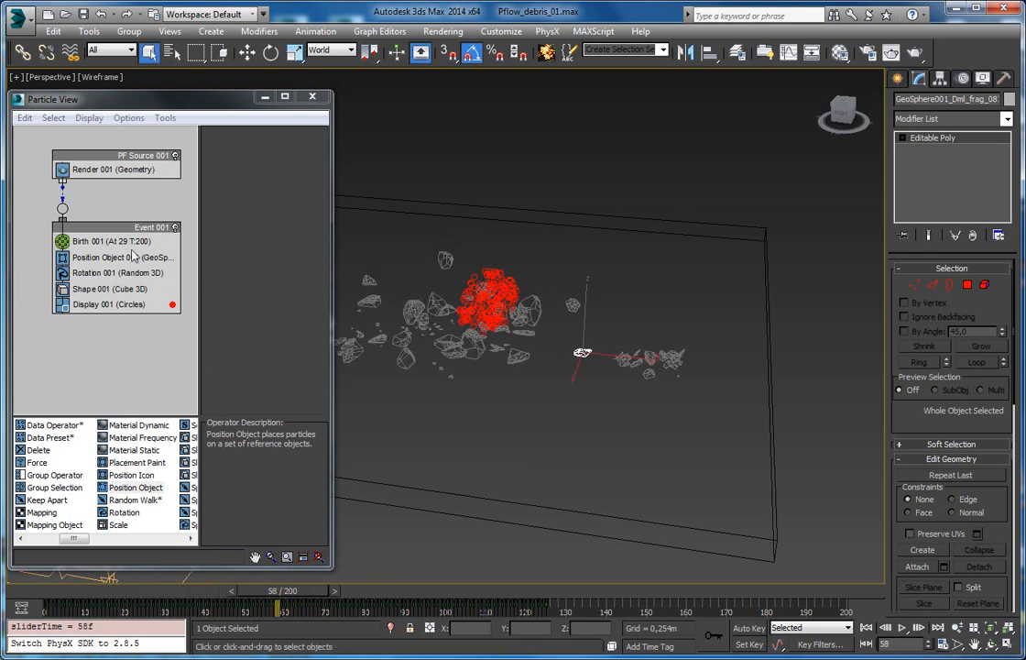
left_click(105, 260)
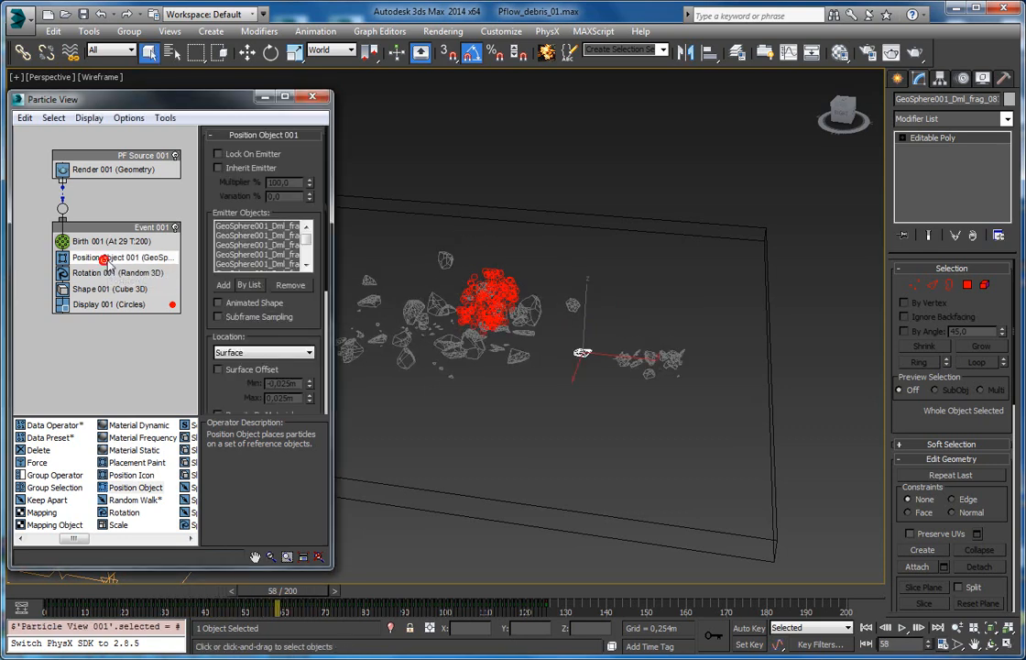
left_click(239, 157)
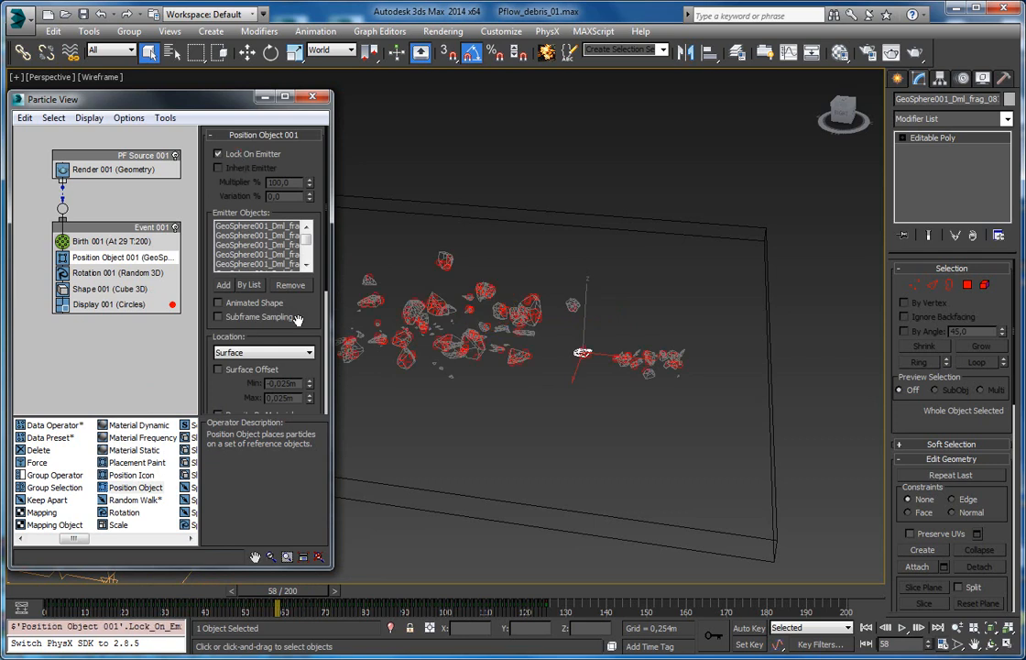
Examine the selected inner polygons of one fragment at polygon level, toggling its shading, and return to object level
scroll(451, 371, "up", 10)
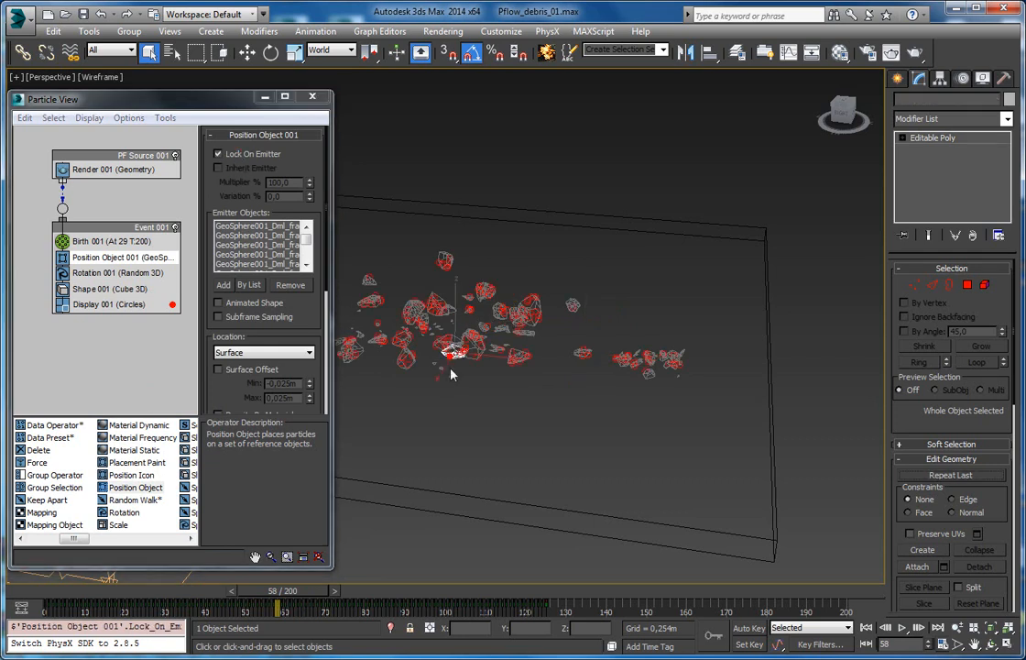
left_click(968, 287)
mouse_move(650, 254)
middle_mouse_down("alt")
mouse_move(425, 201)
mouse_move(576, 196)
mouse_move(540, 231)
mouse_move(509, 311)
mouse_move(518, 351)
mouse_move(500, 298)
middle_mouse_up("alt")
key("F3")
key("F3")
scroll(524, 239, "up", 3)
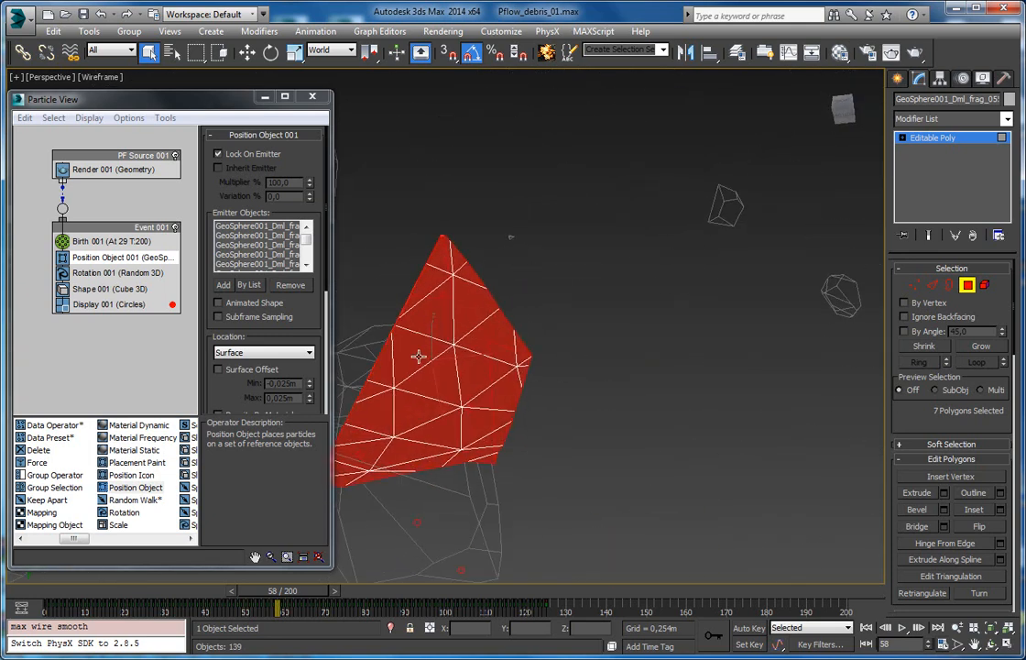
middle_click_drag(455, 359, 511, 276, "alt")
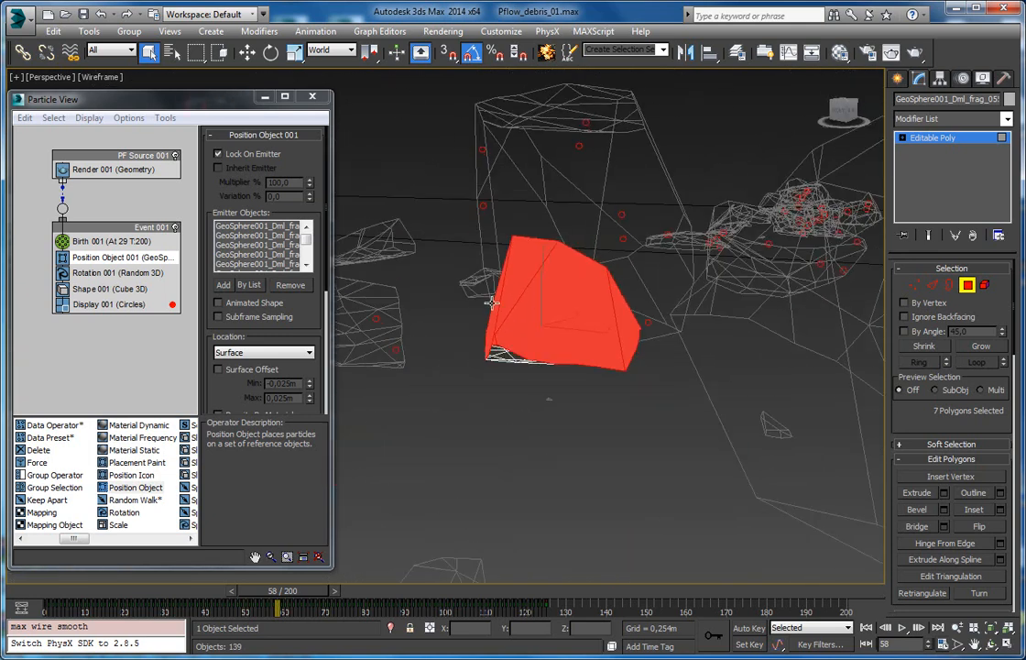
left_click(962, 289)
Set the emission location of Position Object 001 to Selected Faces
left_click(243, 377)
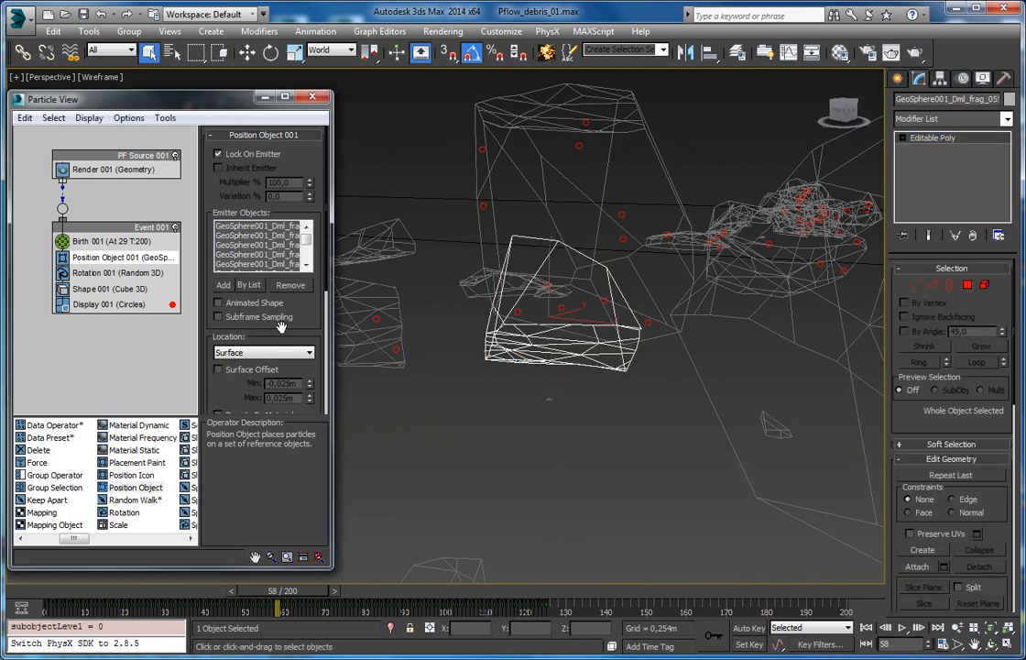
left_click_drag(292, 328, 292, 290)
middle_click_drag(403, 348, 502, 349, "alt")
left_click(275, 315)
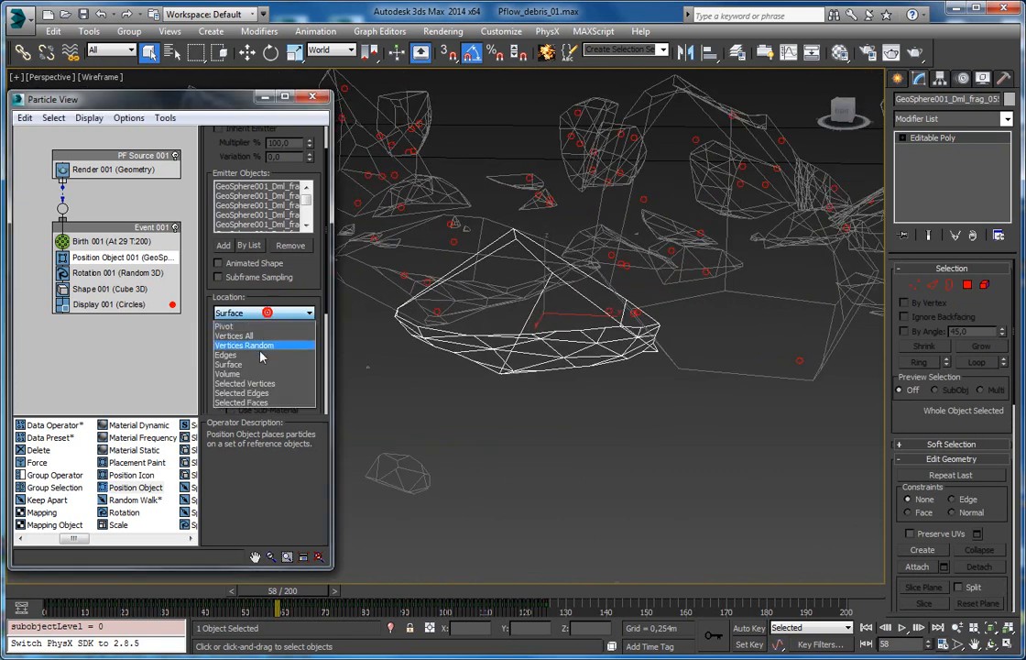
left_click(245, 402)
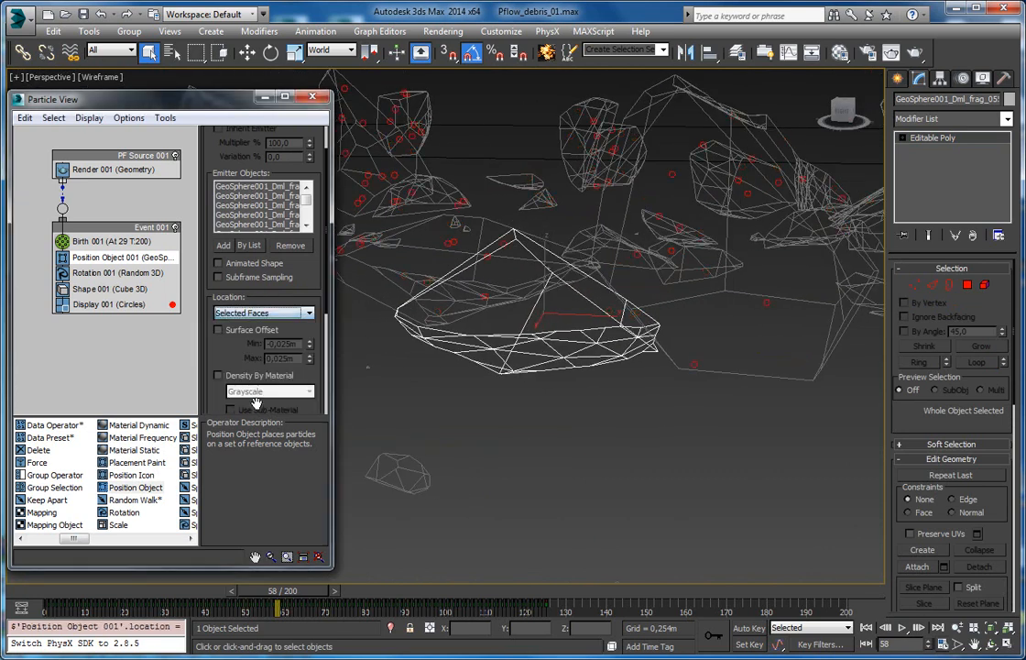
Check the particles on the fragments up to frame 89, and set the Birth 001 amount to 500
middle_click_drag(498, 292, 536, 313, "alt")
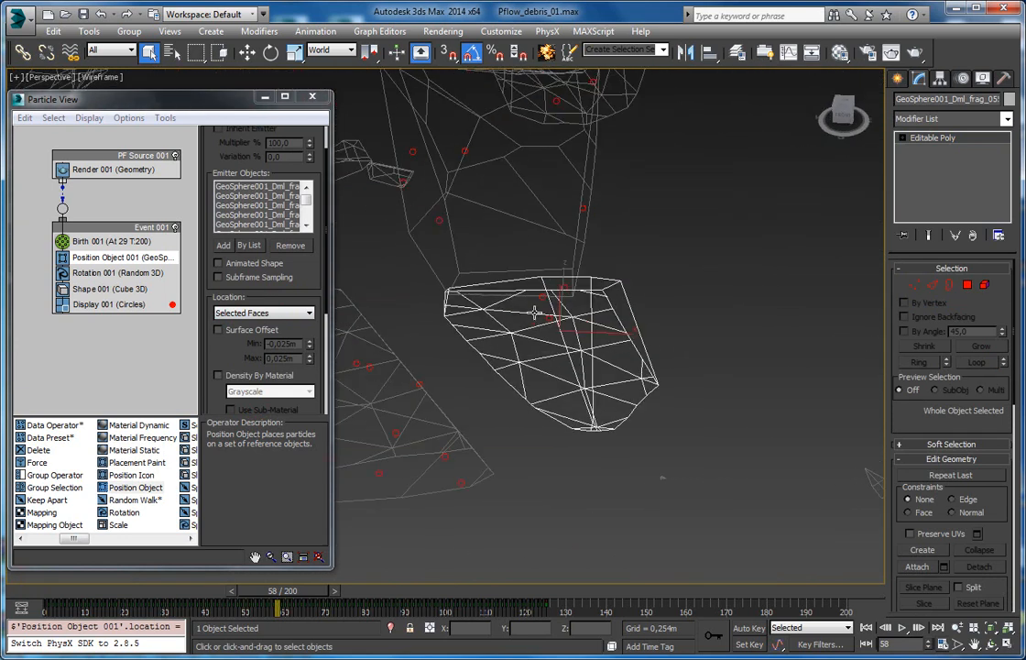
scroll(567, 343, "down", 10)
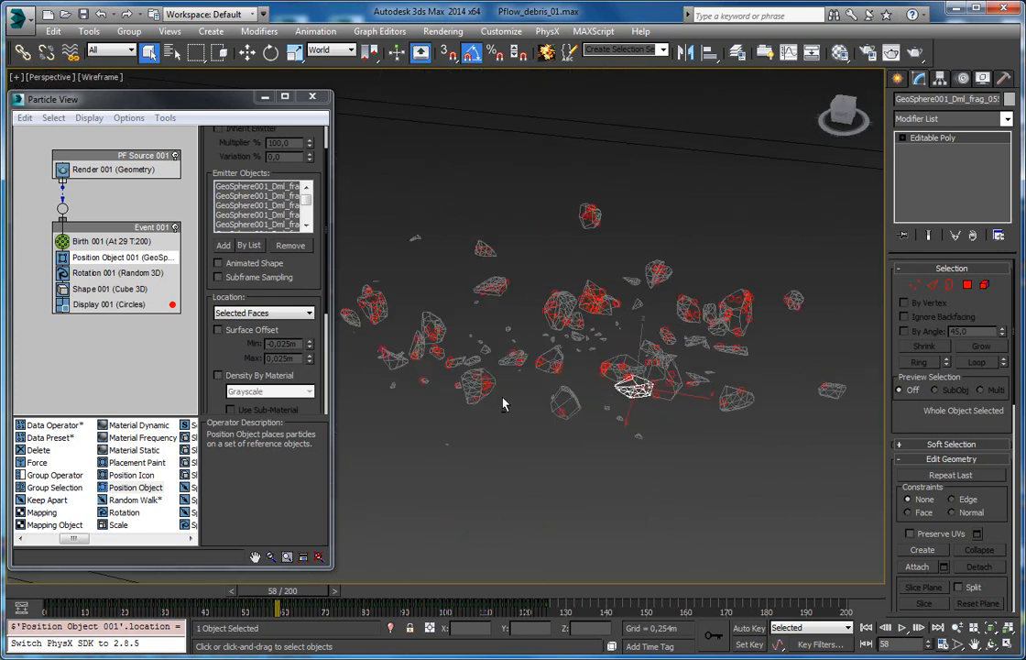
middle_click_drag(420, 397, 399, 280, "alt")
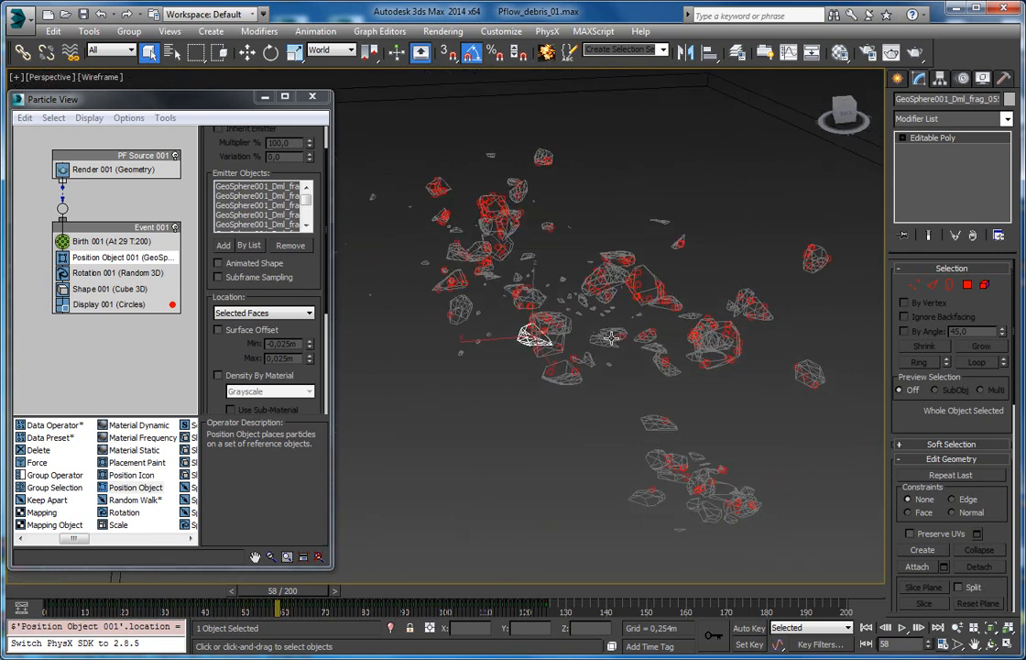
middle_click_drag(611, 338, 591, 311)
left_click_drag(301, 594, 424, 572)
key("q")
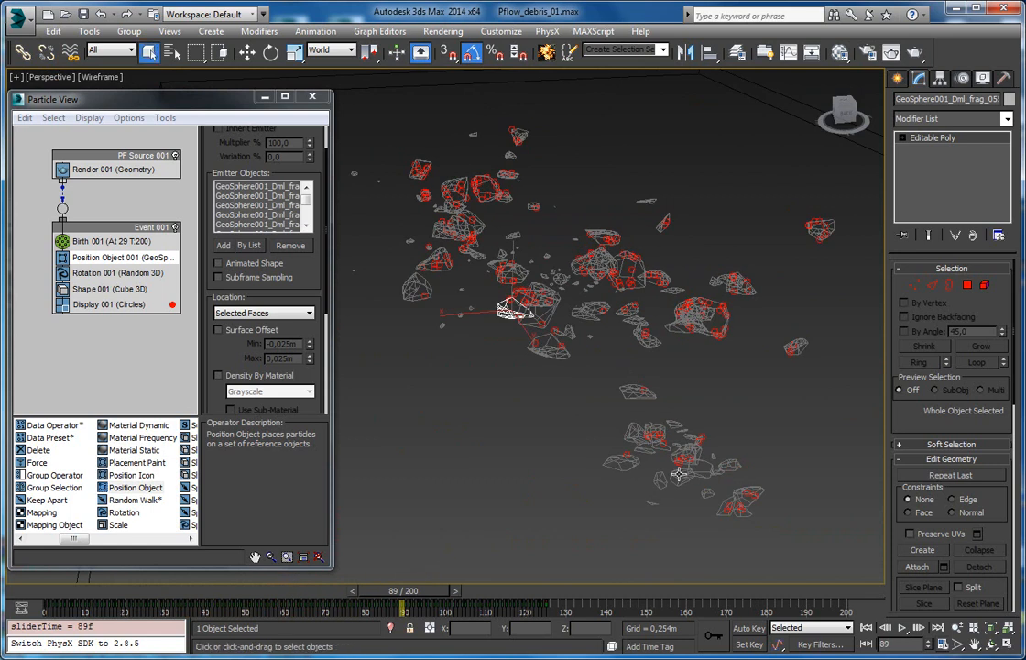
left_click(85, 240)
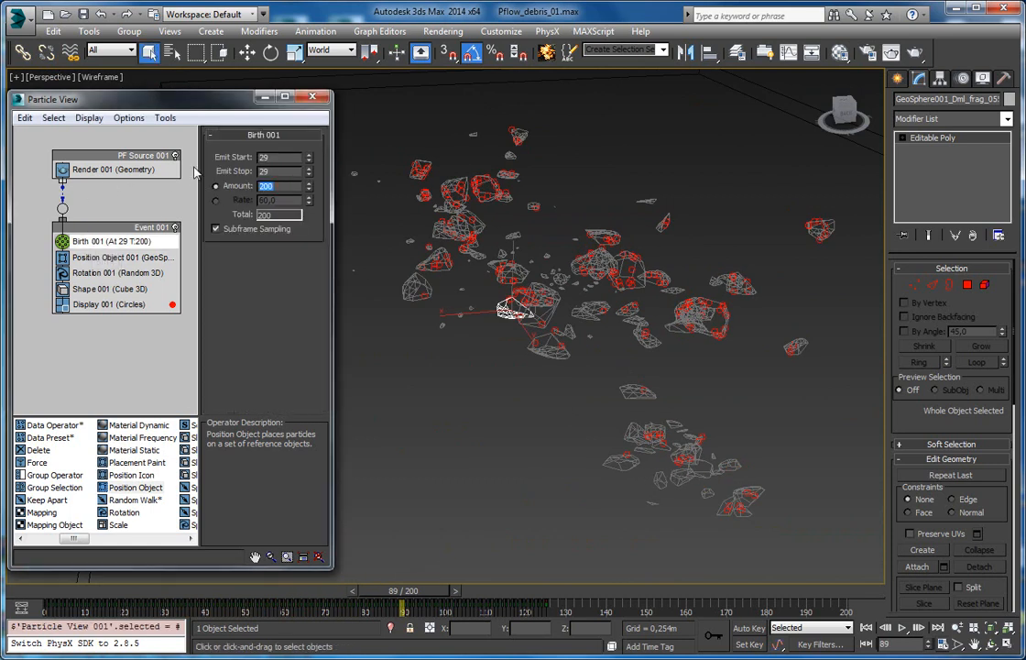
type("500")
key("Return")
Examine the distribution of the particles over the scattered fragments from several angles at frame 89
middle_click_drag(671, 419, 623, 469, "alt")
middle_click_drag(607, 266, 591, 507)
scroll(592, 504, "down", 4)
middle_click_drag(632, 418, 588, 335)
scroll(586, 320, "up", 2)
middle_click_drag(669, 378, 633, 333, "alt")
middle_click_drag(597, 392, 639, 339)
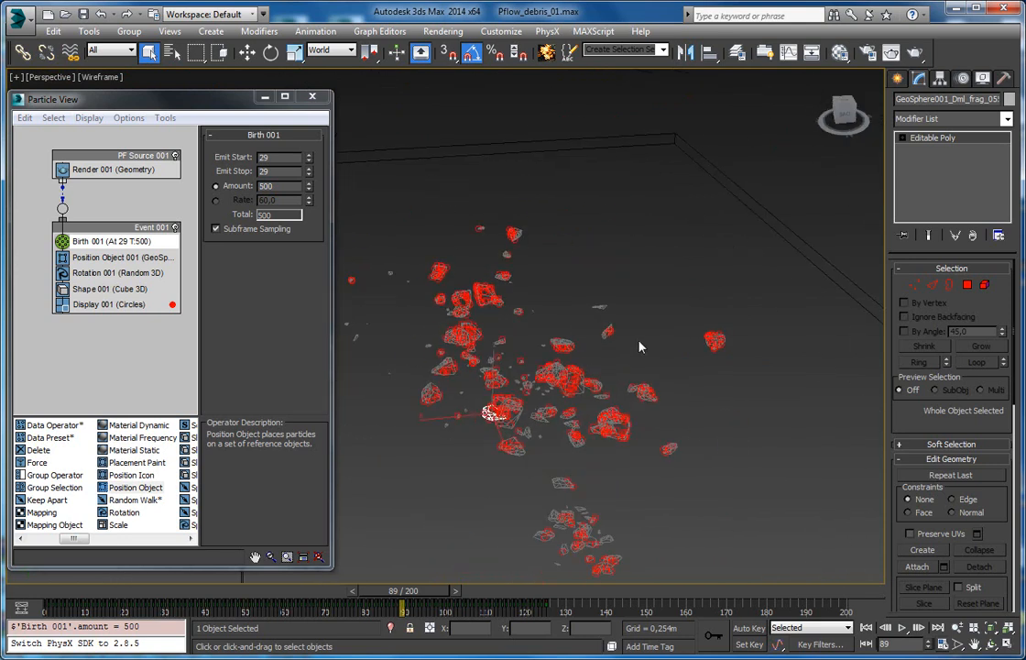
middle_click_drag(582, 431, 612, 323)
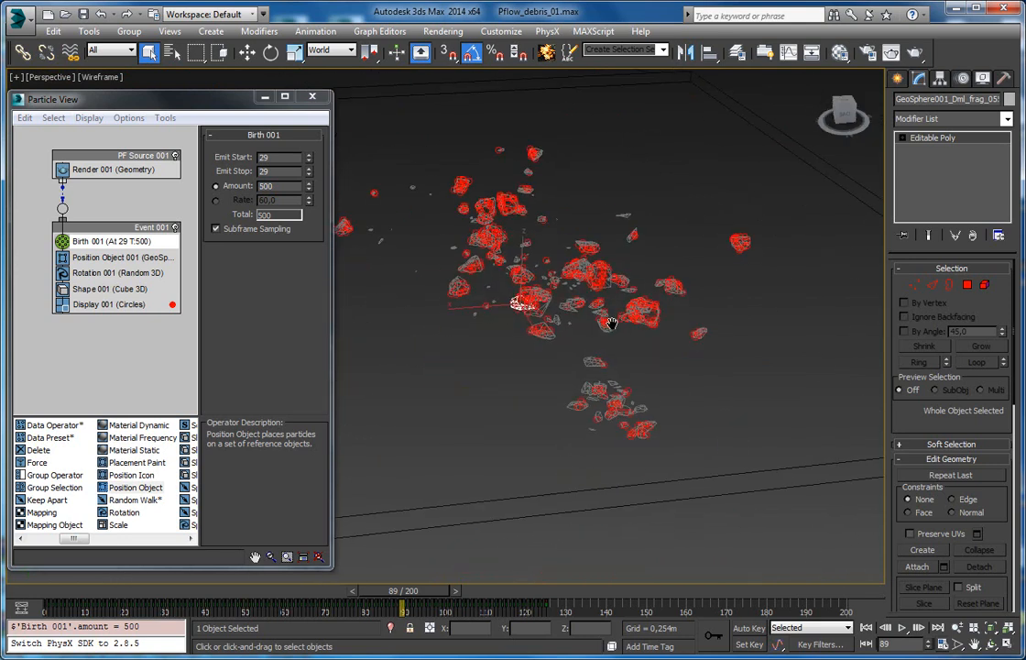
Delete the Shape 001 and Rotation 001 operators from Event 001
left_click(116, 273)
left_click(118, 289)
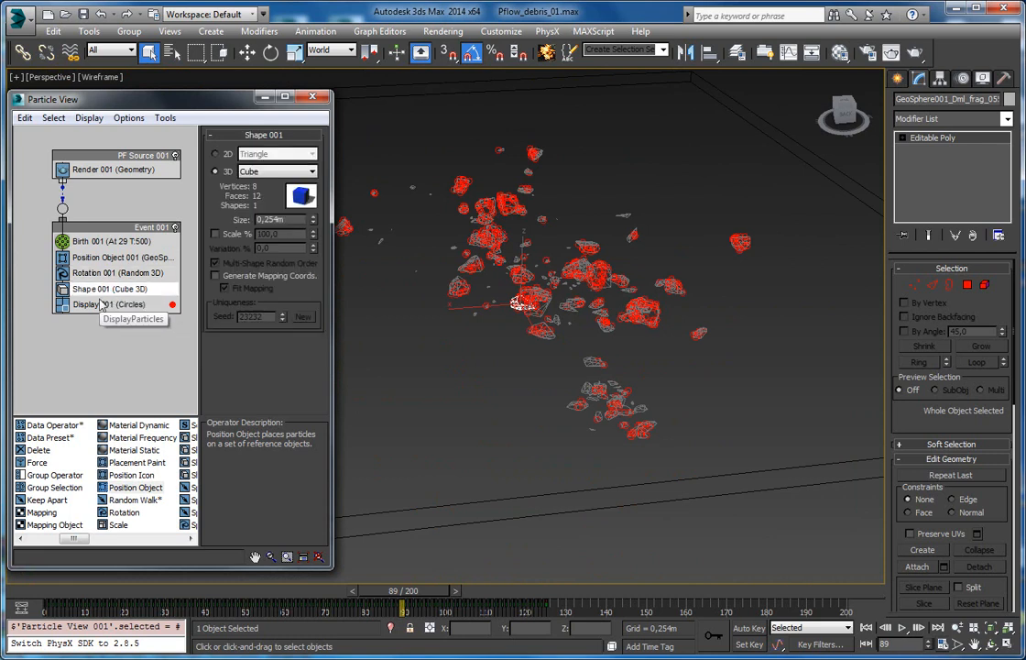
left_click(96, 288)
right_click(138, 288)
left_click(90, 290)
right_click(84, 292)
left_click(125, 469)
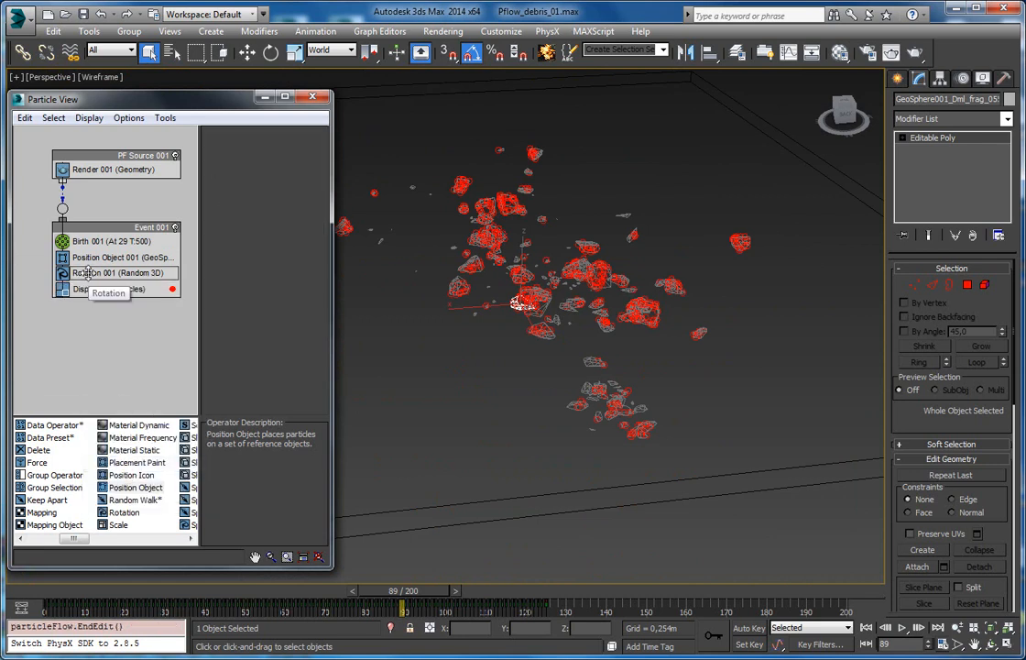
left_click(87, 273)
right_click(89, 273)
left_click(126, 445)
Rename Event 001 as Debris_Emitters
left_click_drag(142, 229, 143, 226)
right_click(142, 227)
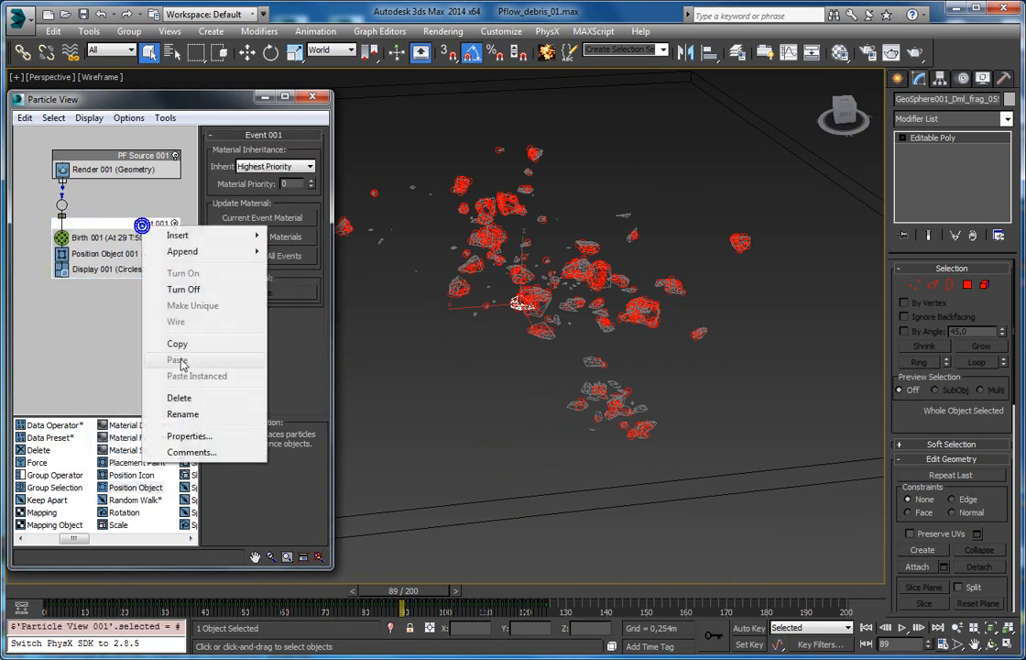
left_click(183, 415)
type("Par")
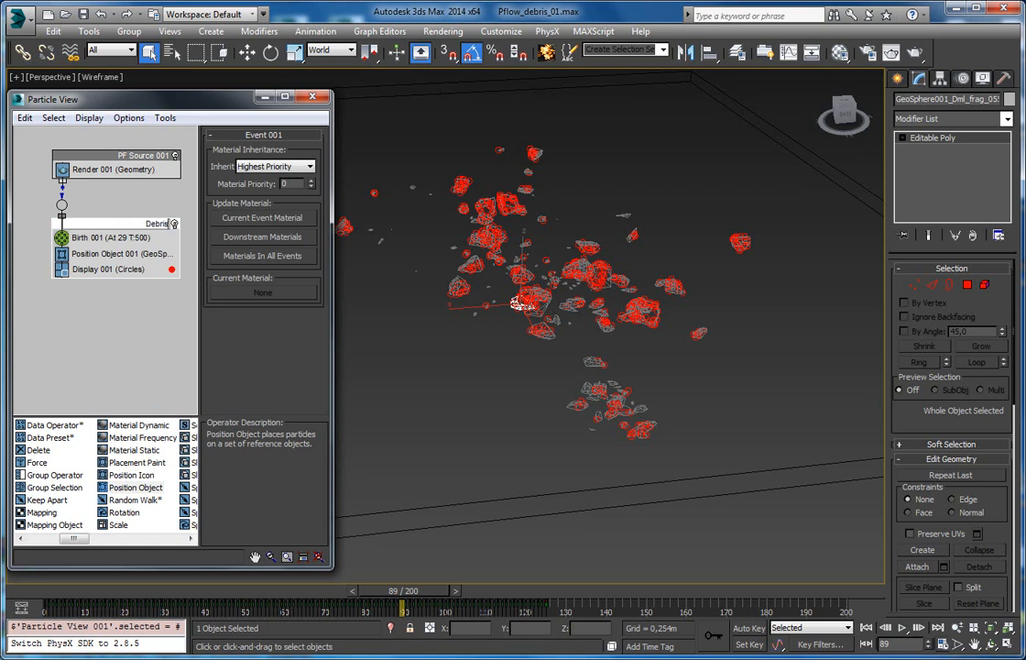
type("tter")
type("s")
key("Return")
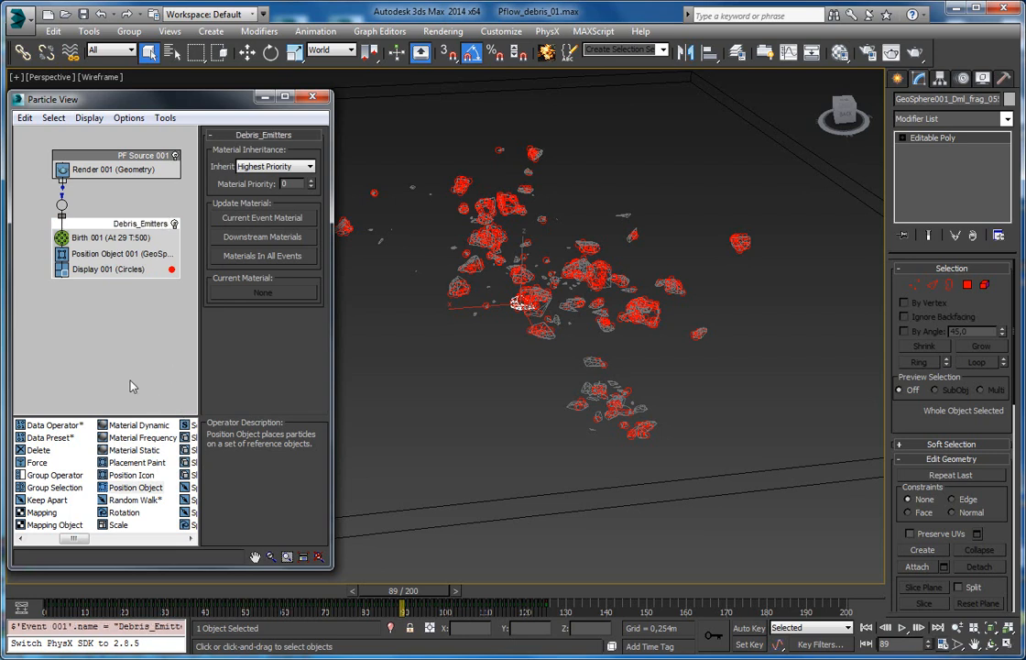
Add a Spawn test to the Debris_Emitters event between Position Object 001 and Display 001
left_click(92, 237)
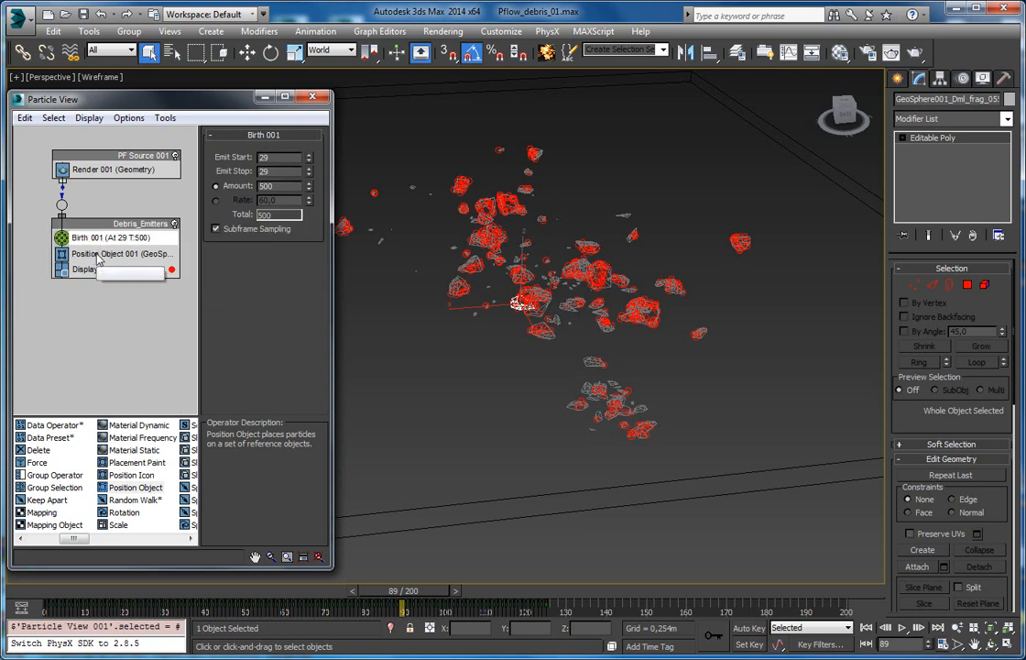
left_click(92, 253)
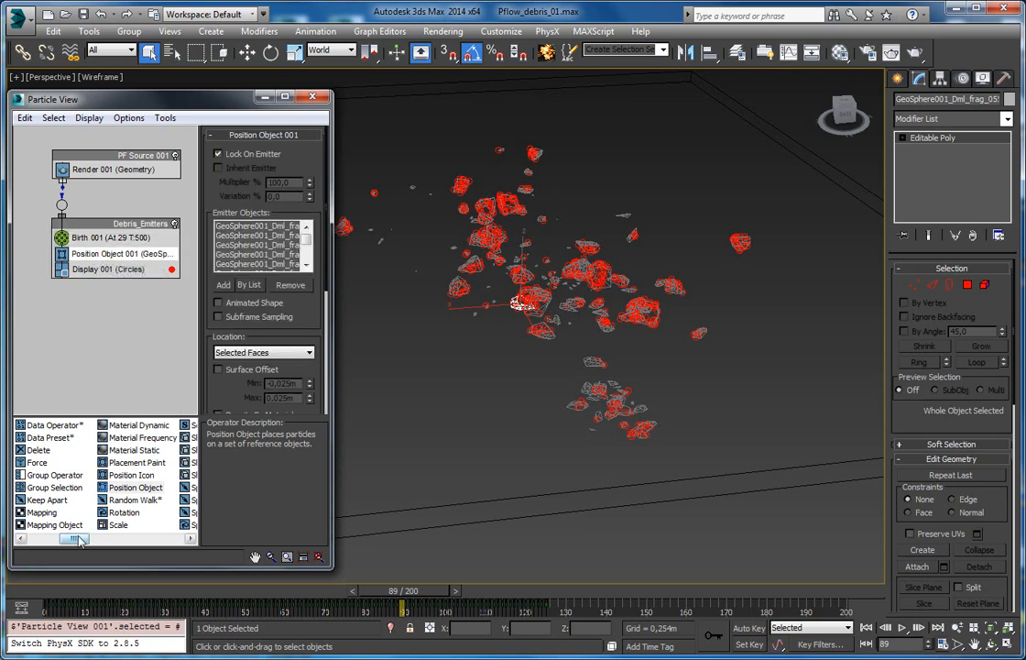
left_click_drag(77, 547, 137, 547)
left_click_drag(119, 474, 90, 268)
left_click(88, 269)
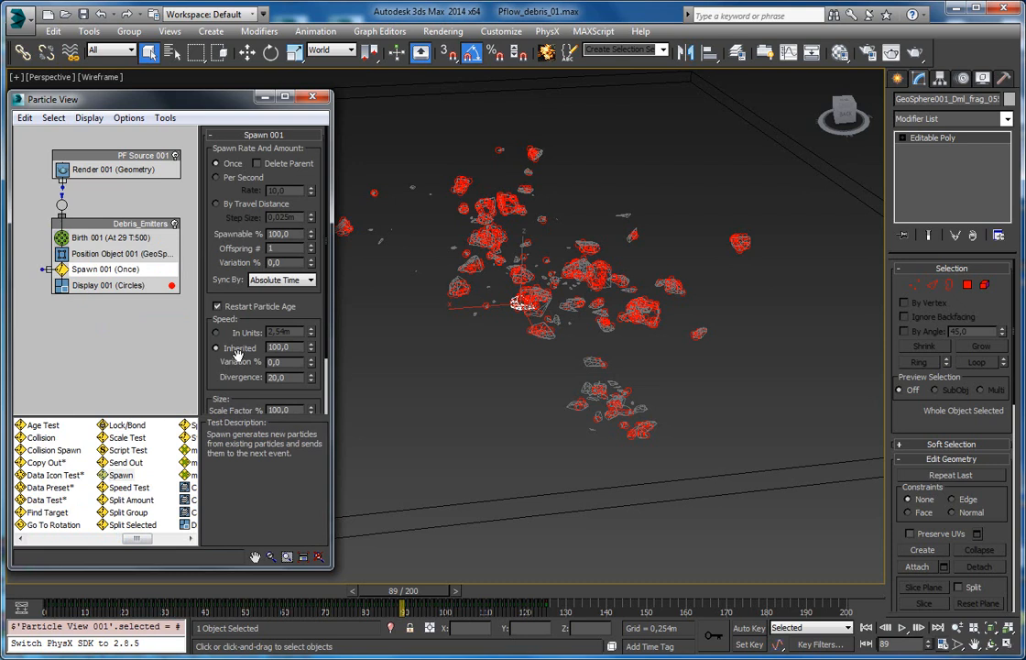
Create an event named Debris from a new Display operator and wire it to the Spawn 001 output
left_click_drag(139, 538, 55, 346)
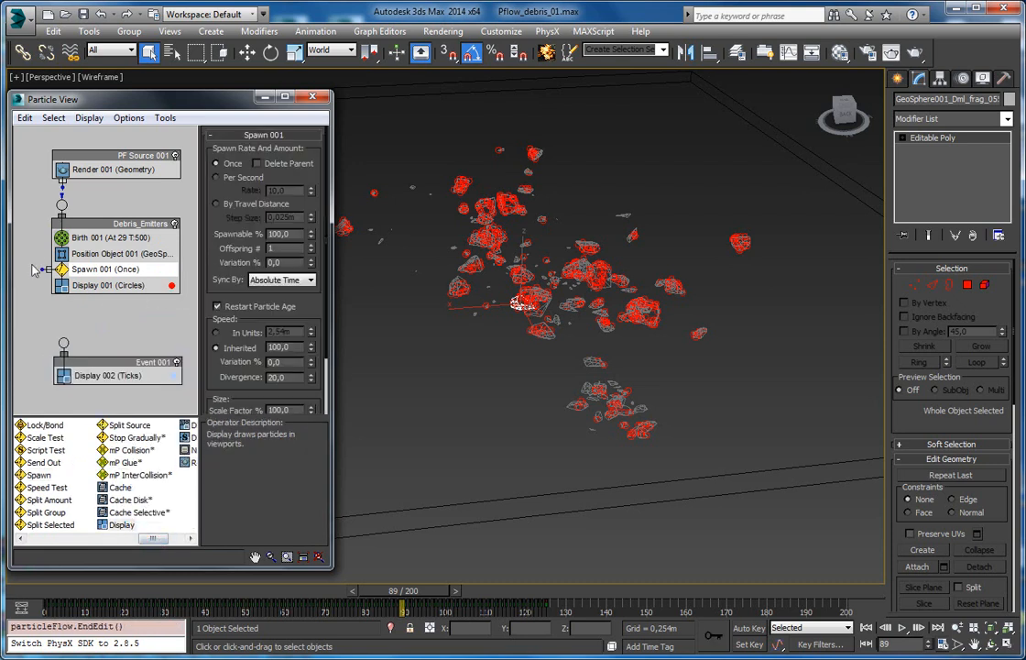
left_click_drag(40, 268, 63, 342)
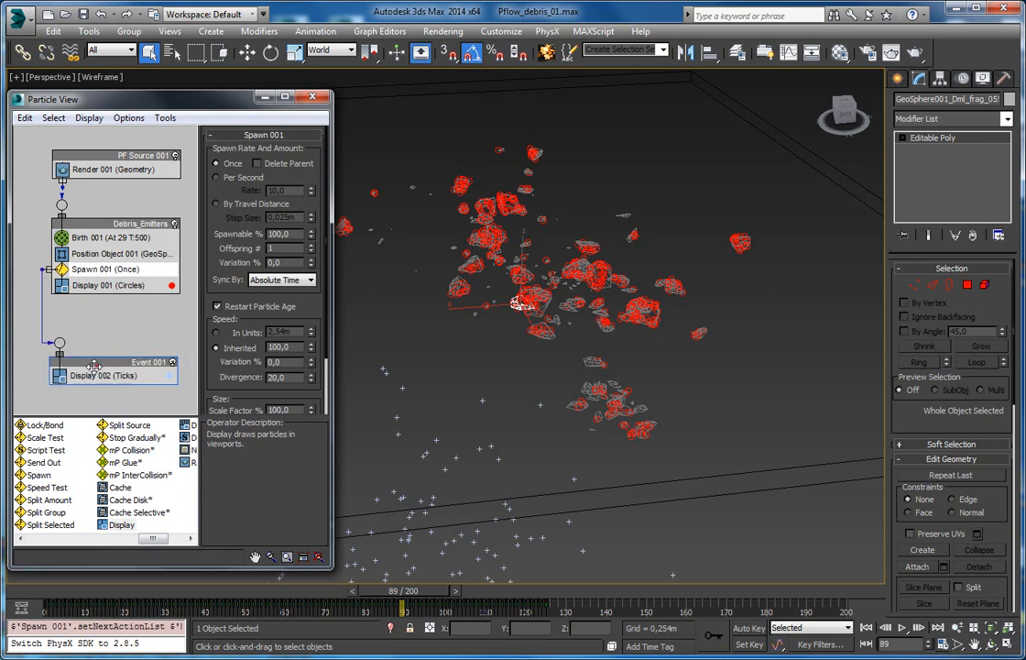
right_click(155, 363)
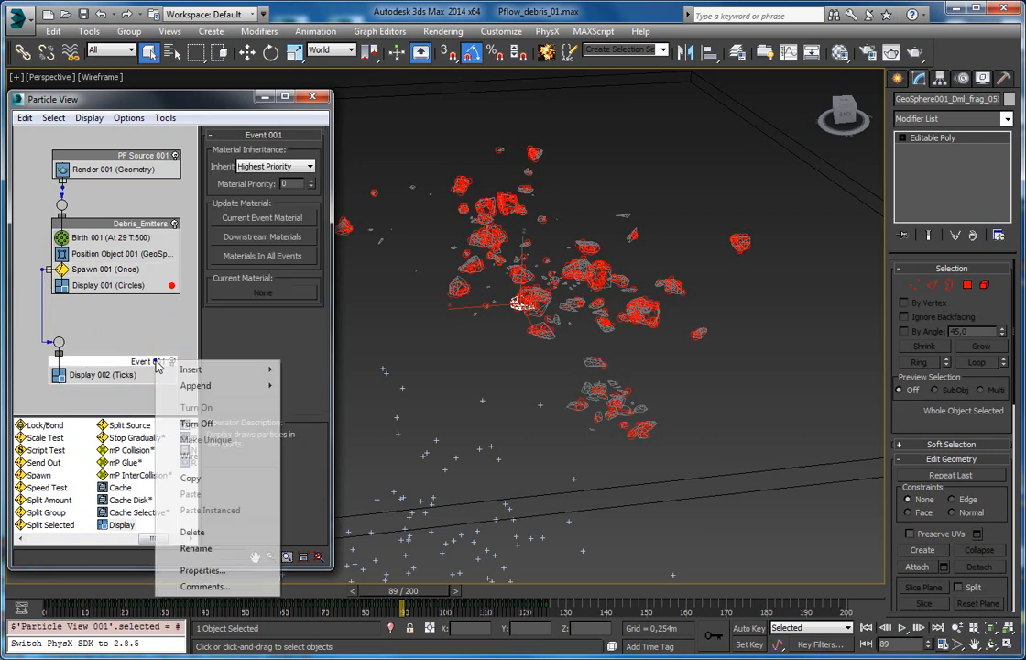
left_click(202, 552)
type("Debris")
key("Return")
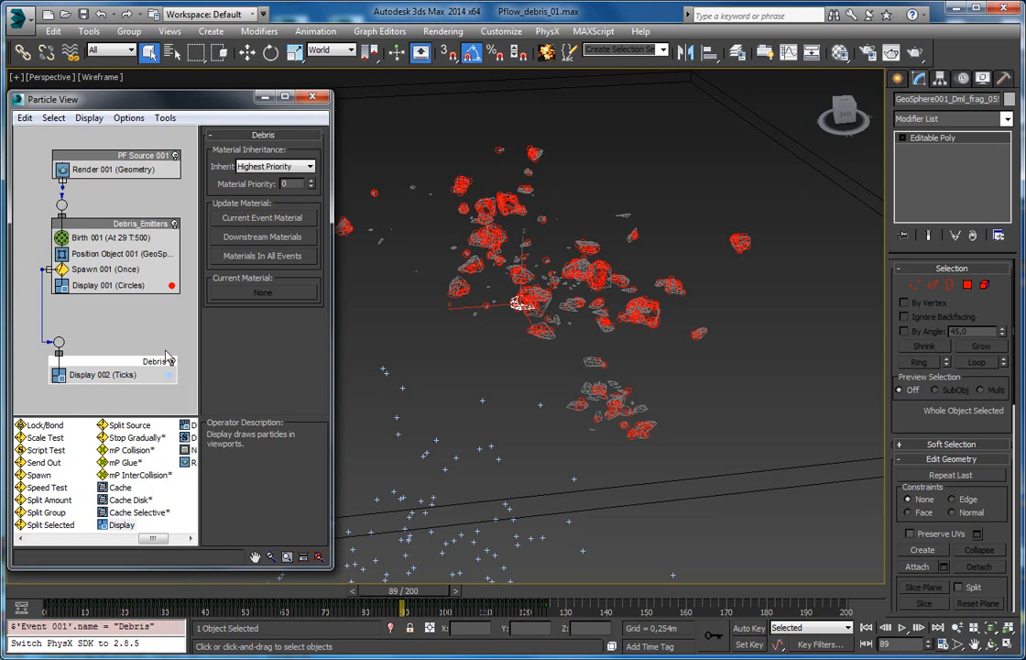
Set the display colour of the Debris event's particles to bright green (red 0, green 255, blue 18)
left_click(173, 376)
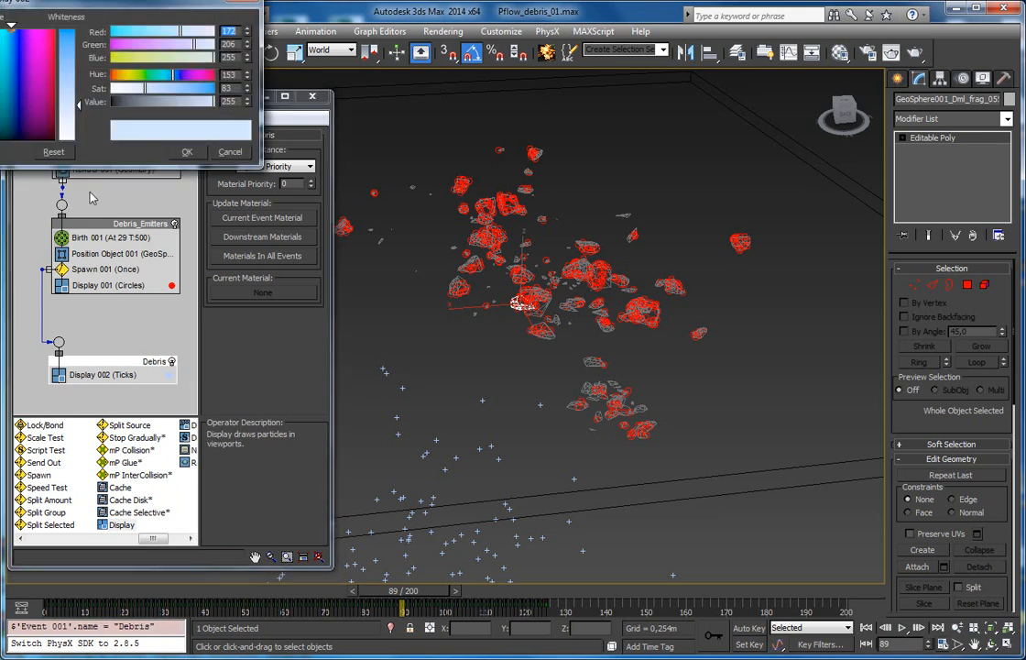
left_click(1, 33)
left_click(68, 32)
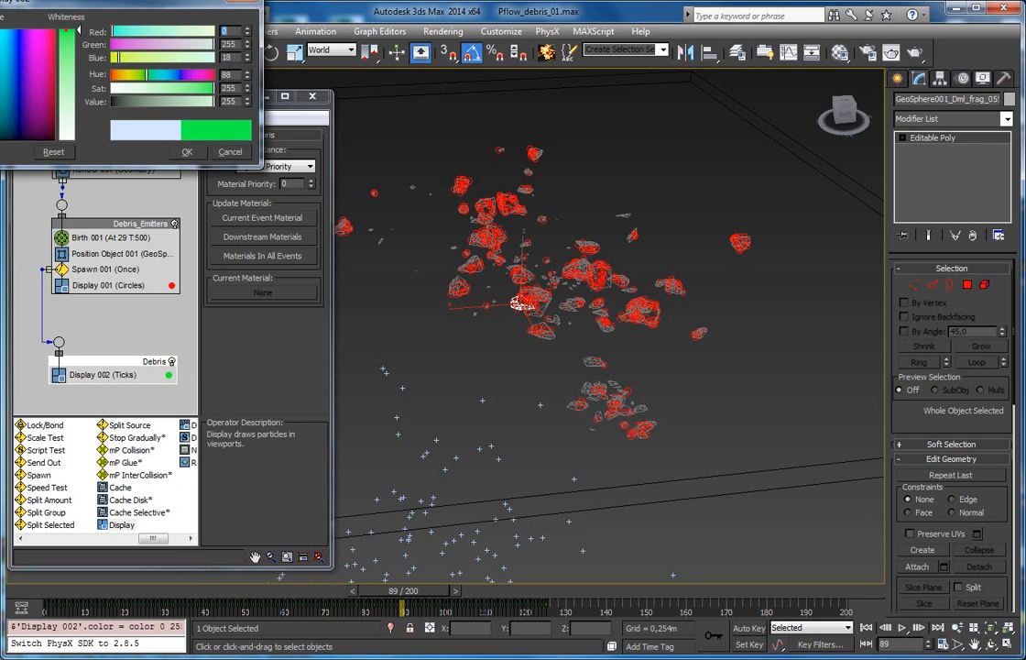
left_click(180, 151)
Set Spawn 001 to spawn By Travel Distance with a step size of 0,5 m
middle_click_drag(443, 352, 554, 376)
left_click_drag(427, 605, 224, 604)
left_click(101, 269)
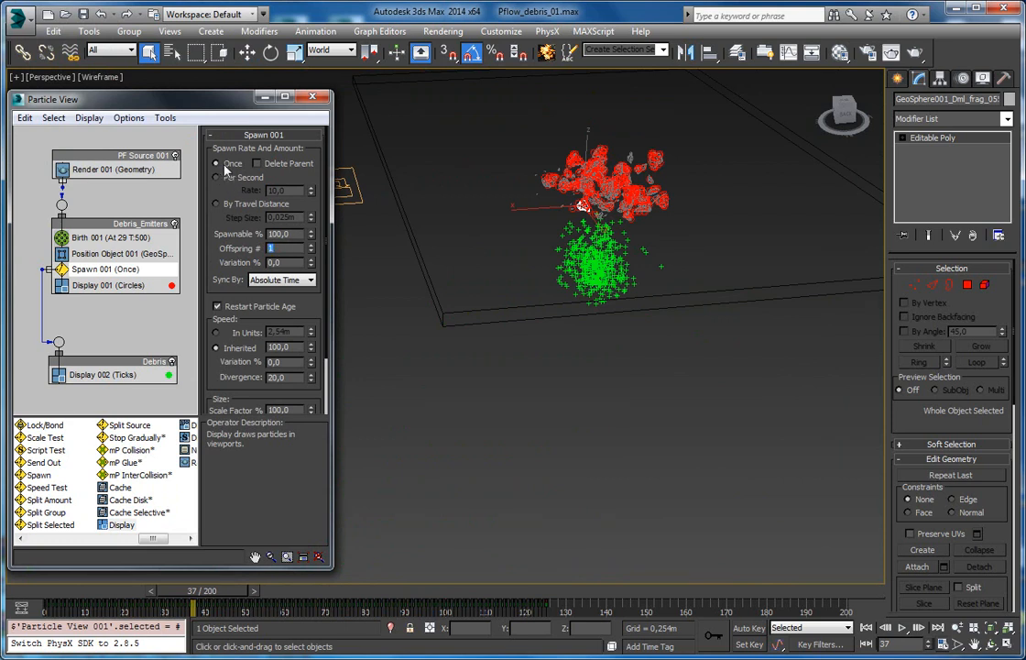
middle_click_drag(576, 246, 561, 320)
scroll(565, 288, "up", 3)
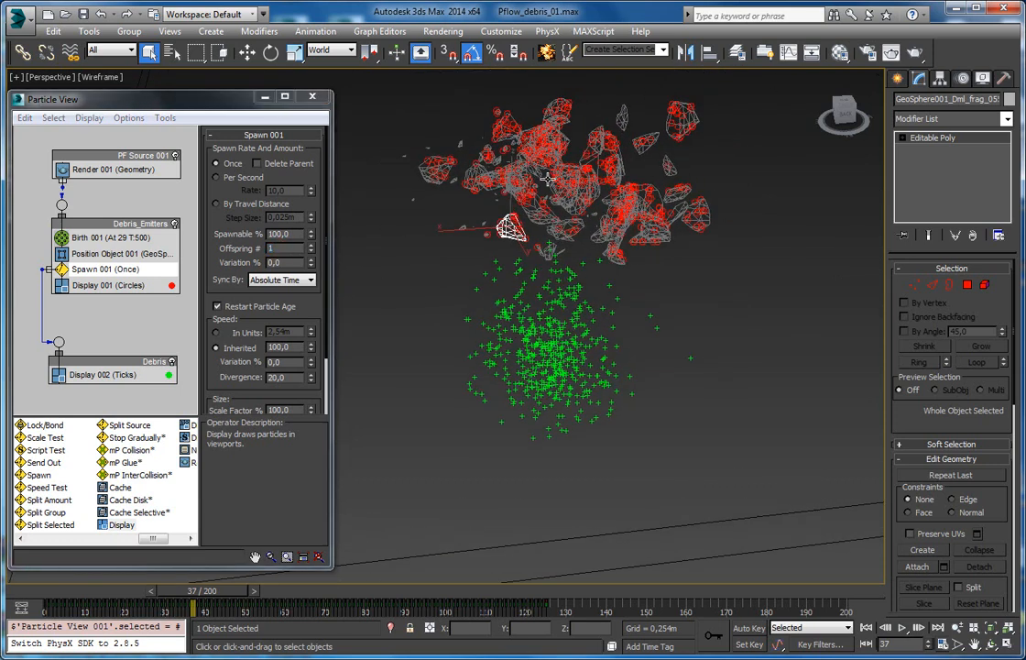
left_click(217, 203)
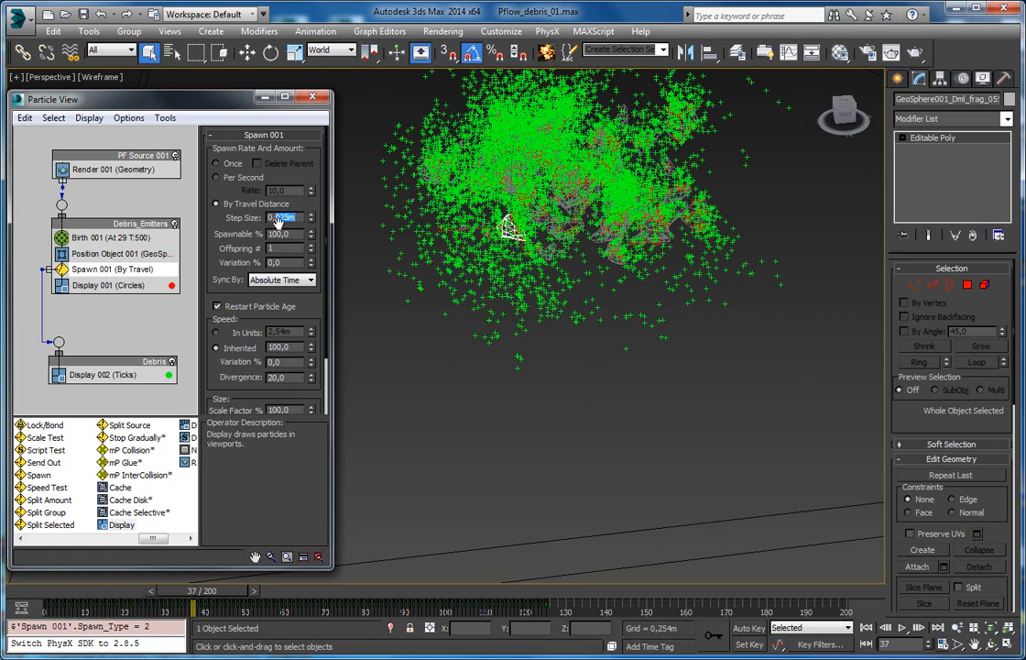
type("0,5")
key("Return")
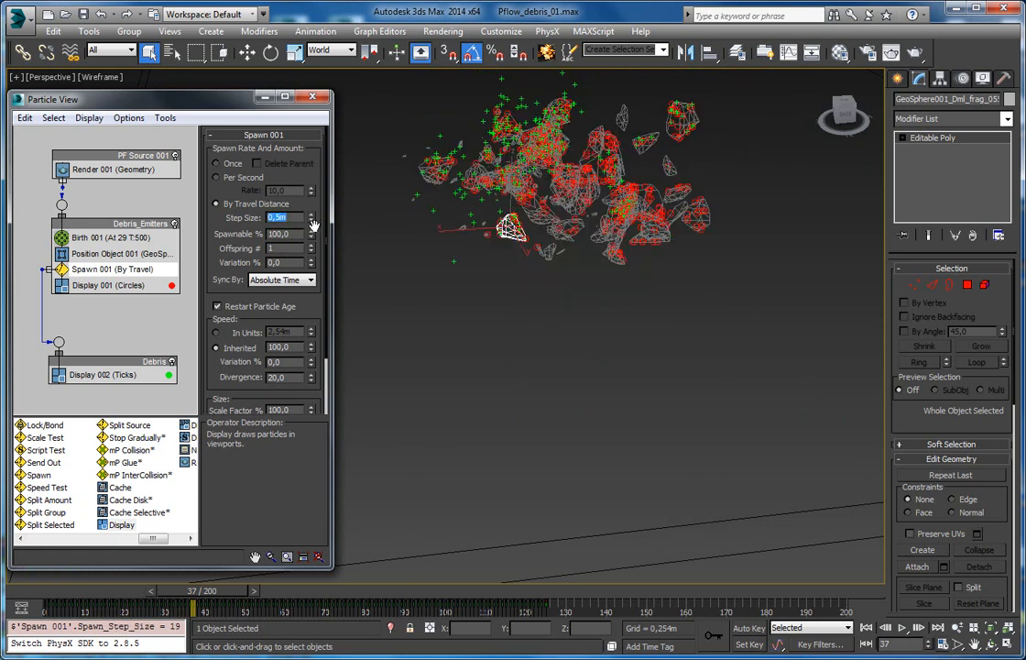
Examine the emitter particles on the still intact rock up close at frame 29
middle_click_drag(494, 253, 487, 347)
left_click_drag(209, 596, 184, 603)
middle_click_drag(676, 308, 552, 314)
scroll(552, 314, "up", 5)
middle_click_drag(394, 275, 654, 382, "alt")
left_click(278, 249)
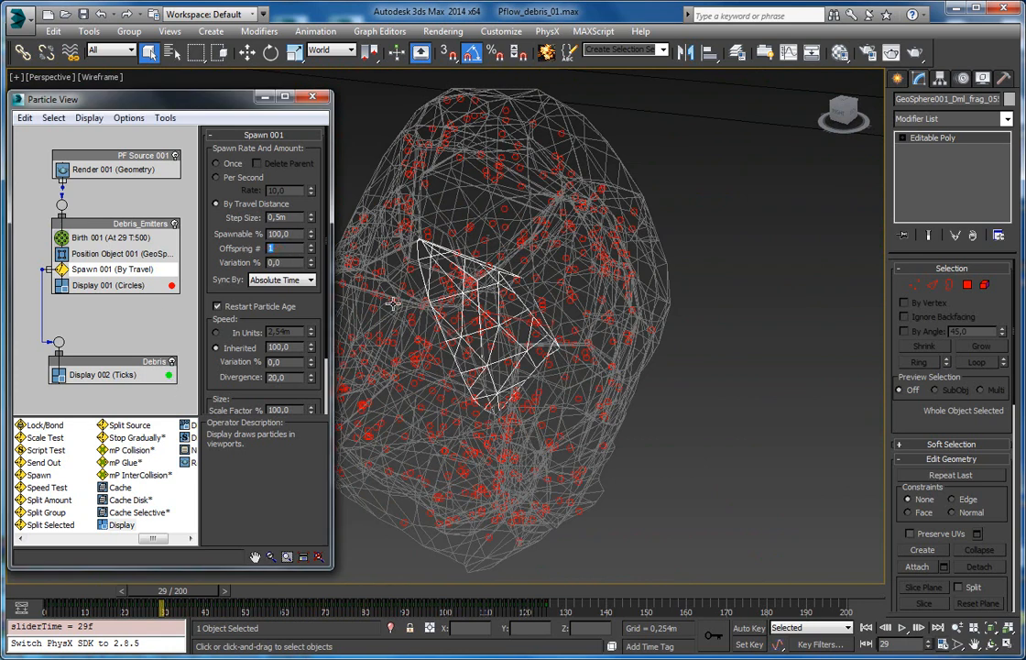
scroll(501, 348, "down", 6)
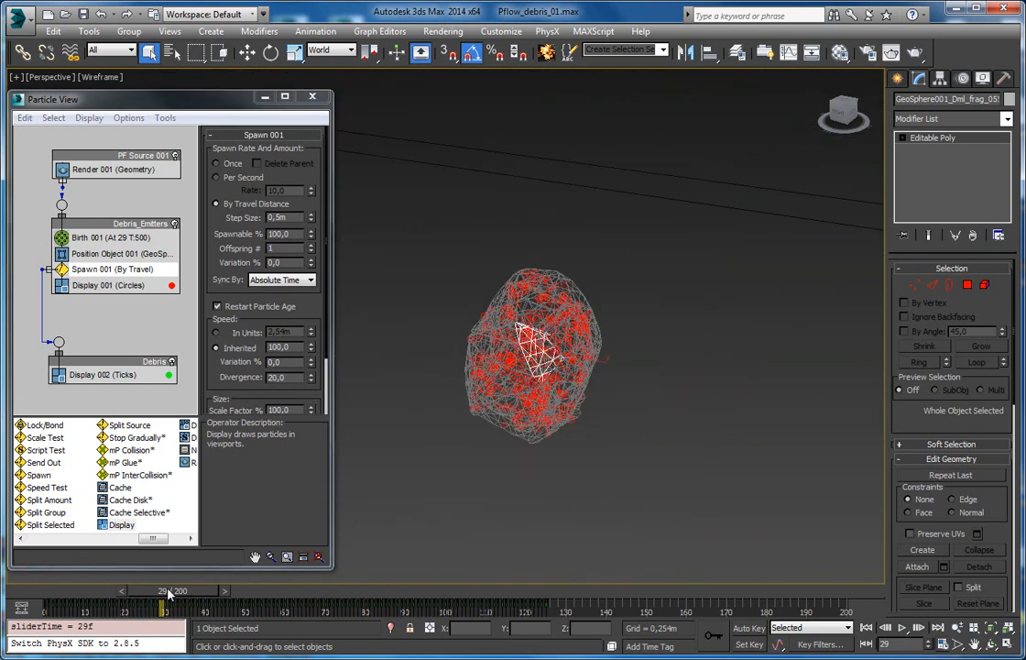
Select a single flying fragment and examine the debris spawned along its path at several frames, ending at frame 53
left_click_drag(183, 594, 279, 597)
left_click(548, 227)
key("z")
scroll(486, 246, "down", 3)
middle_click_drag(493, 253, 566, 266, "alt")
scroll(566, 266, "up", 2)
left_click_drag(300, 588, 766, 599)
scroll(673, 383, "up", 2)
left_click_drag(723, 590, 259, 600)
middle_click_drag(507, 375, 521, 380)
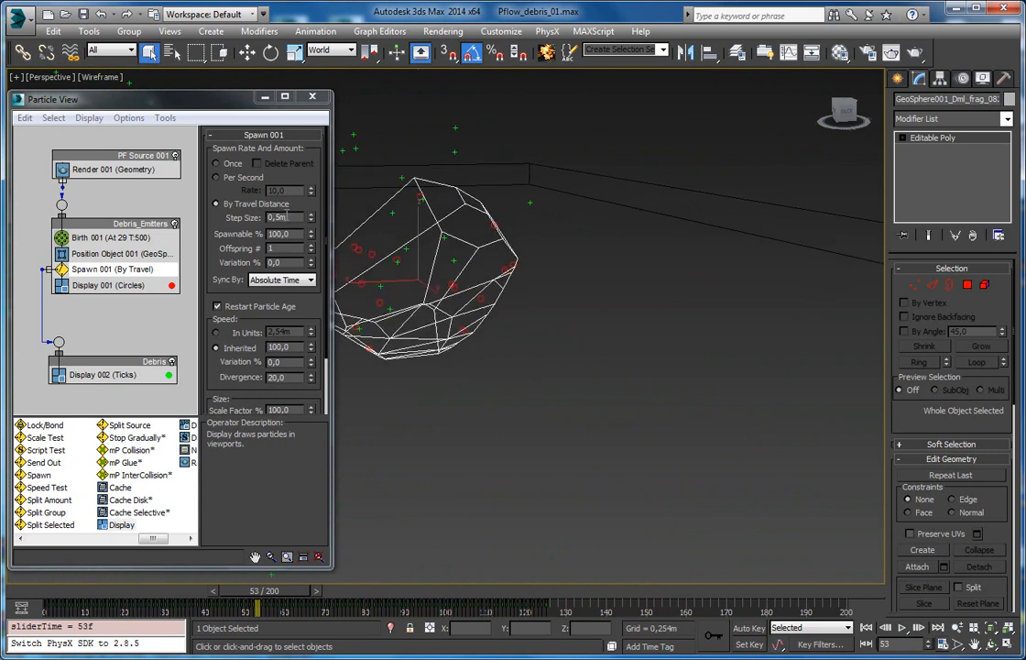
double_click(293, 217)
middle_click_drag(430, 304, 544, 366)
scroll(545, 365, "down", 3)
Set Spawn 001's offspring number to 4 and its variation to 27 %, checking the debris at frame 104
double_click(273, 248)
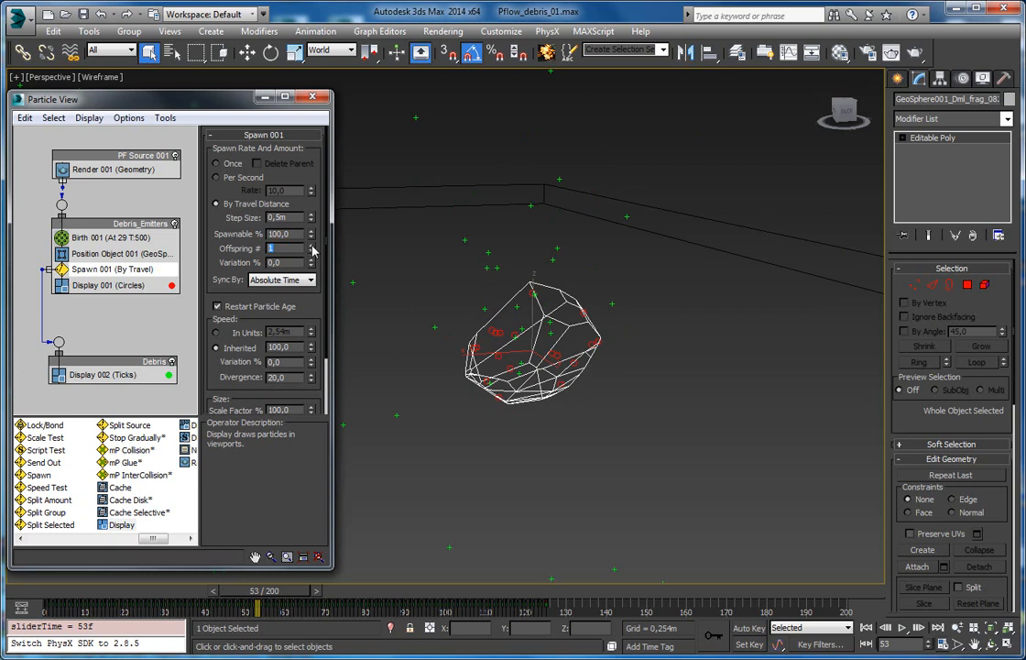
left_click(311, 244)
left_click(312, 244)
left_click_drag(282, 592, 458, 594)
key("q")
mouse_move(312, 264)
left_mouse_down()
mouse_move(313, 229)
mouse_move(317, 267)
left_mouse_up()
left_click(313, 244)
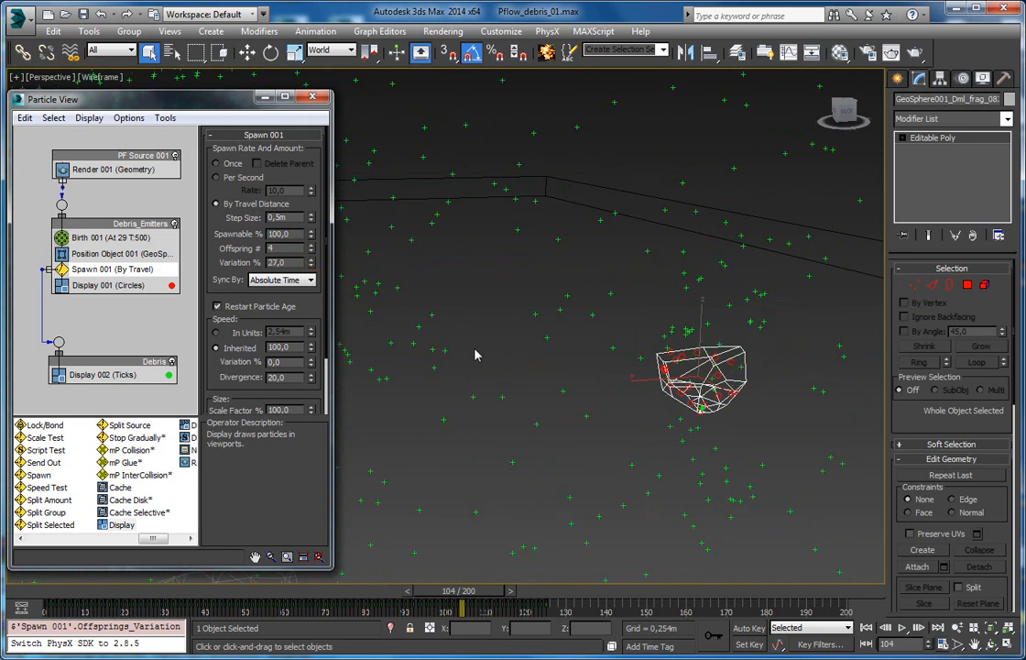
Reduce Spawn 001's offspring number to 2 and check the debris density up to frame 108
scroll(508, 350, "down", 10)
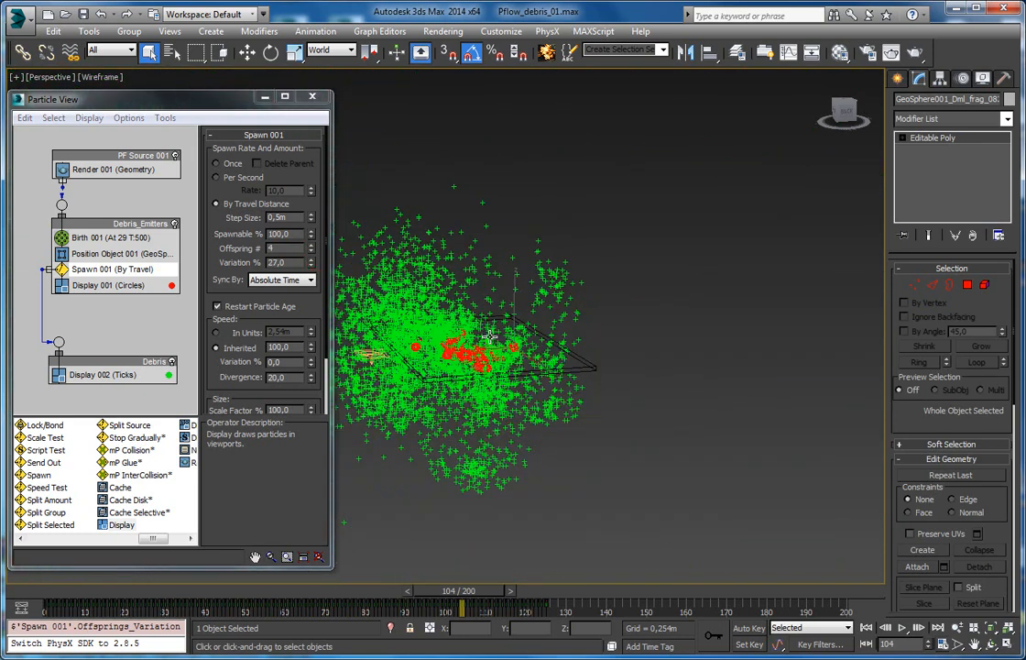
scroll(490, 337, "up", 8)
middle_click_drag(552, 364, 486, 343)
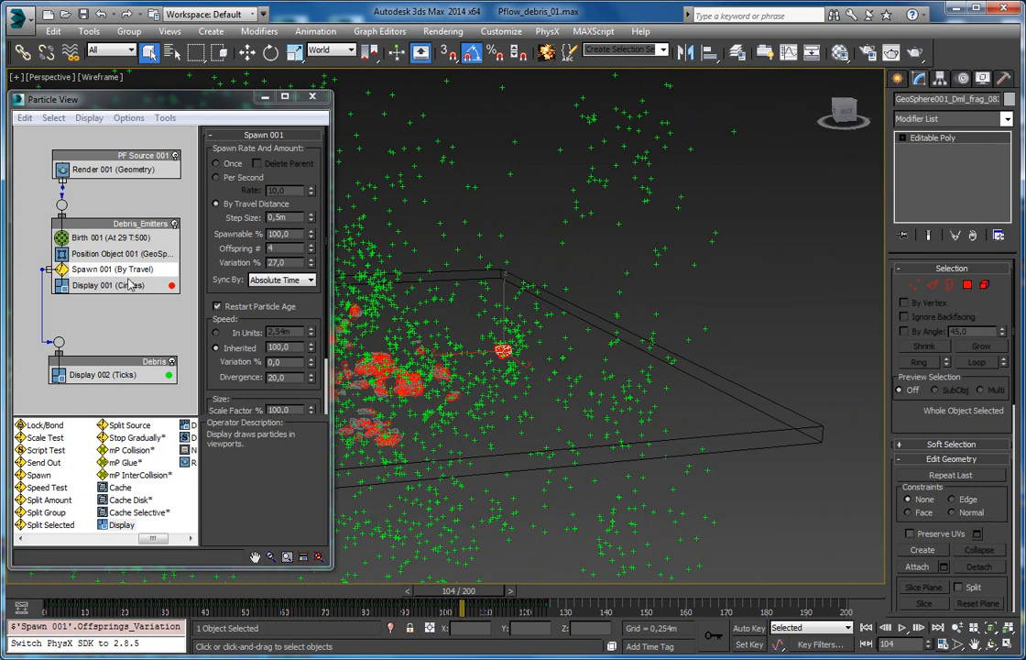
left_click(312, 251)
left_click(312, 251)
middle_click_drag(554, 353, 551, 314)
scroll(551, 314, "up", 2)
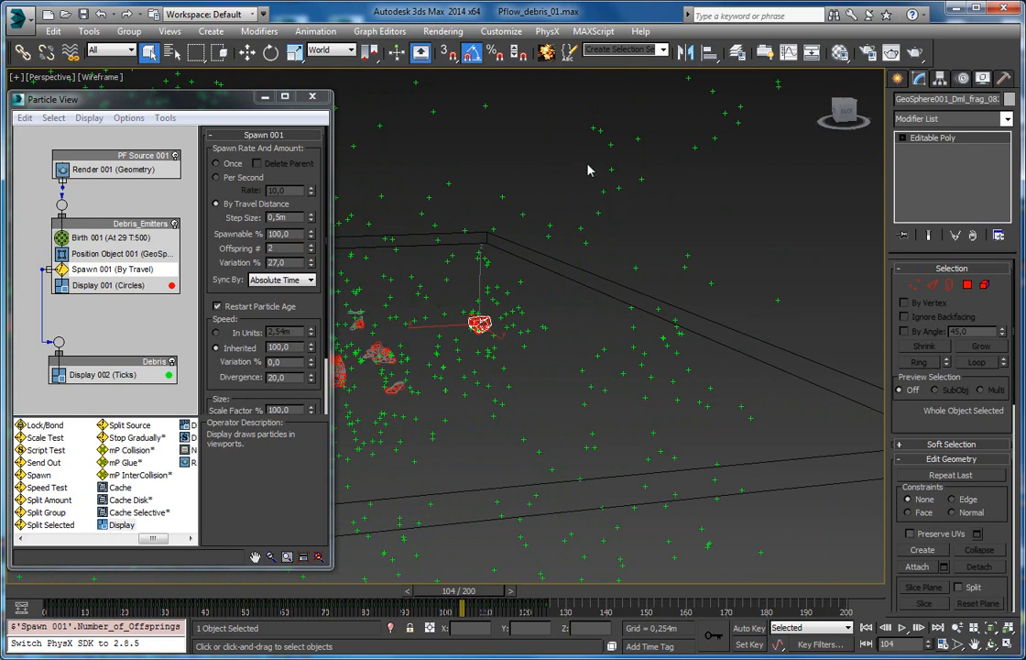
left_click_drag(463, 591, 492, 601)
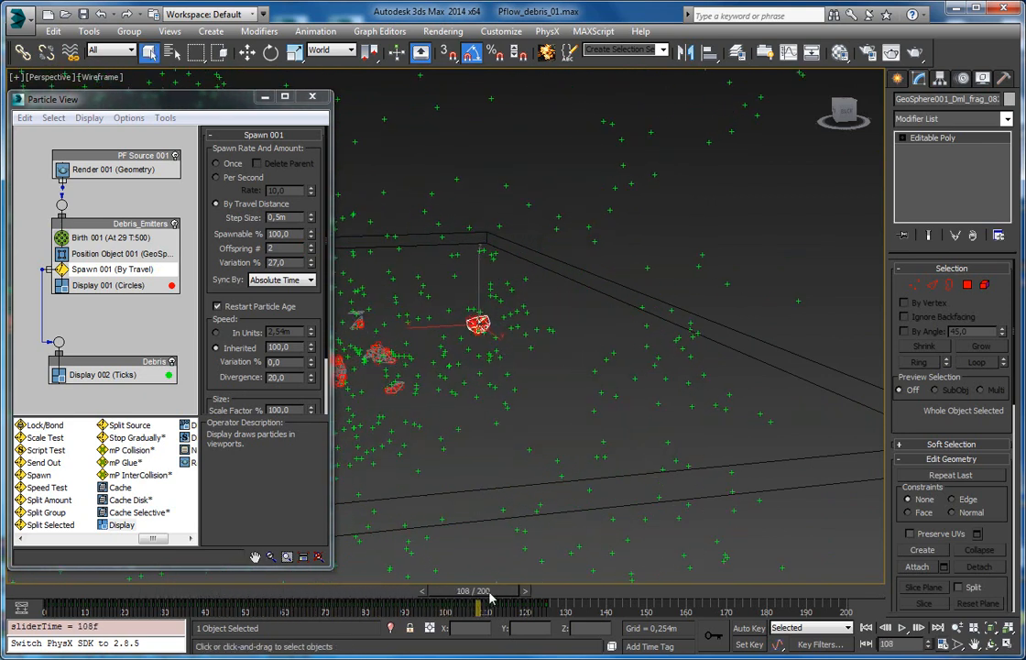
Set Spawn 001's inherited speed to 30 % with a variation of 25 %
left_click_drag(212, 376, 217, 354)
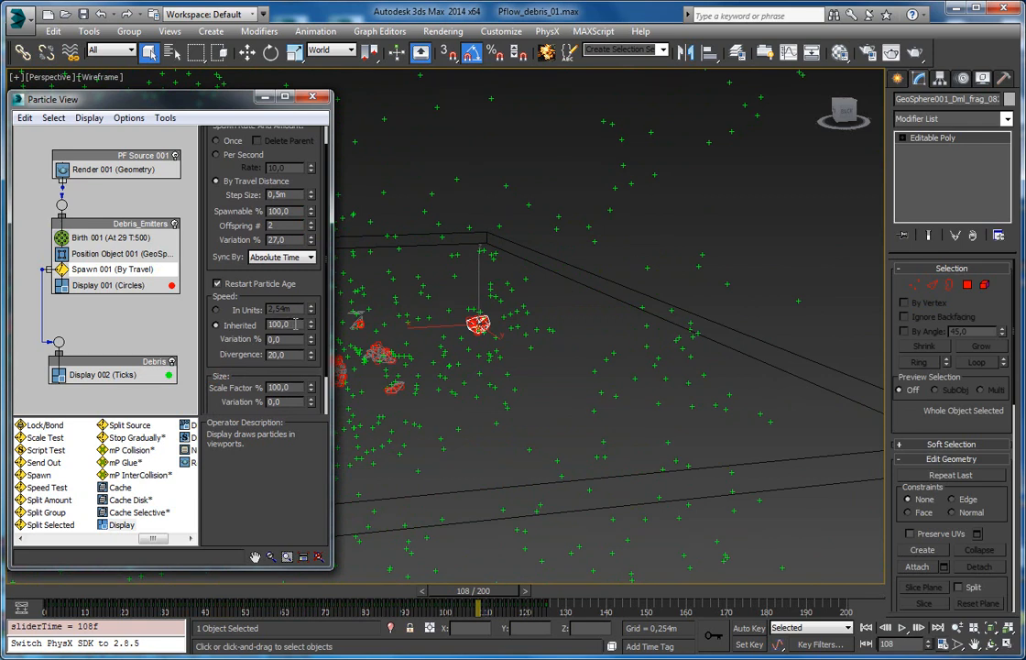
double_click(295, 325)
left_click(478, 325)
scroll(478, 324, "up", 5)
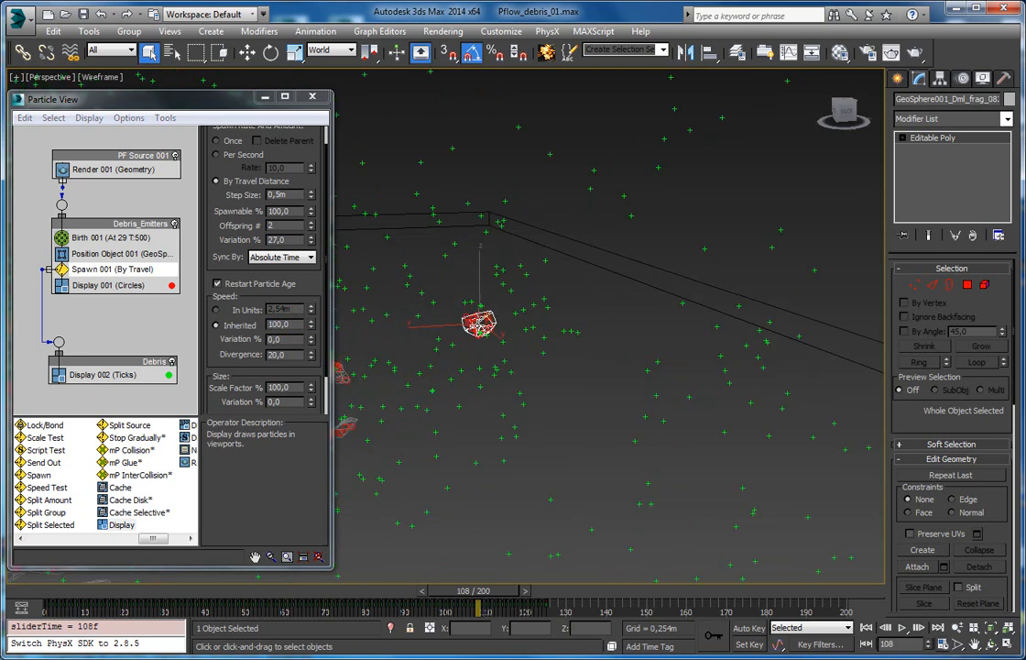
double_click(295, 325)
type("3")
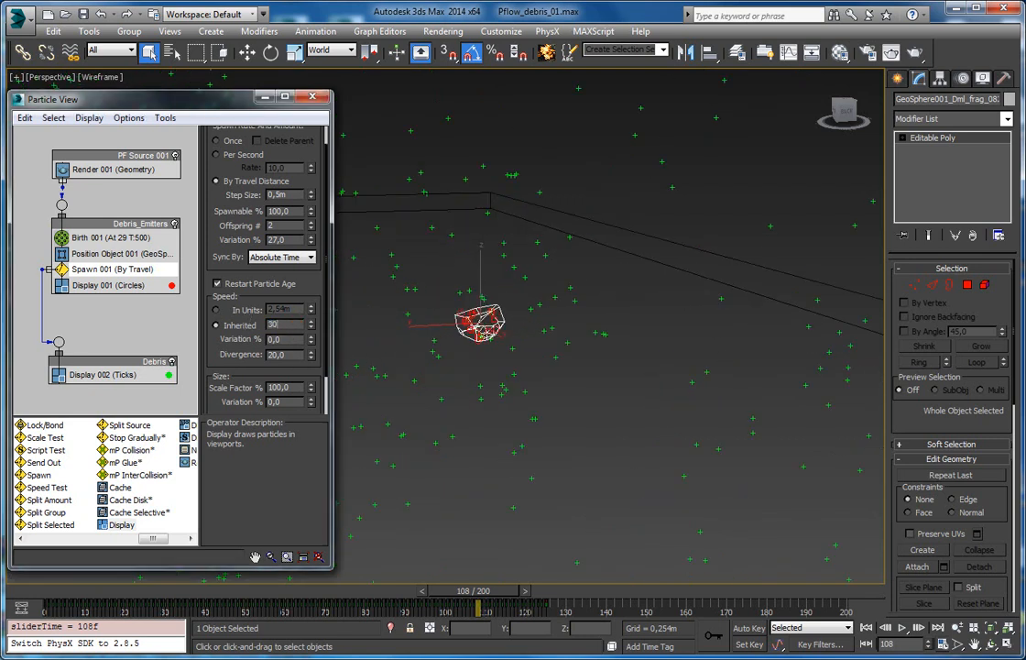
type("0")
key("Return")
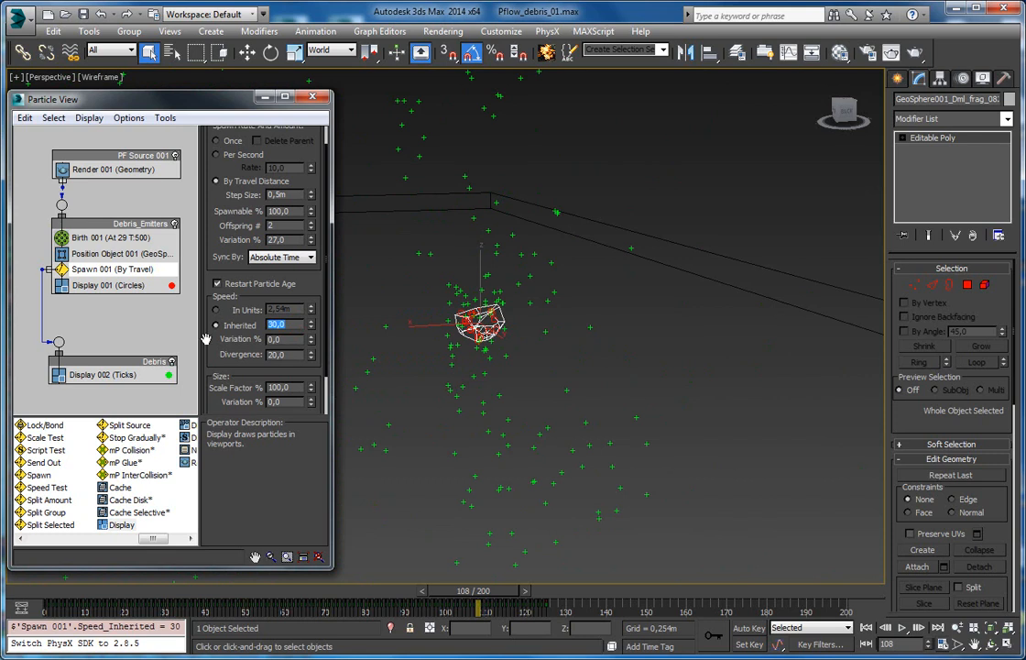
key("Return")
Return the animation to frame 18 and move the Debris event closer beneath Debris_Emitters
left_click_drag(467, 589, 129, 513)
scroll(617, 371, "down", 5)
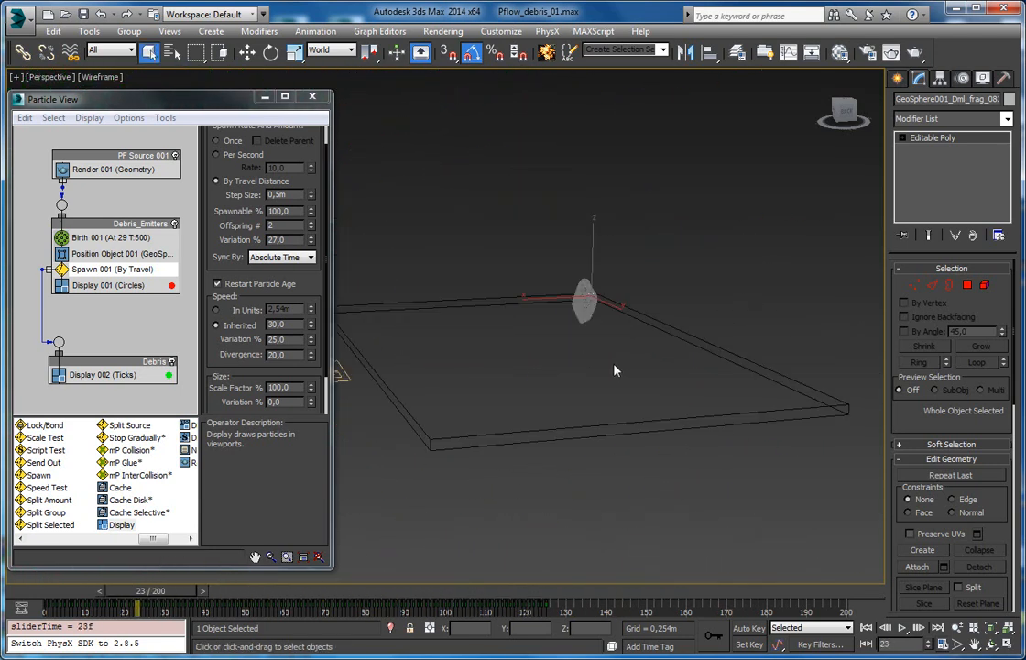
scroll(614, 370, "up", 2)
left_click_drag(172, 596, 144, 592)
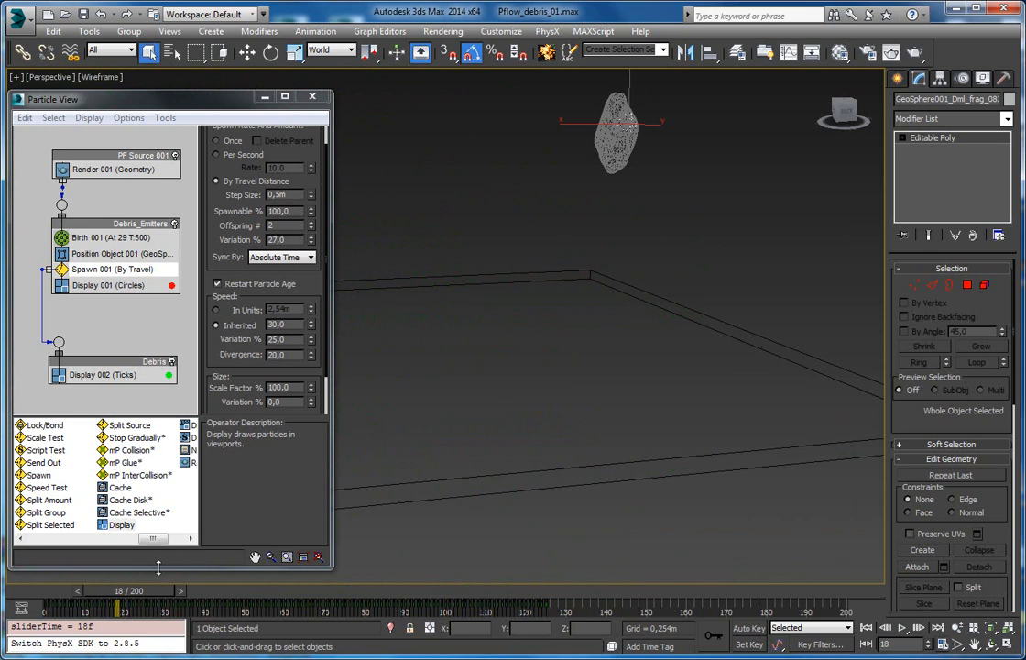
middle_click_drag(131, 388, 105, 242)
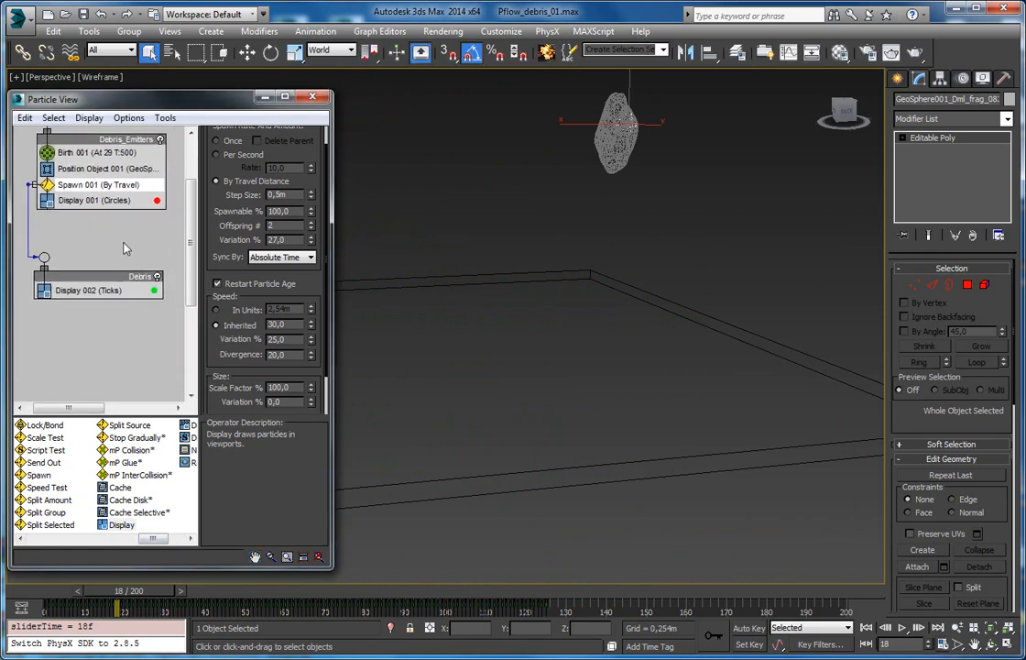
left_click_drag(98, 283, 117, 260)
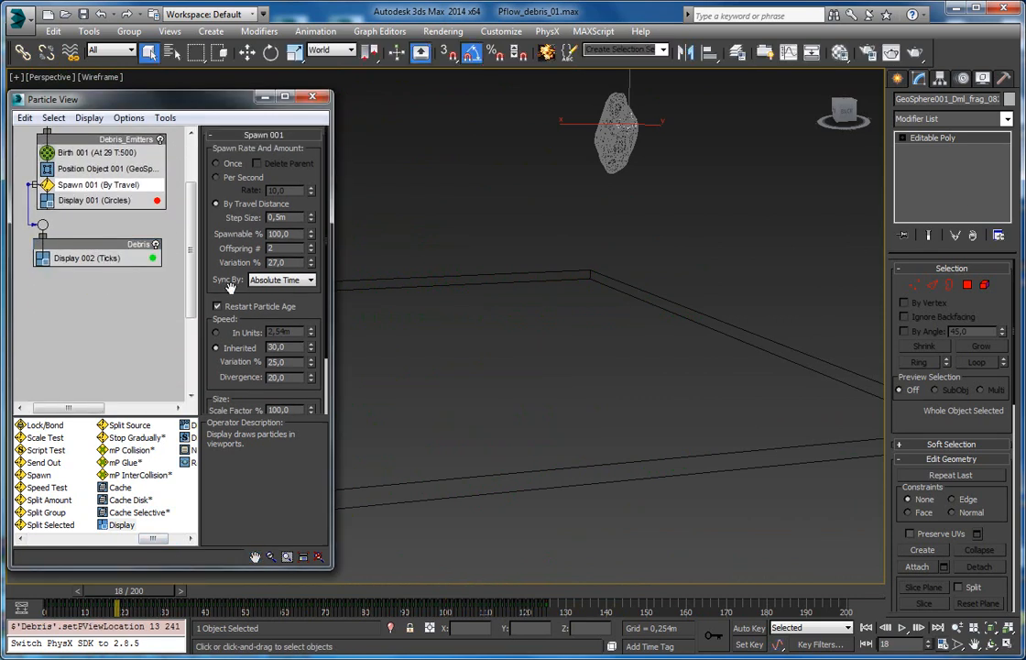
Create a Gravity space warp with an icon size of about 0,536 m on the ground near the particle source icon
left_click(898, 79)
left_click(990, 102)
left_click(940, 121)
left_click(916, 135)
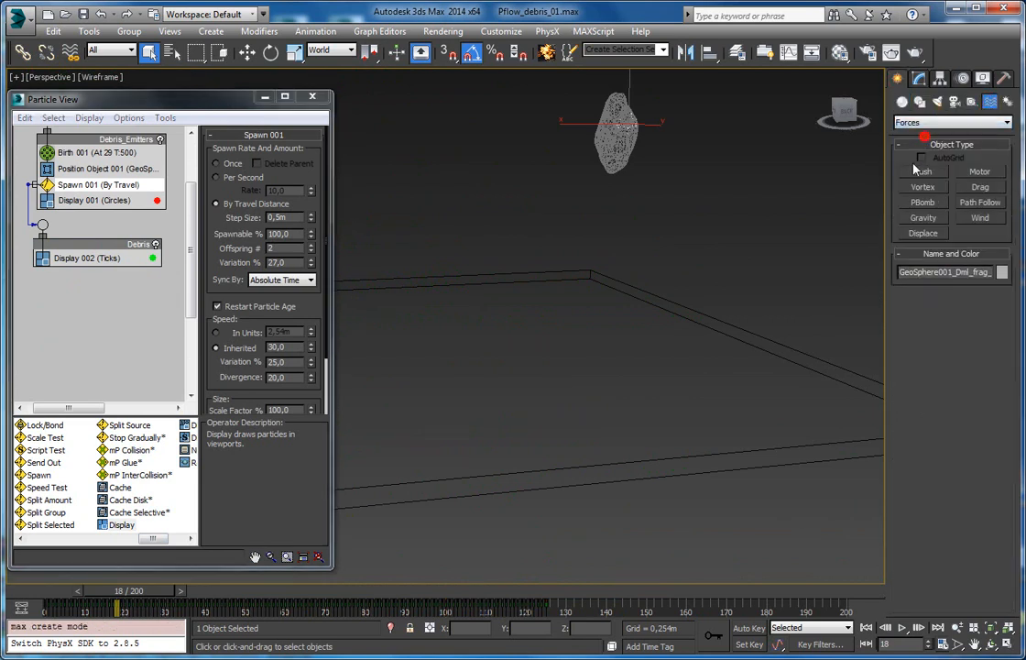
left_click(923, 218)
scroll(788, 295, "down", 6)
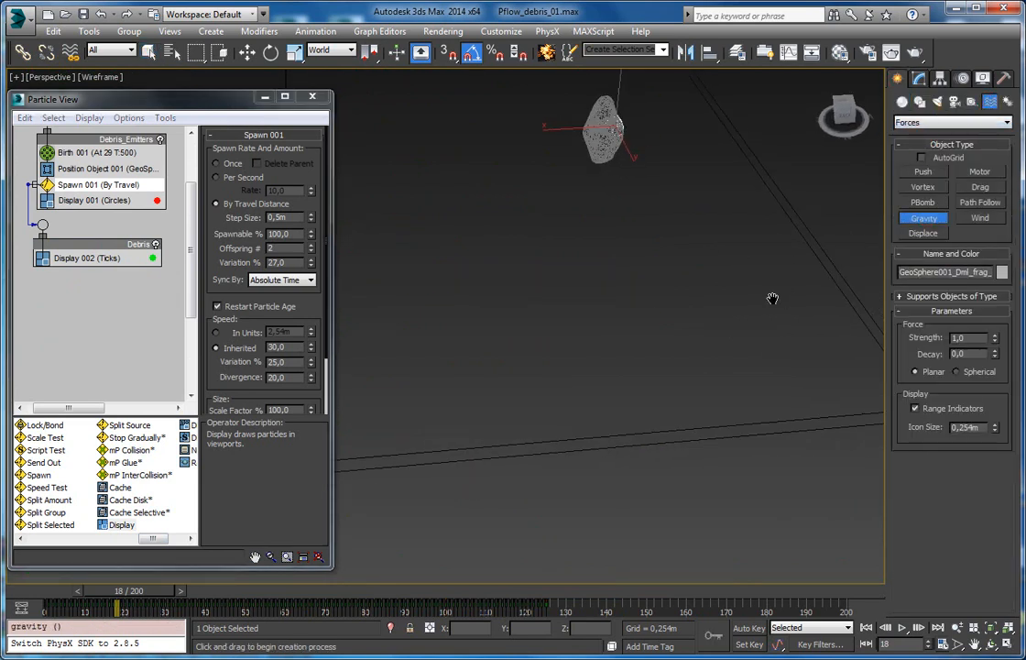
scroll(604, 284, "up", 4)
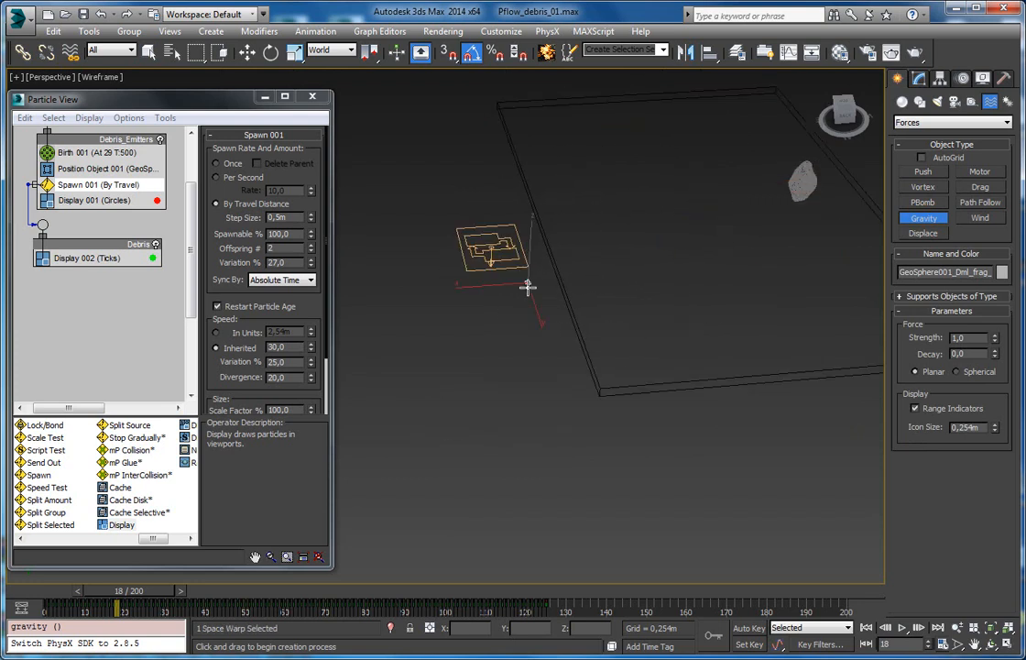
left_click(528, 282)
Move the Gravity space warp to about X 4,087 m, Y 3,472 m and show its modifiable parameters
key("w")
left_click_drag(518, 307, 492, 312)
left_click(919, 78)
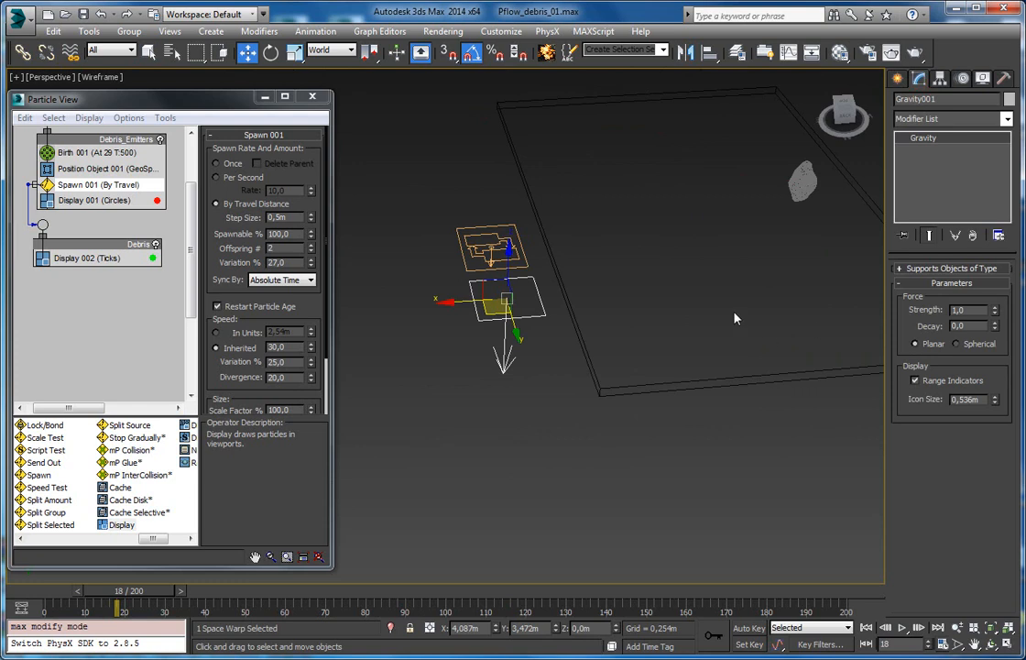
middle_click_drag(768, 339, 648, 262)
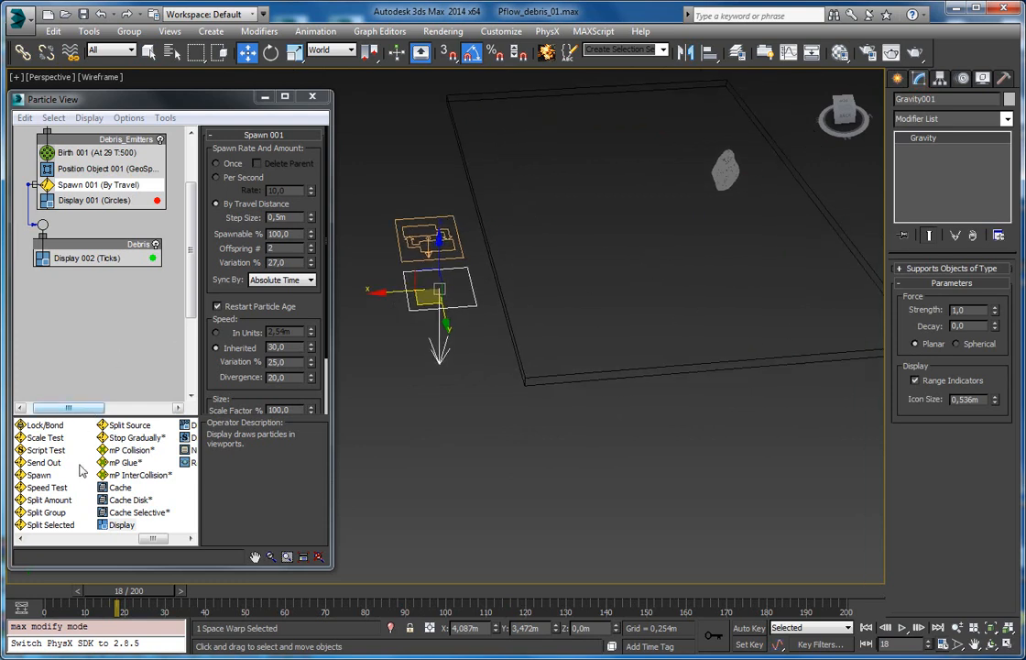
Add a Force operator above the display in the Debris event and assign the Gravity space warp to it
left_click_drag(150, 538, 72, 539)
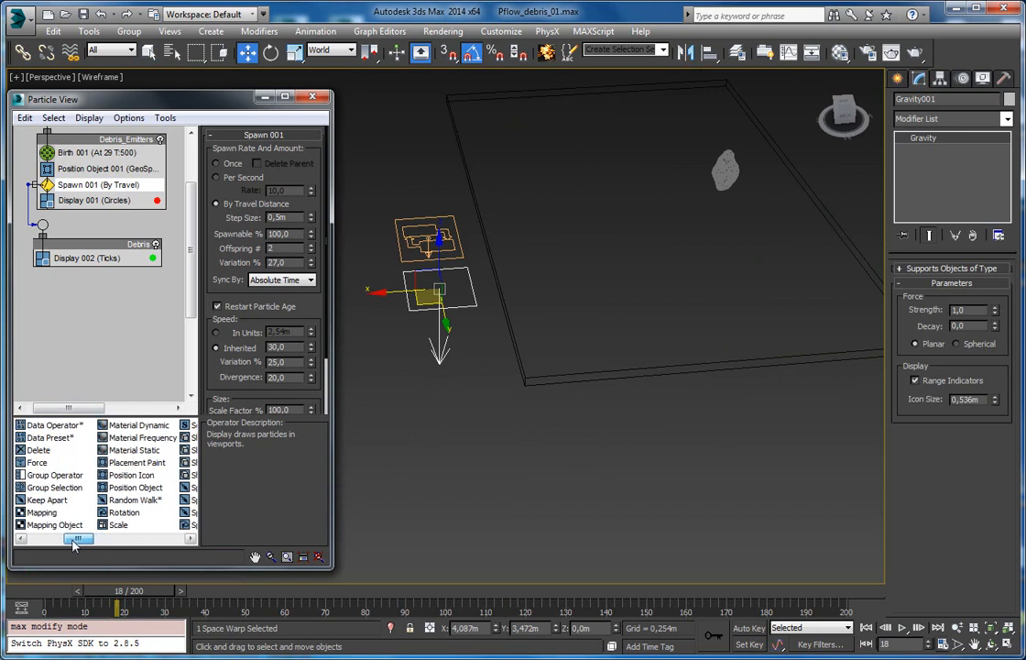
left_click_drag(34, 464, 66, 228)
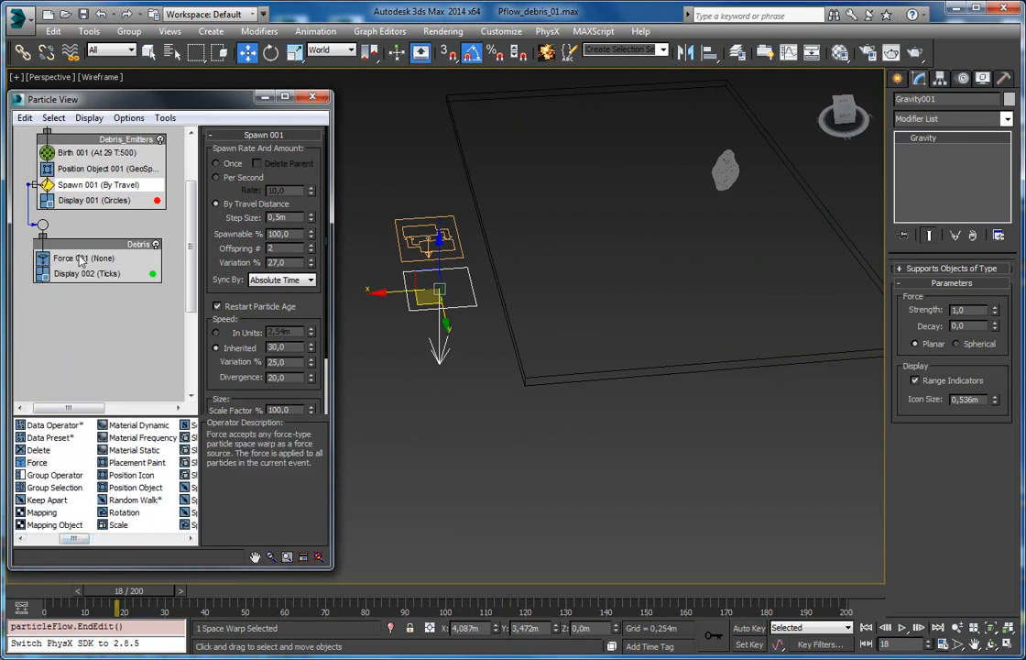
left_click(225, 221)
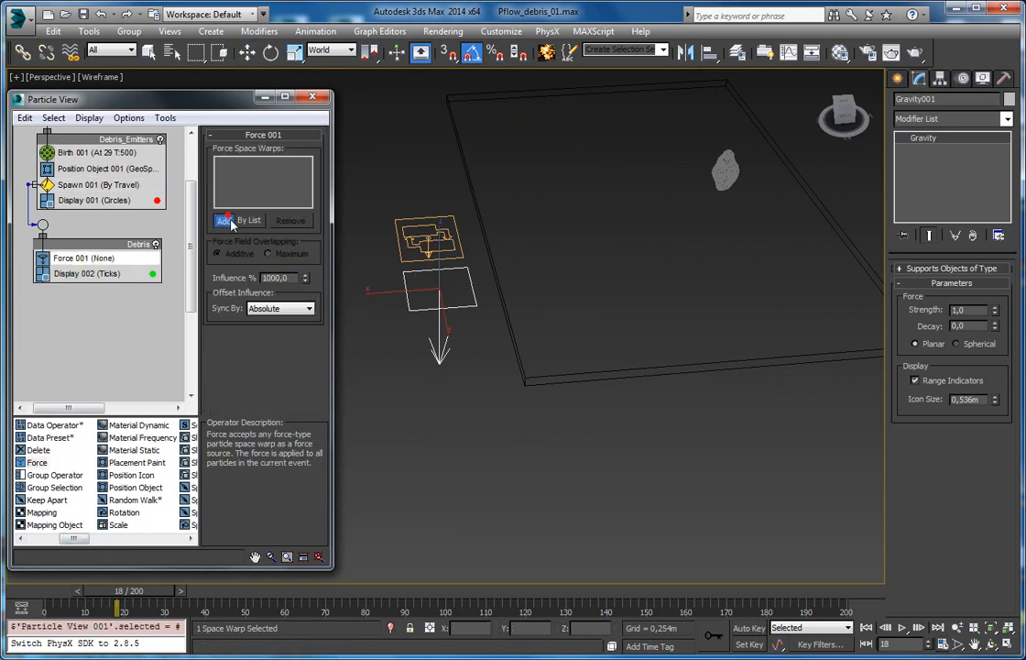
left_click(418, 312)
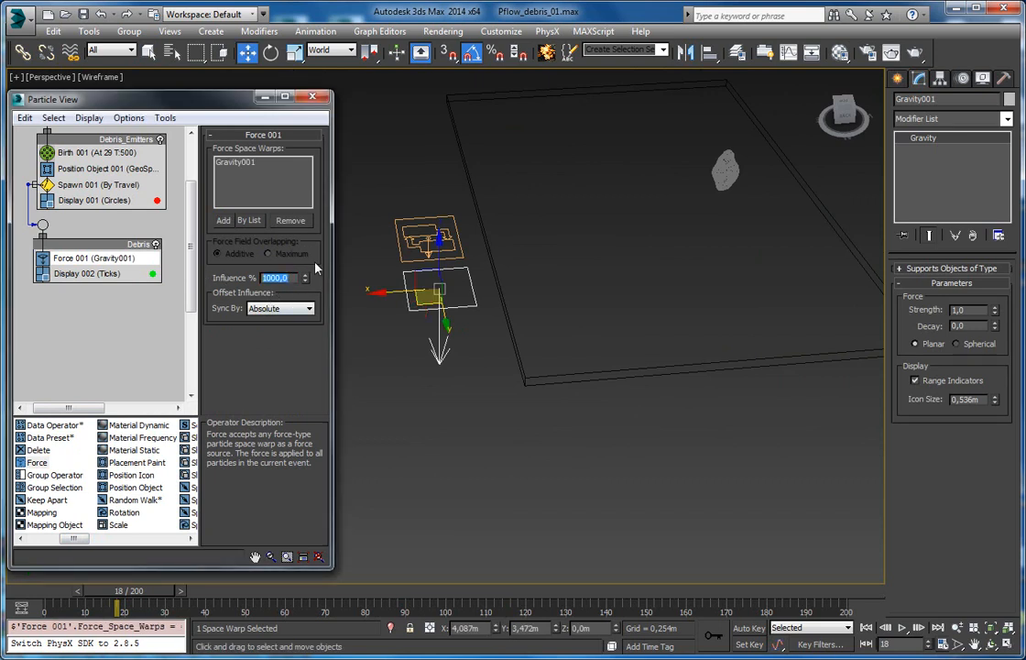
Set the Force operator's influence to 200 % and preview the falling debris up to frame 71
type("200")
key("Return")
middle_click_drag(758, 244, 685, 299)
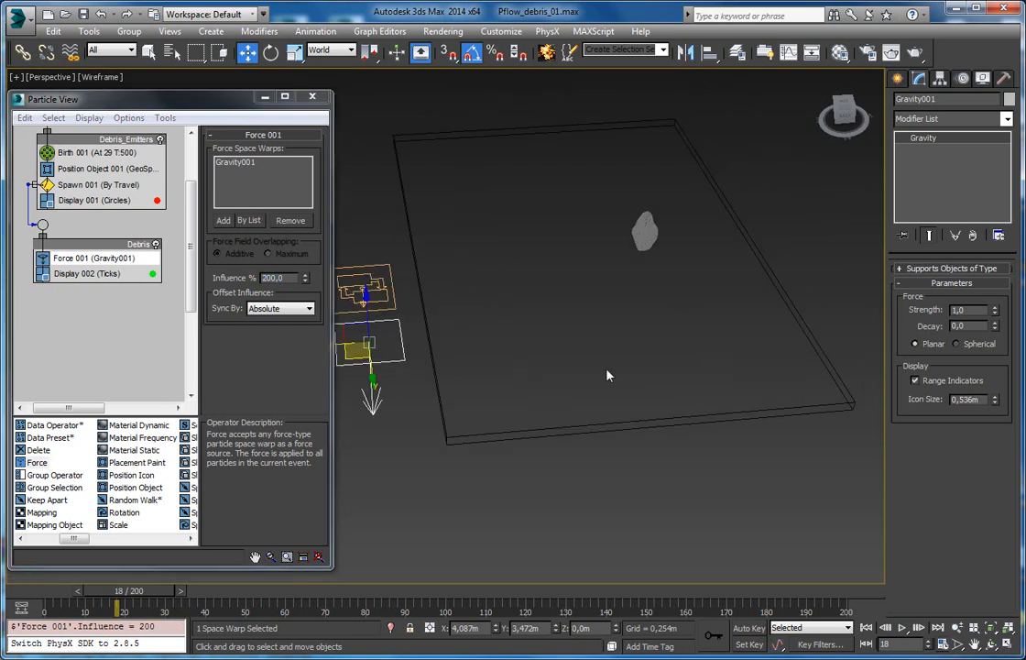
left_click_drag(125, 593, 365, 577)
middle_click_drag(478, 442, 560, 337, "alt")
mouse_move(348, 590)
left_mouse_down()
mouse_move(453, 590)
mouse_move(203, 603)
mouse_move(172, 596)
mouse_move(603, 580)
mouse_move(156, 587)
mouse_move(330, 587)
left_mouse_up()
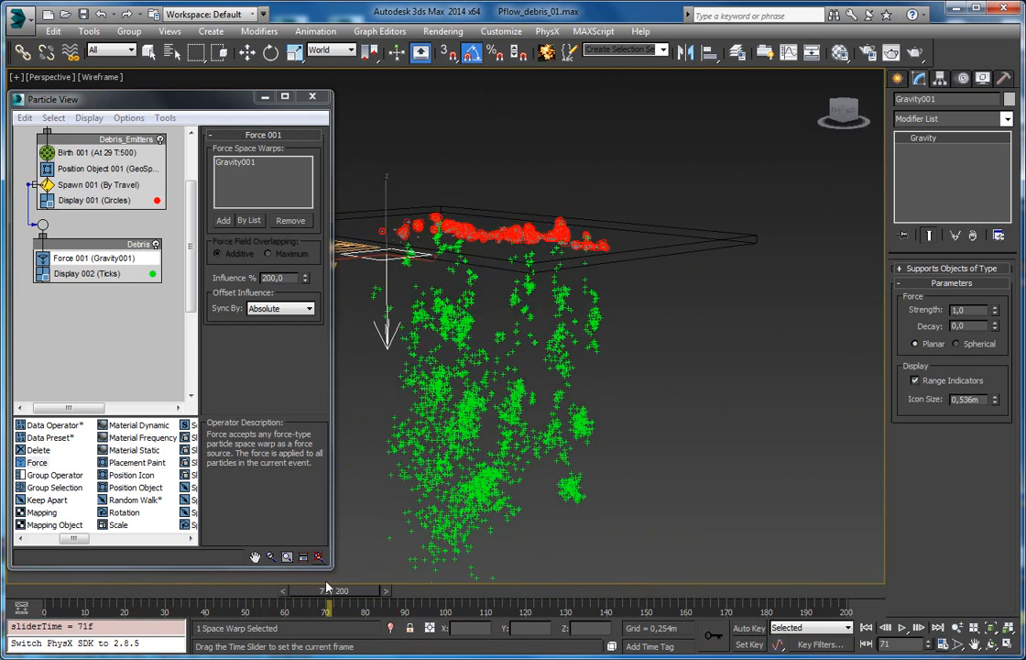
Set the Force operator's influence to 80 %
left_click(291, 277)
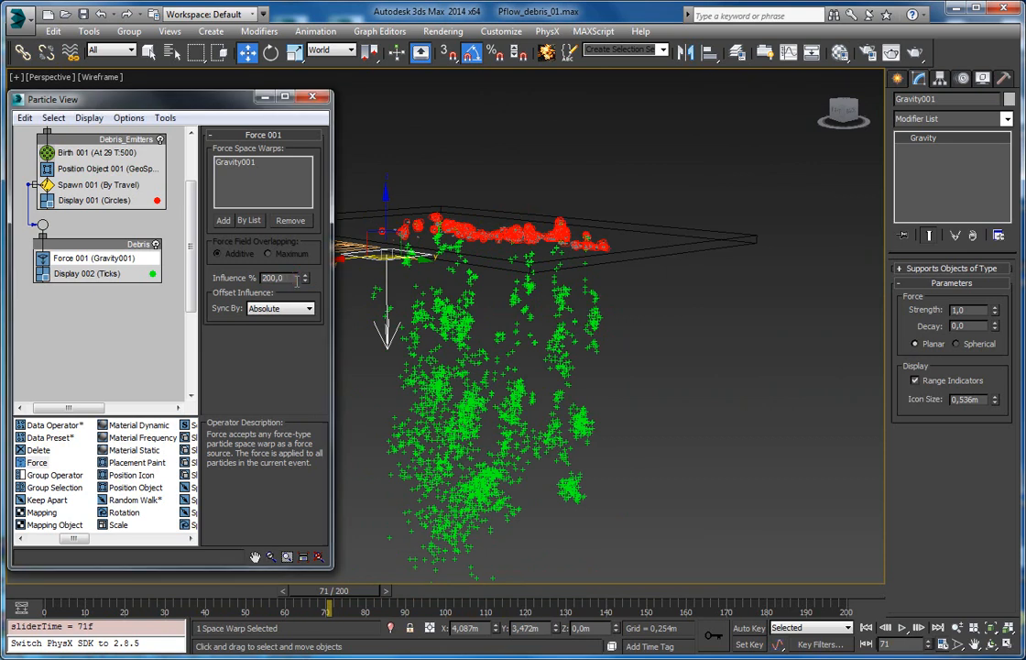
double_click(290, 277)
type("80")
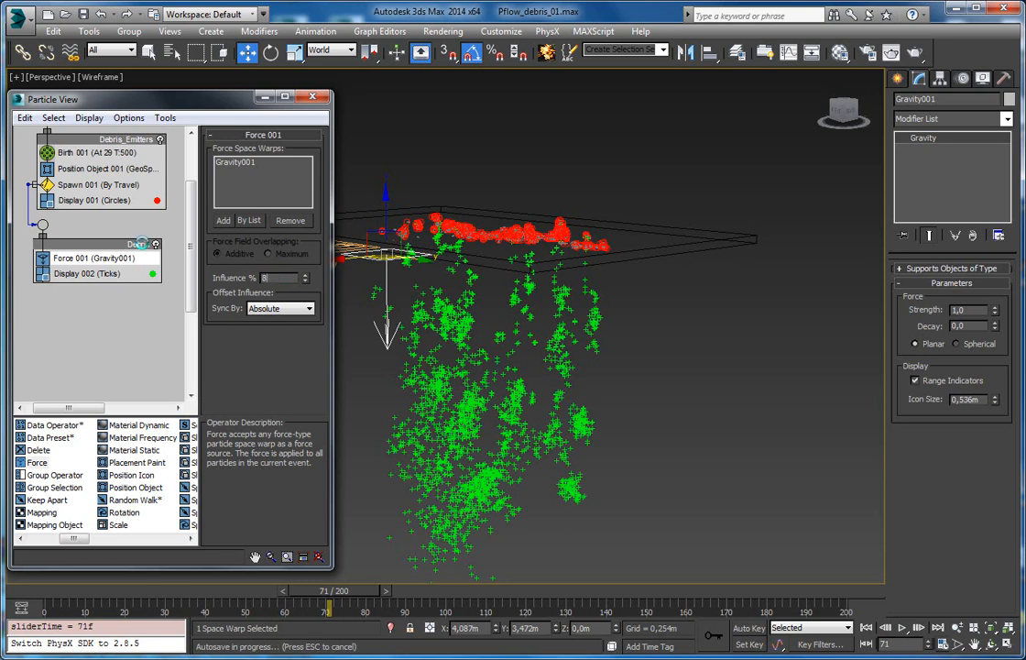
key("Return")
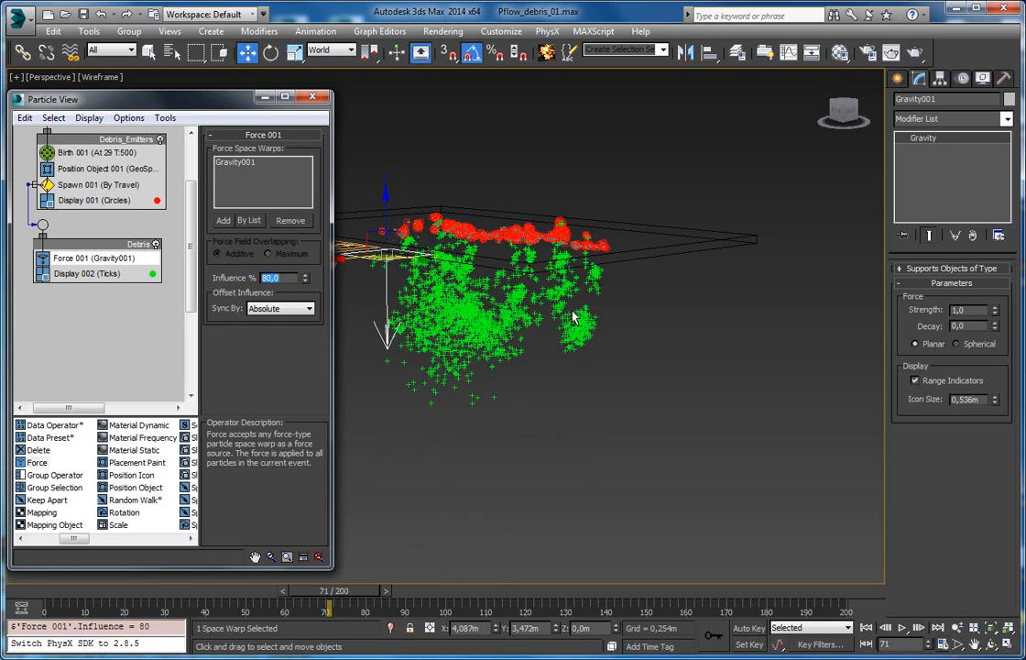
Scrub through the animation to check how the debris falls, and return to frame 30
middle_click_drag(573, 312, 534, 323, "alt")
left_click_drag(361, 600, 406, 582)
key("w")
middle_click_drag(506, 312, 506, 369, "alt")
left_click_drag(385, 607, 165, 509)
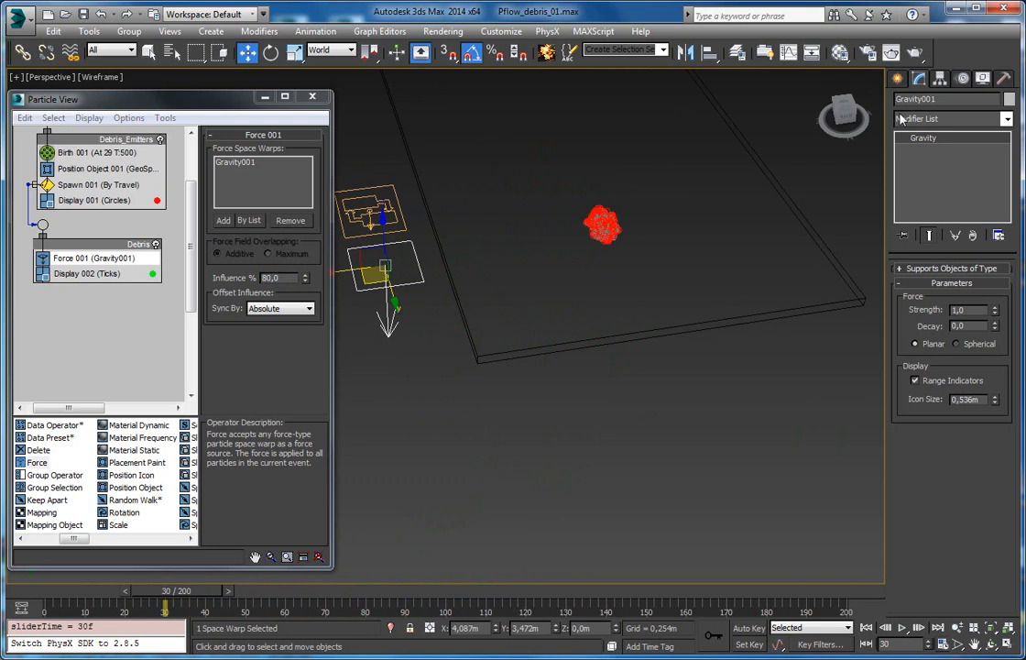
Create a Deflector space warp about 6,335 m wide and 9,542 m long covering the ground slab
left_click(900, 81)
left_click(957, 123)
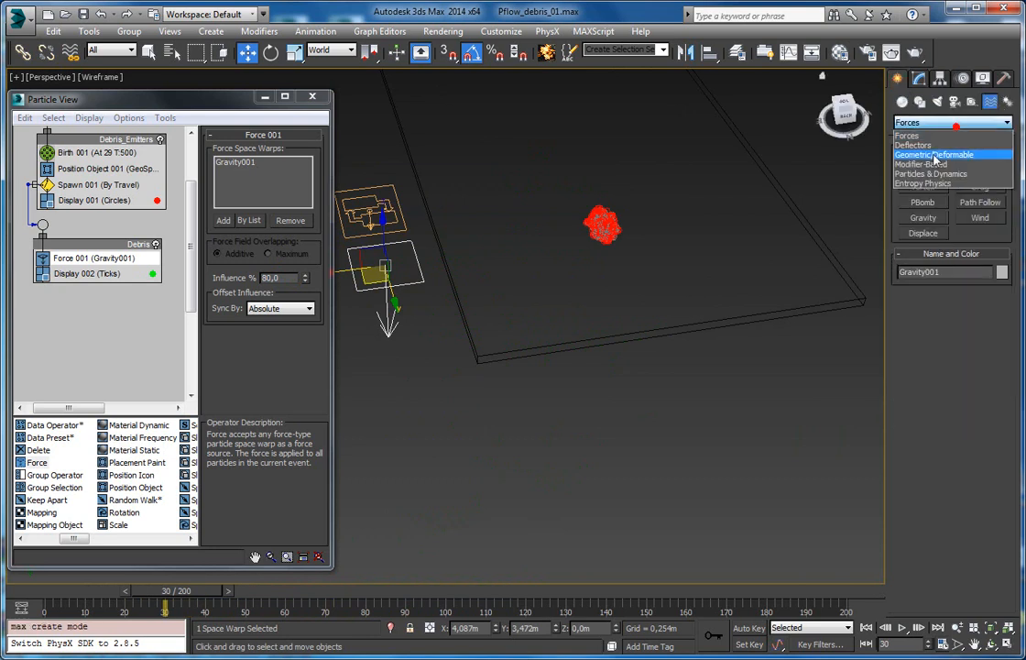
left_click(919, 146)
left_click(978, 201)
middle_click_drag(724, 210, 607, 113, "alt")
left_click_drag(625, 108, 428, 497)
key("w")
Raise the deflector in the Front view to Z 0,004 m, just above the ground surface, and return to the Perspective view
middle_click_drag(518, 414, 495, 341, "alt")
scroll(554, 305, "up", 5)
scroll(548, 297, "down", 3)
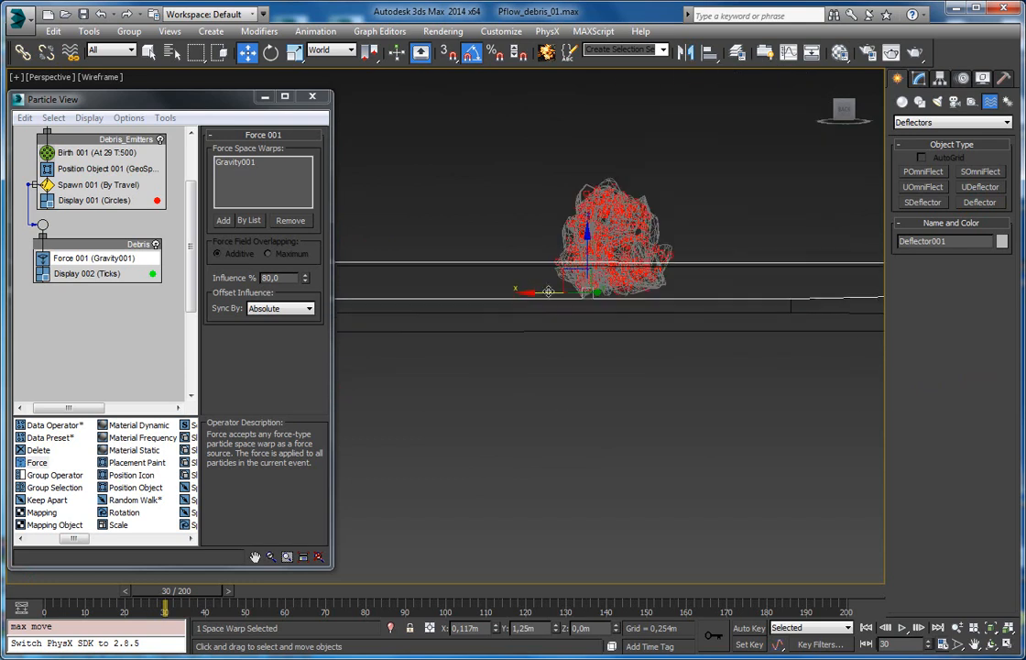
key("f")
scroll(532, 293, "up", 5)
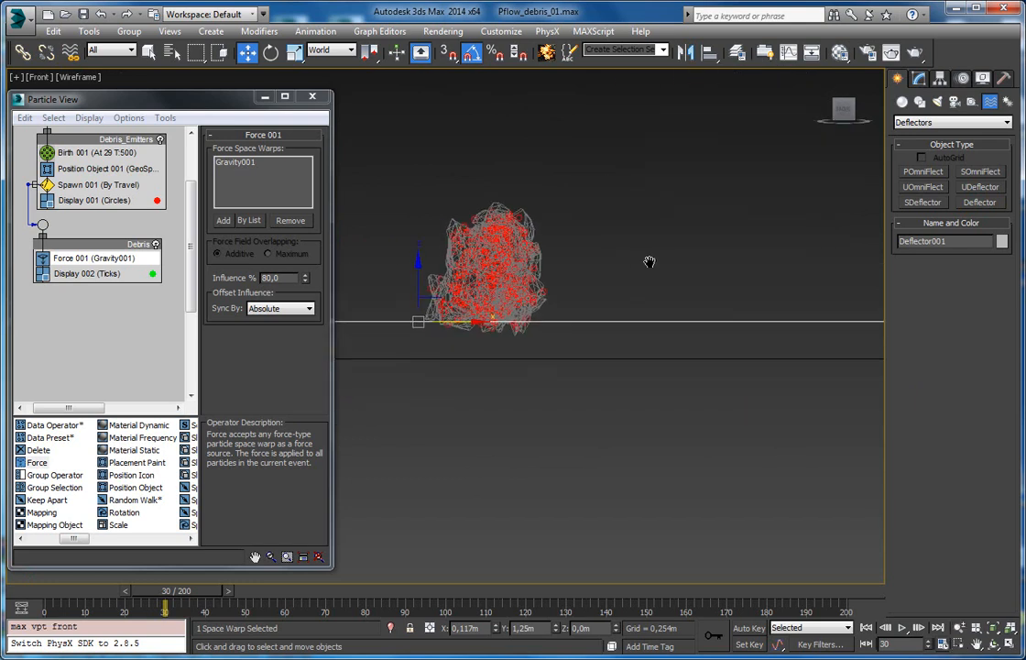
middle_click_drag(433, 284, 620, 265)
left_click_drag(516, 288, 516, 287)
scroll(516, 286, "up", 4)
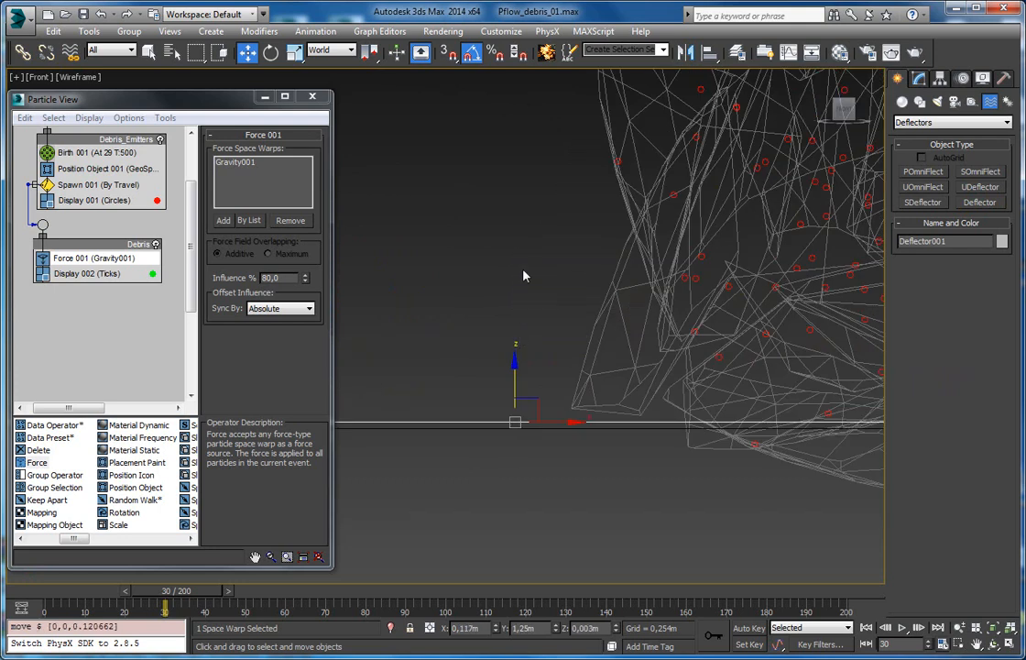
scroll(522, 167, "down", 2)
left_click_drag(508, 330, 511, 328)
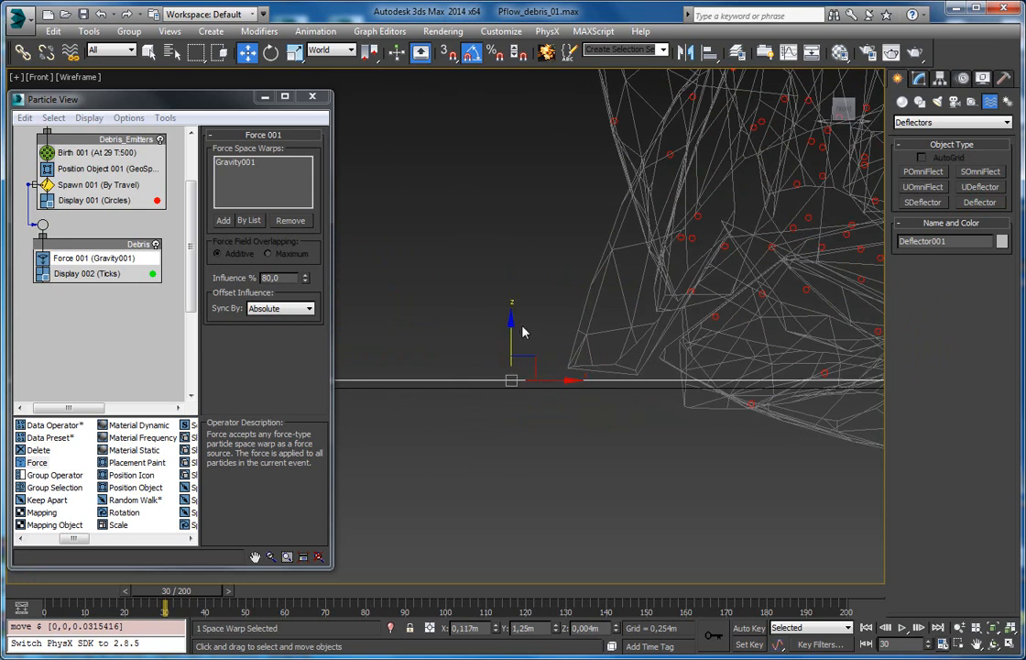
key("p")
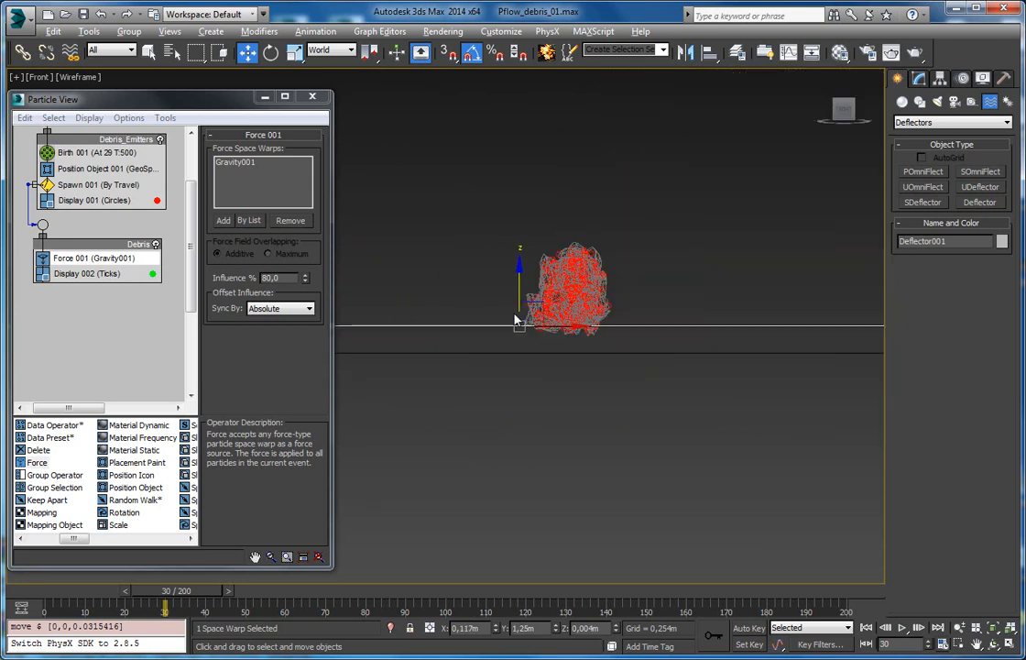
mouse_move(545, 305)
middle_mouse_down("alt")
mouse_move(536, 339)
mouse_move(554, 316)
mouse_move(536, 322)
middle_mouse_up("alt")
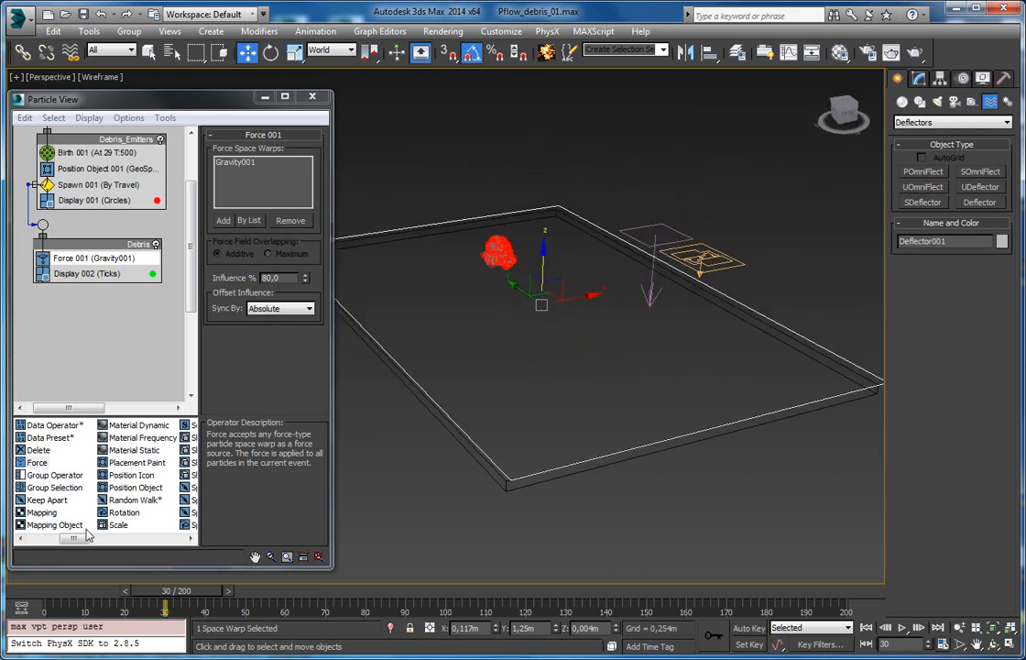
Add a Collision test between Force and Display in the Debris event and assign Deflector001 to it
left_click_drag(73, 539, 115, 539)
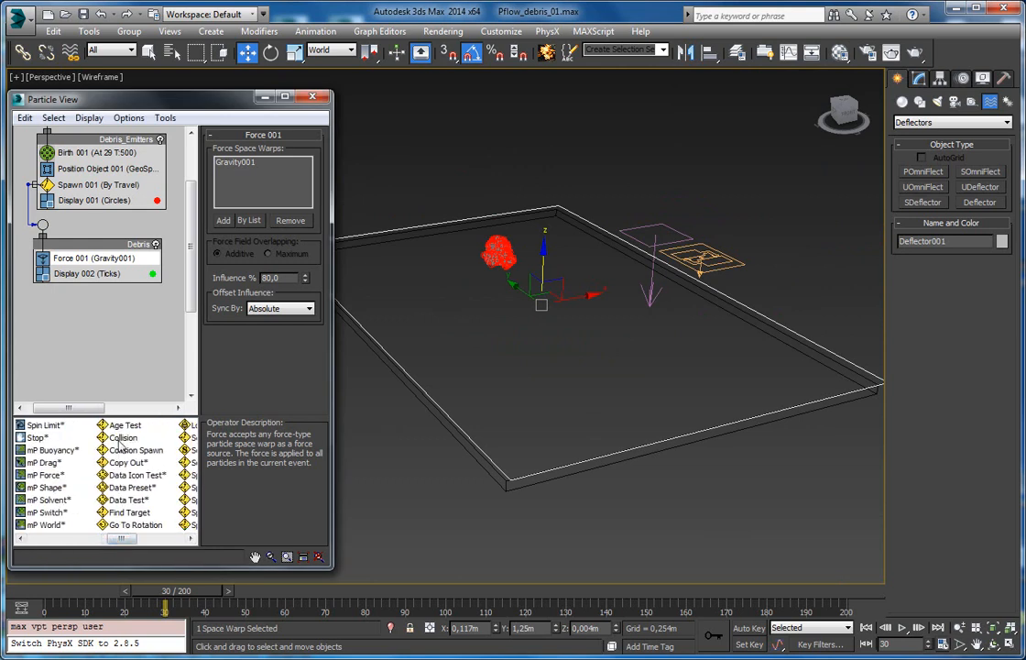
left_click_drag(122, 443, 82, 272)
left_click(81, 272)
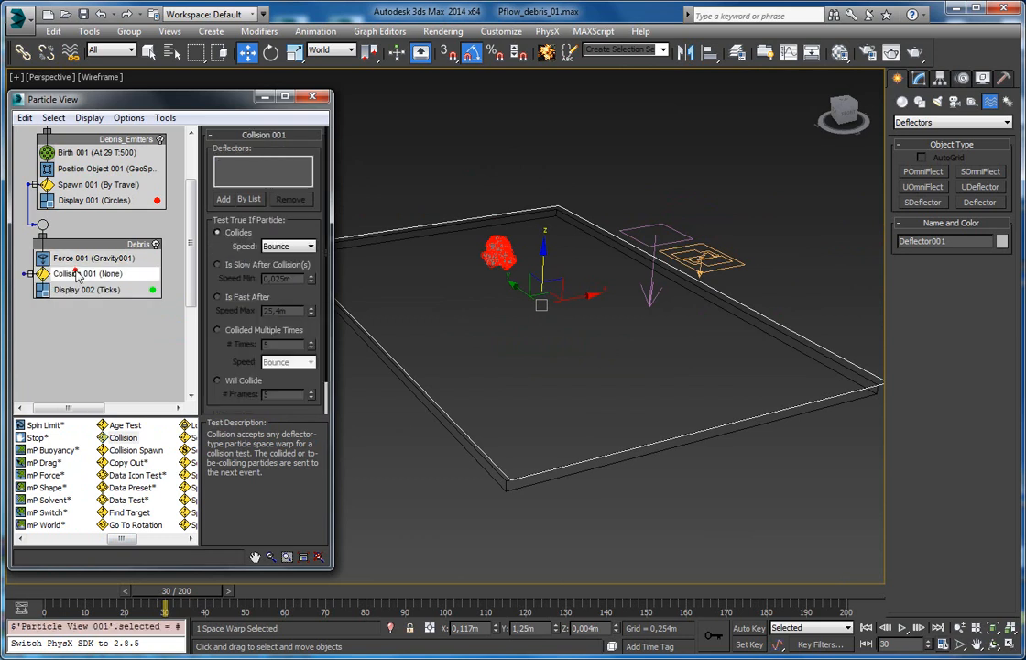
left_click(224, 199)
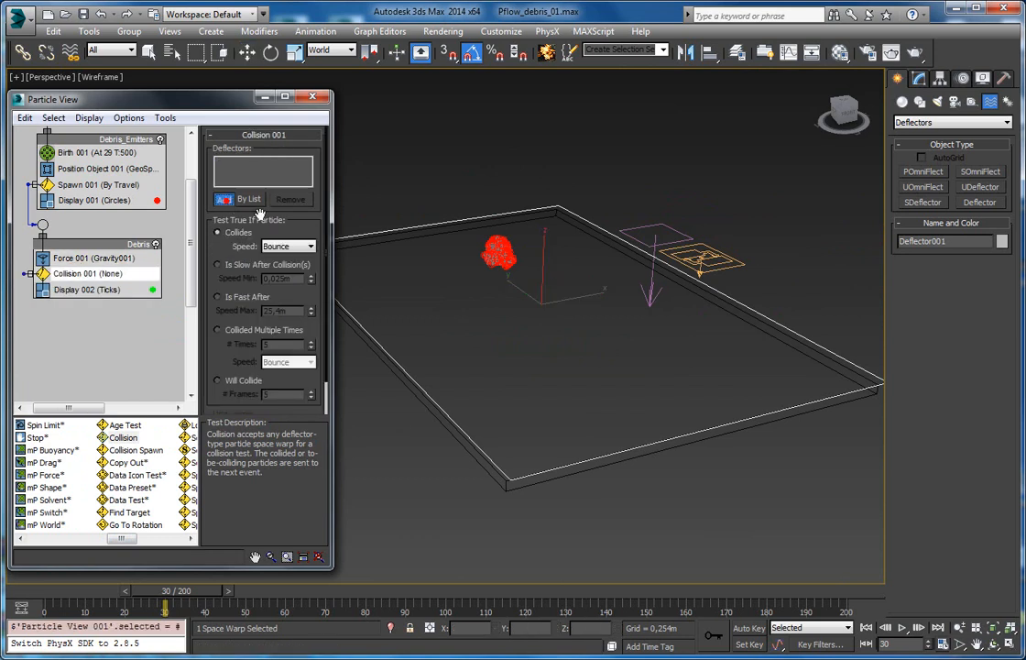
left_click(350, 235)
left_click(219, 161)
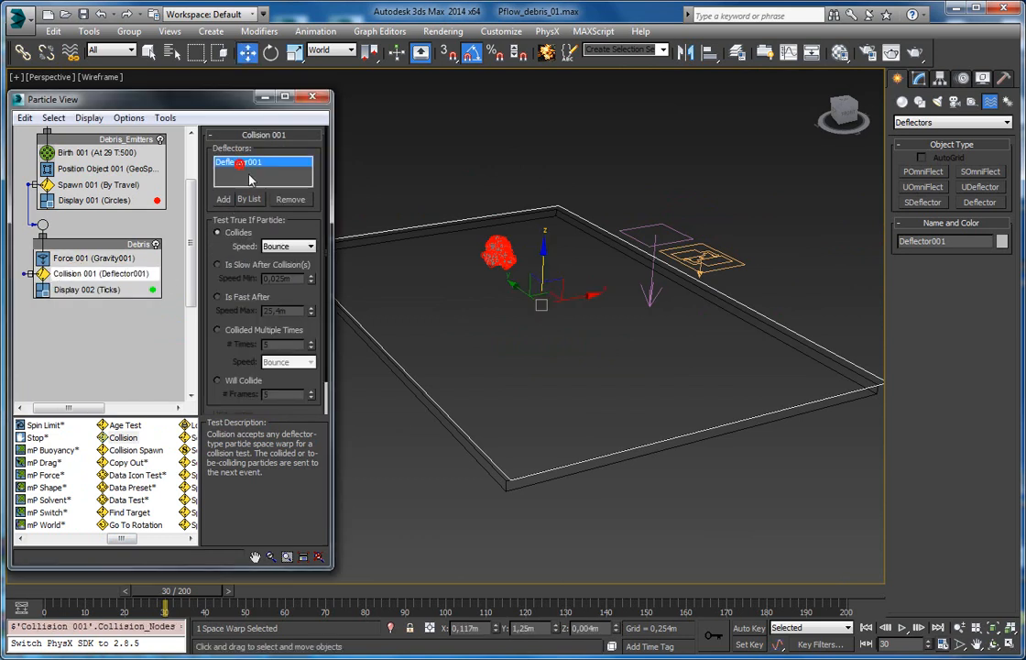
Scrub the animation and stop at frame 61 to check how the debris collides with the ground
scroll(562, 236, "up", 3)
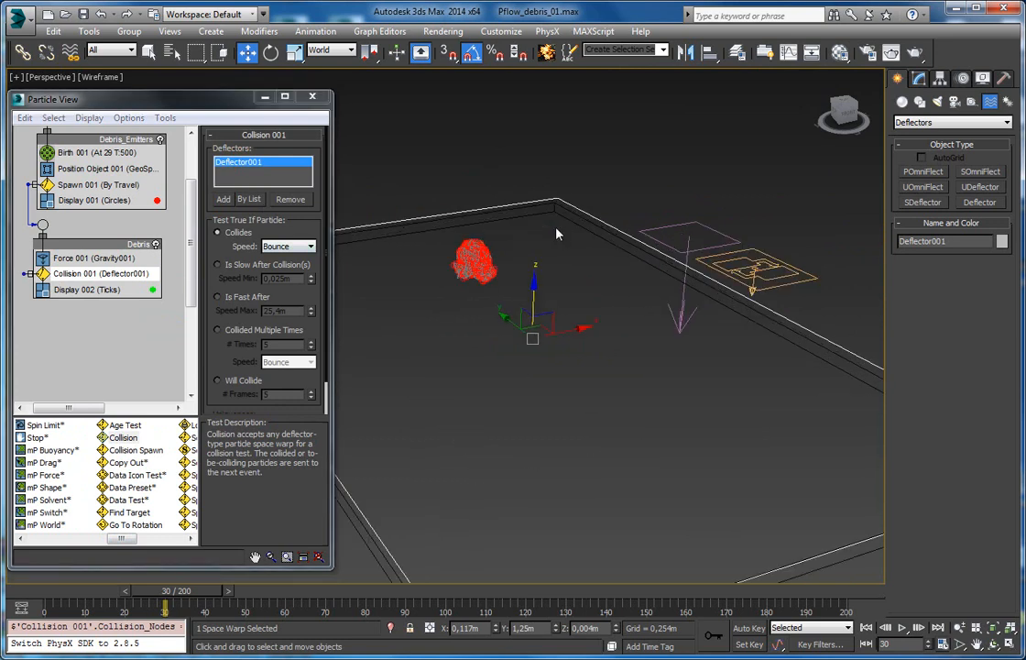
left_click_drag(151, 595, 428, 575)
key("w")
middle_click_drag(527, 367, 541, 395, "alt")
left_click_drag(383, 591, 290, 591)
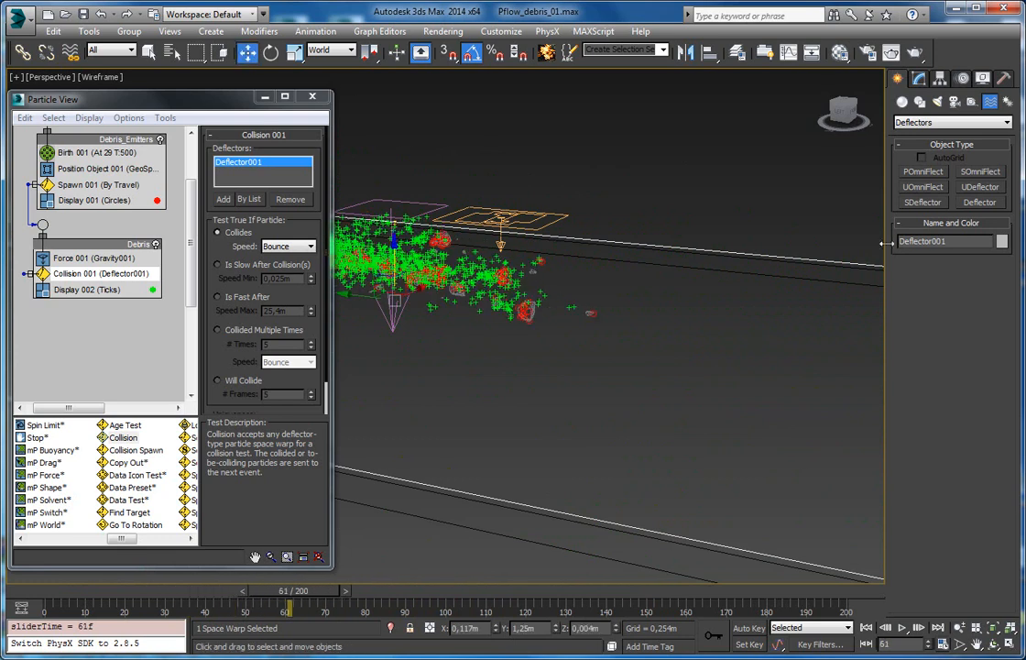
Set the deflector's bounce to 0,3, variation to 18 %, chaos to 32 % and friction to 69 %
left_click(919, 79)
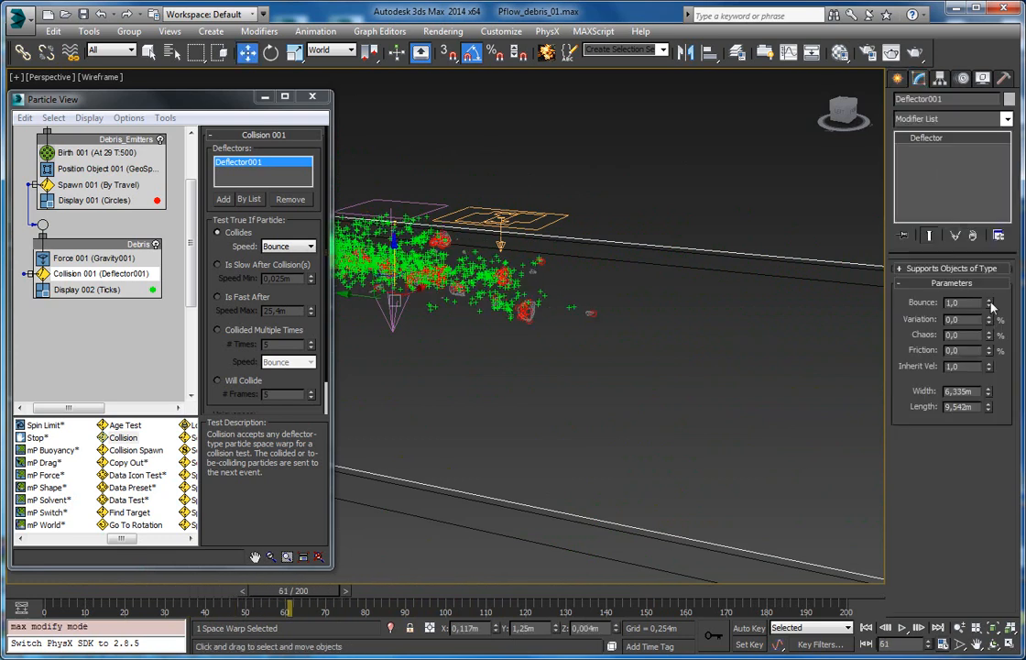
left_click_drag(988, 310, 988, 365)
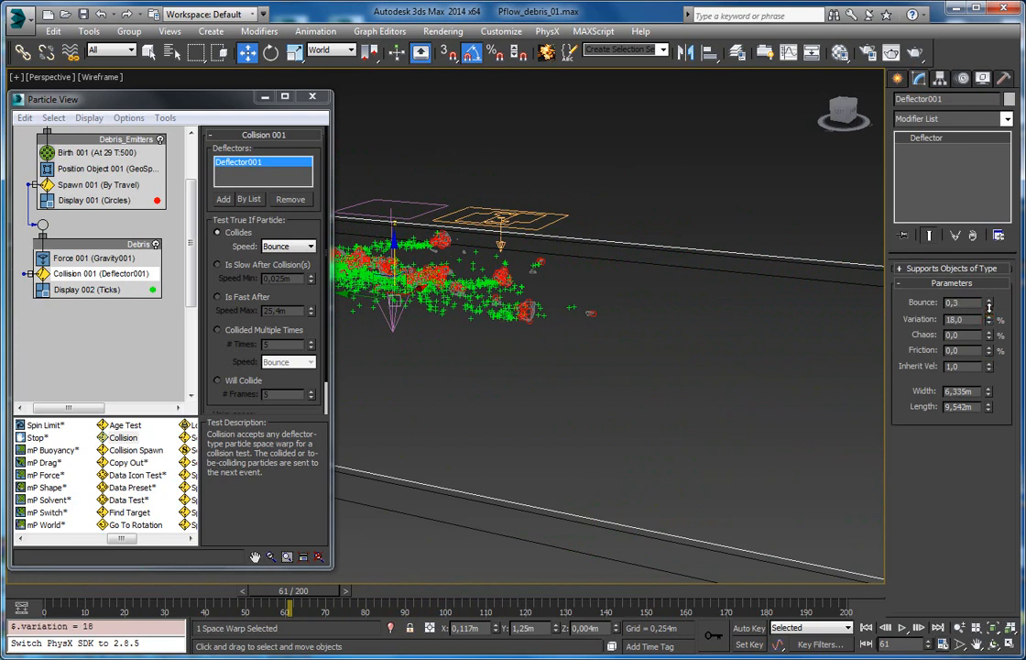
left_click_drag(988, 332, 986, 295)
Deselect the deflector and examine how the debris settles around the fragments from frame 61 to 77
scroll(595, 238, "up", 6)
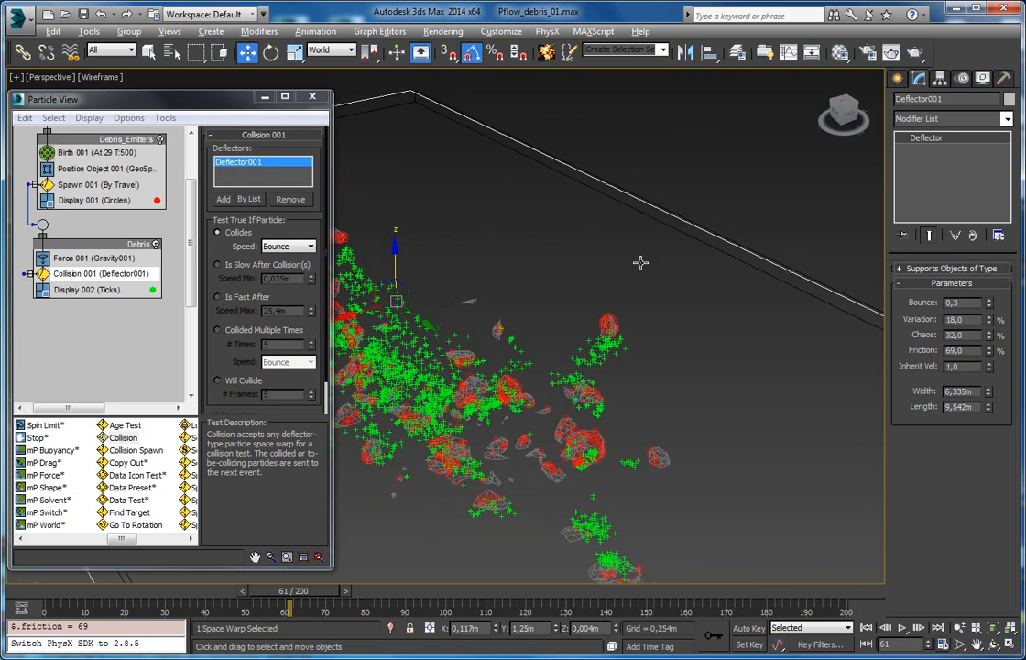
middle_click_drag(511, 317, 579, 275, "alt")
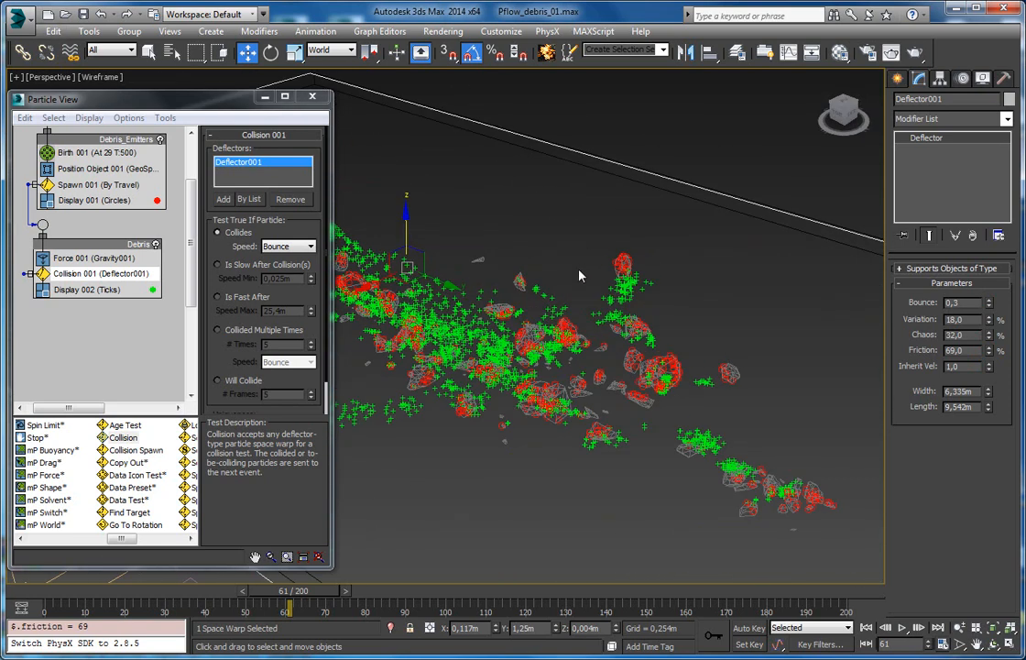
left_click(507, 112)
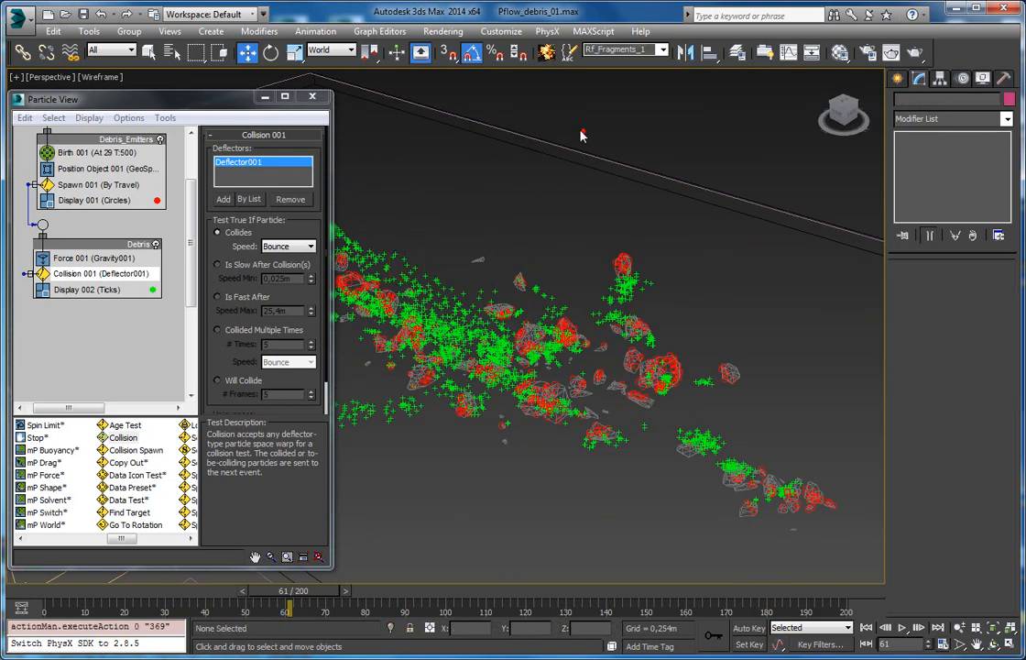
key("F3")
key("F3")
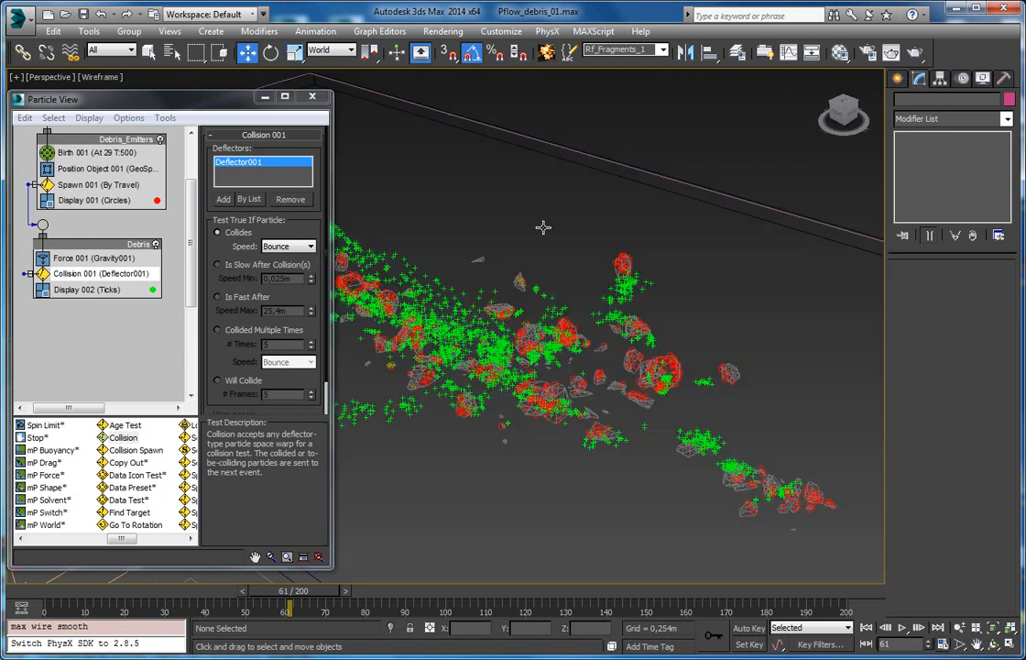
mouse_move(286, 590)
left_mouse_down()
mouse_move(110, 598)
mouse_move(353, 596)
left_mouse_up()
key("w")
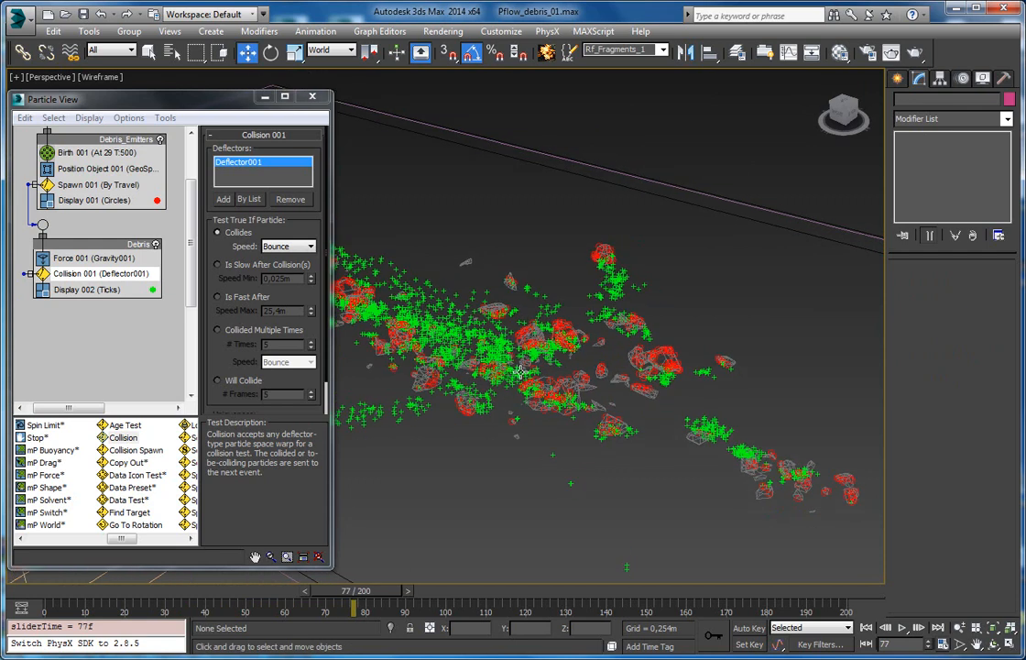
middle_click_drag(516, 374, 541, 357, "alt")
Hide the Particle View window and scrub back to frame 40 to view the debris unobstructed
mouse_move(255, 102)
left_mouse_down()
mouse_move(216, 104)
mouse_move(267, 105)
left_mouse_up()
left_click(277, 99)
left_click_drag(352, 591, 207, 589)
key("w")
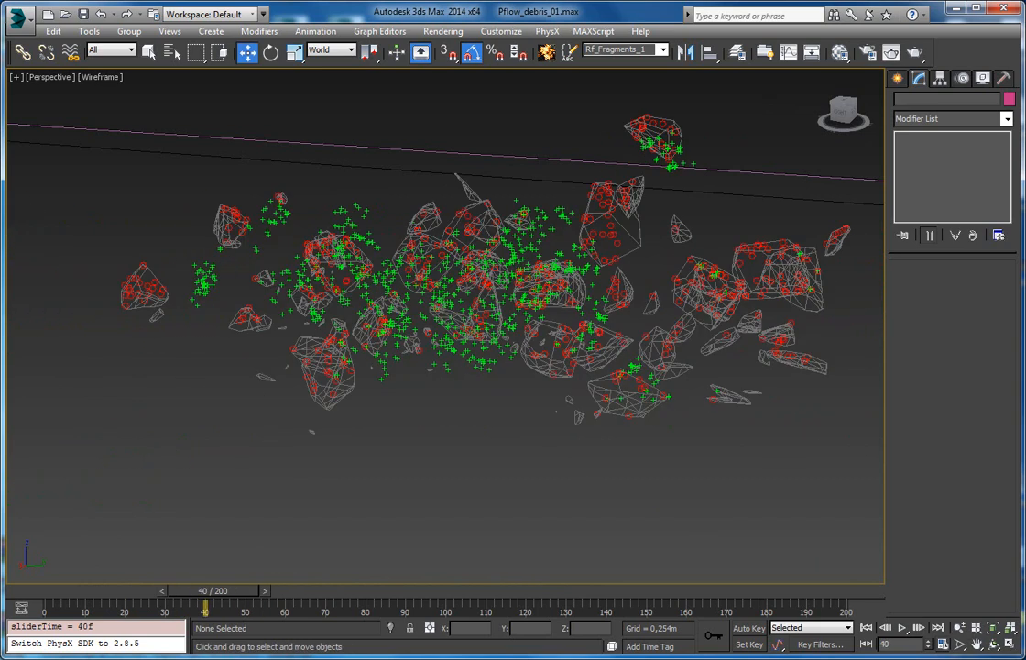
Reopen Particle View at the start of its operator list and show the viewport with Realistic shading to inspect the debris
key("6")
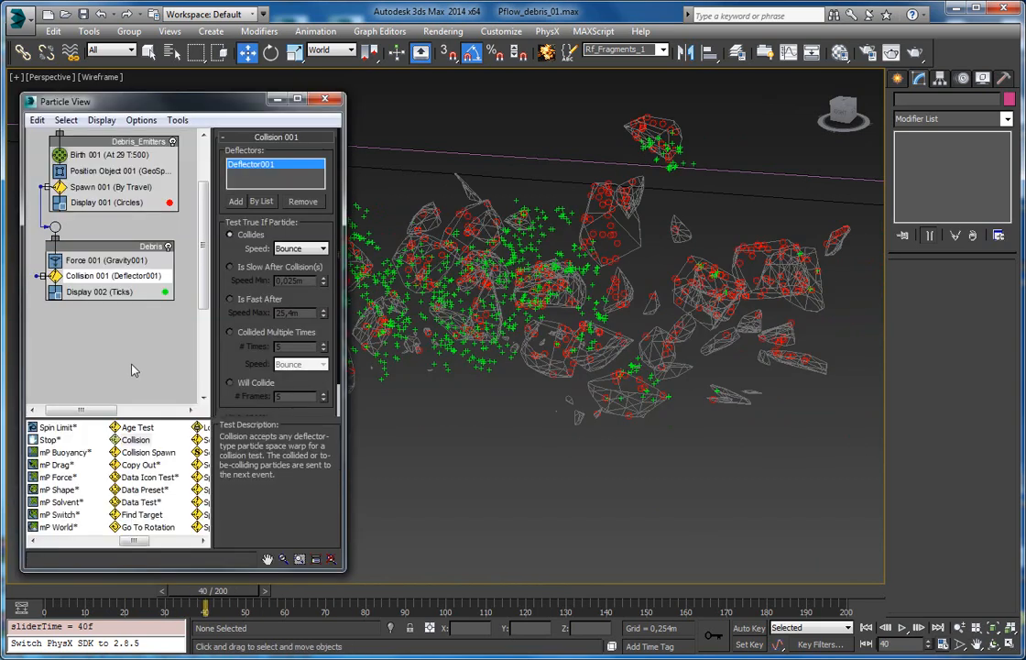
left_click_drag(144, 543, 66, 550)
left_click(555, 222)
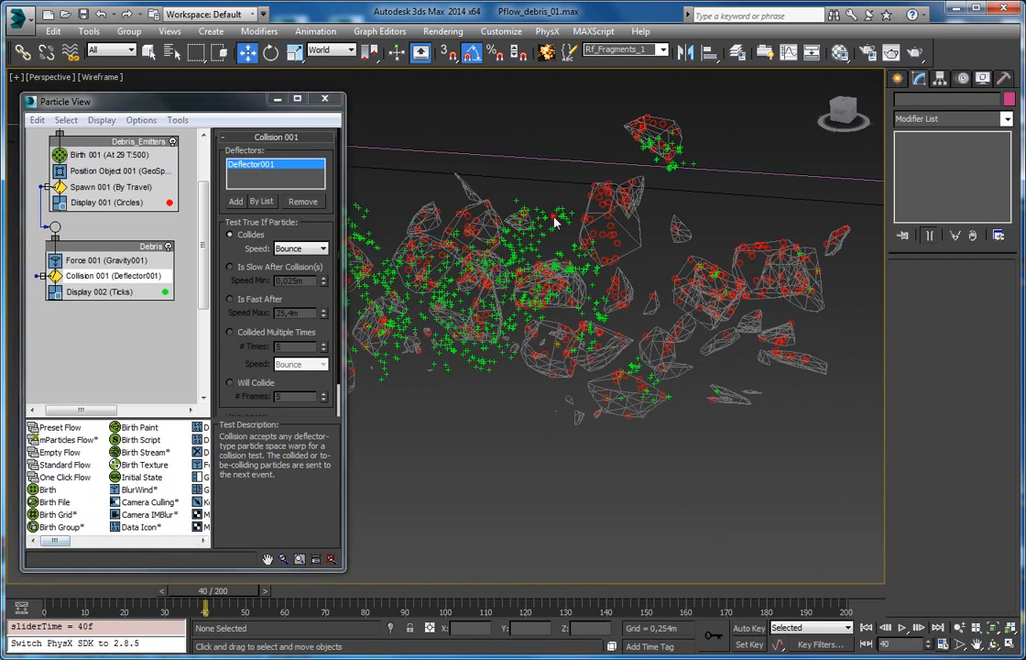
key("F3")
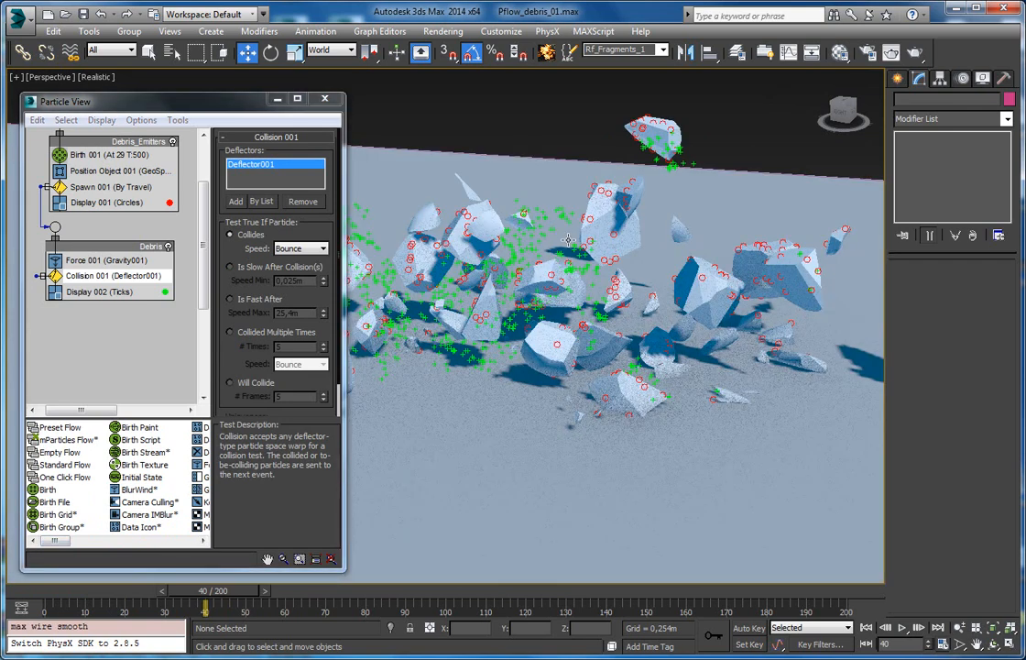
middle_click_drag(560, 251, 579, 290, "alt")
scroll(593, 293, "down", 5)
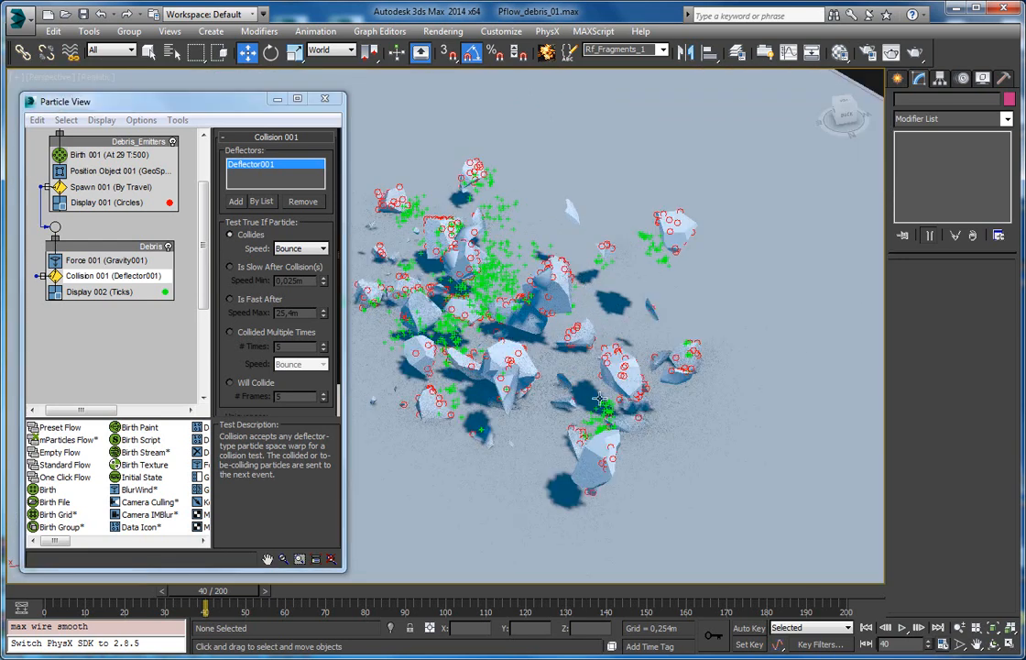
Copy two small rock fragments in Wireframe shading and place the copies off the ground plane, beside the Gravity and particle source icons
left_click(488, 442)
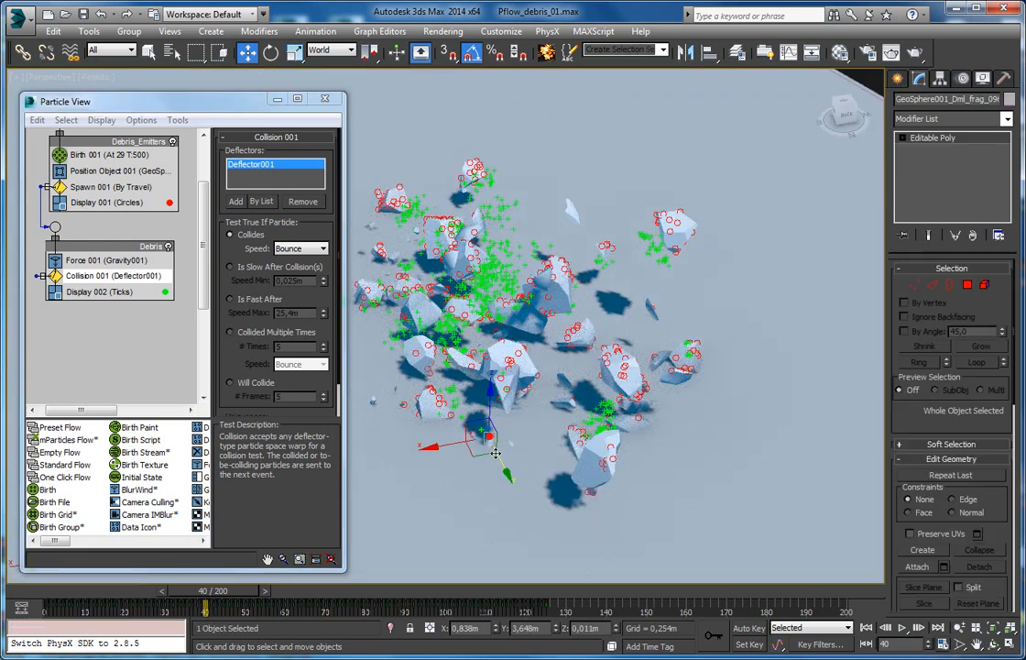
key("z")
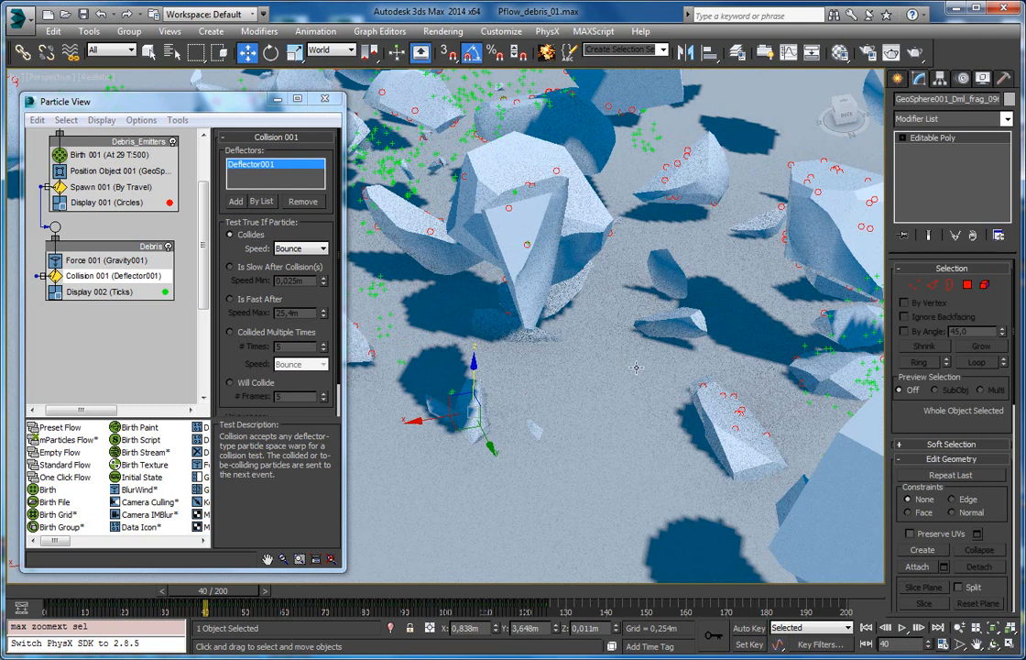
key("F3")
scroll(604, 366, "down", 5)
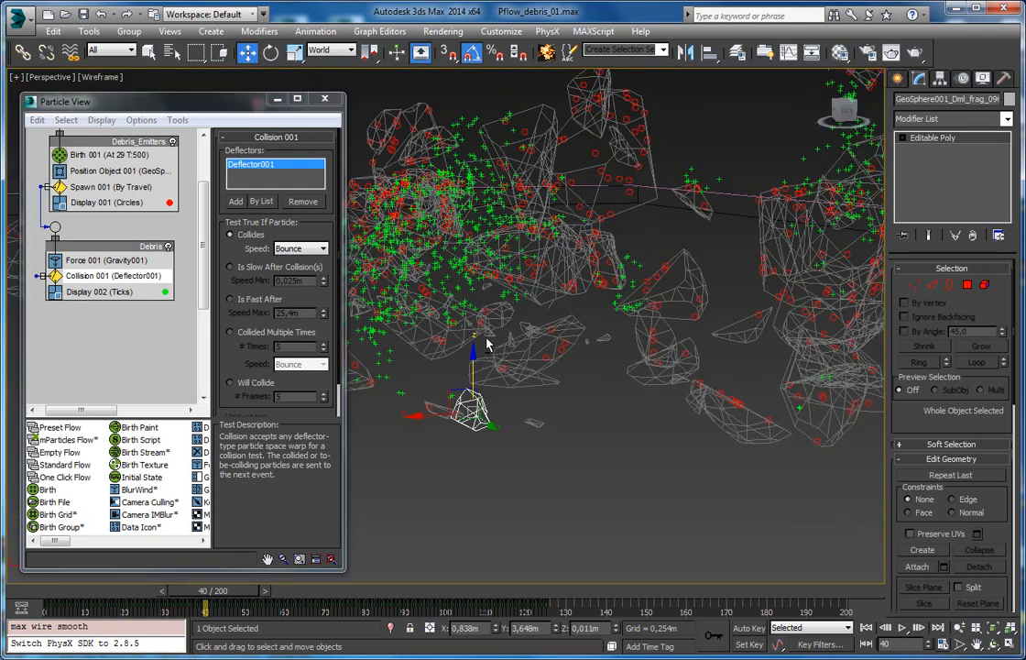
left_click(734, 260)
left_click(685, 232, "ctrl")
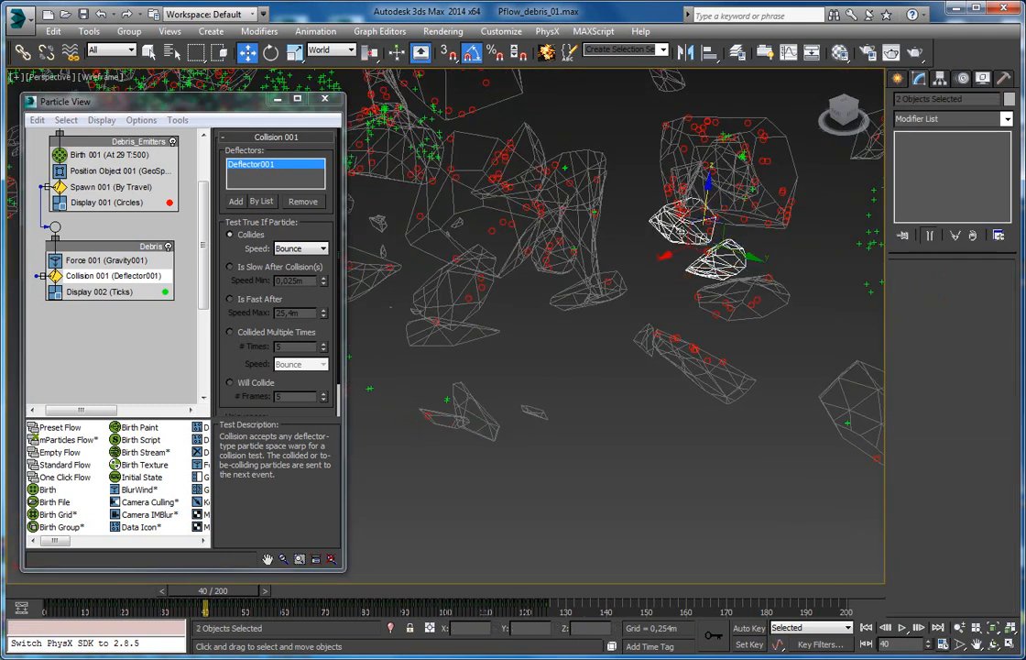
scroll(627, 266, "down", 10)
middle_click_drag(627, 266, 744, 271)
left_click_drag(744, 271, 380, 264, "shift")
left_click(506, 401)
middle_click_drag(504, 394, 613, 298, "alt")
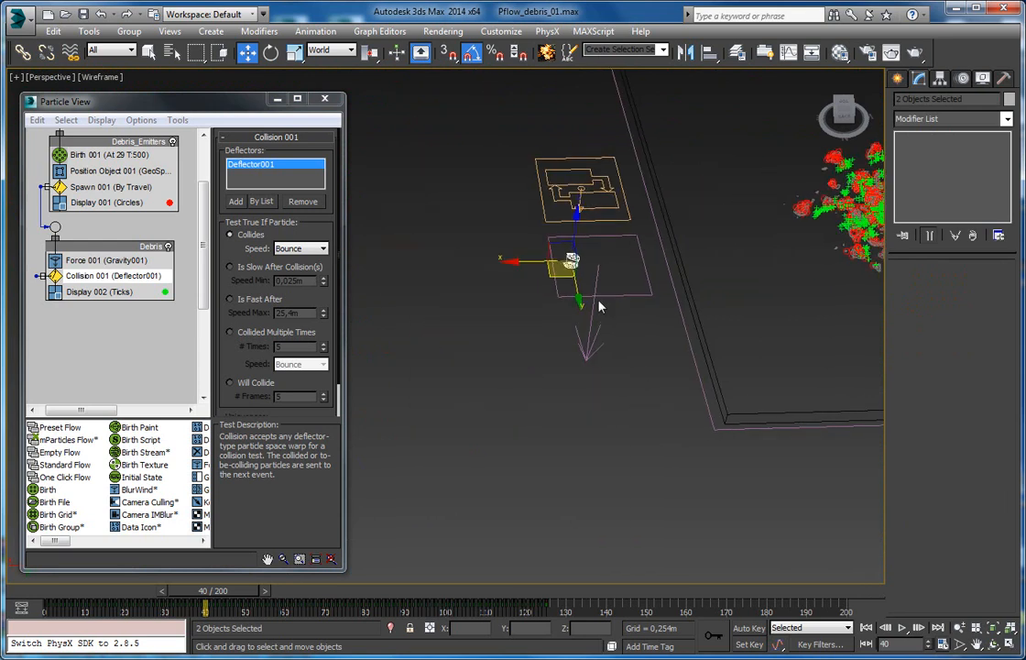
left_click_drag(550, 276, 492, 276)
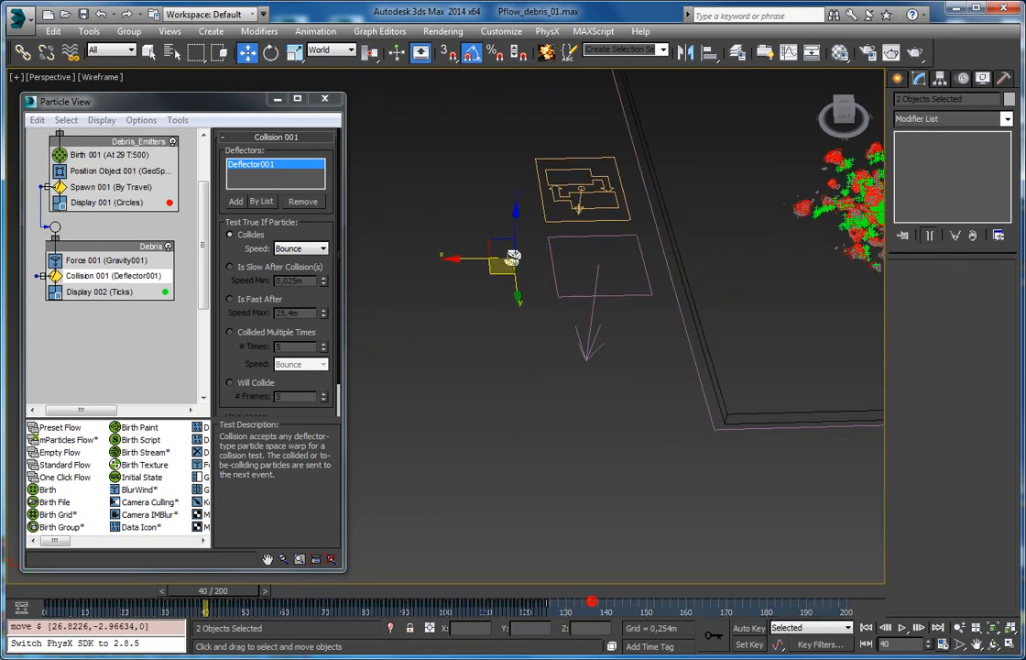
Delete the animation keys of the two copied fragments and make them non-renderable in their object properties
key("Delete")
right_click(512, 259)
left_click(471, 289)
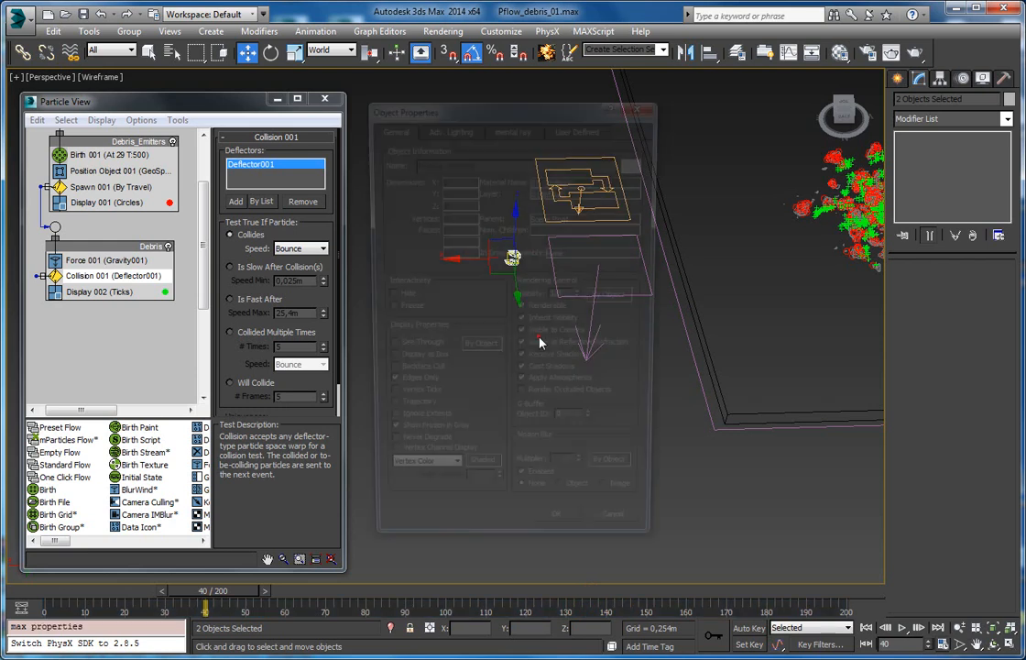
left_click(553, 542)
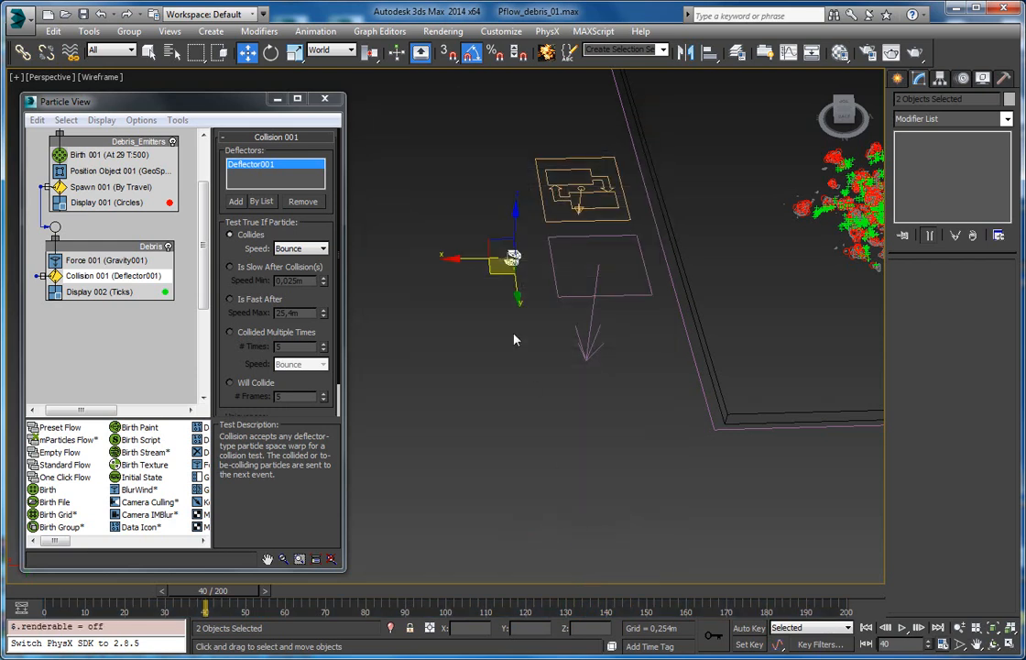
Add a Shape Instance operator to the Debris event between the Force and Collision operators
left_click(74, 540)
left_click_drag(80, 543, 99, 545)
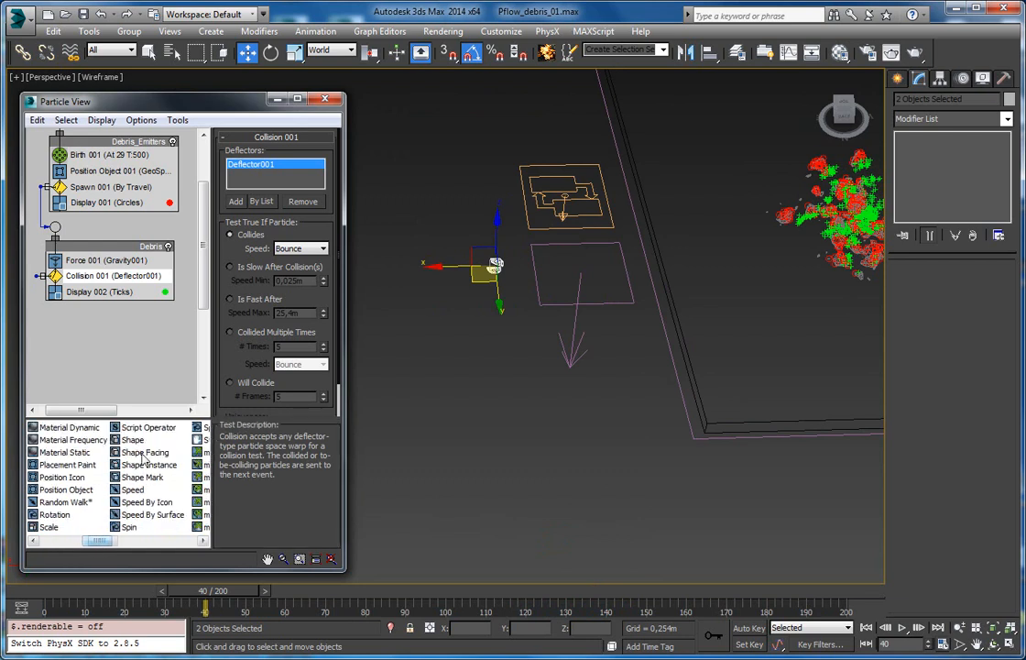
left_click_drag(140, 467, 146, 252)
left_click(123, 277)
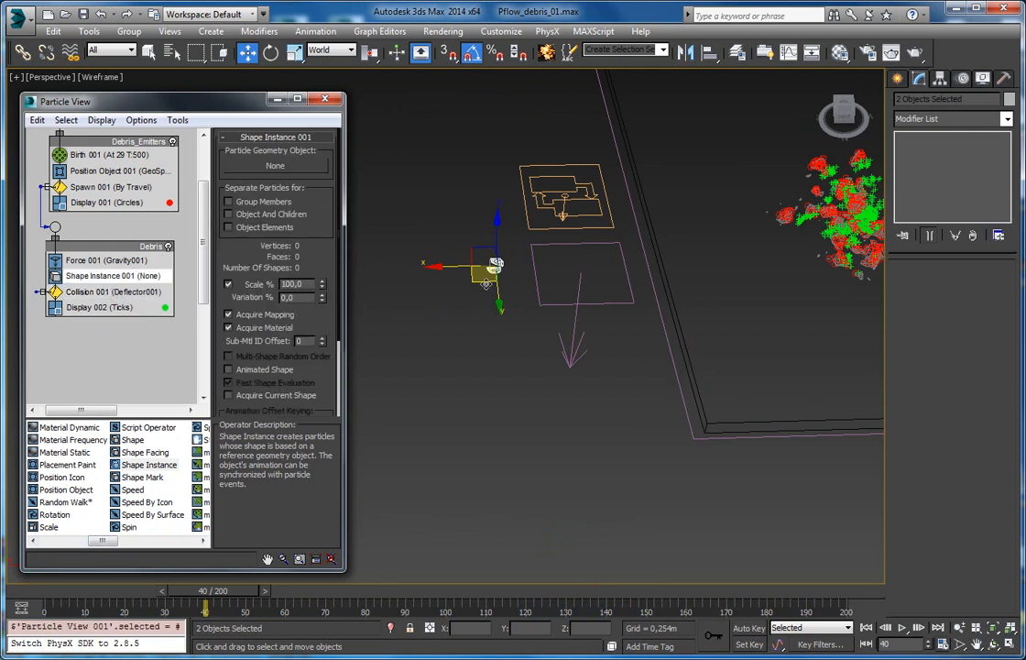
Group the two copied fragments under the name Debris Group
scroll(460, 272, "up", 5)
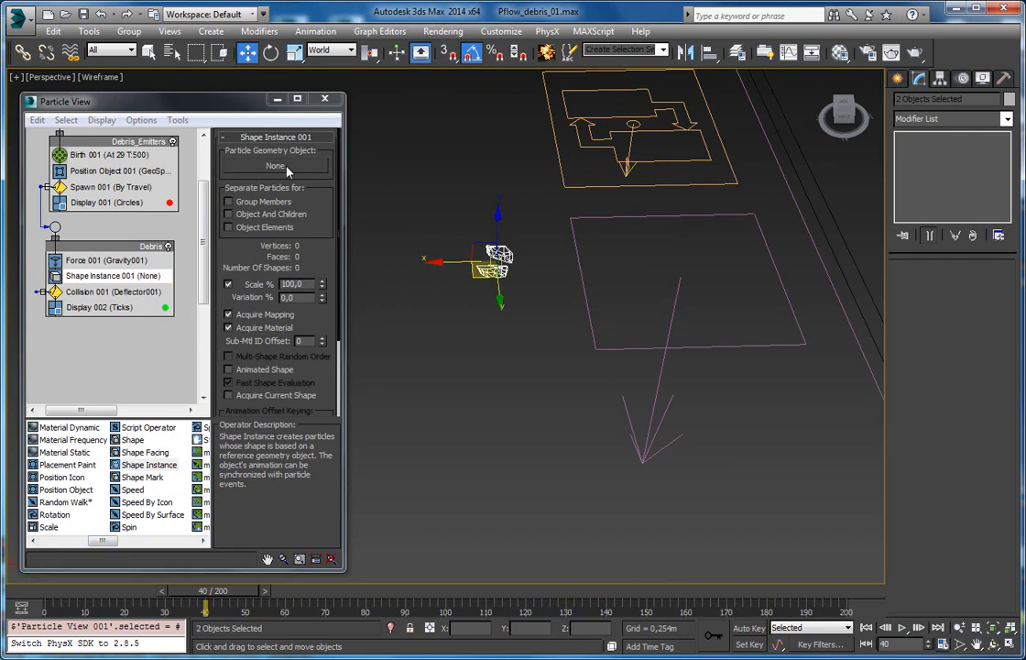
left_click(124, 33)
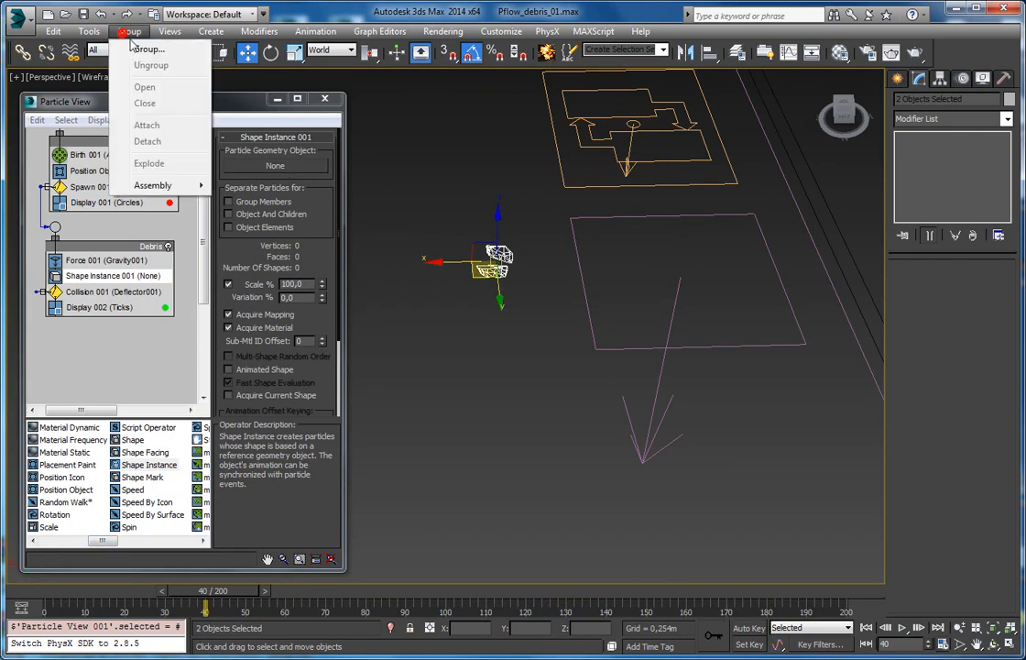
left_click(133, 49)
double_click(472, 329)
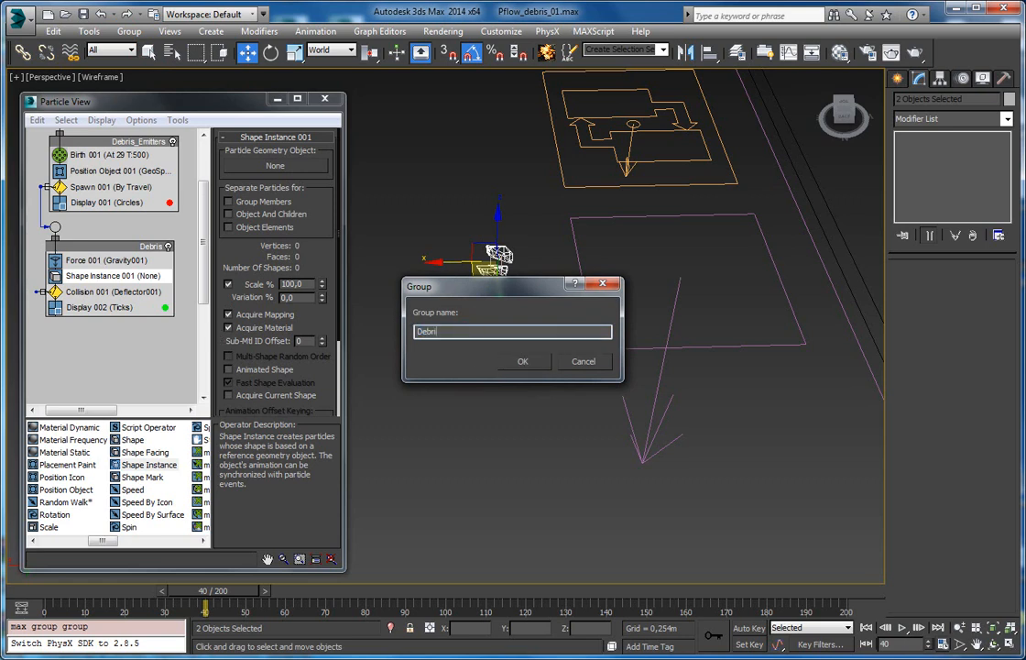
type("Debris Group")
key("Return")
Assign Debris Group as the Shape Instance's particle geometry and separate the particles by group members
left_click(279, 165)
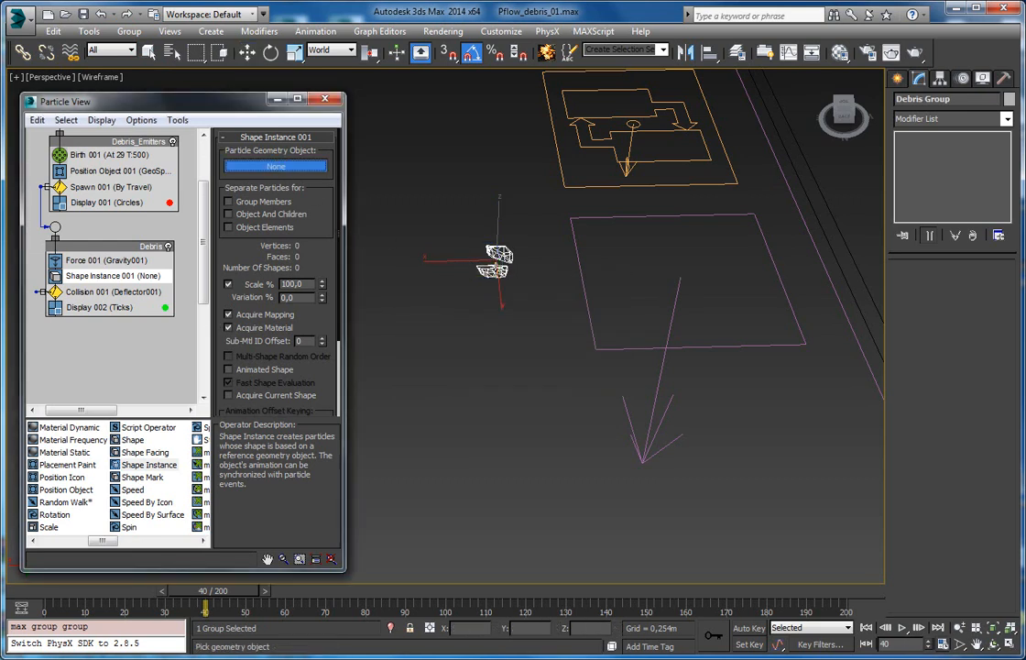
left_click(495, 260)
left_click(229, 202)
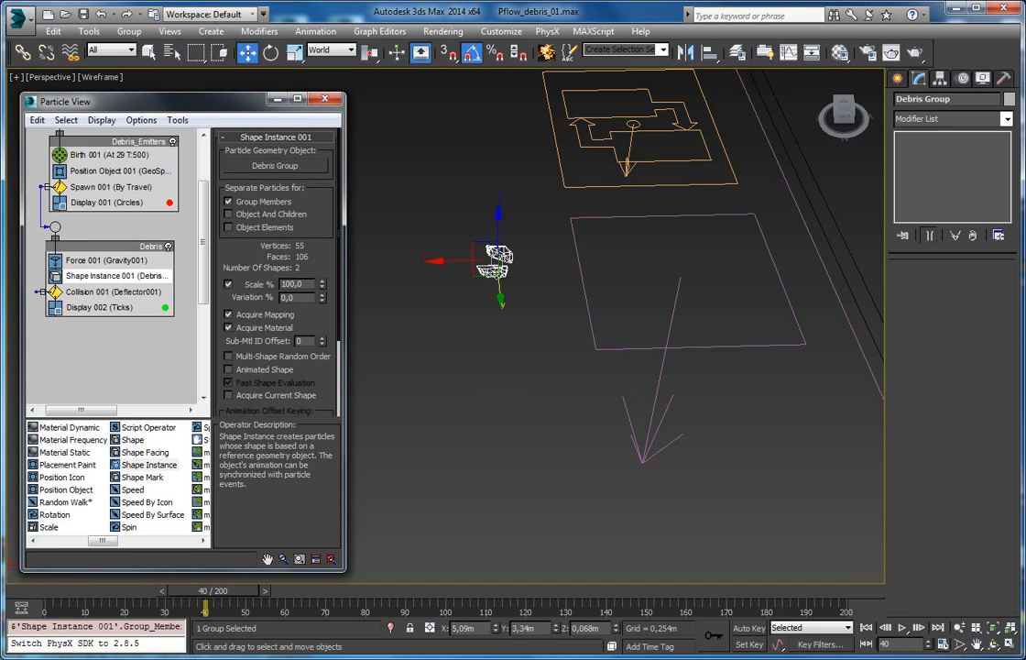
Return to the rock fragments in Realistic shading and set the Debris event's display type to Geometry
middle_click_drag(767, 270, 534, 305)
scroll(604, 295, "down", 2)
scroll(727, 286, "down", 2)
middle_click_drag(794, 257, 427, 295)
scroll(427, 296, "up", 5)
key("F3")
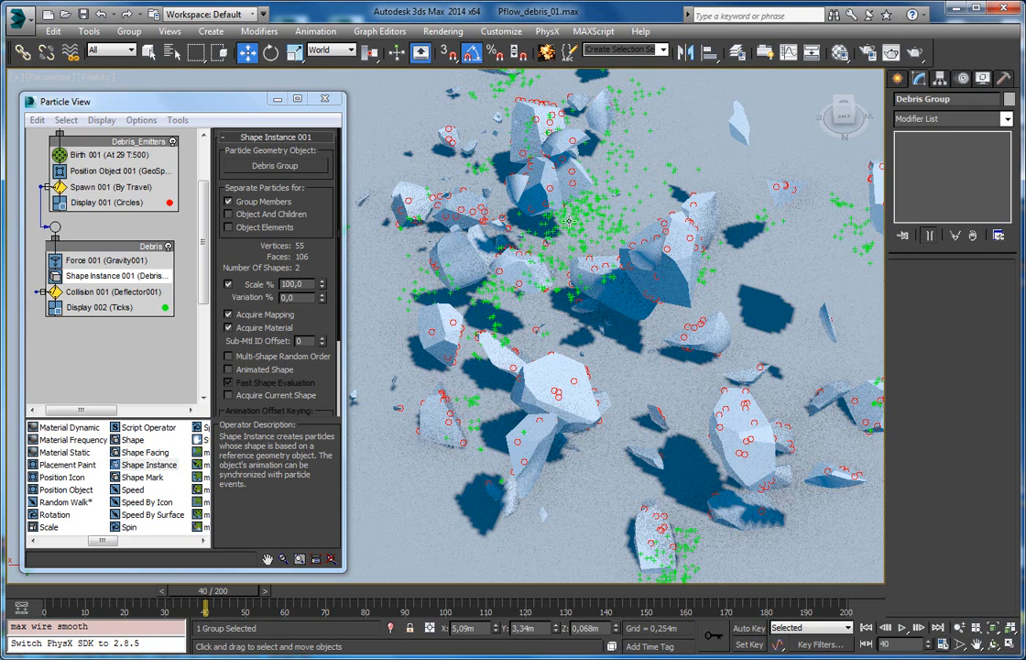
left_click(100, 307)
left_click(275, 158)
left_click(278, 229)
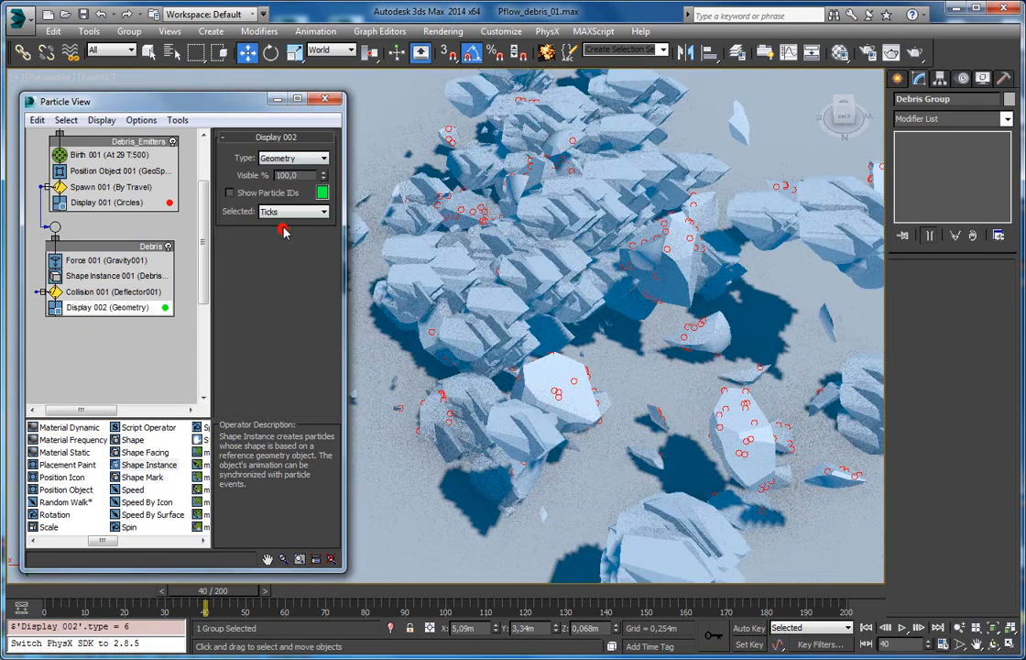
Go to frame 42 and set the Shape Instance's scale to 32 % with 76 % variation
middle_click_drag(414, 186, 482, 203, "alt")
middle_click_drag(480, 148, 575, 435)
scroll(489, 312, "up", 4)
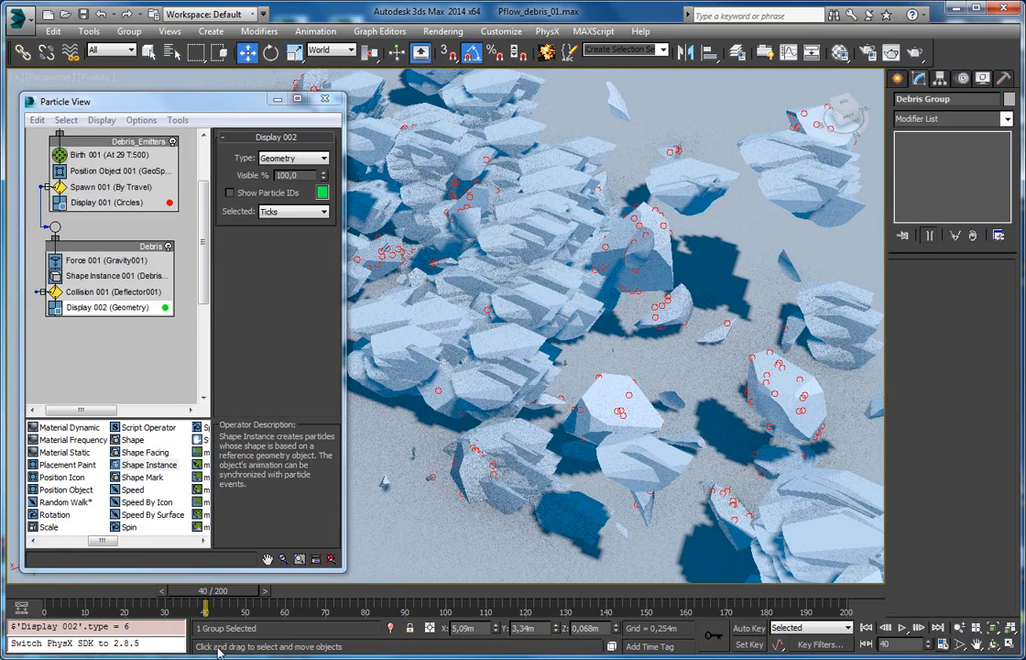
mouse_move(213, 594)
left_mouse_down()
mouse_move(332, 594)
mouse_move(220, 575)
left_mouse_up()
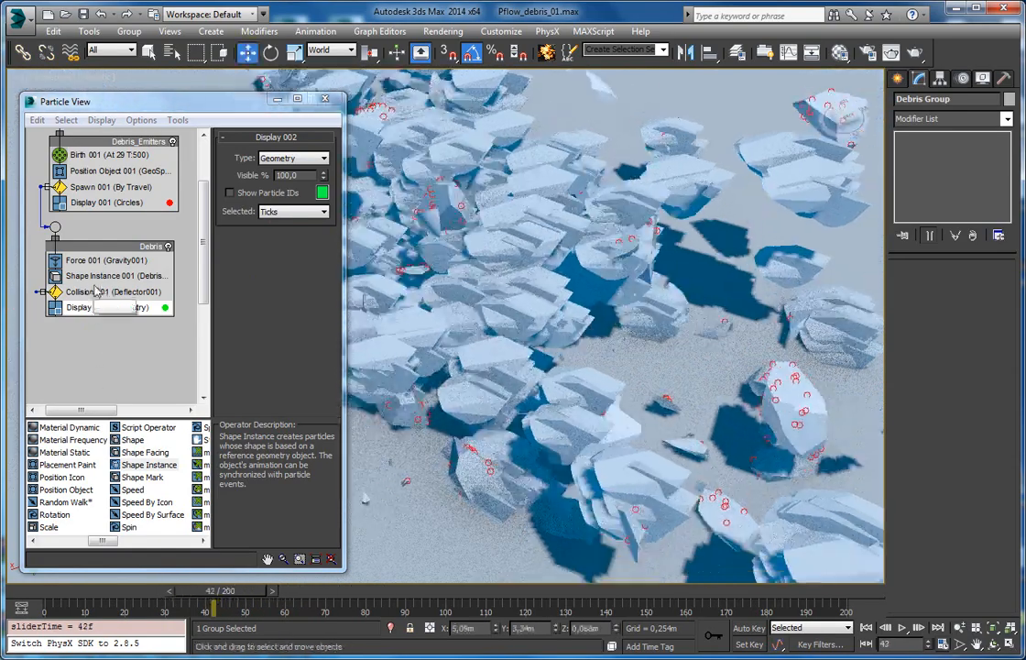
left_click(99, 275)
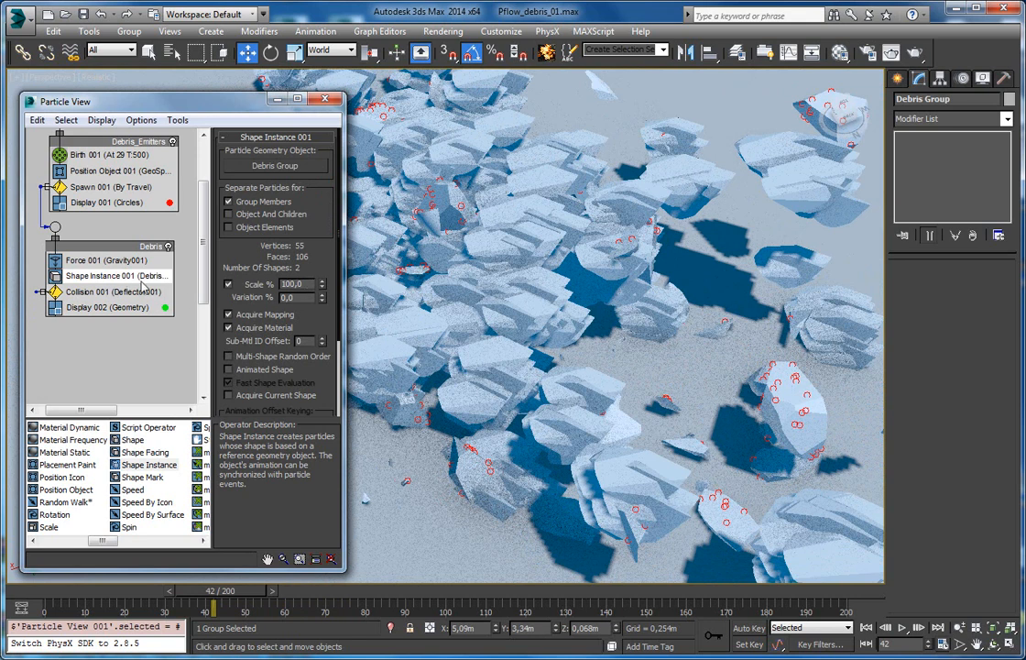
left_click_drag(321, 286, 322, 246)
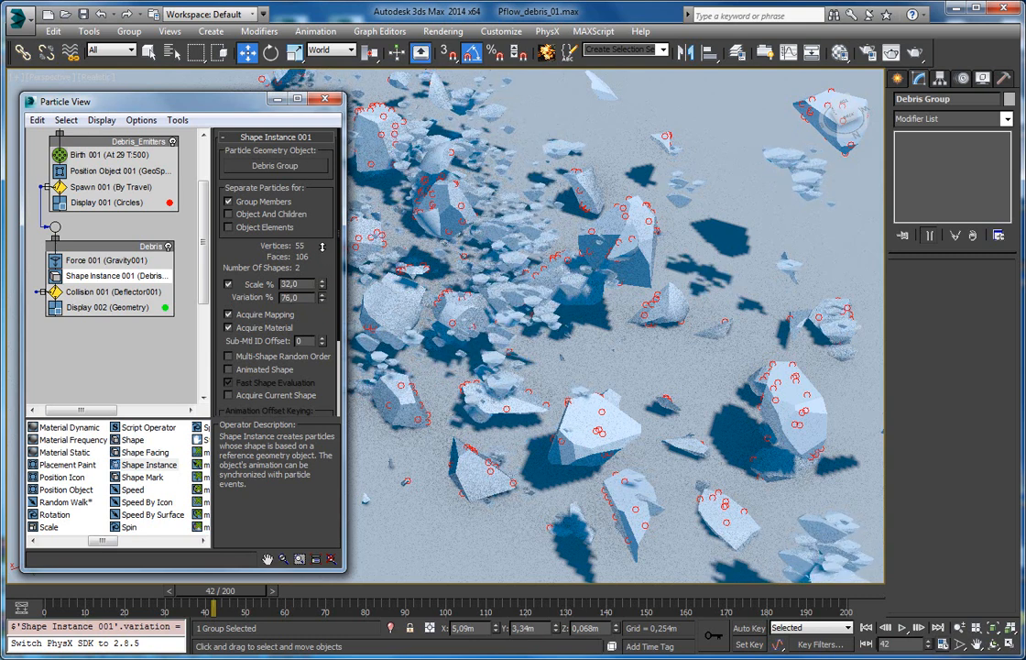
Add a Rotation operator with the Random 3D orientation to the Debris event between Shape Instance and Collision
scroll(487, 304, "up", 5)
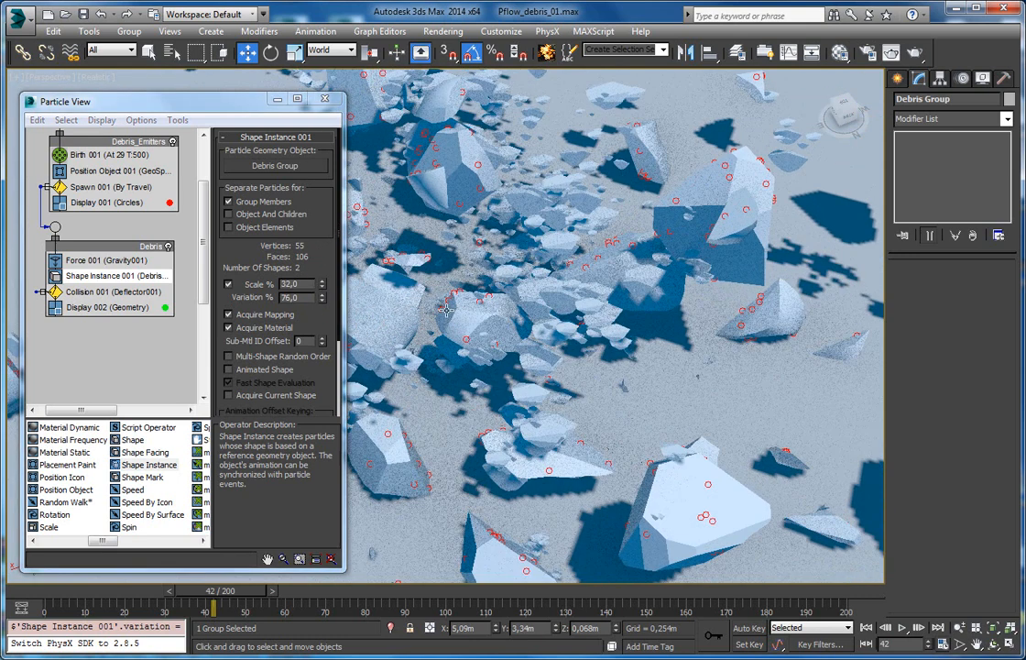
key("z")
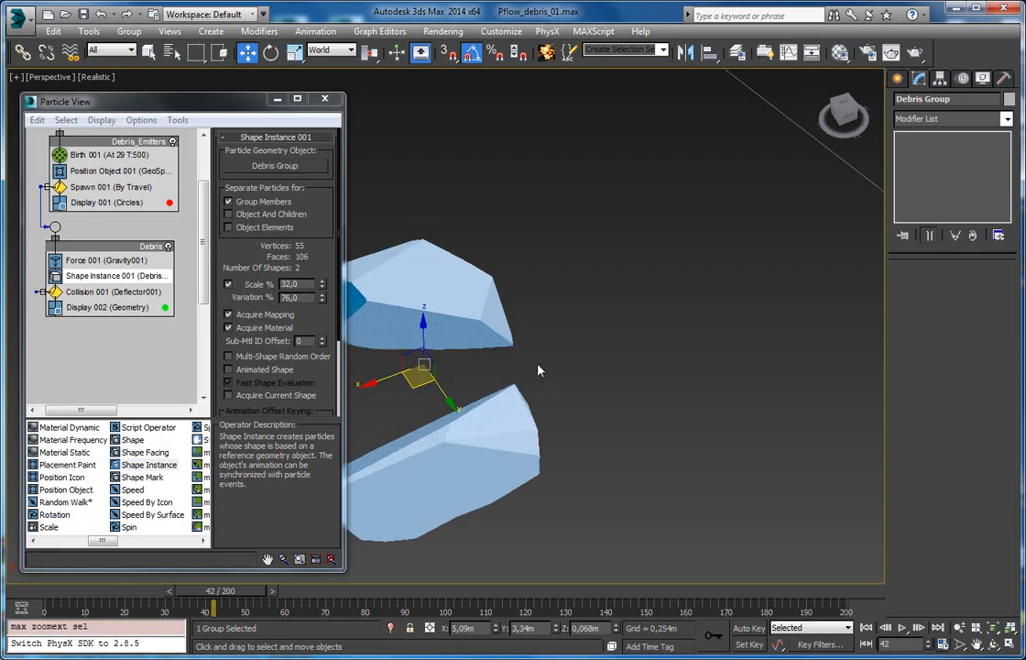
left_click(790, 203)
key("z")
scroll(670, 296, "down", 4)
middle_click_drag(632, 310, 523, 294)
middle_click_drag(584, 406, 555, 265, "alt")
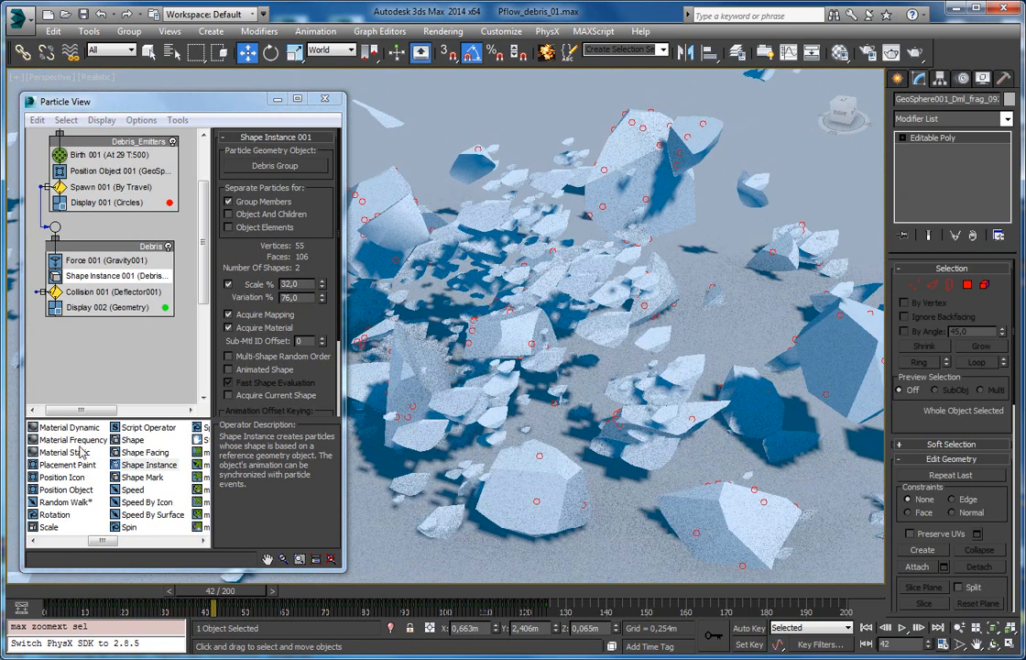
left_click_drag(53, 514, 101, 292)
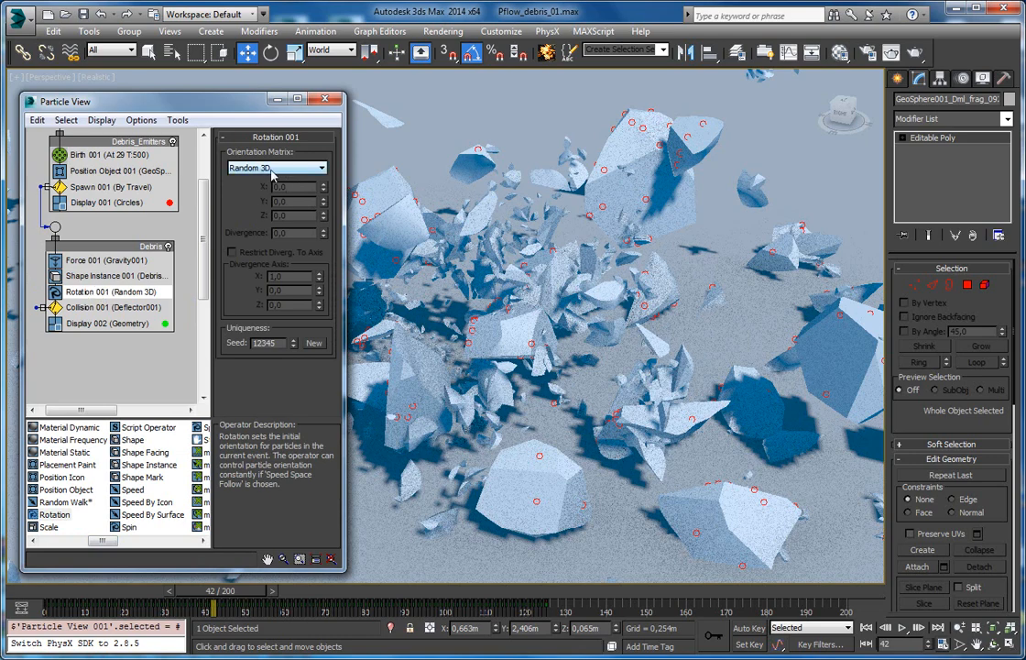
mouse_move(228, 591)
left_mouse_down()
mouse_move(271, 591)
mouse_move(228, 591)
left_mouse_up()
scroll(594, 315, "up", 3)
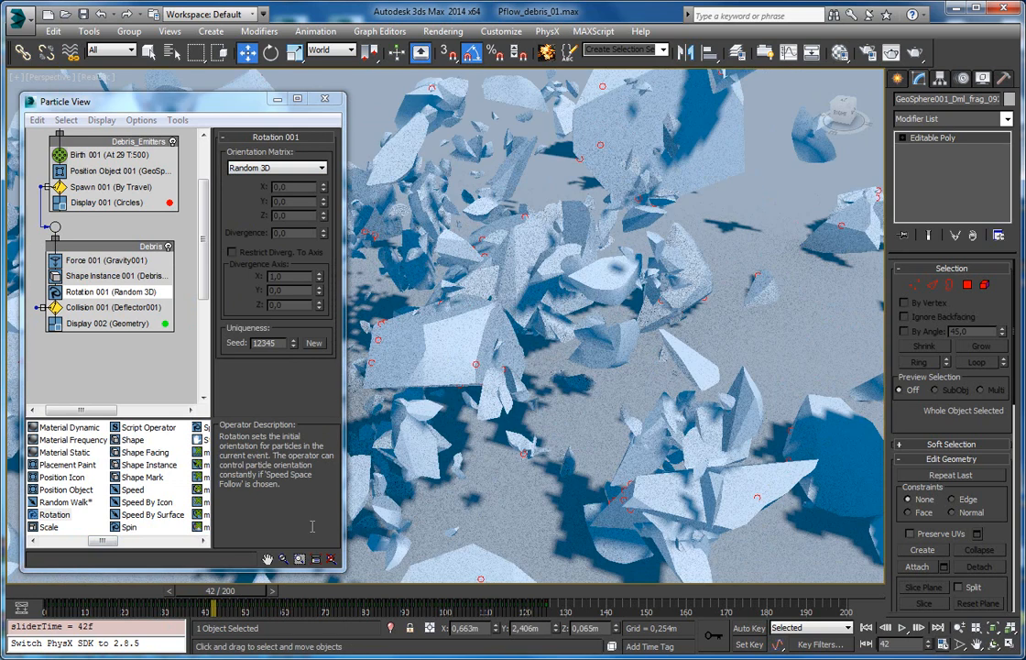
Toggle the Rotation operator off and on again to compare the debris with and without random orientation
left_click(56, 293)
left_click(55, 293)
left_click(55, 293)
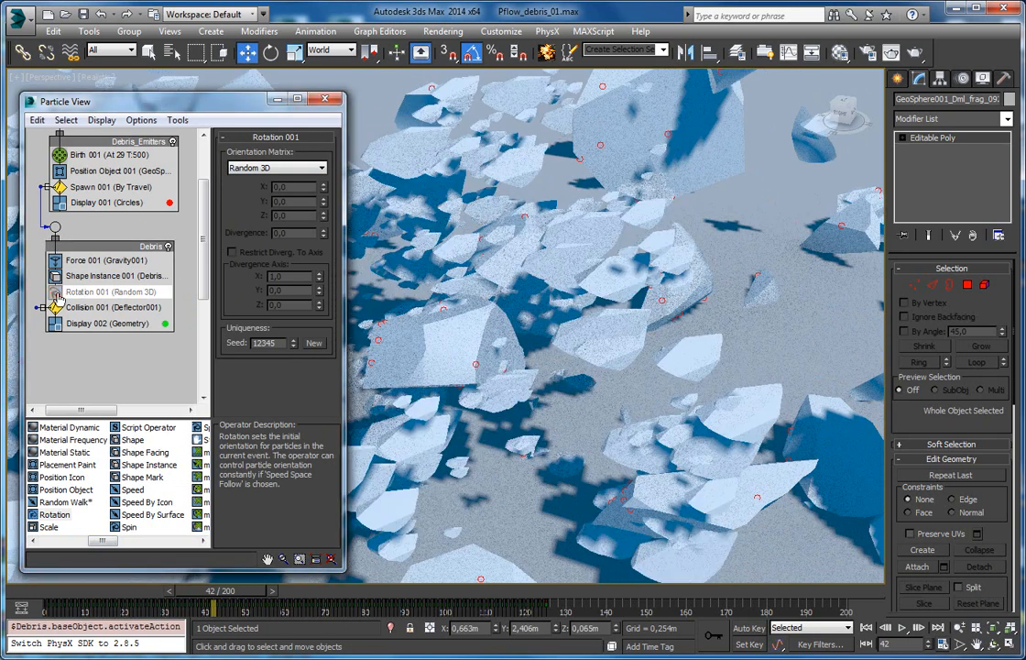
left_click(56, 293)
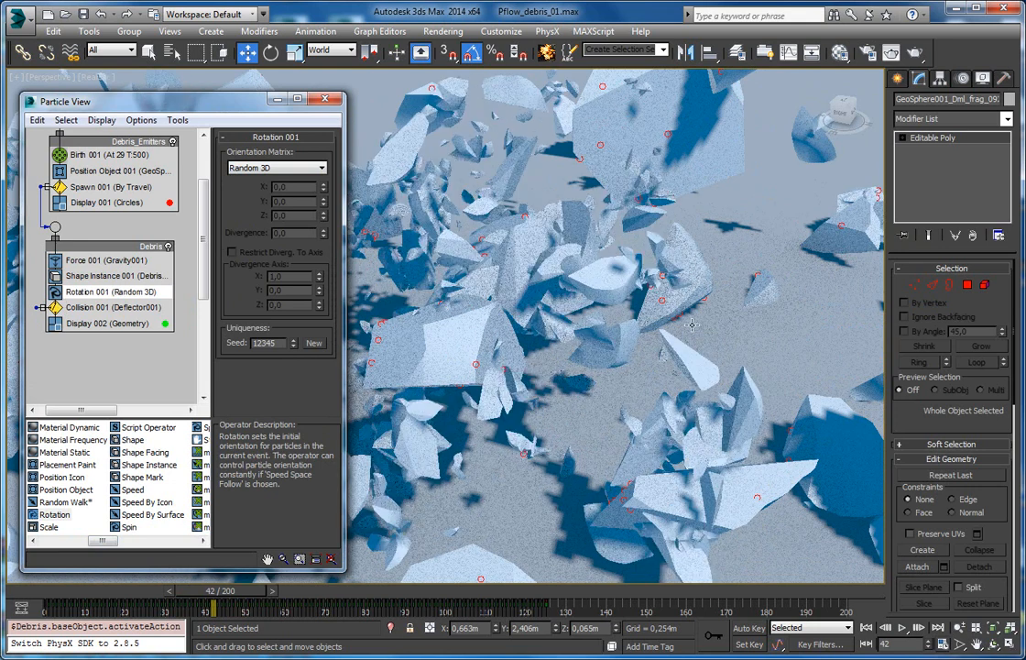
Scrub to frame 77 and back to frame 38 with nothing selected to examine how the debris scatters over the ground
scroll(530, 312, "down", 10)
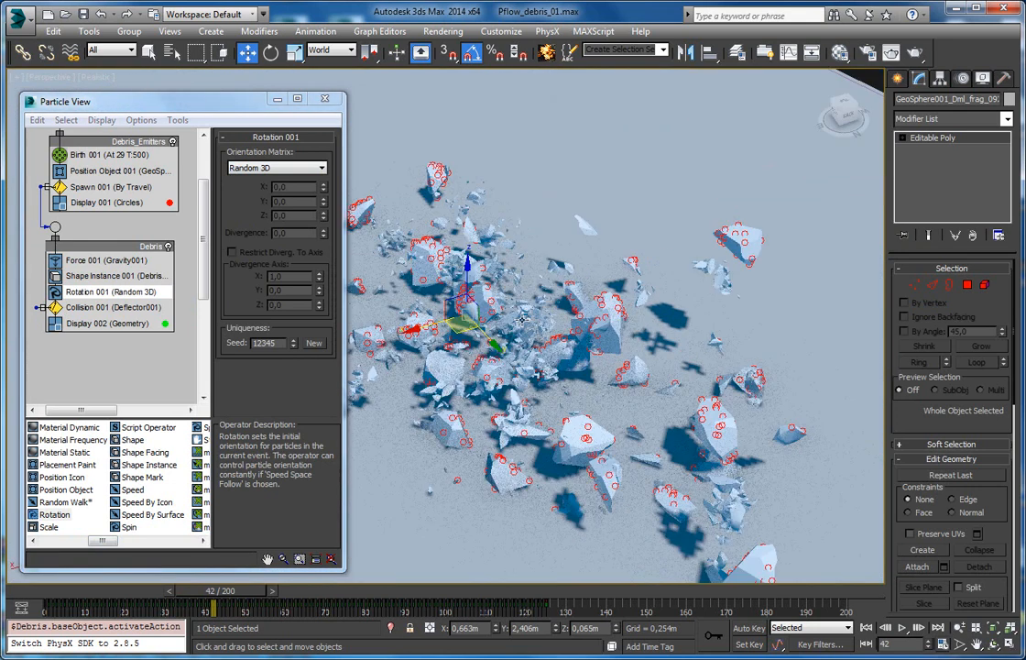
middle_click_drag(549, 280, 377, 566, "alt")
left_click_drag(247, 597, 388, 600)
key("w")
middle_click_drag(604, 504, 426, 527, "alt")
scroll(632, 424, "down", 2)
left_click(597, 173)
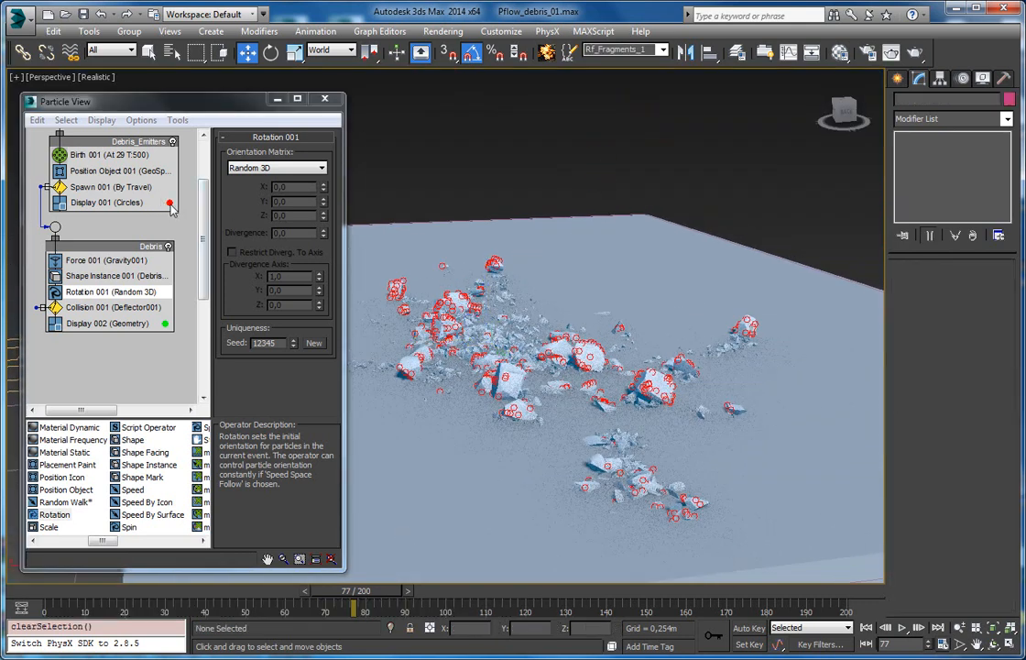
middle_click_drag(480, 321, 509, 317, "alt")
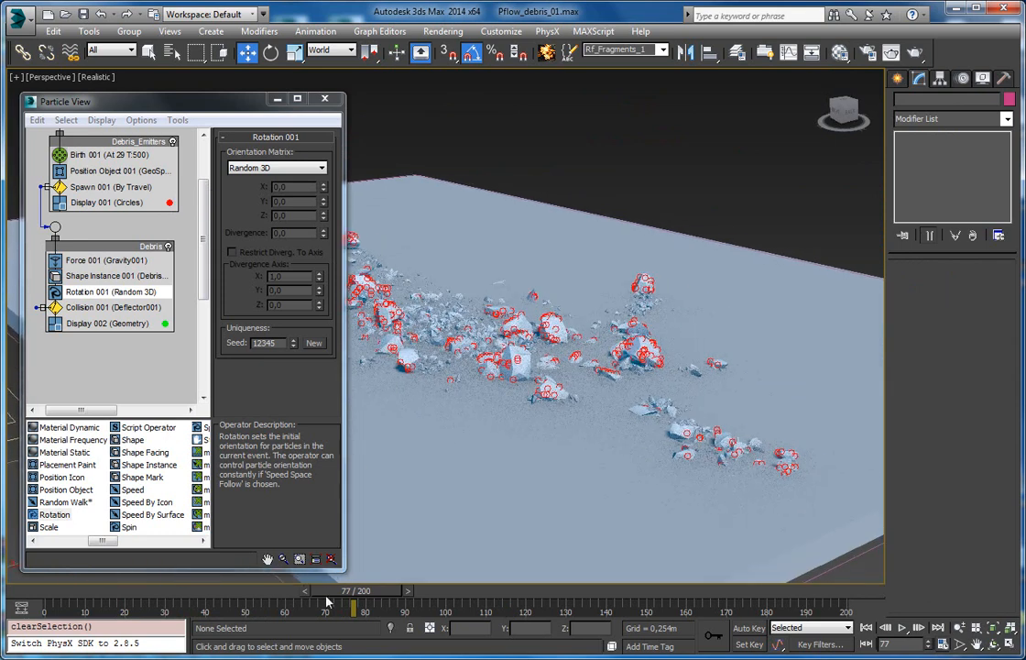
left_click_drag(360, 596, 203, 596)
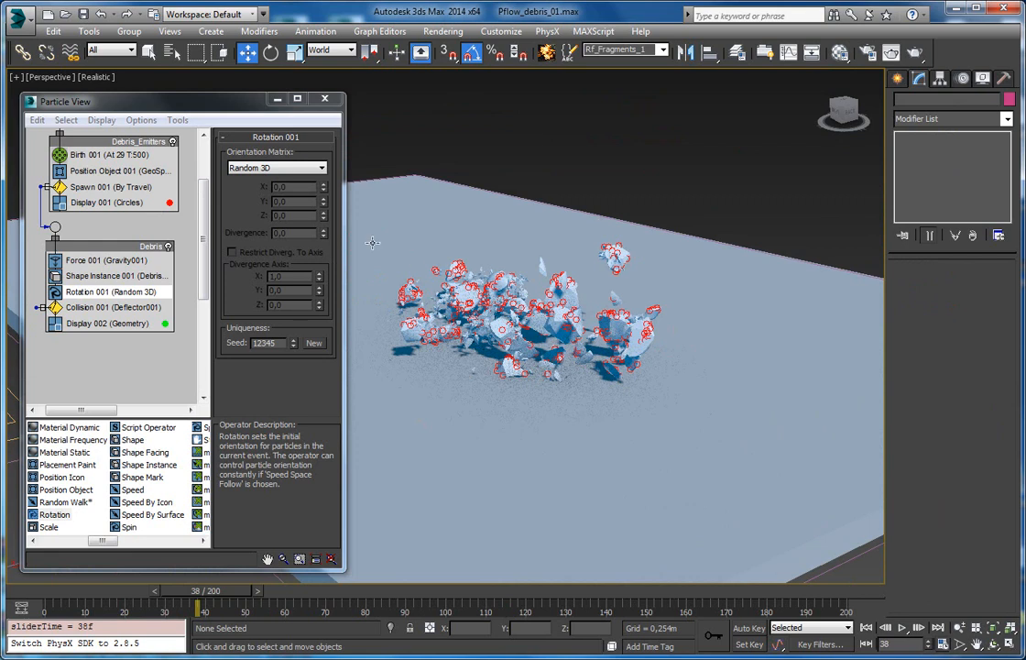
Change the Debris_Emitters event's display colour to grey and its display type to Dots
left_click(170, 203)
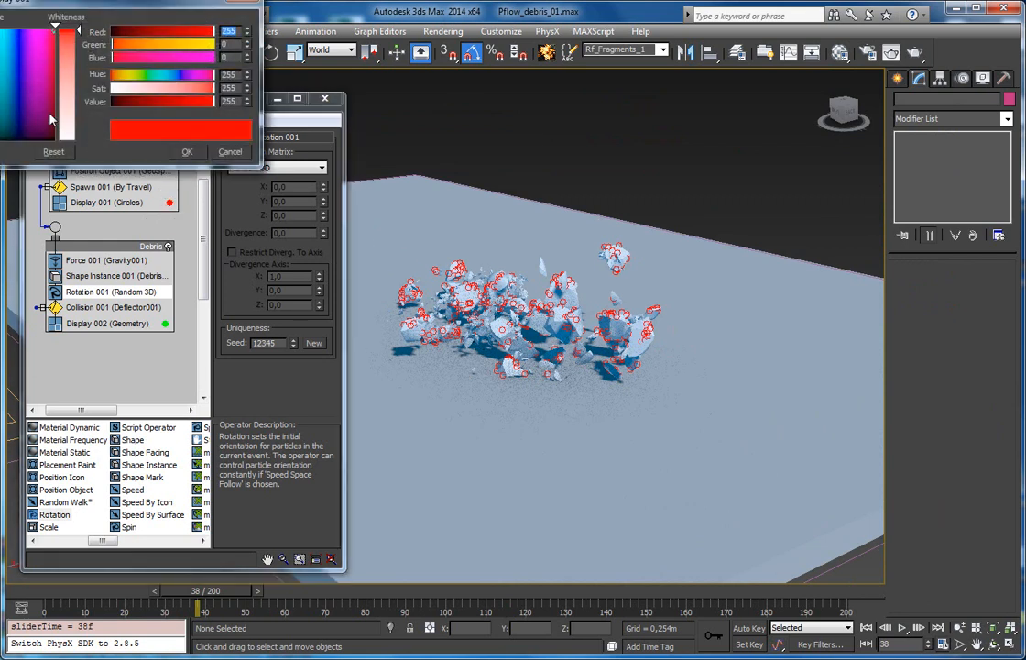
left_click(30, 138)
left_click(67, 84)
left_click(182, 153)
left_click(92, 202)
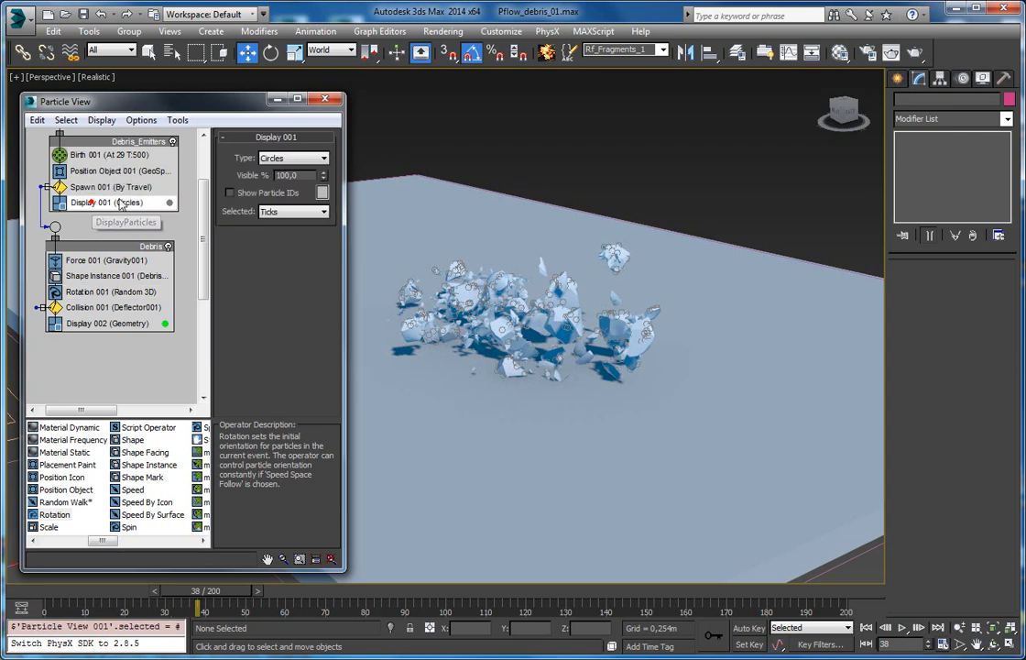
left_click(292, 157)
left_click(272, 180)
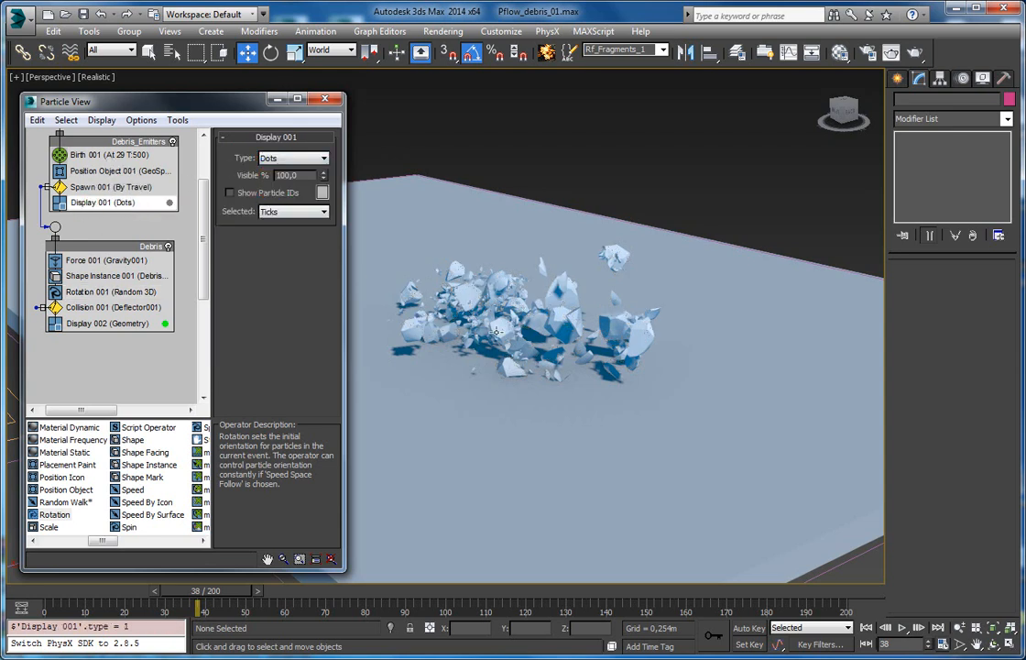
Scrub to frame 63 to examine how the debris spreads around the fragments on the ground
scroll(371, 211, "up", 5)
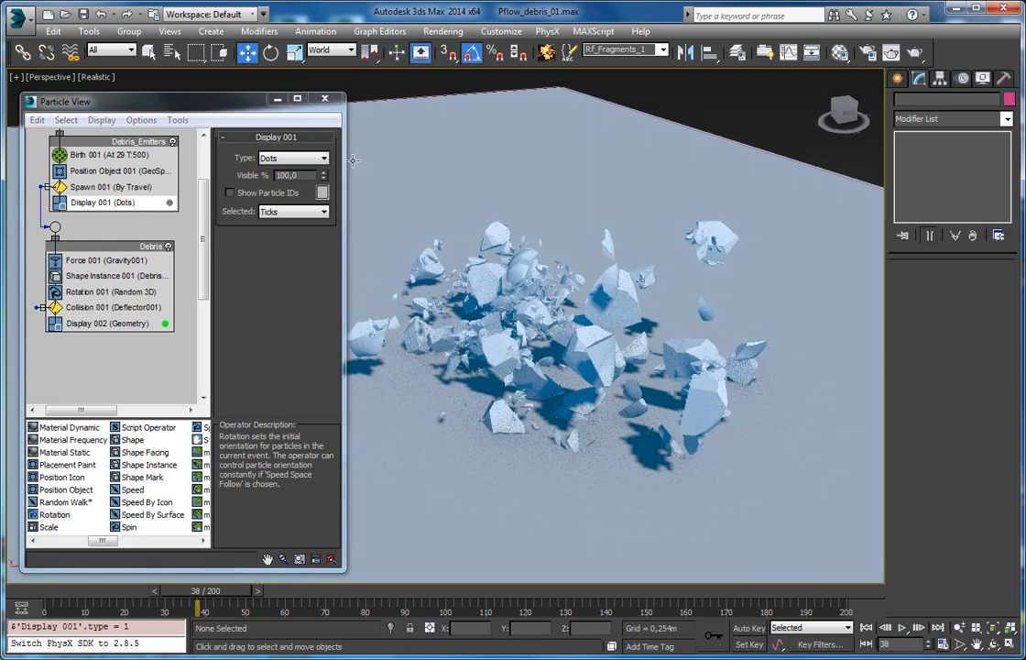
left_click_drag(212, 103, 197, 102)
middle_click_drag(518, 200, 568, 196)
scroll(566, 196, "down", 3)
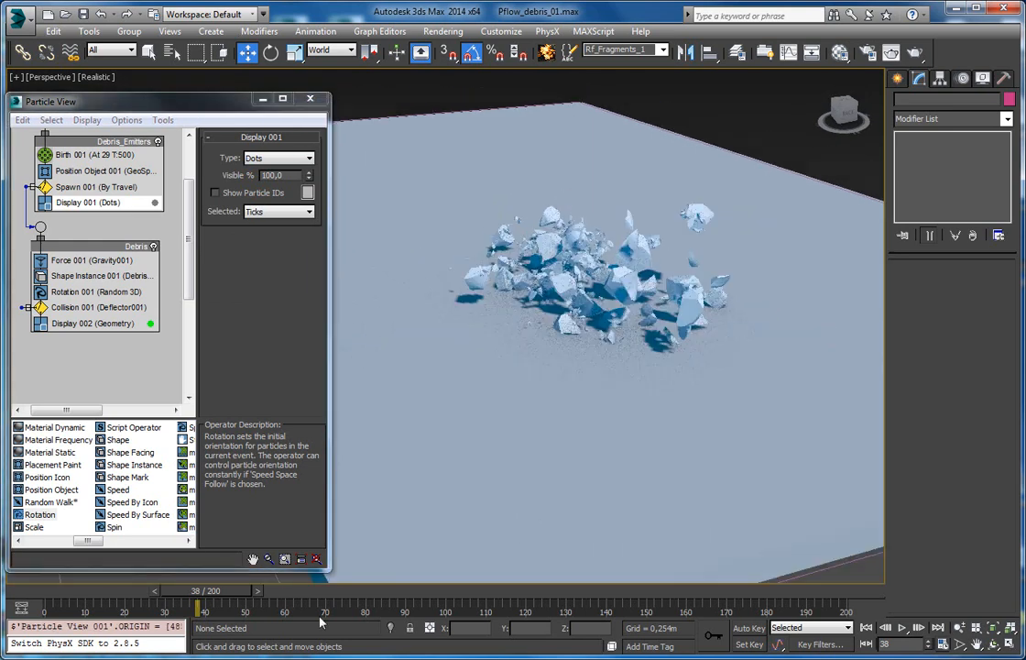
left_click_drag(245, 598, 295, 598)
left_click_drag(391, 591, 324, 591)
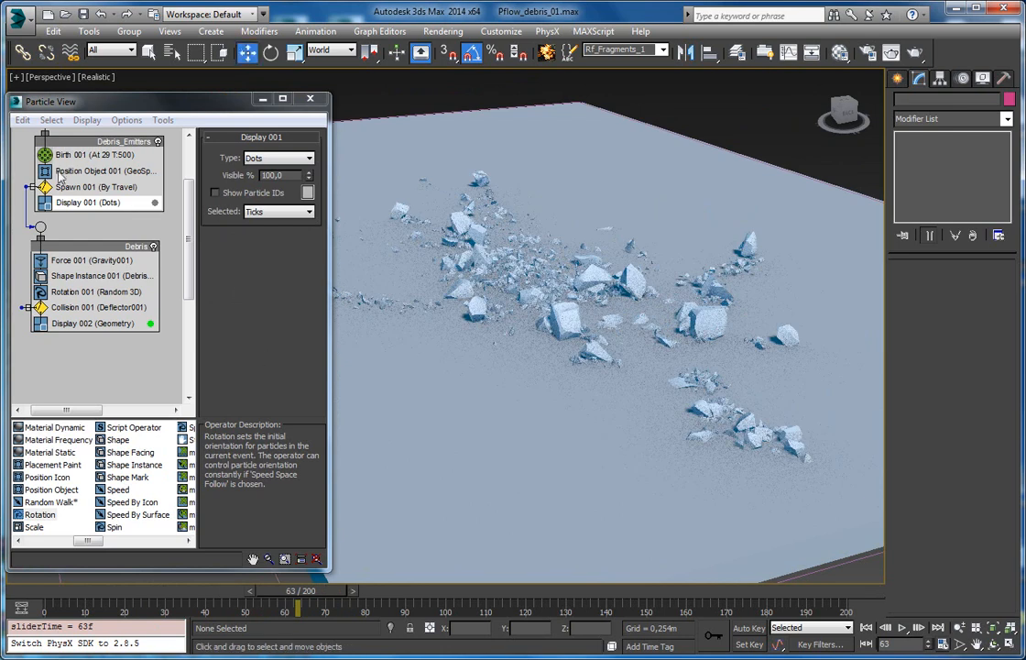
Try a Birth amount of 1000 in the Debris_Emitters event, and set it back to 500
left_click(96, 158)
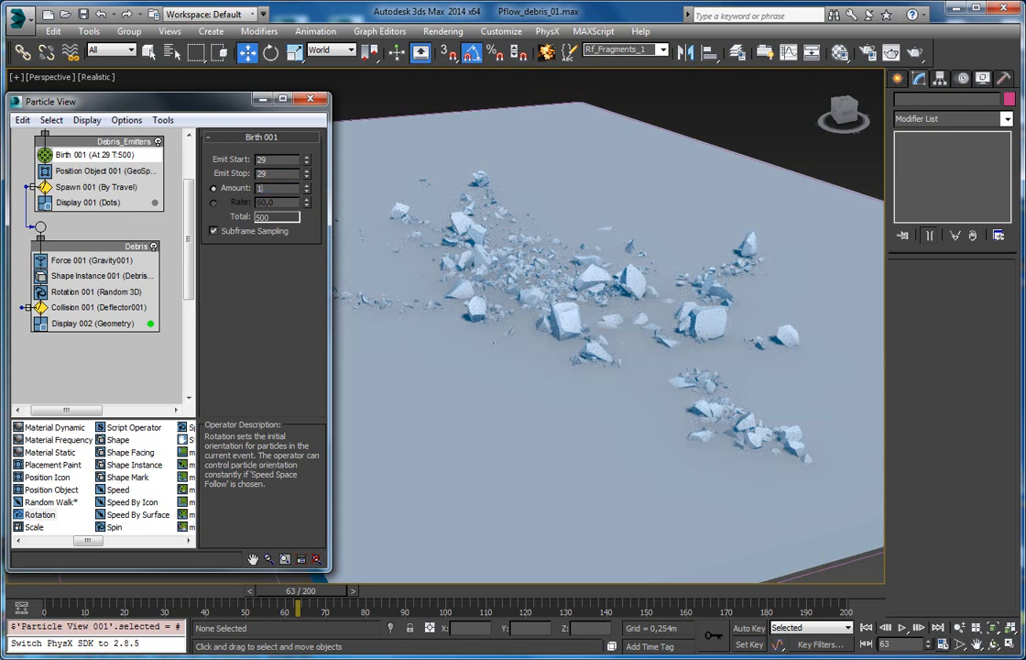
key("Return")
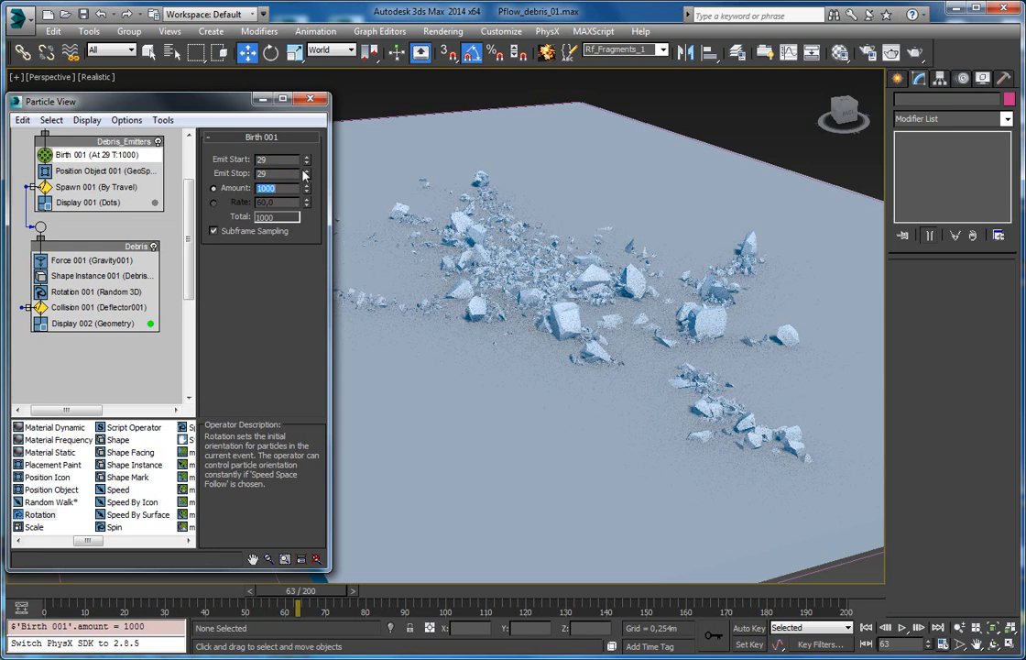
mouse_move(565, 295)
middle_mouse_down("alt")
mouse_move(523, 352)
mouse_move(550, 366)
mouse_move(561, 309)
middle_mouse_up("alt")
left_click(261, 187)
type("500")
key("Return")
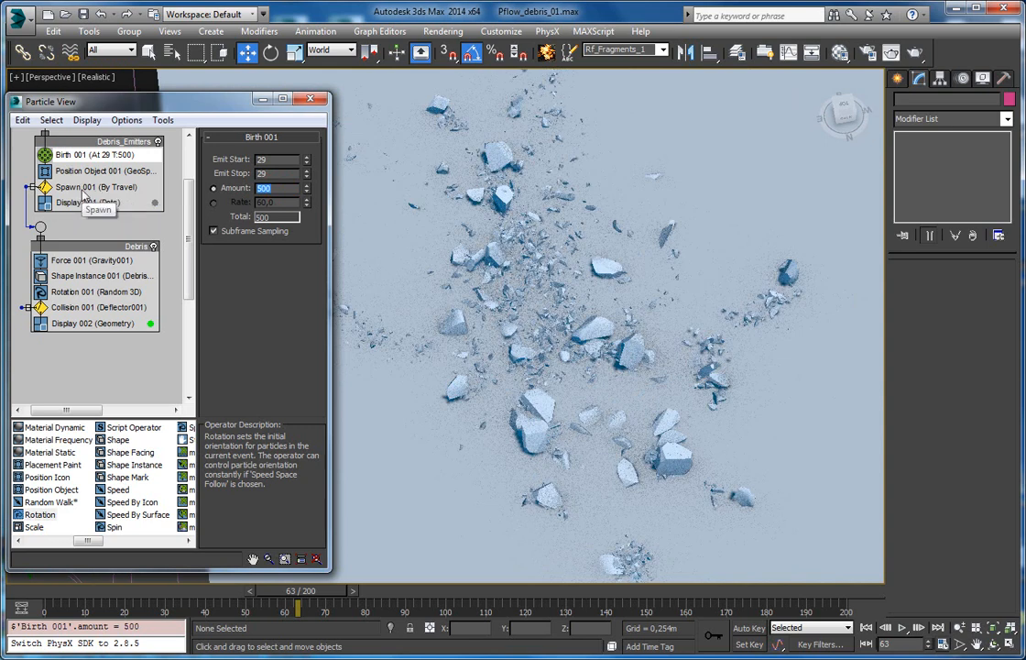
Try travel step sizes of 0.33 m and 1 m for the Spawn test in the Debris_Emitters event
left_click(80, 187)
middle_click_drag(457, 292, 507, 223, "alt")
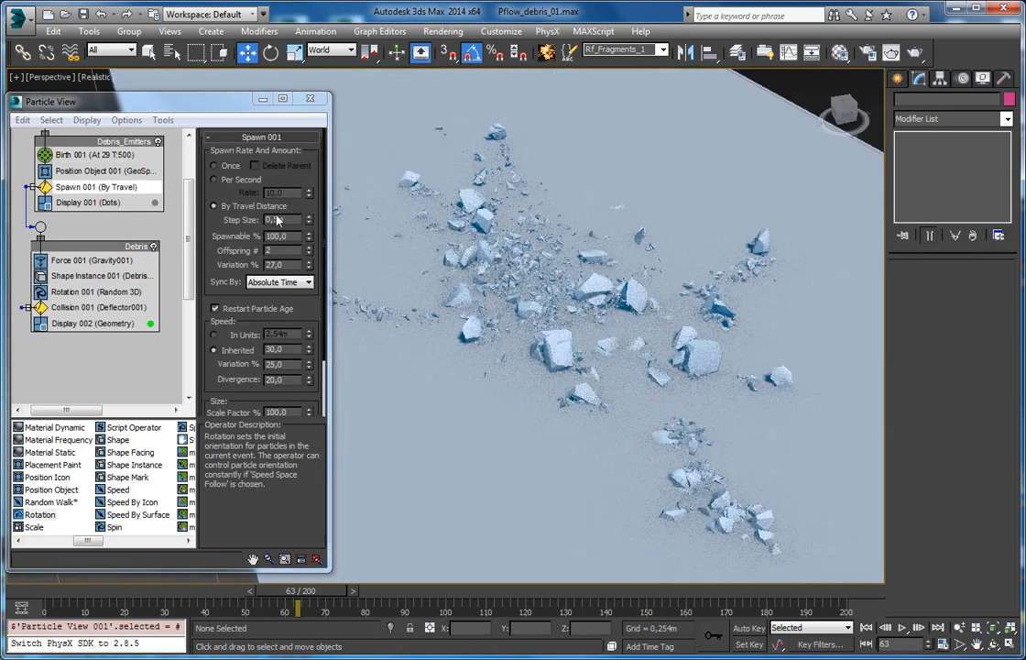
left_click_drag(310, 223, 310, 245)
middle_click_drag(506, 302, 505, 269, "alt")
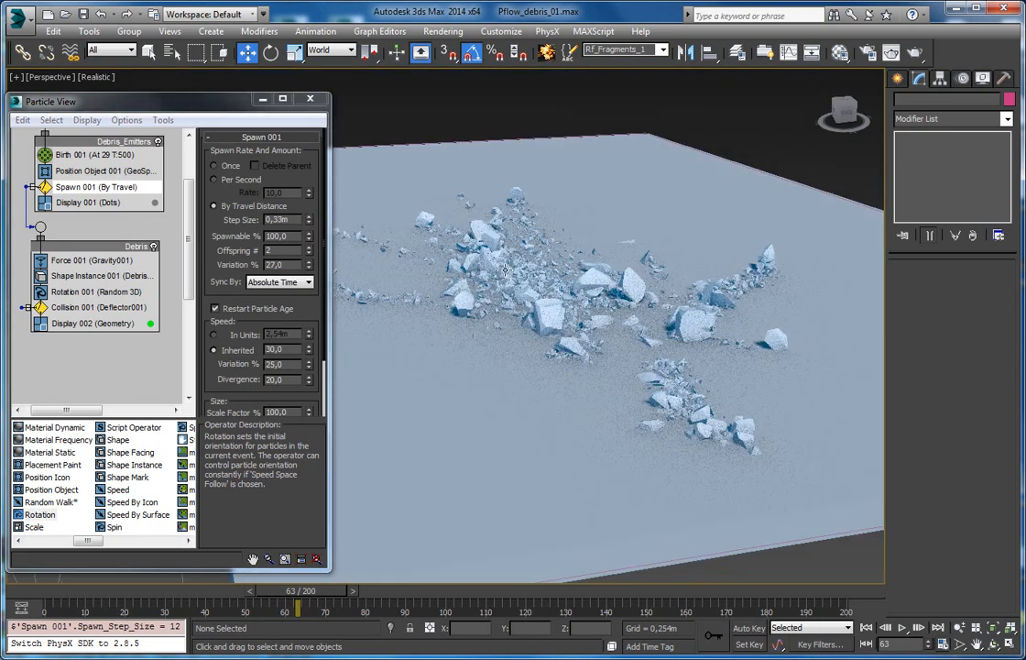
double_click(289, 221)
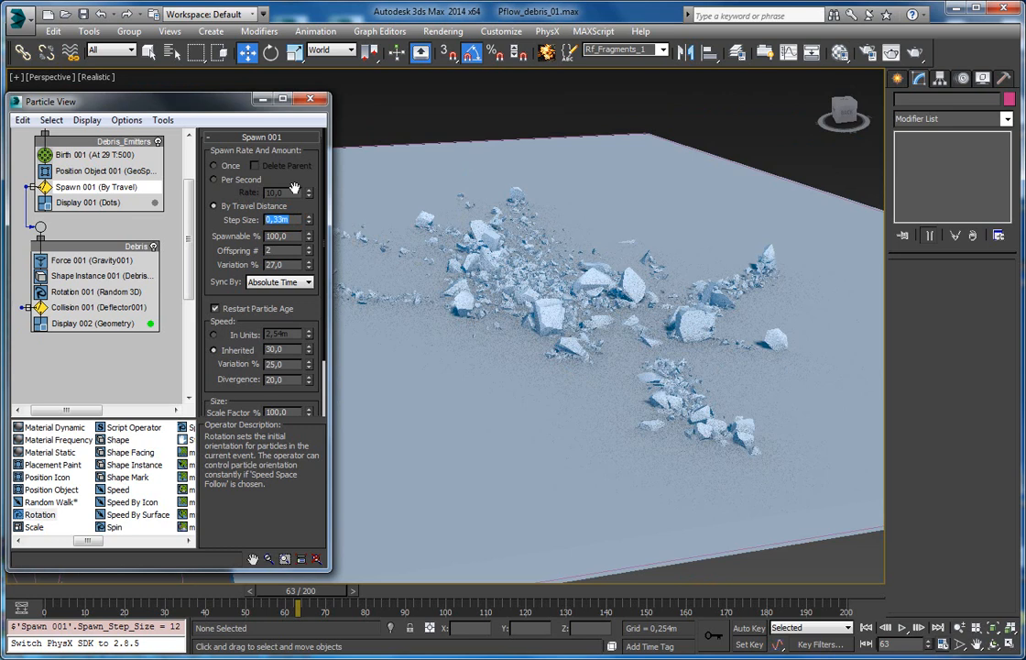
type("1")
key("Return")
middle_click_drag(390, 200, 417, 257, "alt")
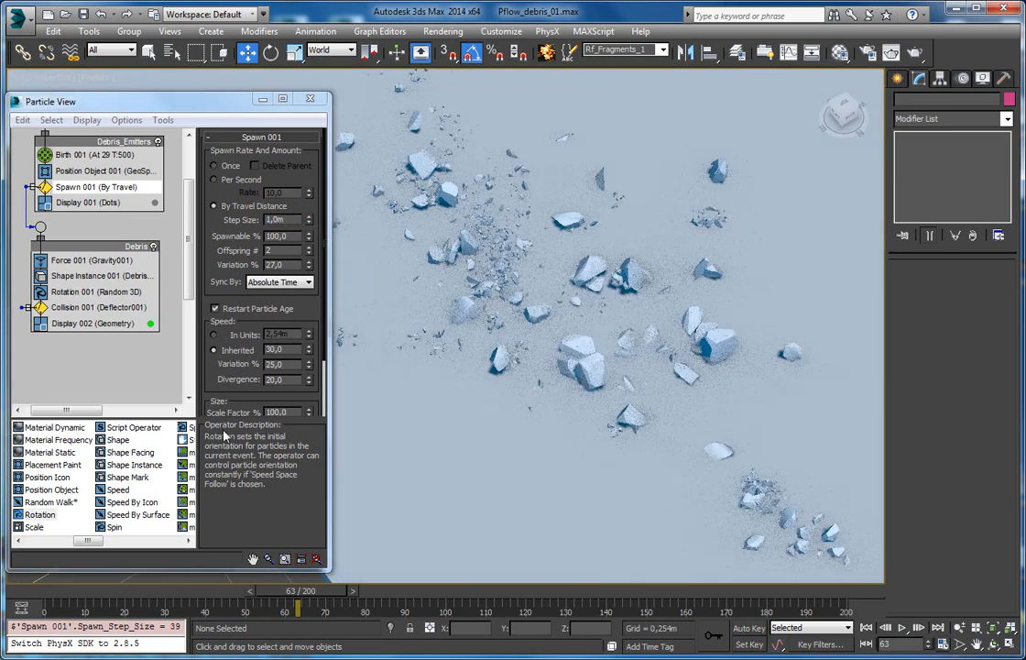
Set the Spawn test's step size to 0.88 m and its number of offspring to 5, viewing frame 64
mouse_move(310, 587)
left_mouse_down()
mouse_move(150, 579)
mouse_move(315, 588)
left_mouse_up()
left_click_drag(308, 220, 309, 229)
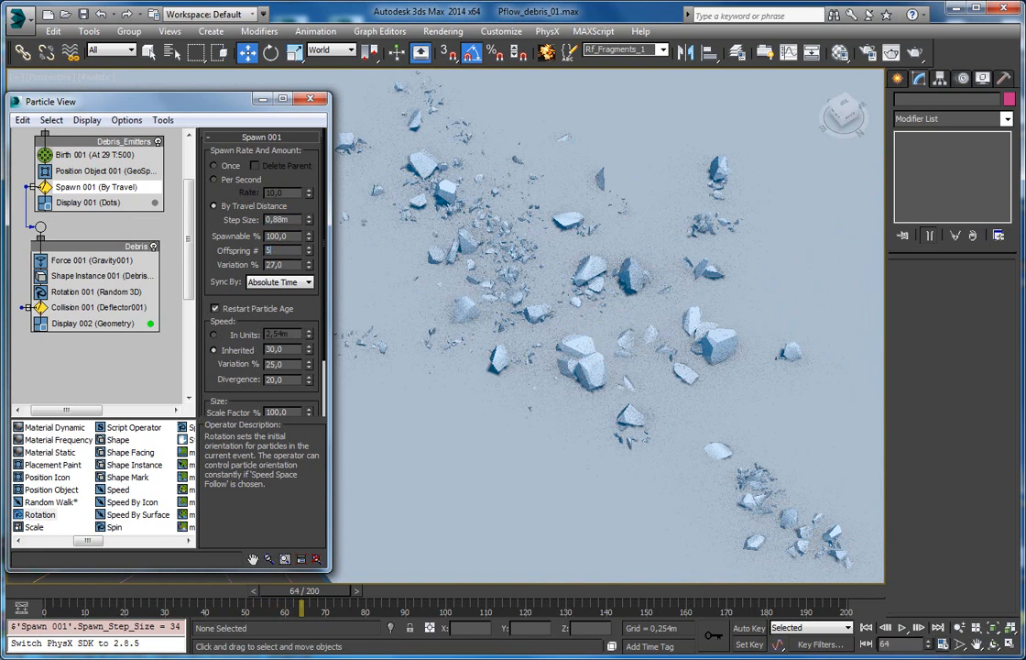
key("Return")
middle_click_drag(655, 270, 491, 370, "alt")
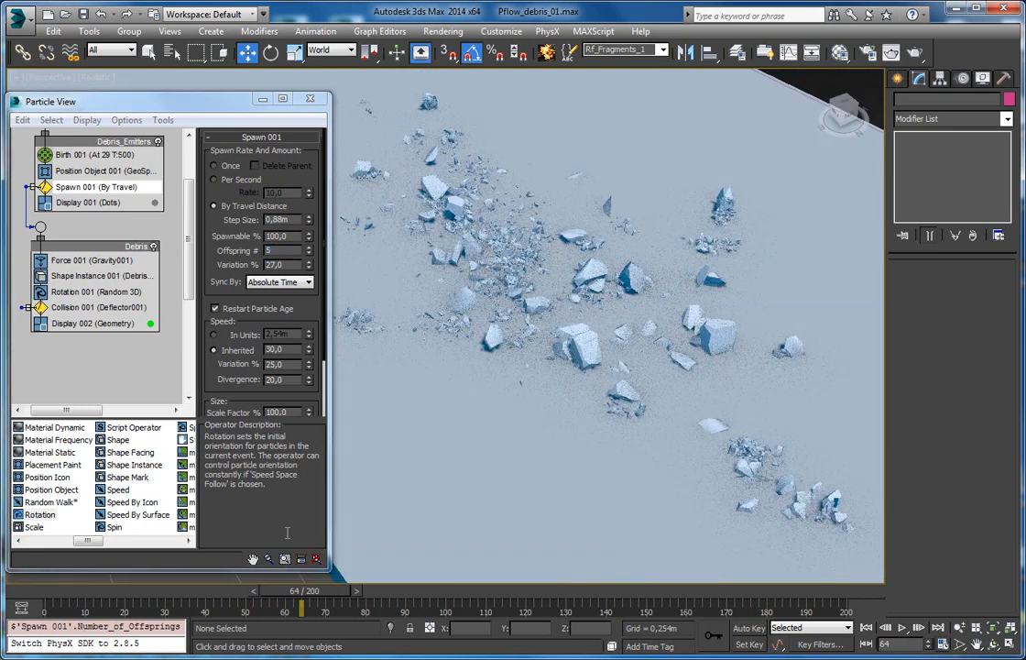
Set the Spawn test's number of offspring to 2, and scrub between frames 72 and 62 to check the debris
left_click_drag(294, 590, 328, 589)
left_click(282, 249)
key("Return")
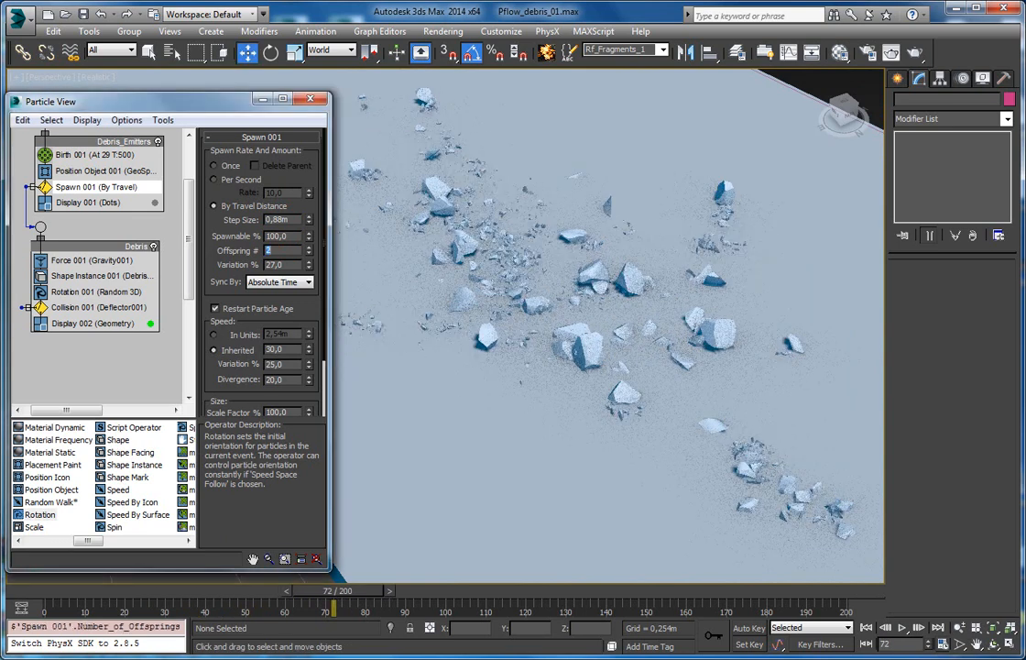
middle_click_drag(594, 351, 522, 286, "alt")
left_click_drag(333, 600, 294, 577)
key("w")
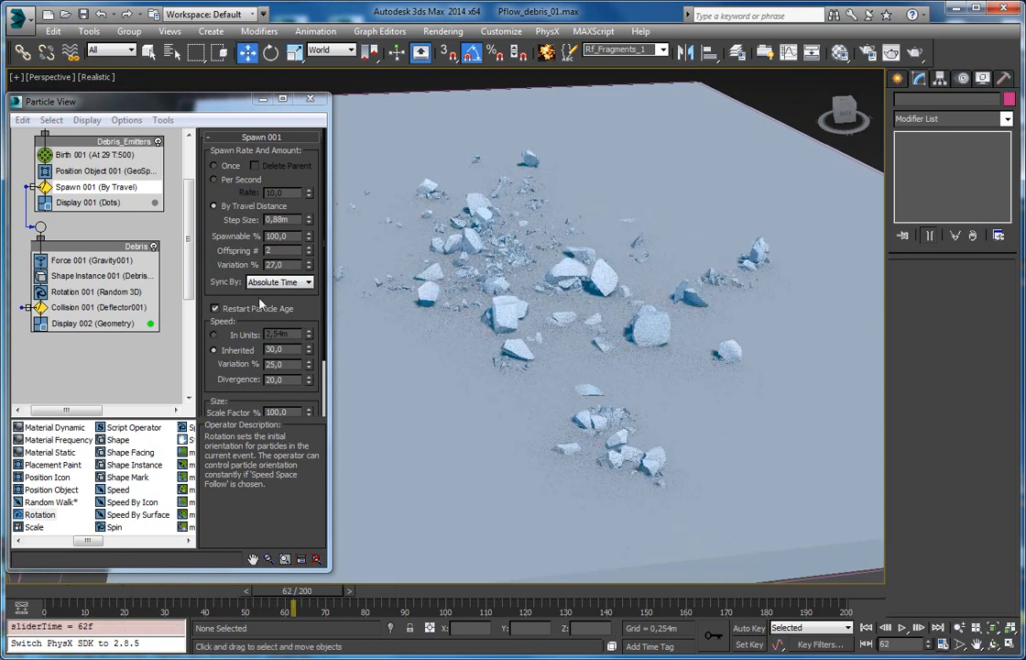
Set the Spawn test's offspring number to 3 and its step size to 0.73 m, and scrub to frame 68
left_click(309, 248)
left_click_drag(309, 222, 310, 257)
mouse_move(344, 600)
left_mouse_down()
mouse_move(206, 592)
mouse_move(381, 588)
mouse_move(246, 591)
mouse_move(354, 591)
left_mouse_up()
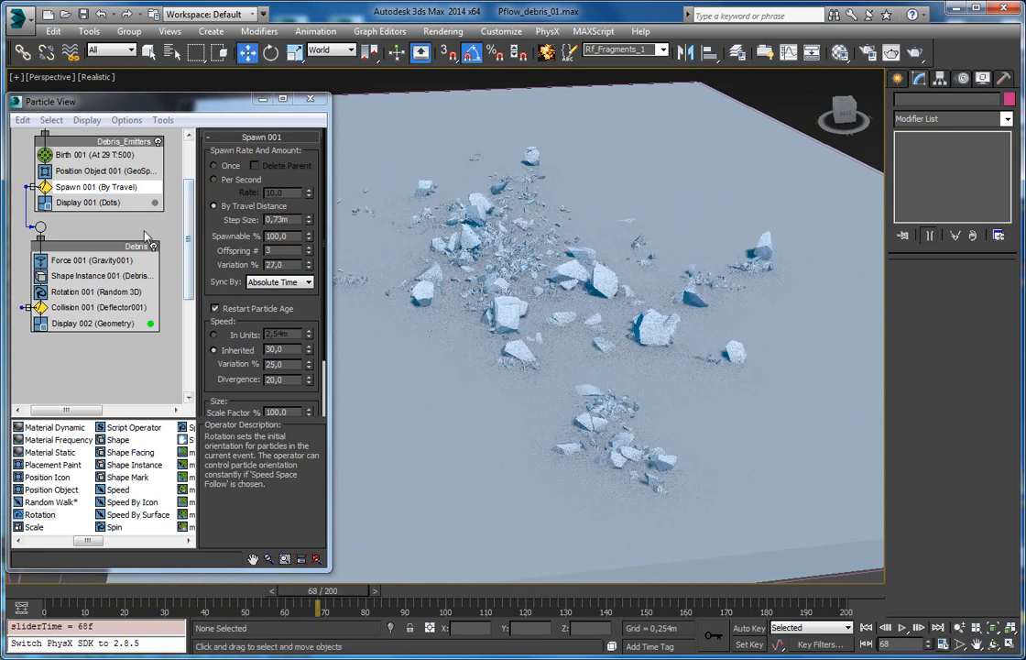
Toggle the PF Source off and on again to compare the shattered rock with and without particle debris
scroll(157, 215, "up", 3)
middle_click_drag(608, 285, 584, 285, "alt")
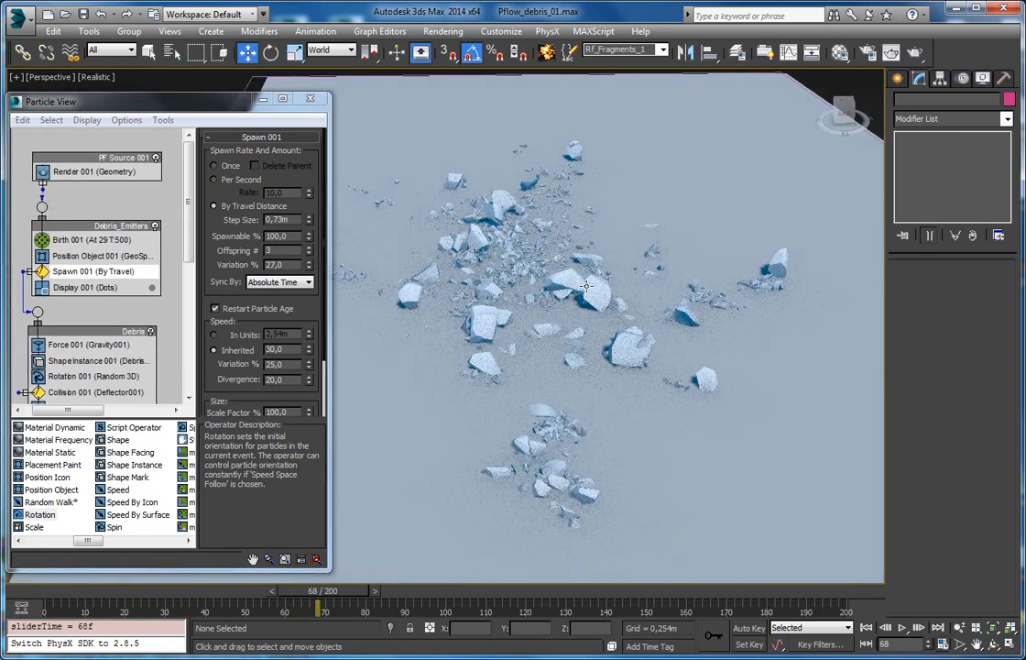
left_click(155, 158)
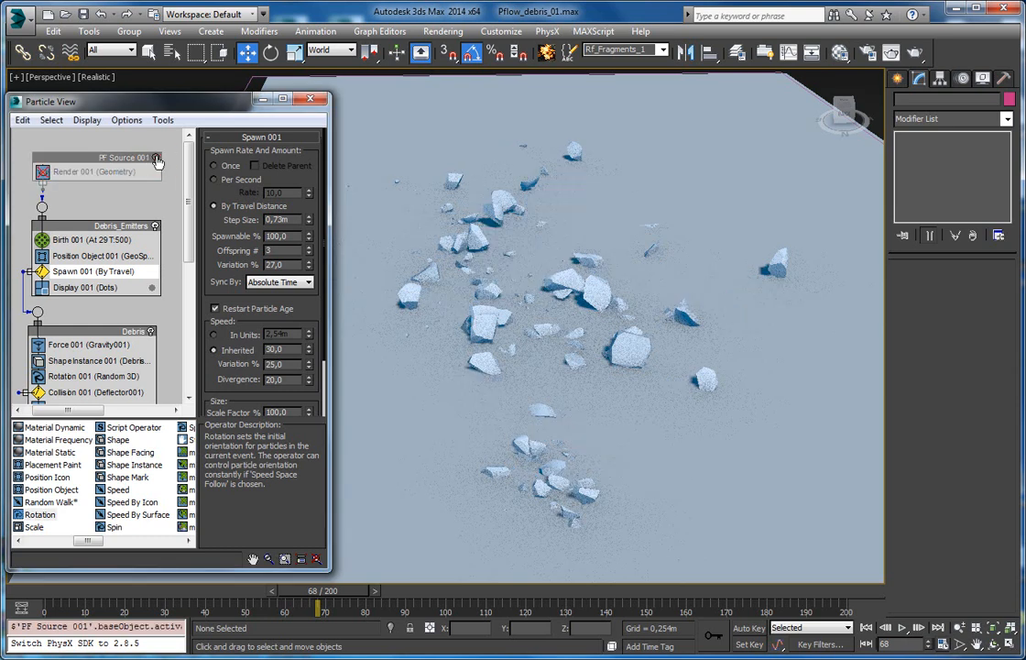
middle_click_drag(592, 273, 609, 271)
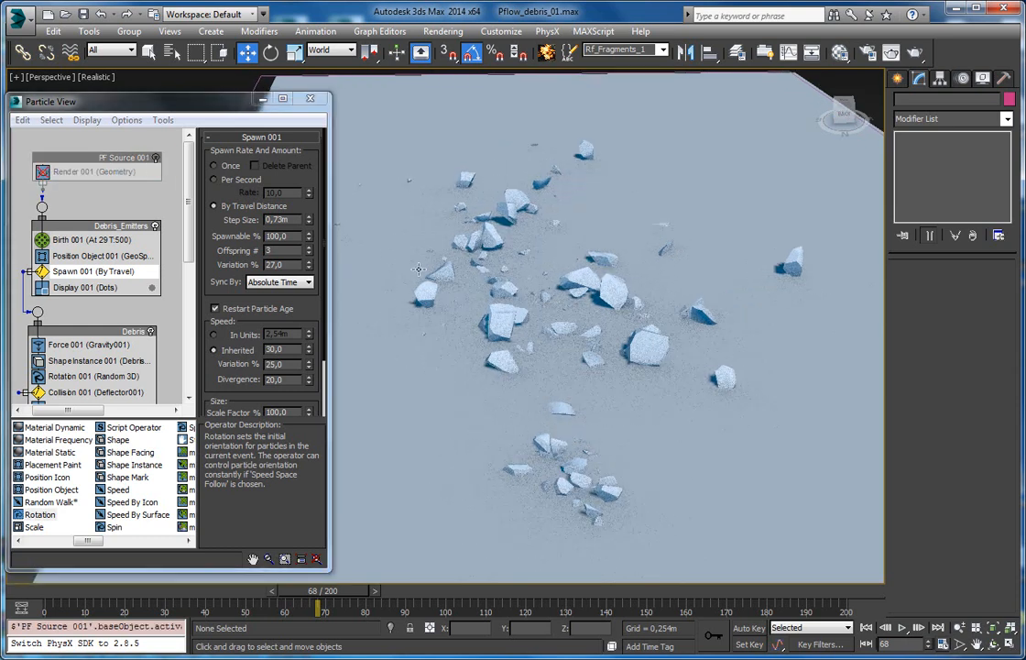
left_click(156, 158)
middle_click_drag(453, 262, 601, 294, "alt")
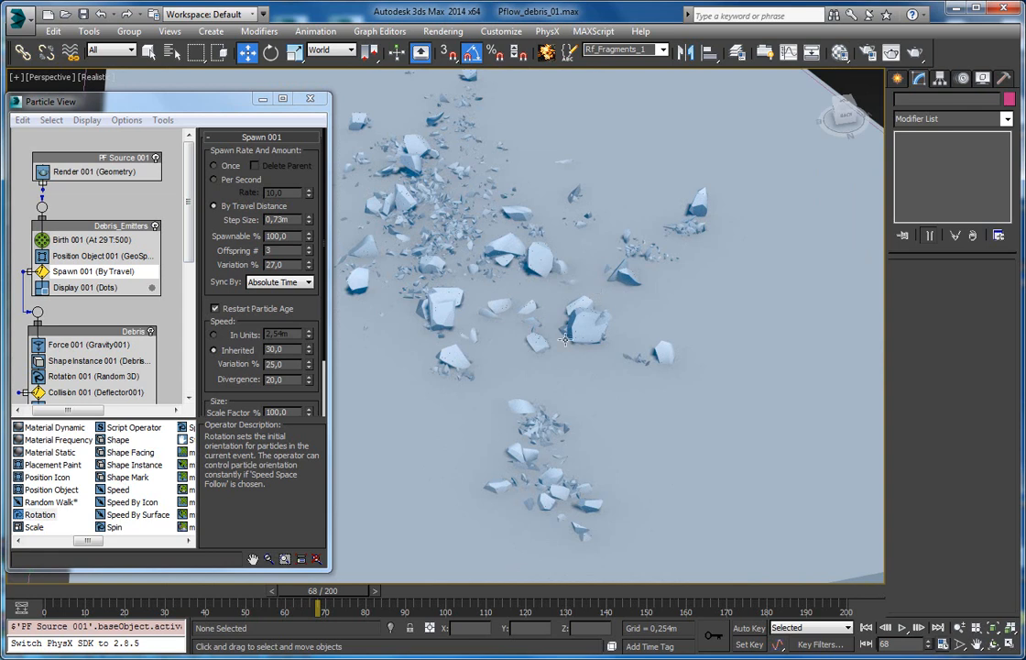
Scrub to frame 71 and examine the small debris among the large fragments up close
middle_click_drag(143, 327, 144, 292)
middle_click_drag(510, 240, 540, 294, "alt")
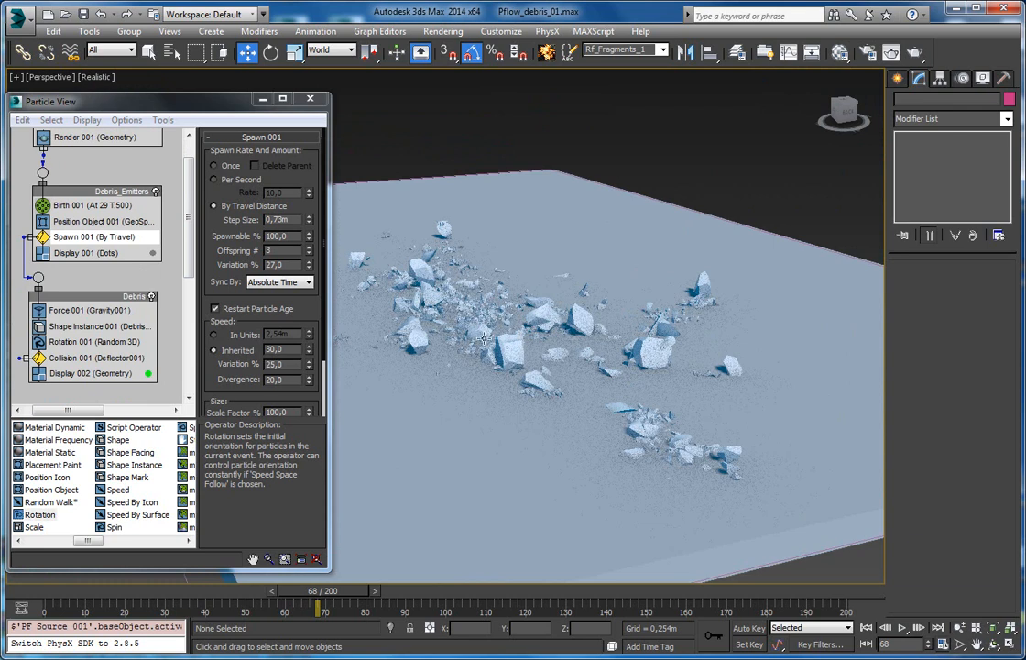
mouse_move(322, 591)
left_mouse_down()
mouse_move(186, 591)
mouse_move(331, 591)
left_mouse_up()
key("w")
scroll(451, 373, "up", 5)
scroll(451, 373, "up", 8)
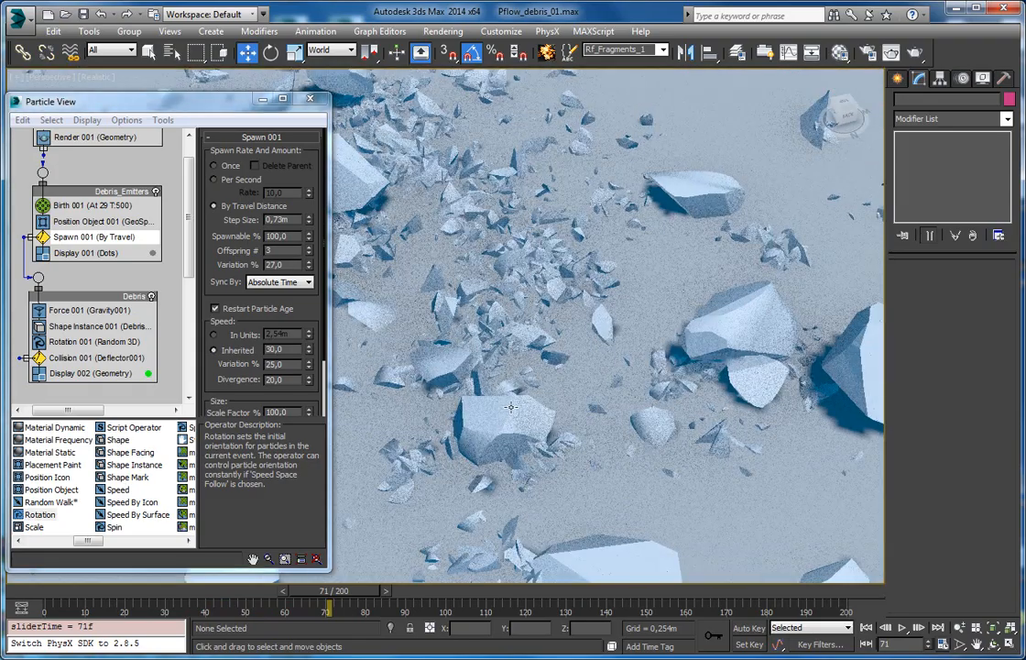
Examine individual debris pieces at frames 64 and 51, switching the viewport to wireframe and back to shaded display
mouse_move(345, 600)
left_mouse_down()
mouse_move(169, 604)
mouse_move(320, 600)
left_mouse_up()
key("F3")
key("w")
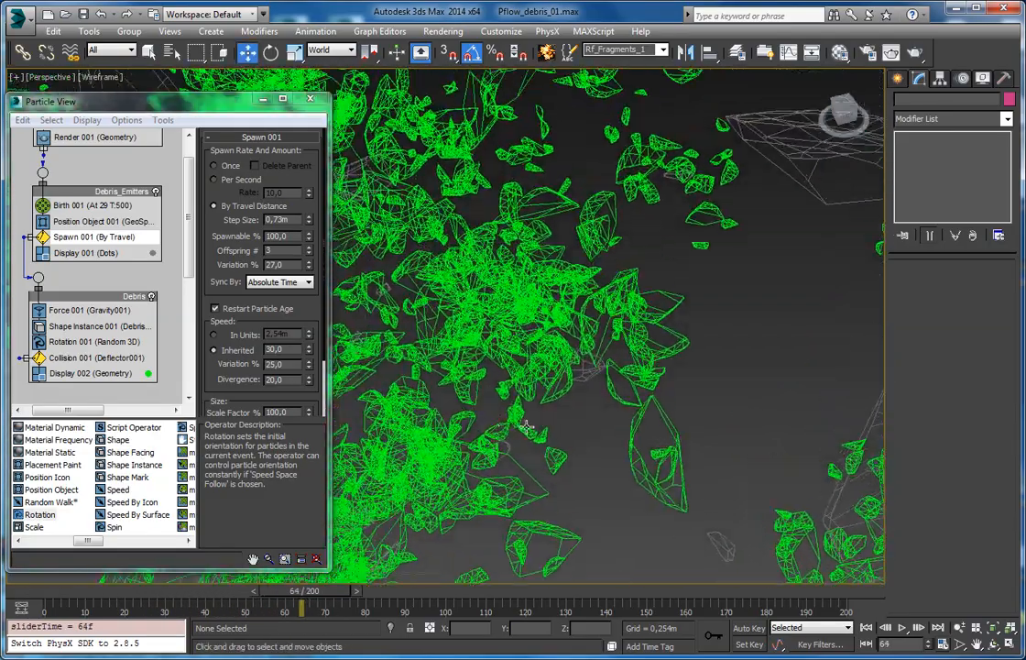
key("F3")
middle_click_drag(664, 434, 580, 351)
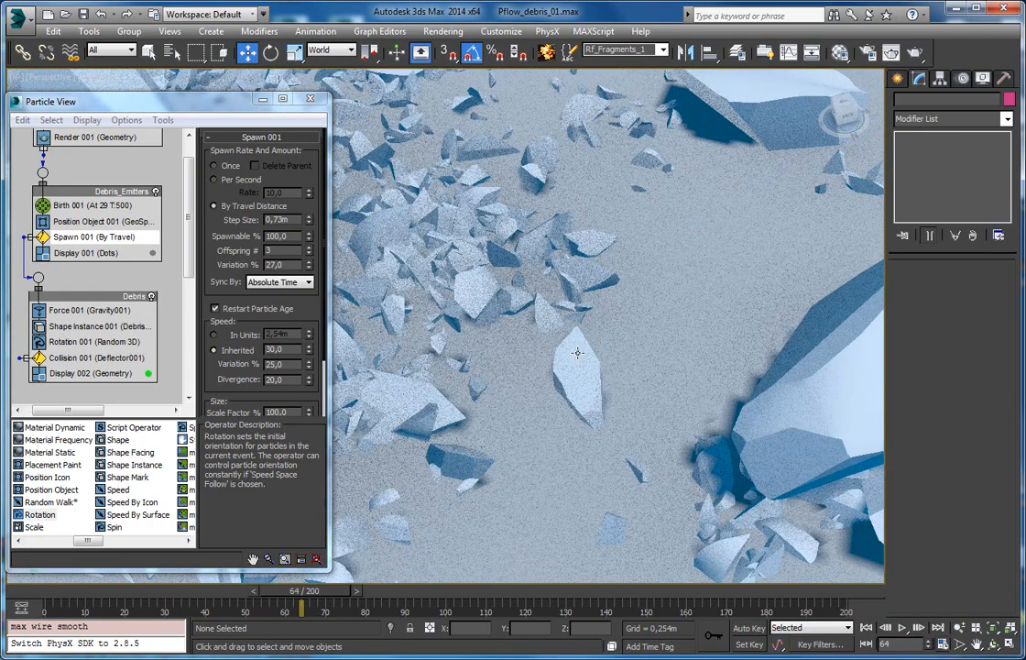
scroll(560, 370, "up", 5)
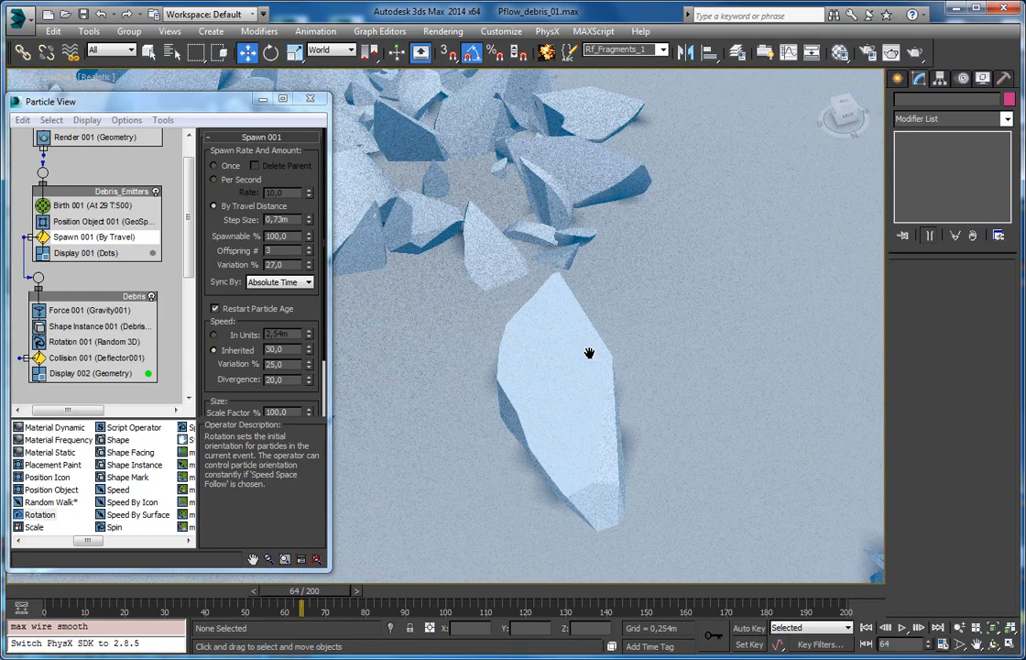
left_click_drag(321, 595, 249, 598)
key("w")
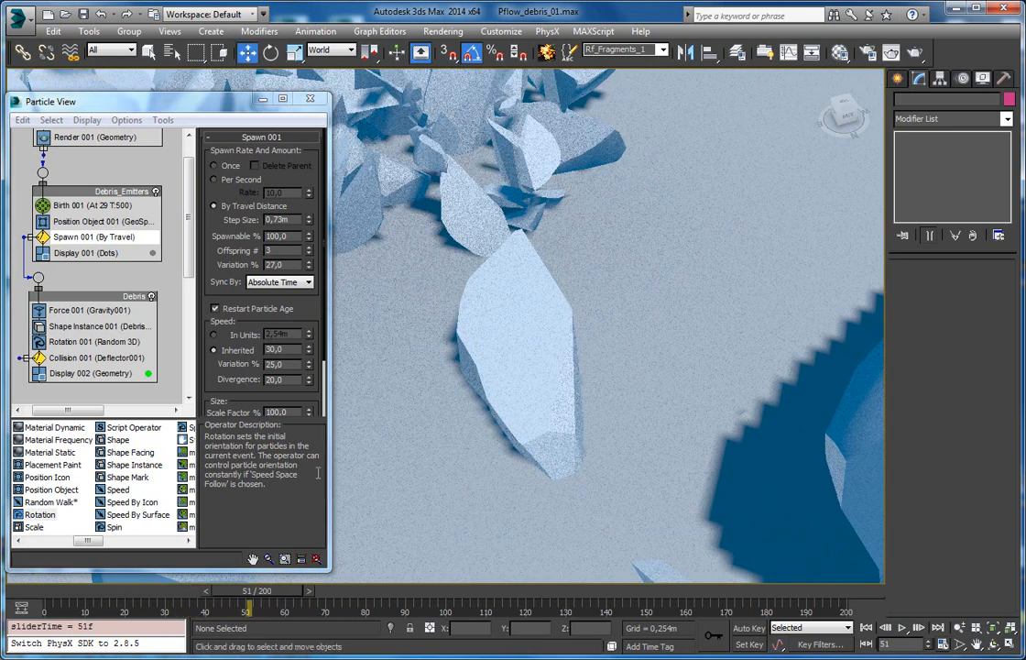
Add a Spin operator to the Debris event between Rotation and Collision
middle_click_drag(90, 342, 104, 234)
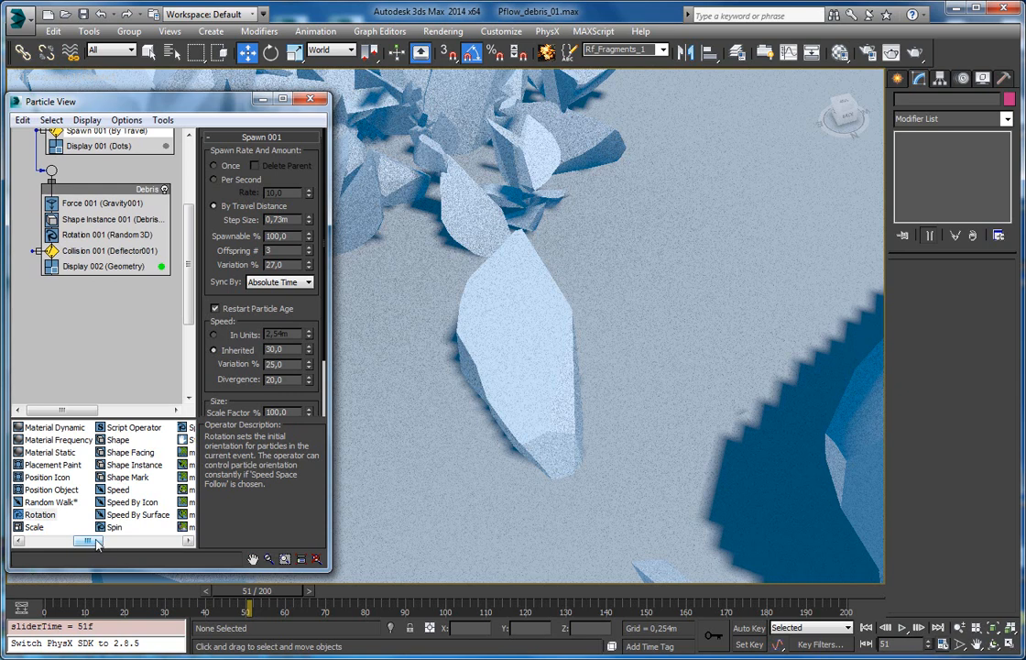
left_click_drag(92, 540, 111, 542)
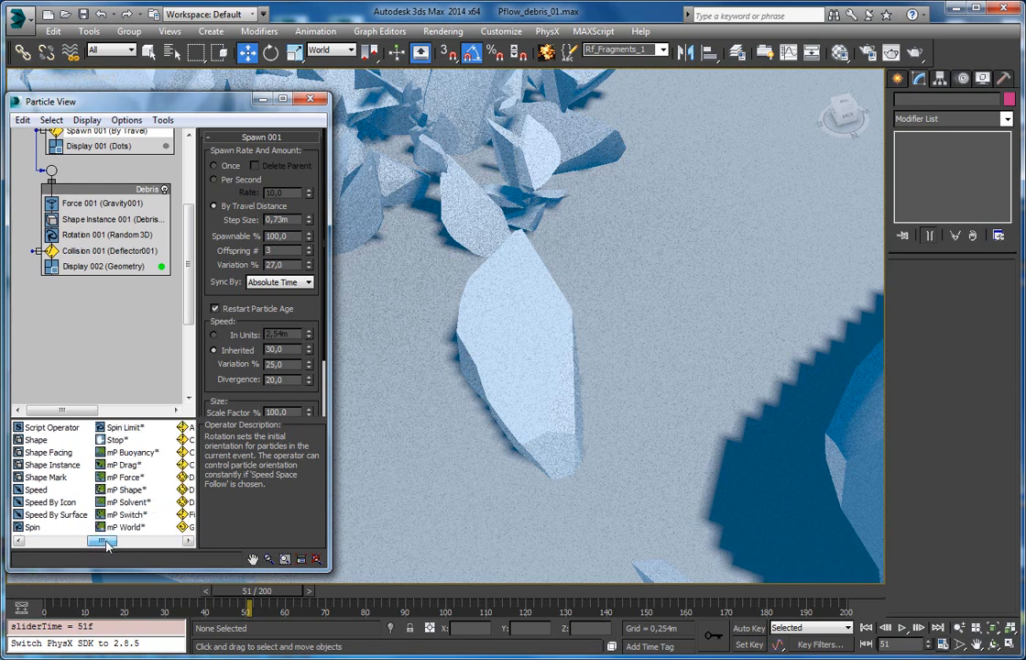
left_click_drag(32, 526, 84, 247)
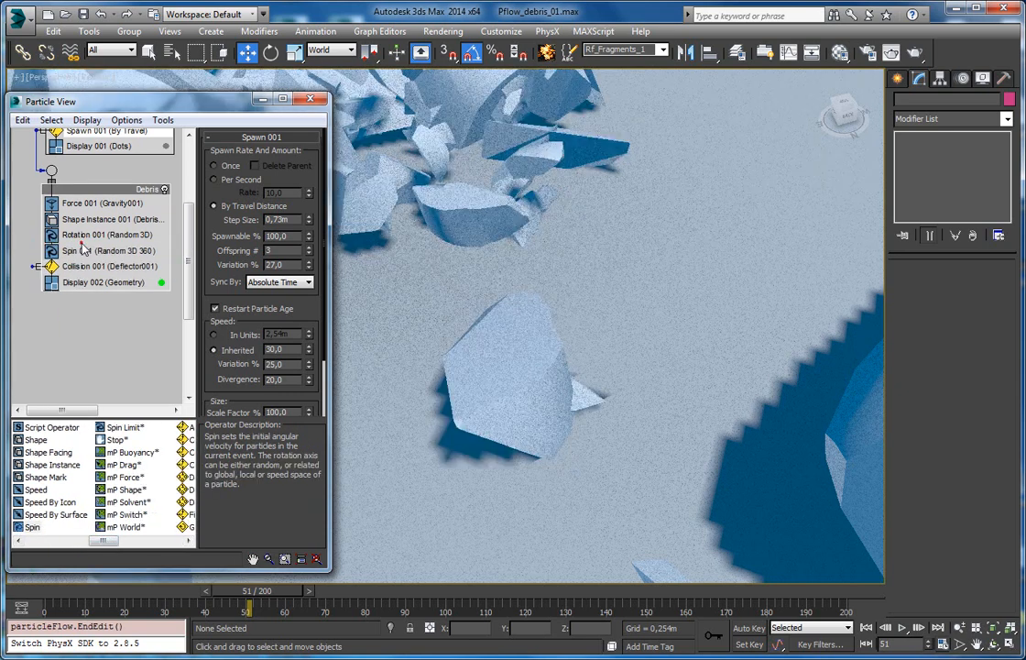
Set the Spin operator's spin rate to 100 and its variation to 20
left_click(81, 250)
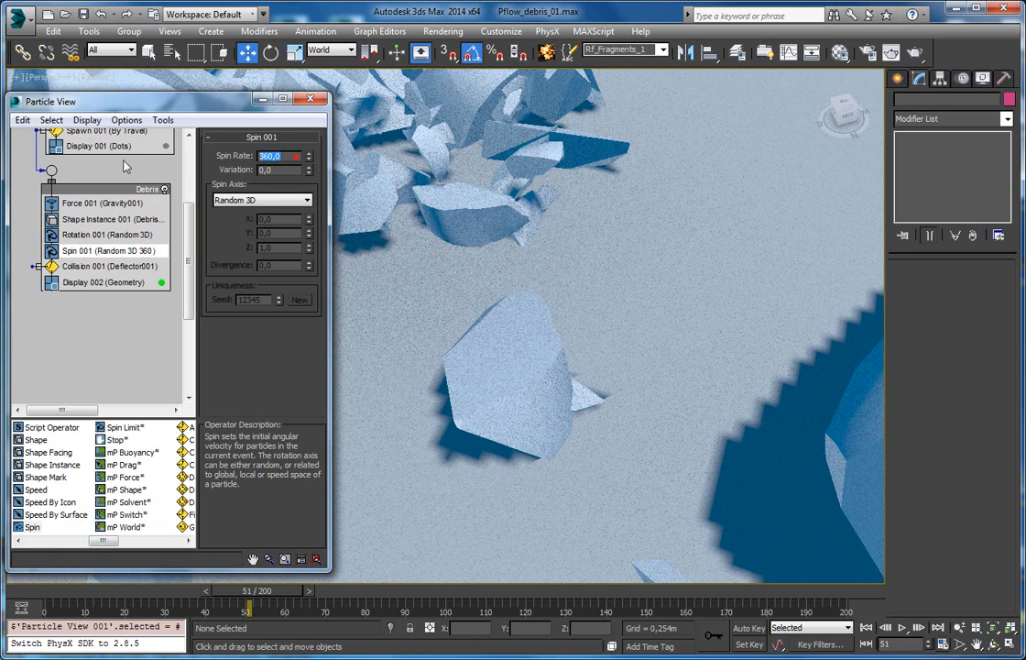
type("10")
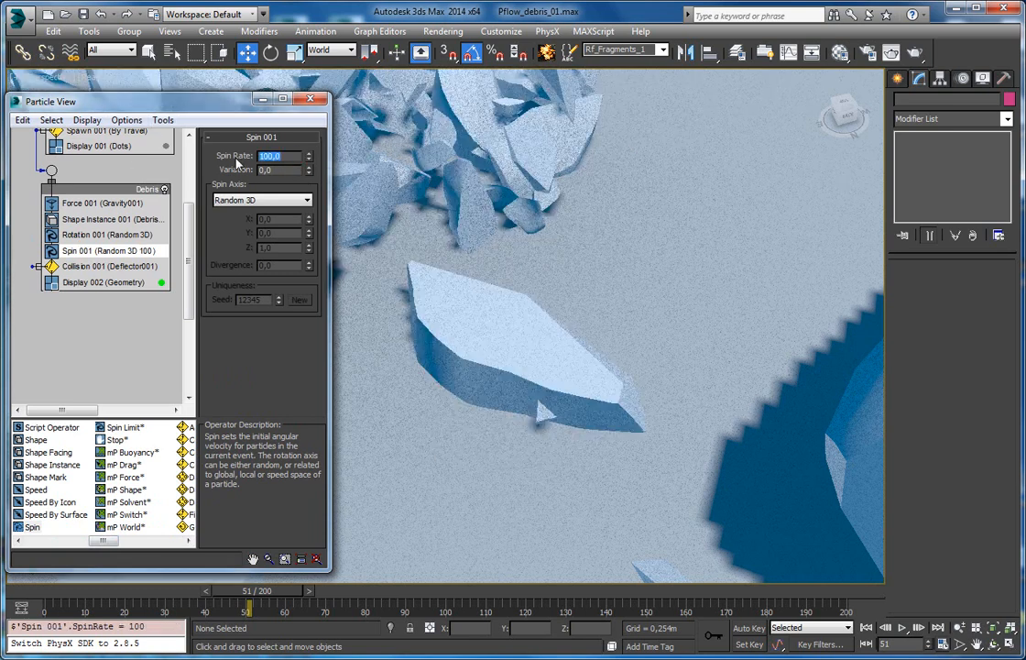
left_click(273, 171)
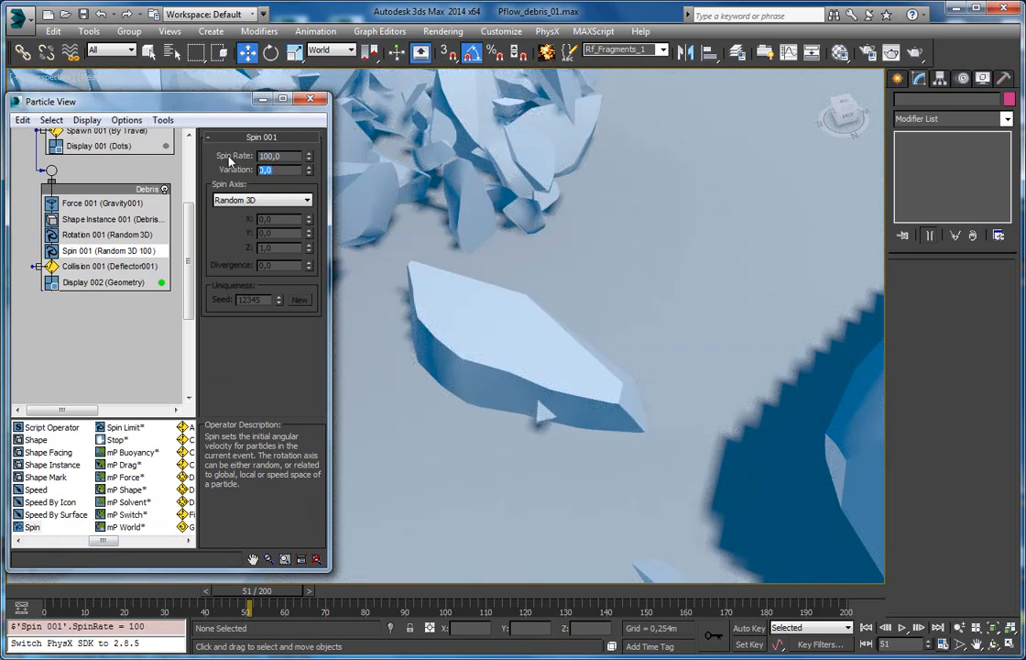
type("20")
key("Return")
Scrub from frame 51 to frame 71 to examine how the debris spins around the fragments
scroll(543, 222, "down", 6)
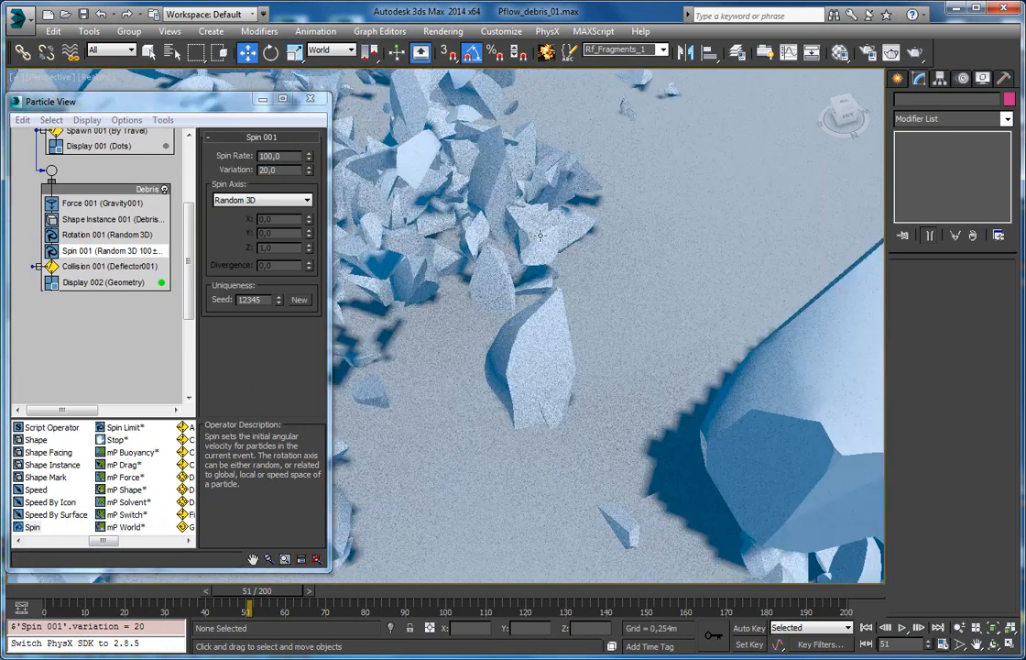
scroll(549, 276, "up", 6)
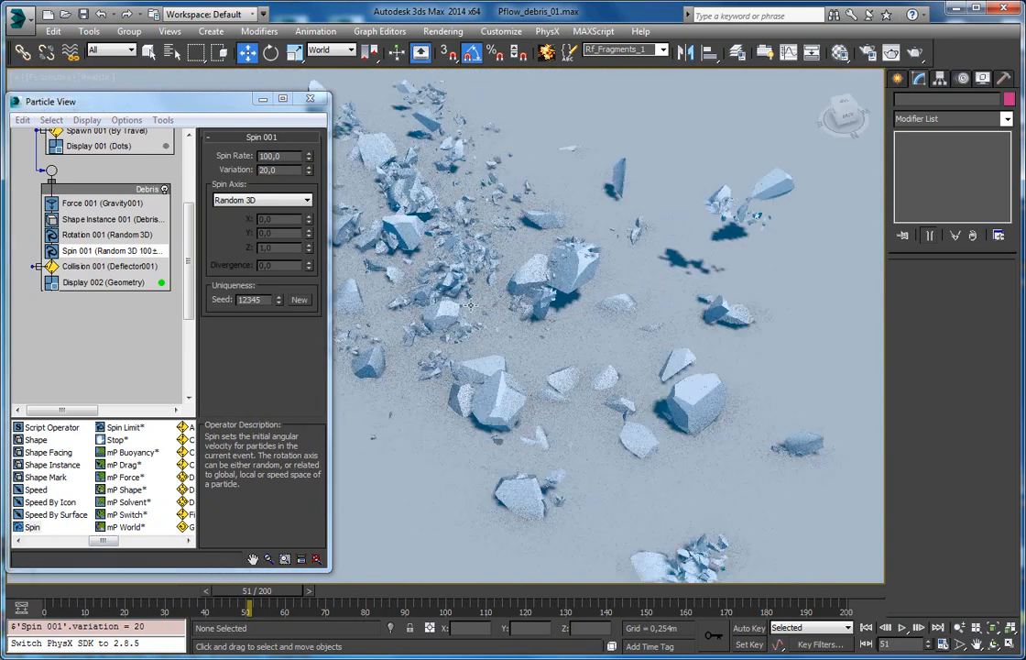
middle_click_drag(504, 284, 536, 300)
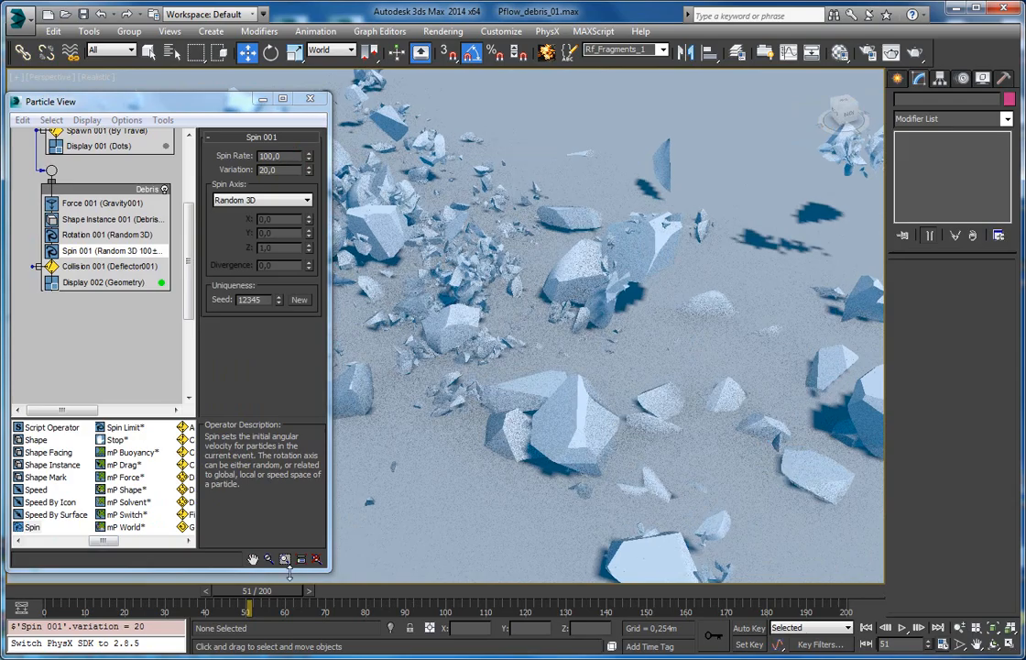
left_click_drag(285, 597, 337, 588)
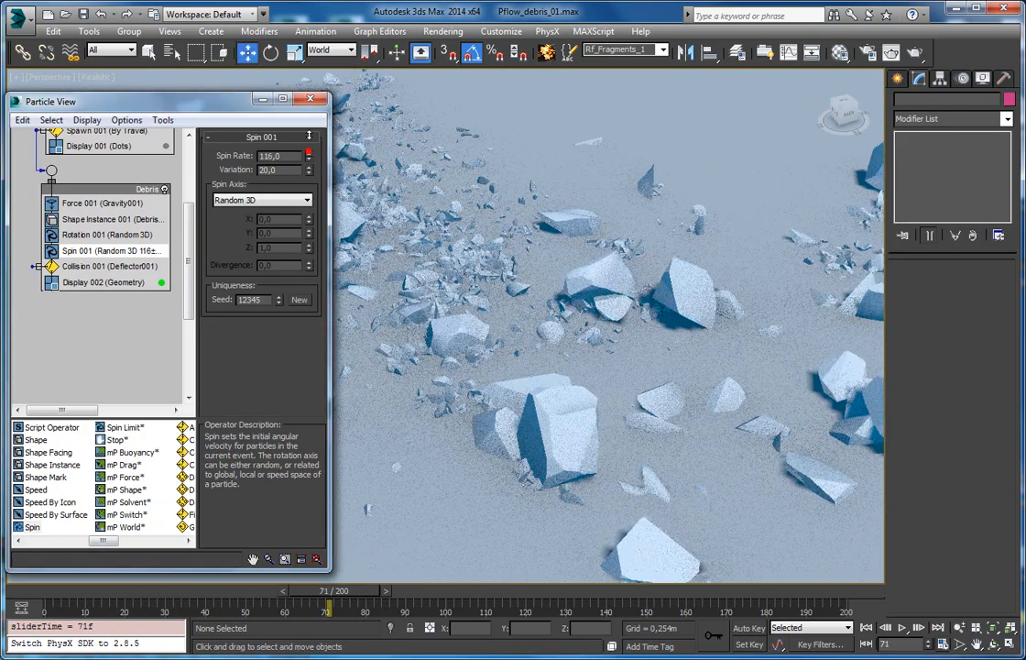
Set the Debris event's spin rate to 275 and scrub to frame 100 with edged faces shown on the geometry
left_click_drag(309, 46, 269, 26)
left_click_drag(351, 597, 446, 600)
key("F4")
scroll(451, 394, "up", 5)
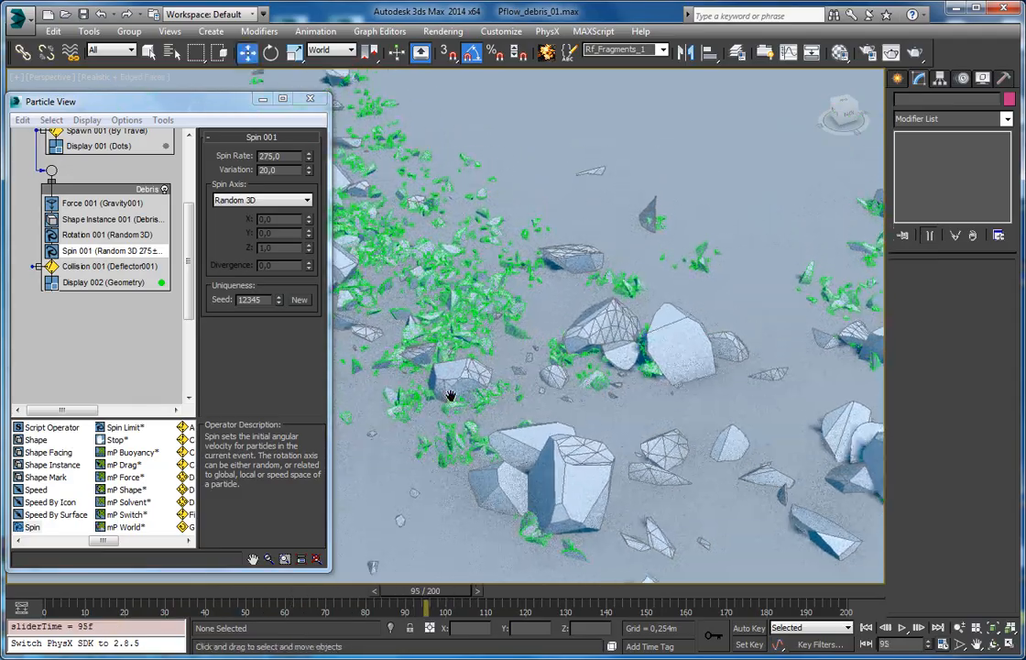
middle_click_drag(440, 381, 389, 568, "alt")
left_click_drag(421, 594, 444, 590)
key("w")
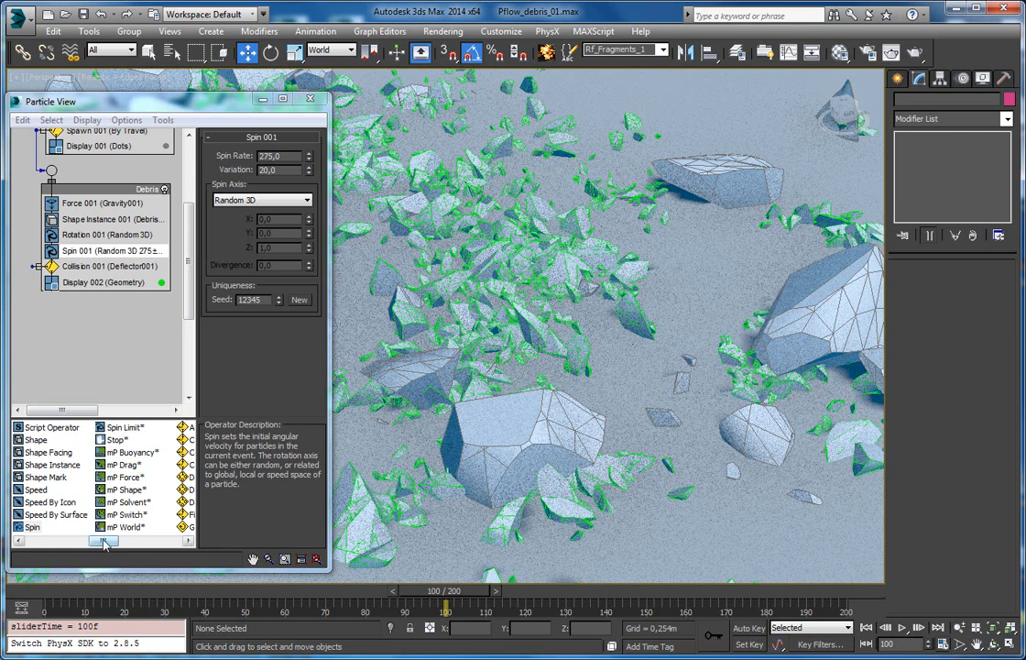
Create a new event from a Spin operator below the Debris event and wire the Collision 001 output to it
scroll(103, 540, "left", 2)
left_click_drag(110, 530, 95, 342)
left_click_drag(33, 267, 47, 319)
Set the new event's spin rate to 0 and make Collision 001 test for Is Slow After Collision(s)
left_click(73, 355)
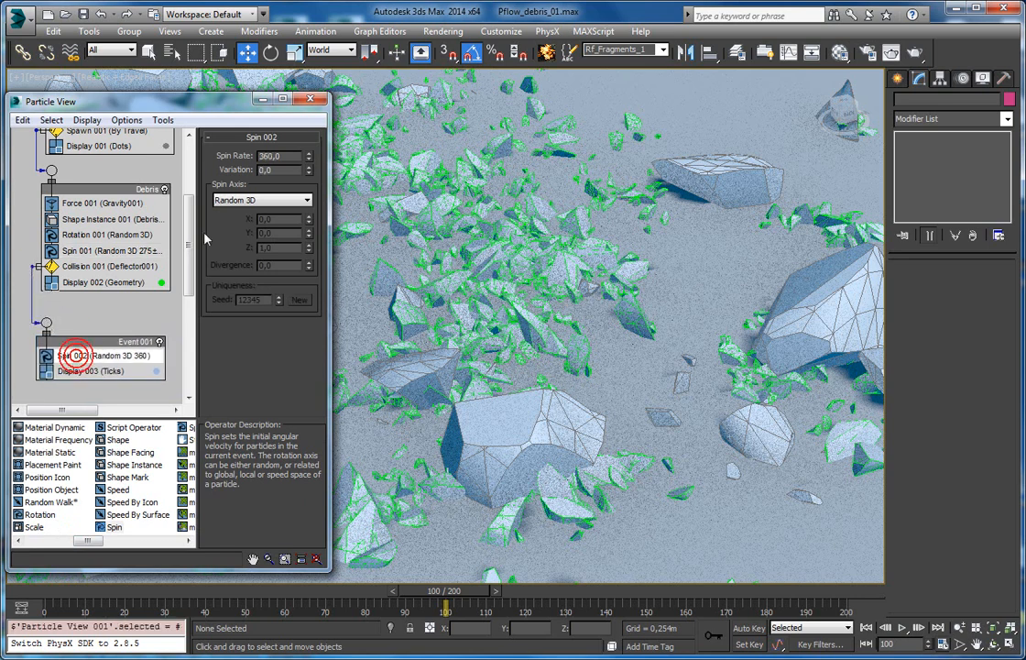
right_click(308, 157)
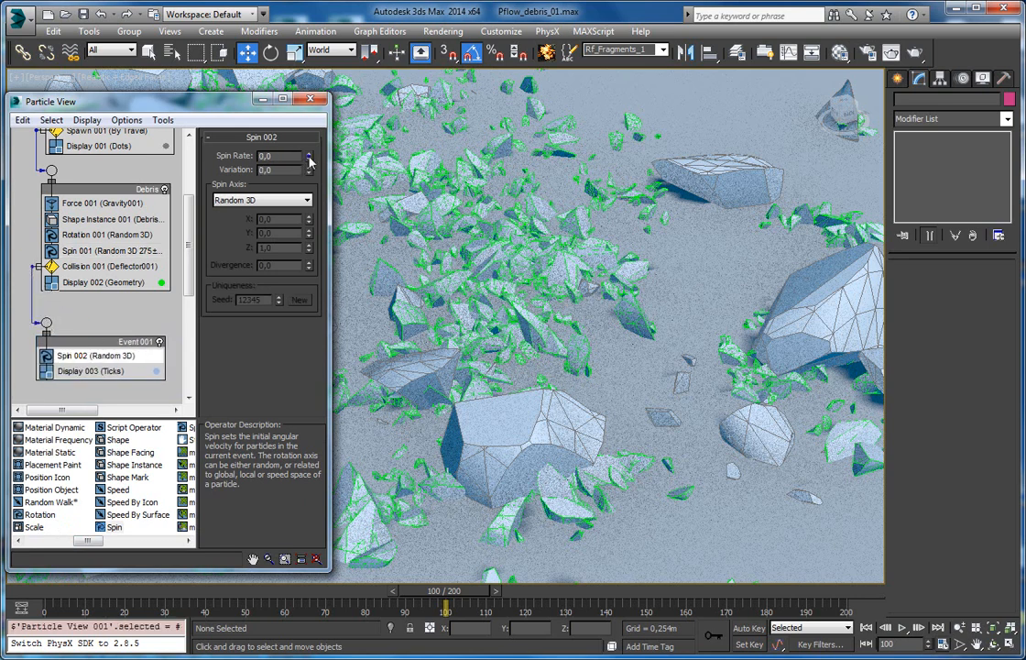
left_click(130, 268)
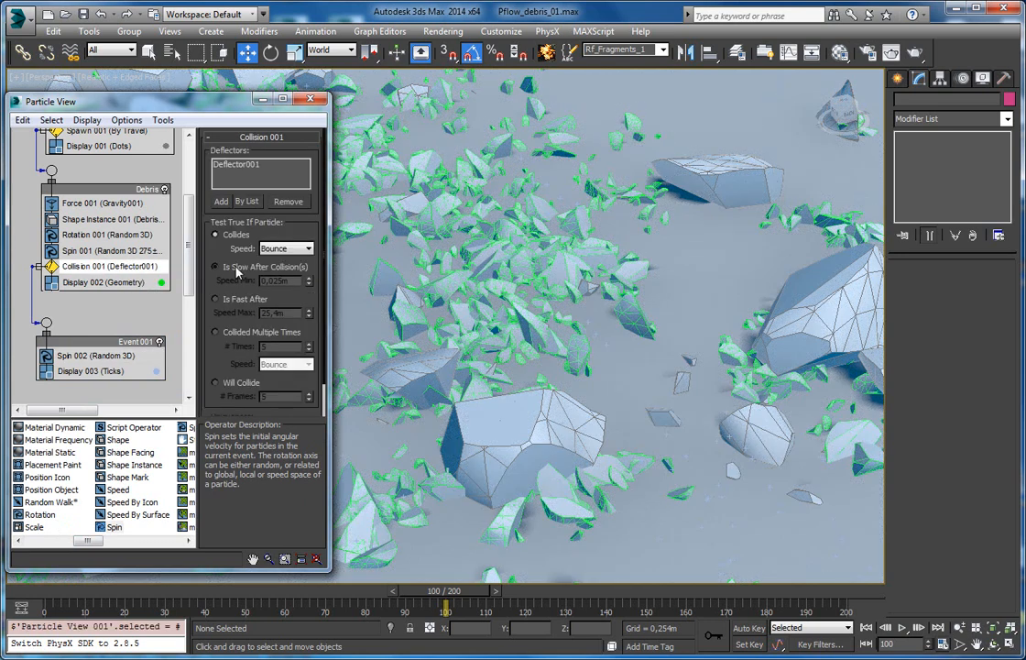
left_click(216, 267)
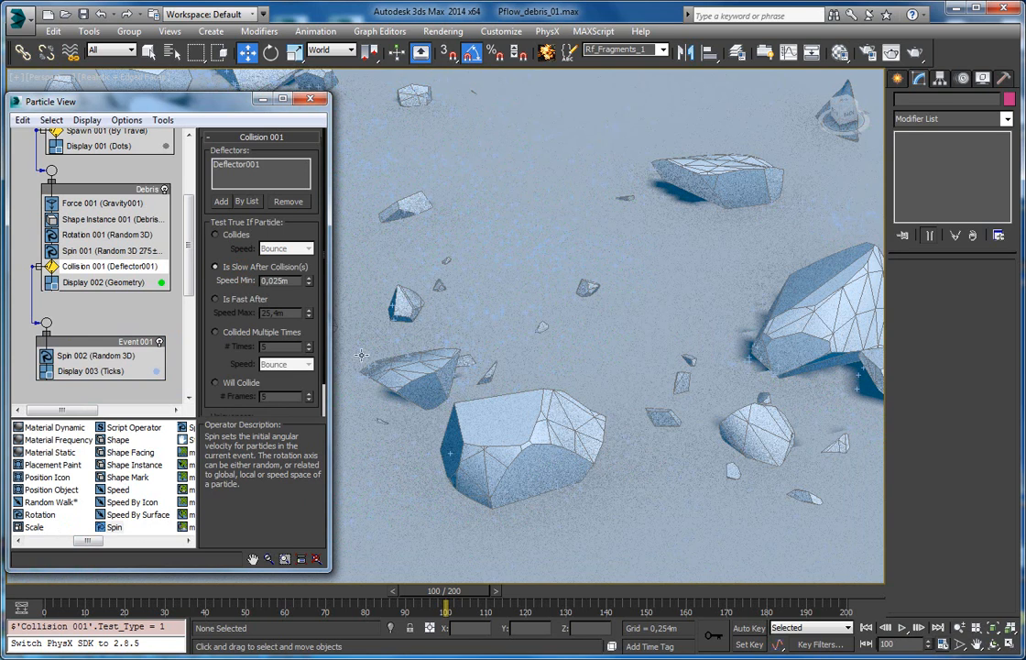
Give Event 001's Display operator a saturated blue colour and set its type to Geometry
left_click(117, 370)
left_click(156, 371)
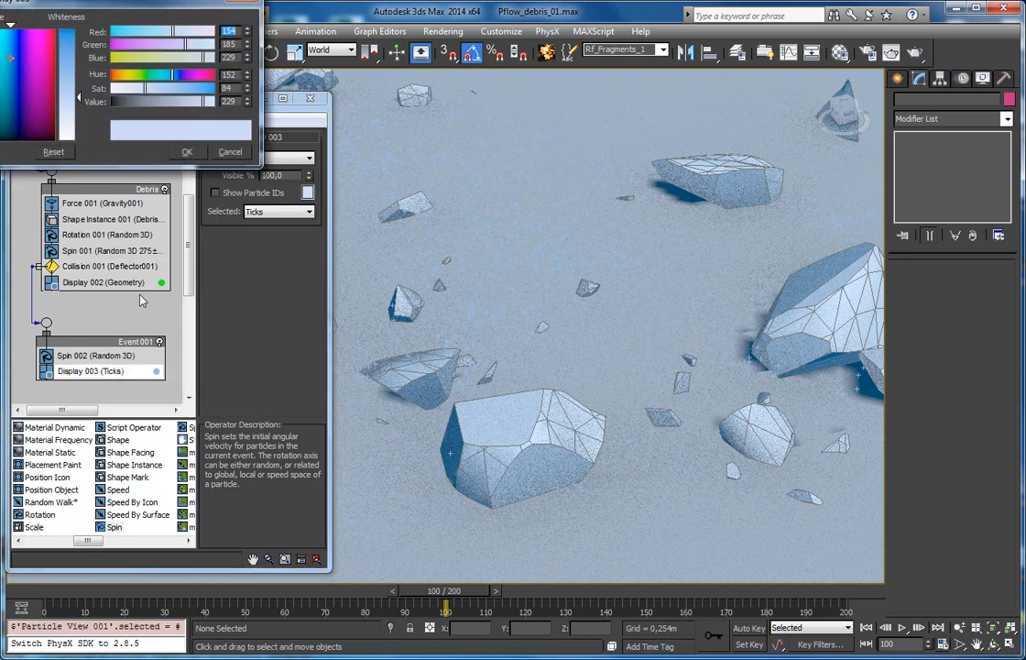
left_click_drag(0, 55, 0, 31)
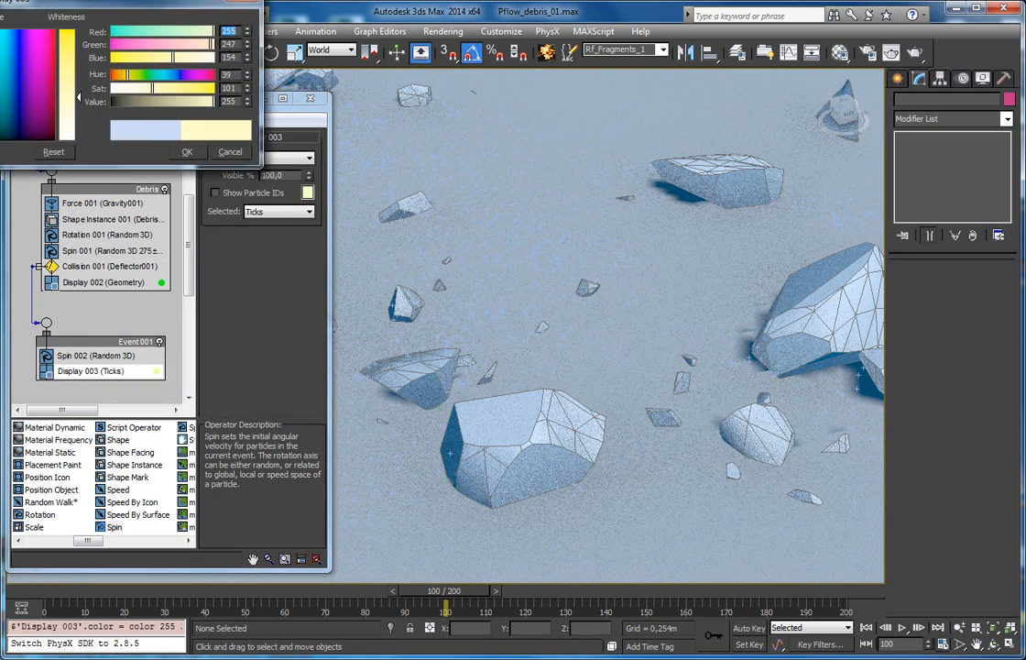
left_click(18, 44)
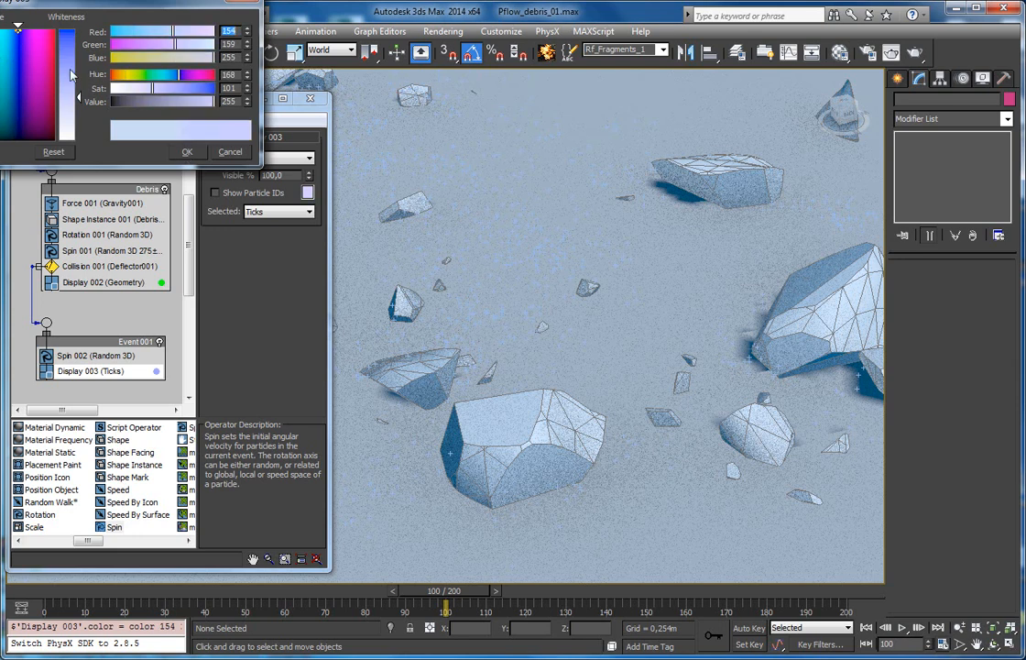
left_click_drag(71, 32, 66, 37)
left_click(187, 152)
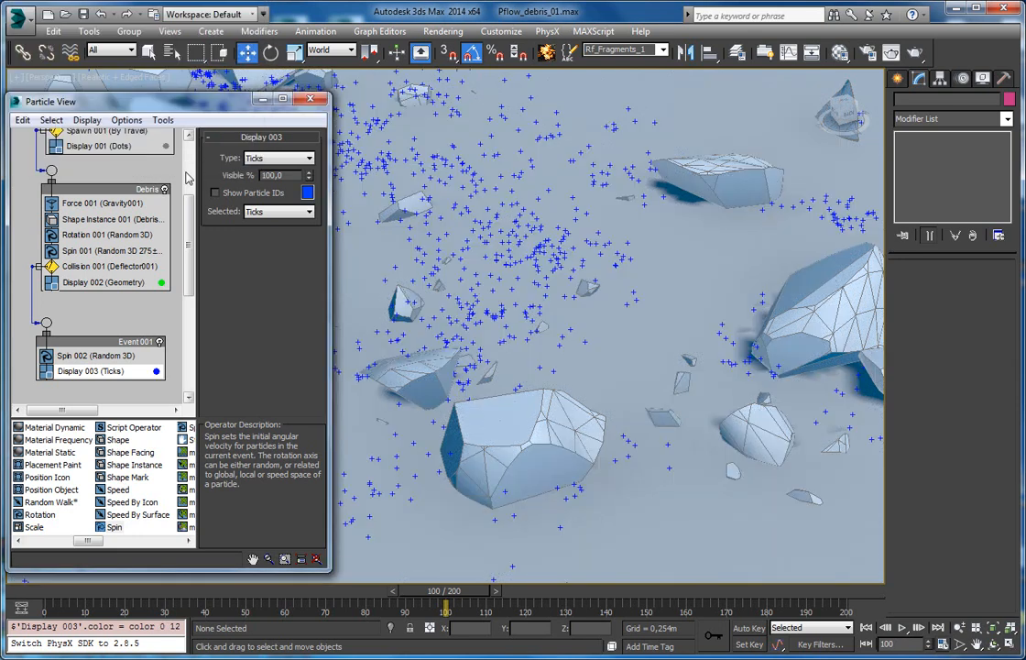
left_click(272, 162)
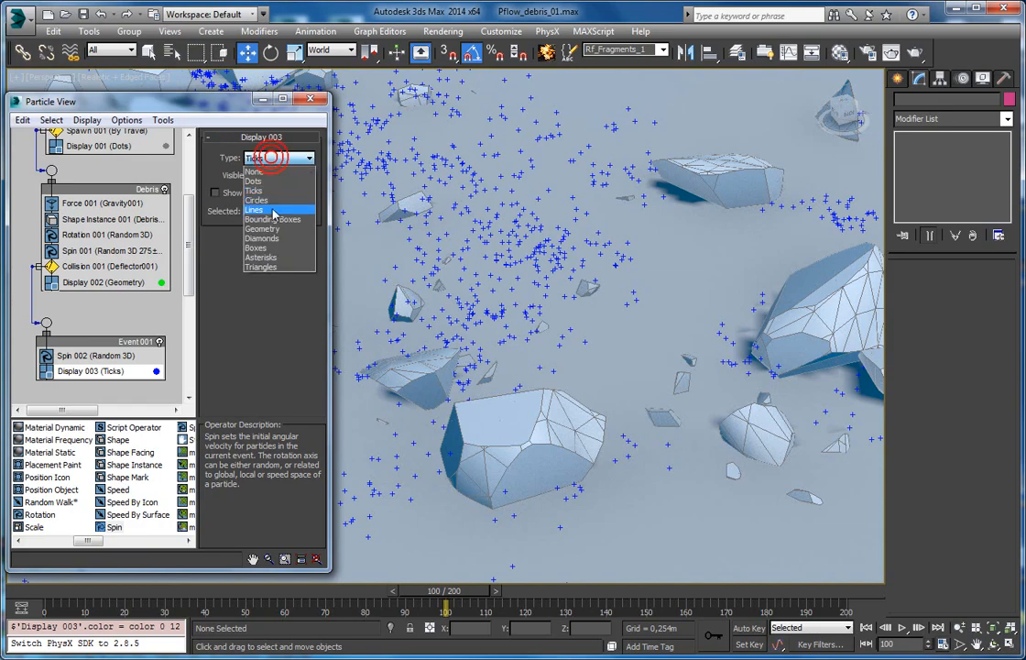
left_click(268, 236)
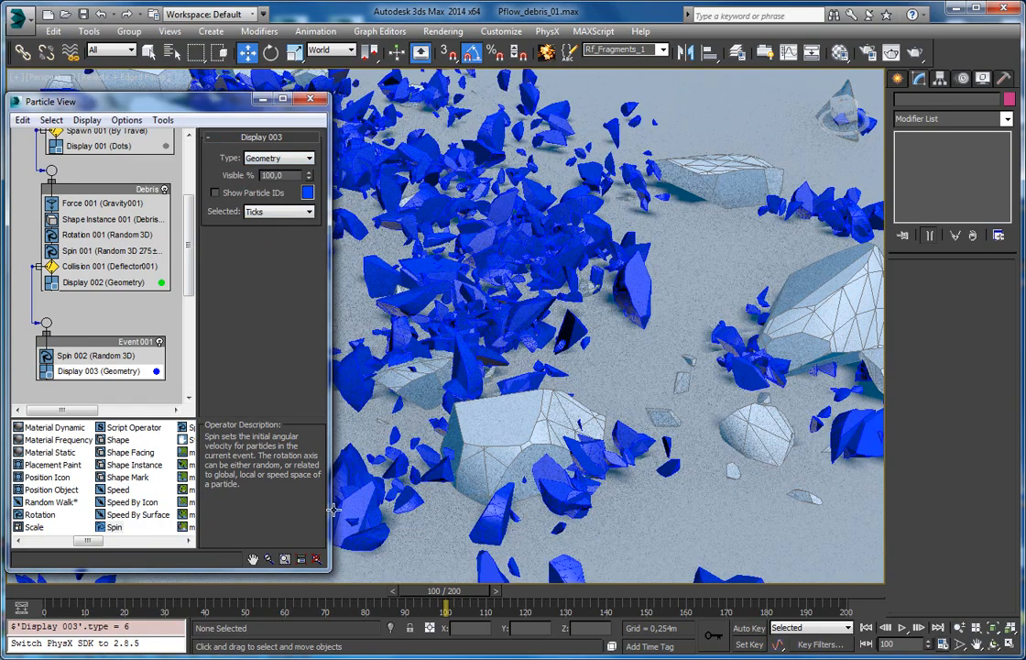
Add a Speed operator with a speed of 0 m to Event 001 between Spin 002 and Display 003
left_click_drag(431, 591, 472, 592)
middle_click_drag(481, 317, 500, 352)
scroll(500, 353, "down", 3)
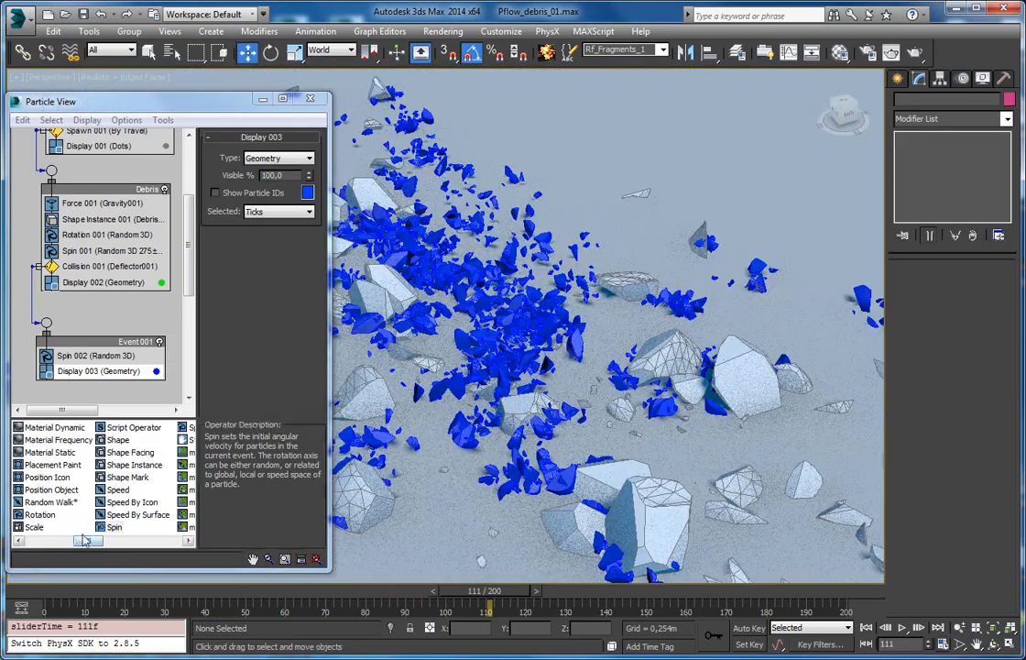
left_click(87, 542)
left_click_drag(118, 489, 103, 366)
left_click(96, 370)
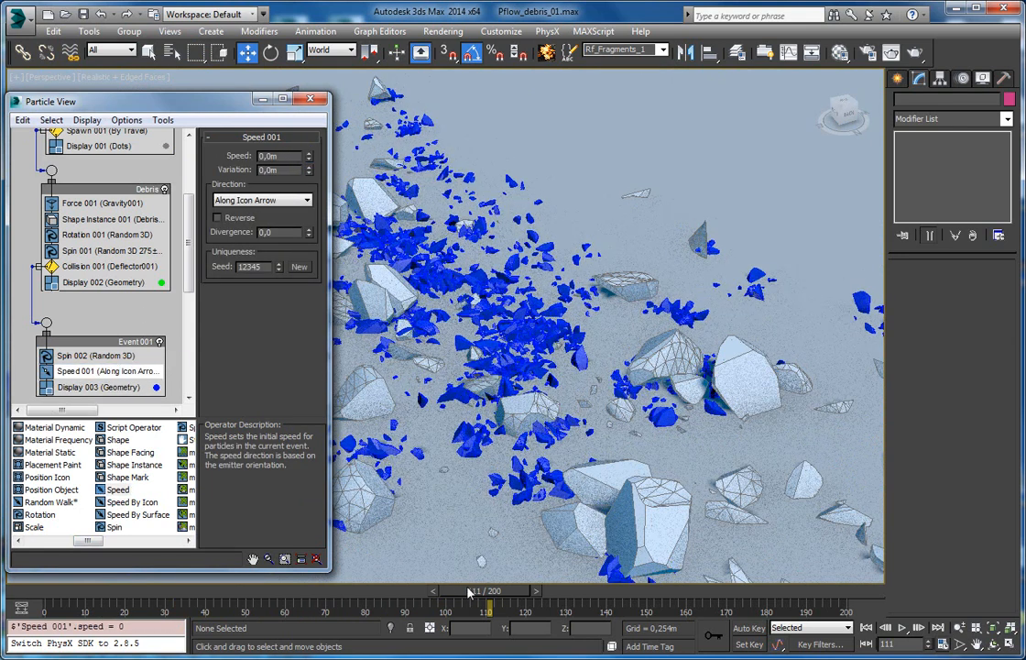
Examine how the debris settles on the ground around frames 60, 48 and 65
left_click_drag(462, 583, 288, 593)
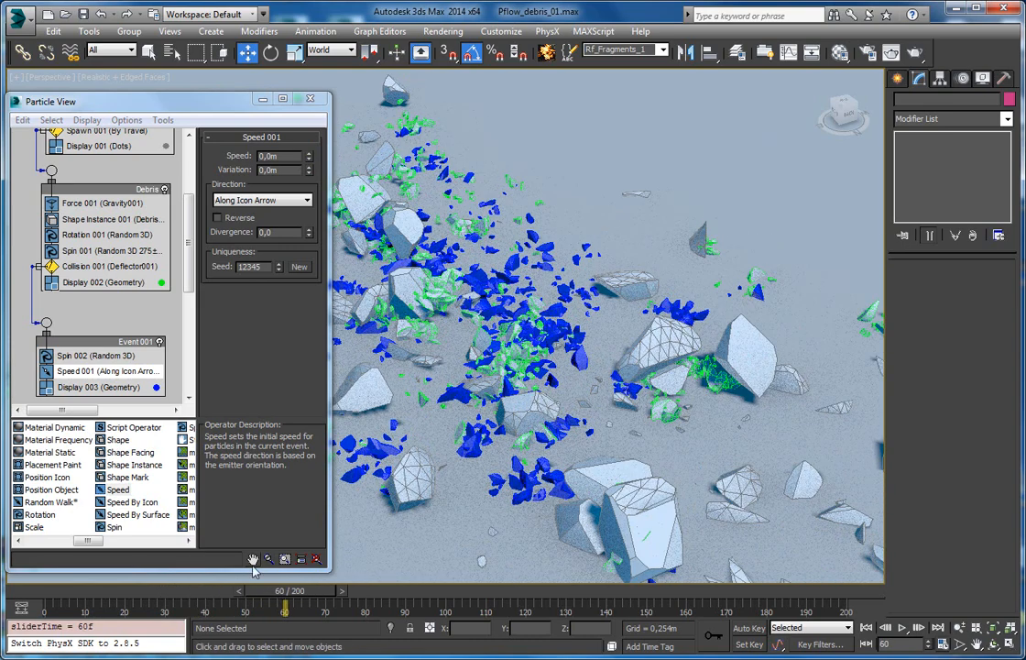
scroll(503, 383, "up", 2)
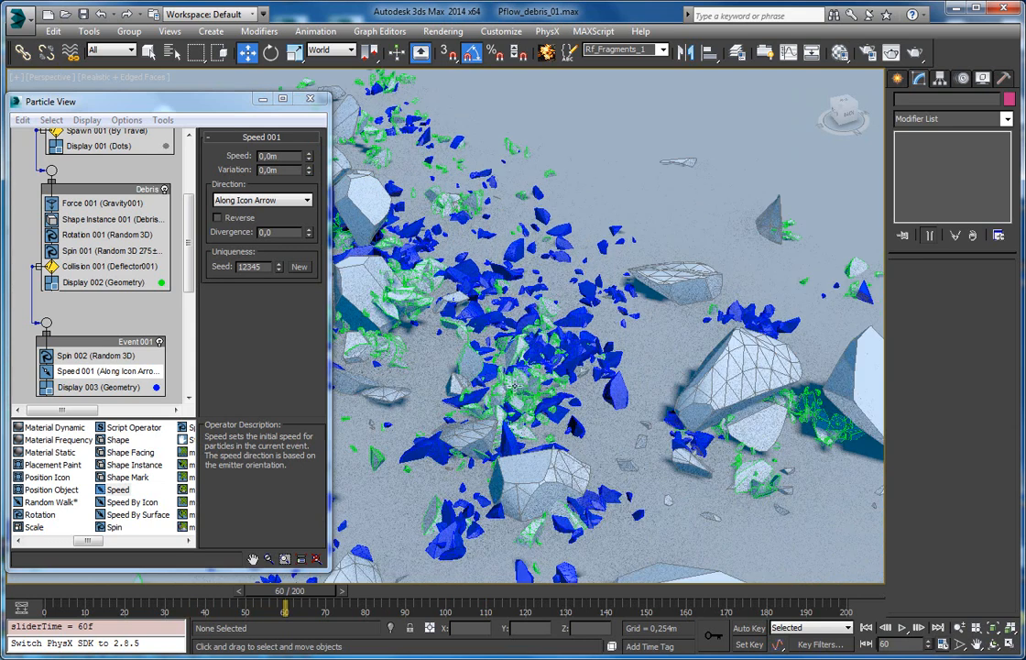
scroll(515, 387, "up", 2)
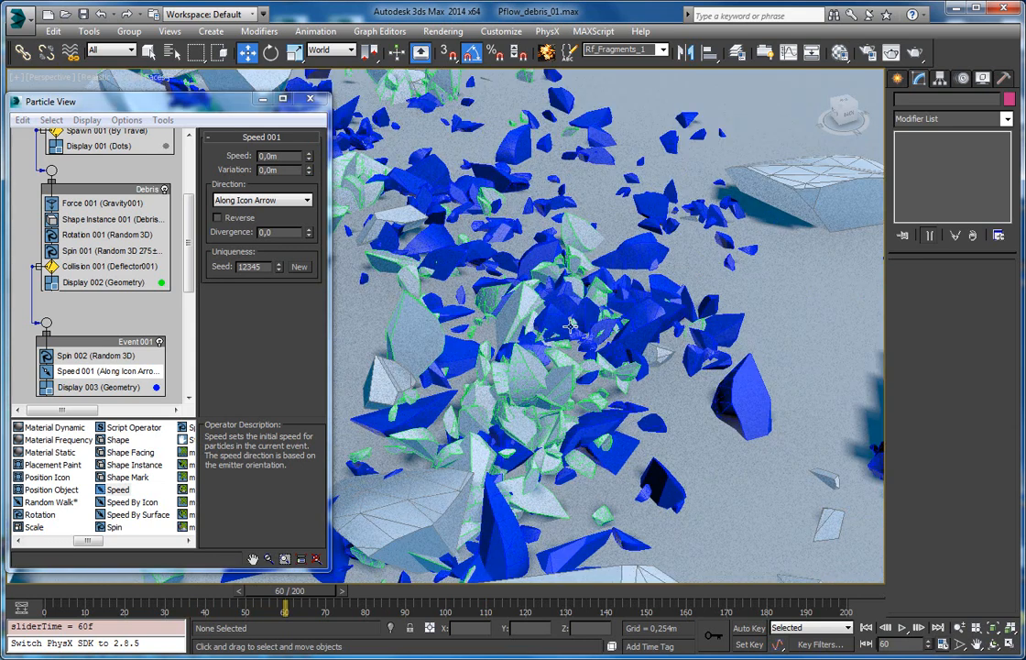
left_click(69, 356)
left_click(69, 370)
mouse_move(300, 595)
left_mouse_down()
mouse_move(355, 595)
mouse_move(229, 605)
mouse_move(243, 612)
mouse_move(284, 597)
left_mouse_up()
scroll(527, 262, "down", 5)
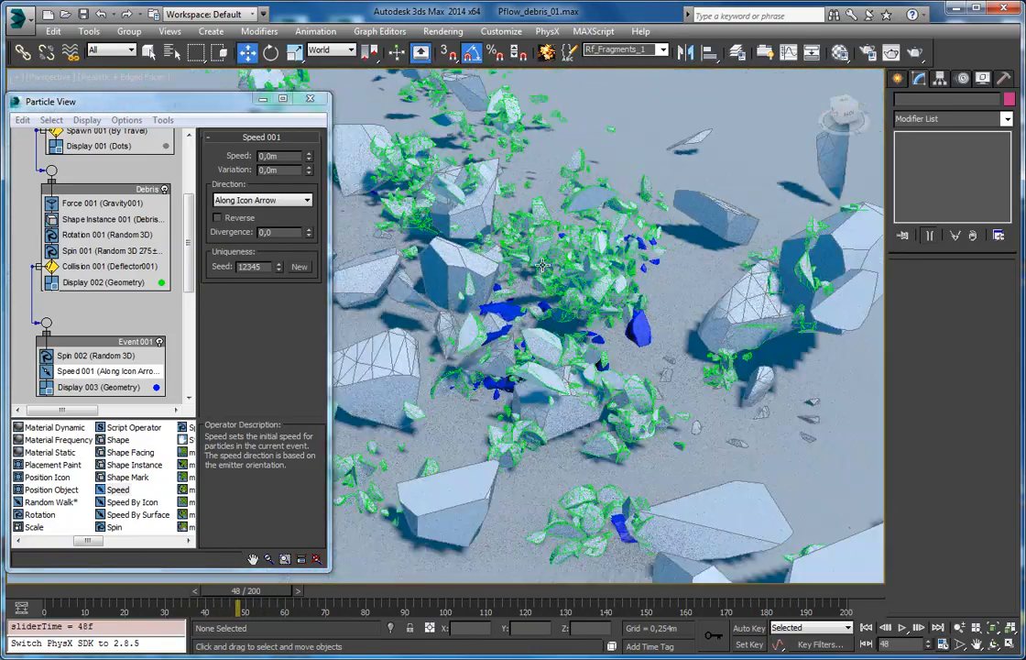
left_click_drag(276, 594, 343, 603)
scroll(527, 379, "up", 6)
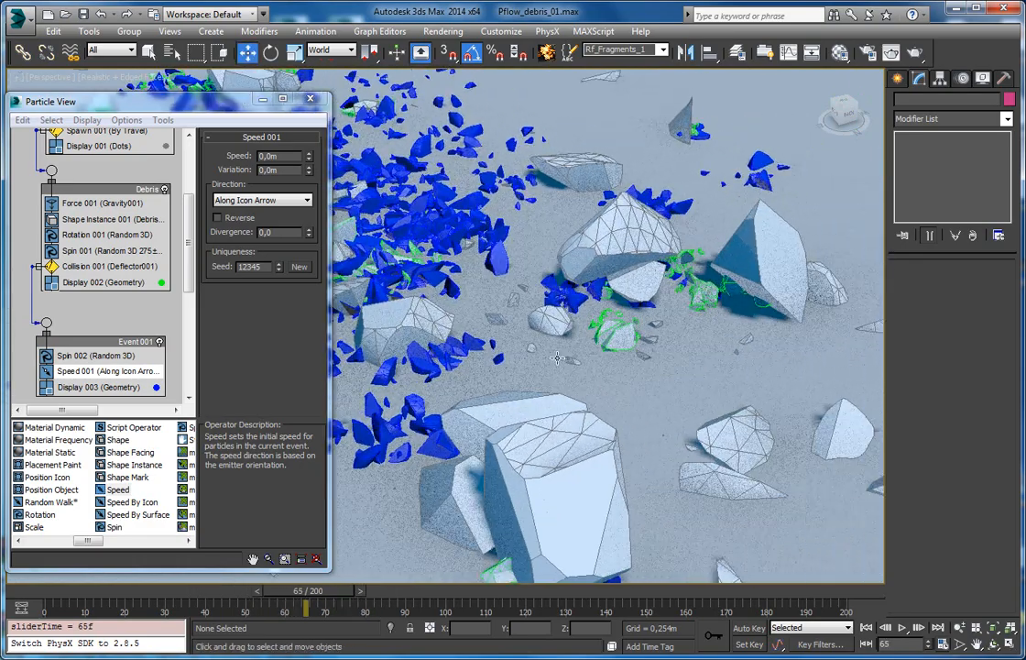
Set the debris Shape Instance scale to 12% and check the piece sizes against the fragments up to frame 68
left_click(657, 335)
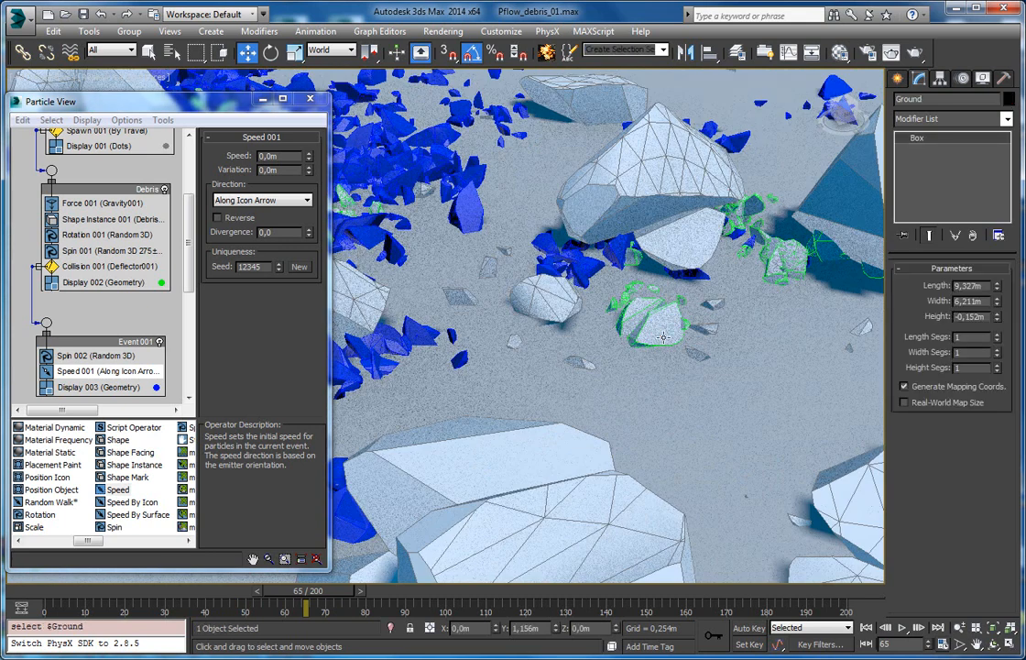
left_click(579, 364)
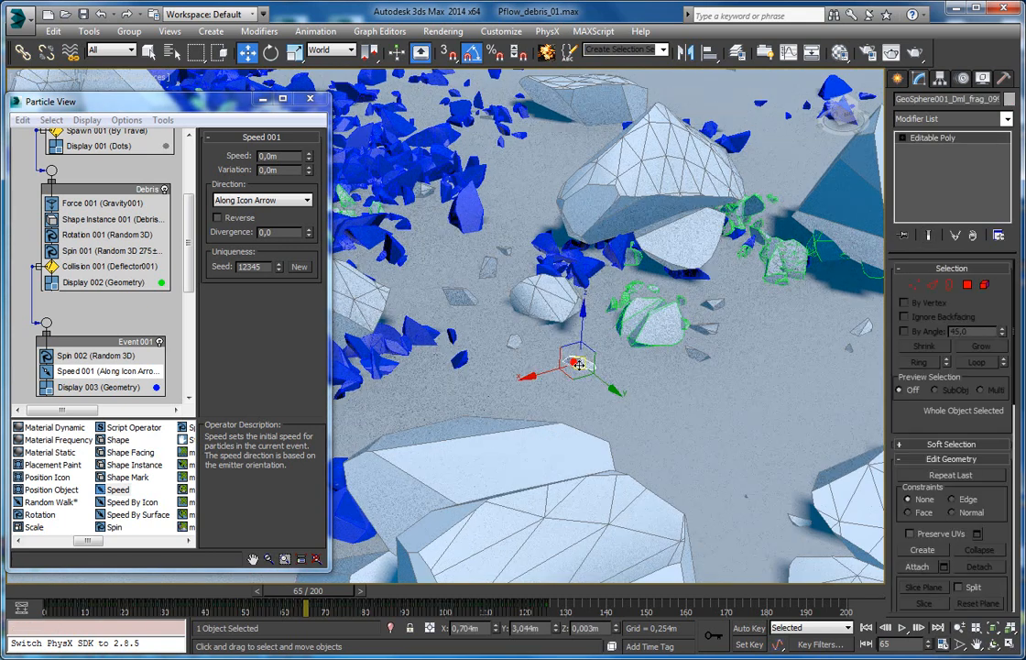
left_click(79, 223)
left_click_drag(308, 286, 314, 299)
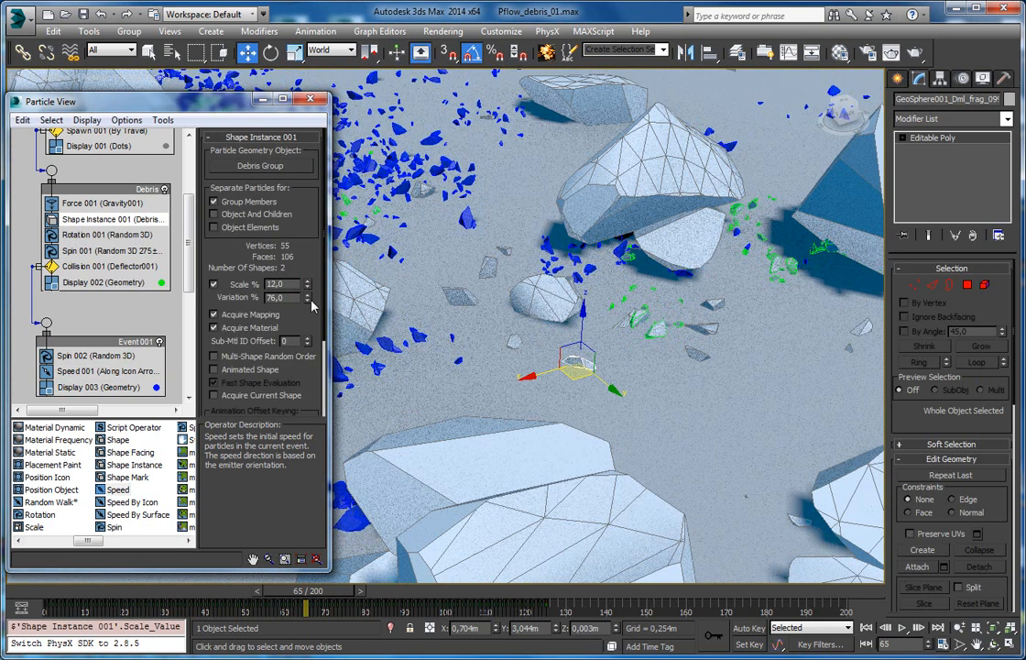
left_click_drag(307, 285, 307, 285)
middle_click_drag(519, 296, 421, 278, "alt")
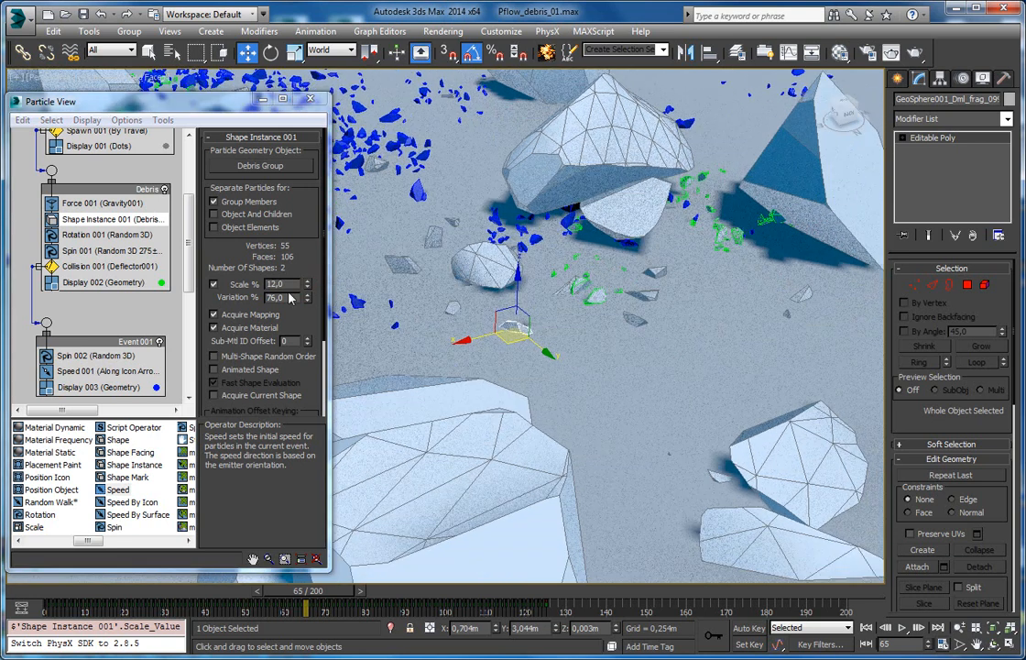
mouse_move(349, 596)
left_mouse_down()
mouse_move(274, 593)
mouse_move(351, 596)
left_mouse_up()
scroll(595, 321, "down", 4)
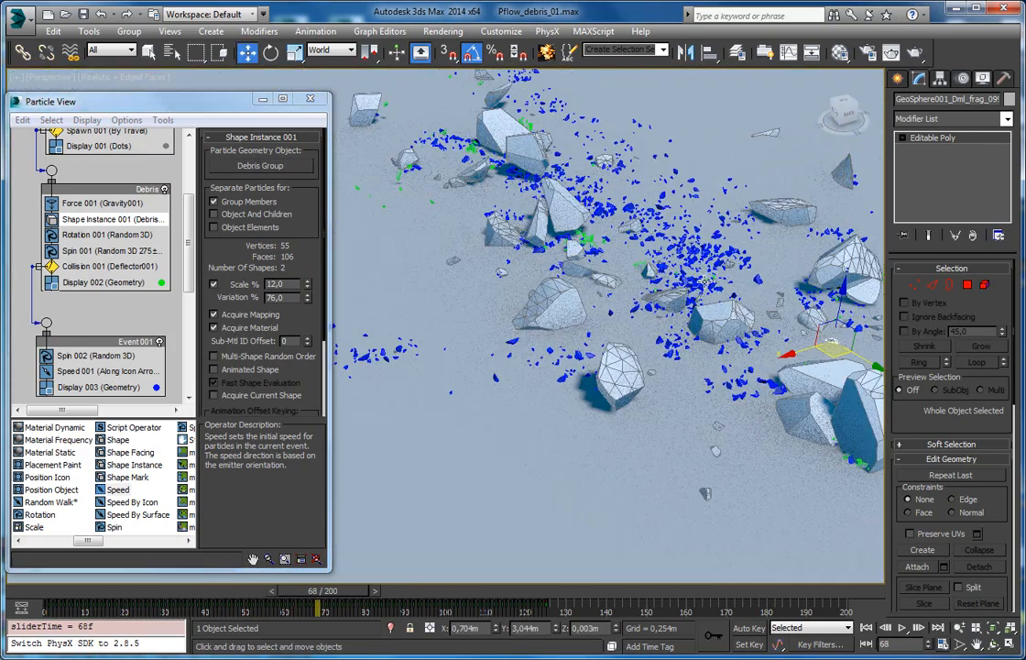
Try a spin rate of 852.5 on the Debris event's Spin operator, checking the motion to frame 59, and settle on 596.75
middle_click_drag(632, 293, 704, 282, "alt")
left_click_drag(346, 593, 292, 591)
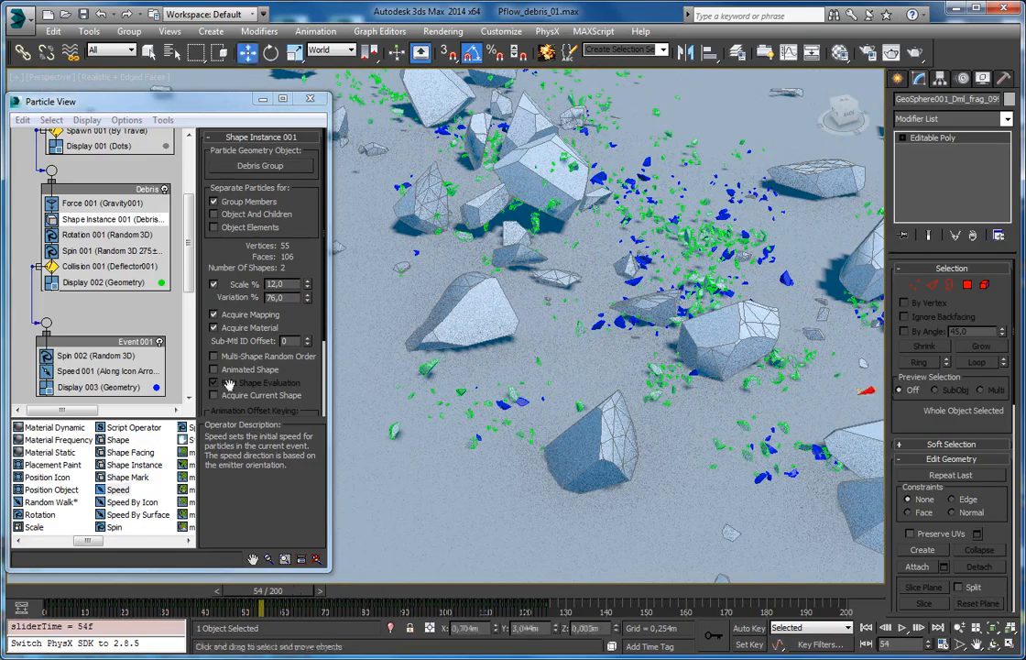
left_click(86, 356)
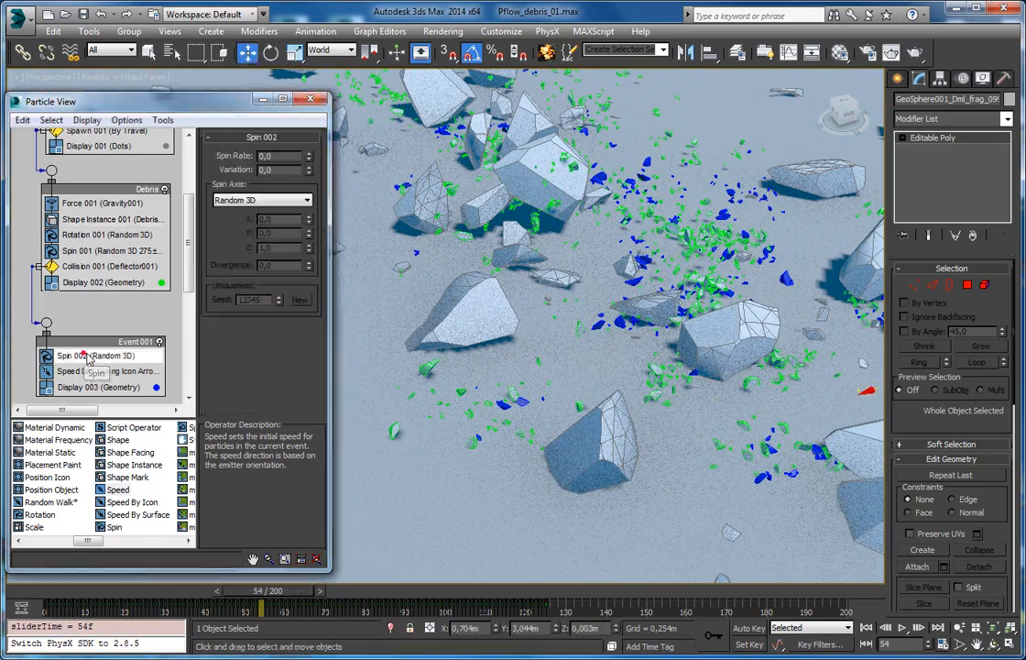
left_click(71, 251)
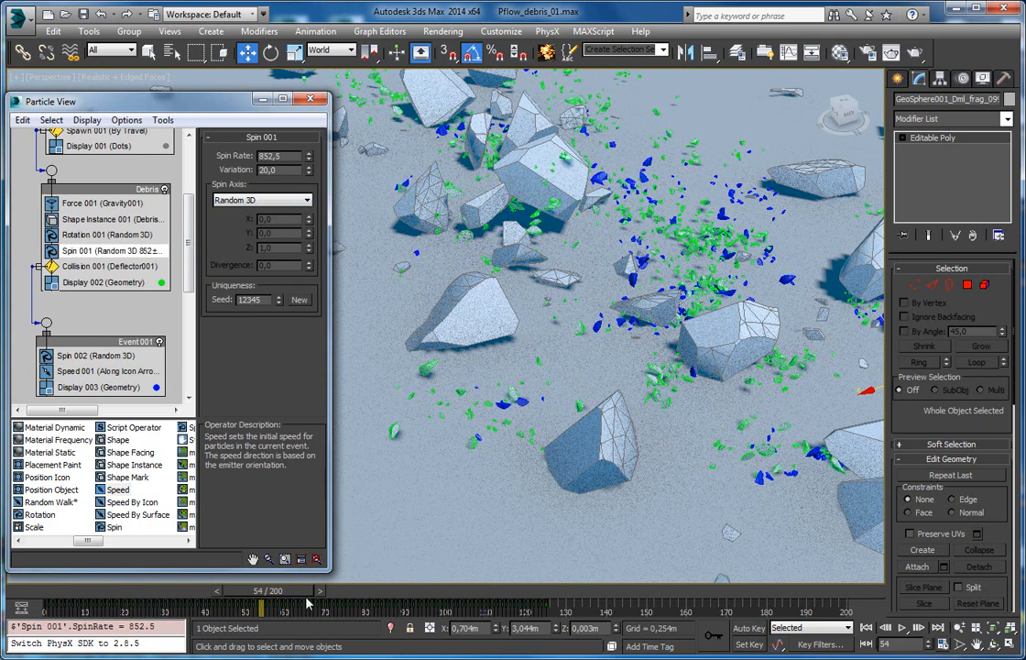
left_click_drag(291, 591, 315, 600)
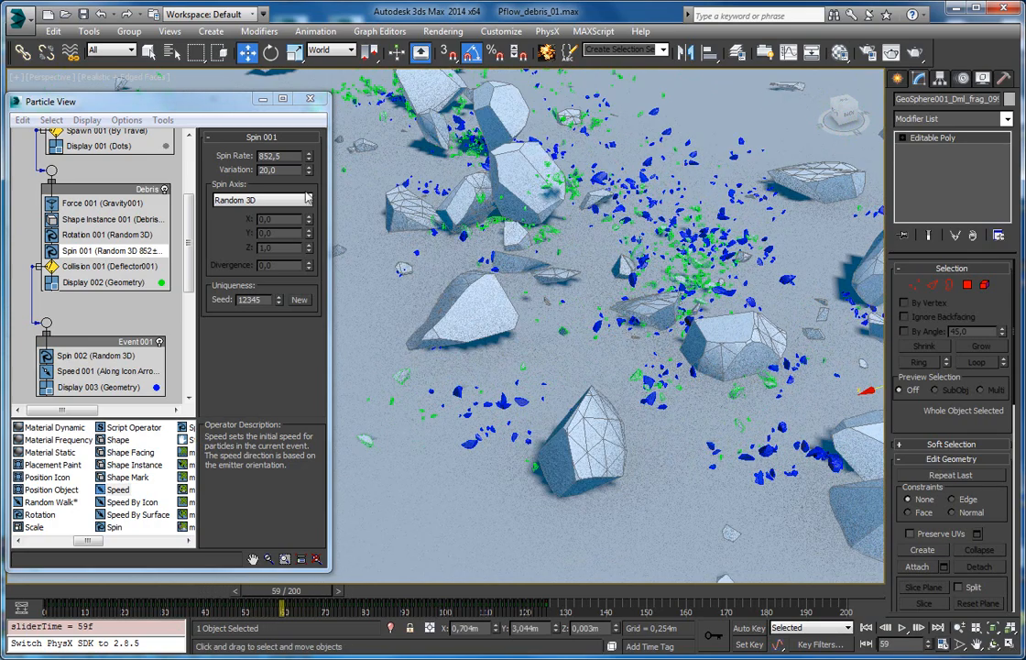
left_click_drag(310, 163, 310, 179)
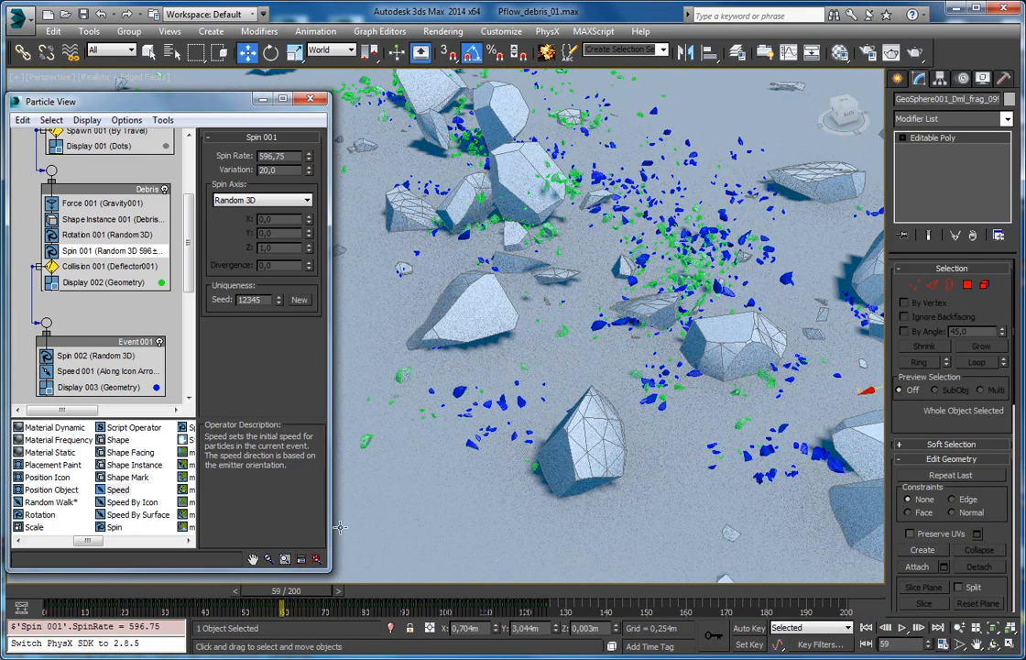
Reposition Event 001 in the particle diagram and turn off edged faces in the viewport at frame 50
left_click_drag(319, 593, 162, 591)
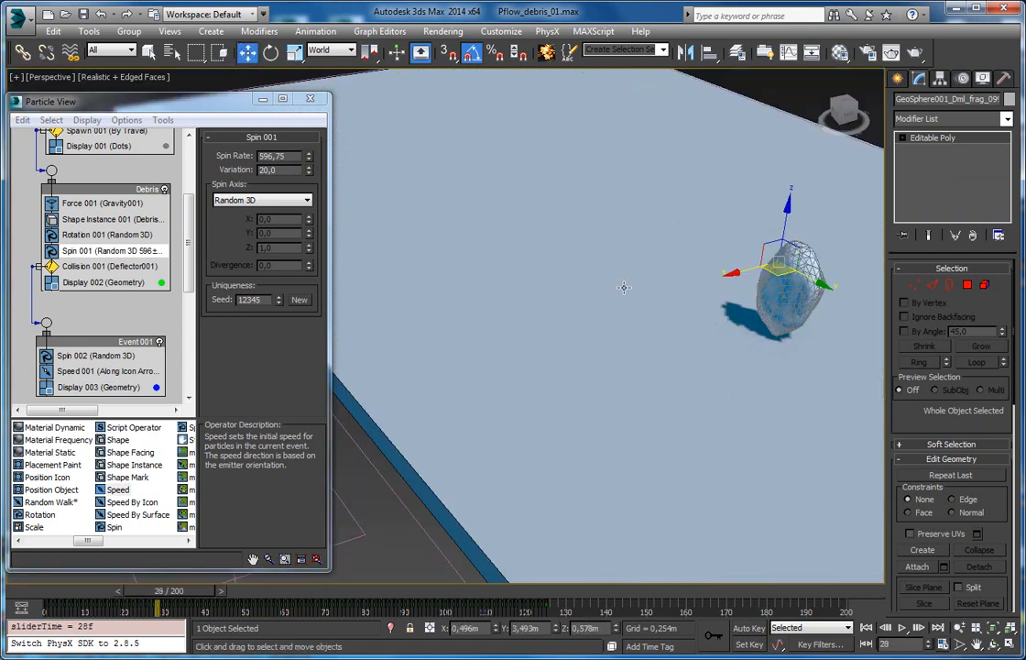
middle_click_drag(624, 294, 505, 333, "alt")
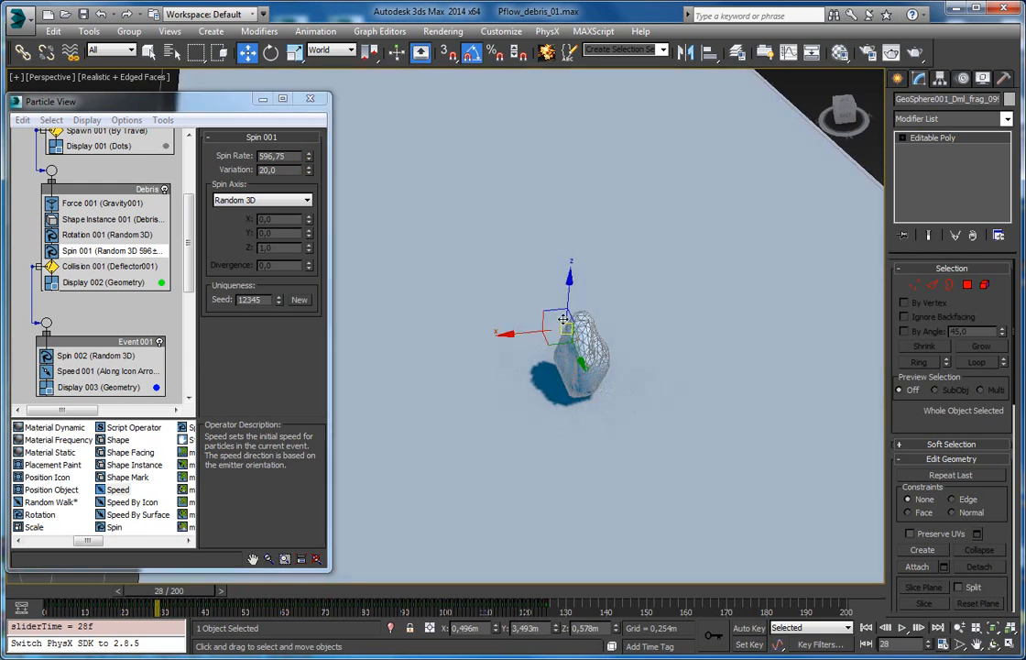
left_click_drag(102, 345, 98, 324)
scroll(117, 310, "up", 5)
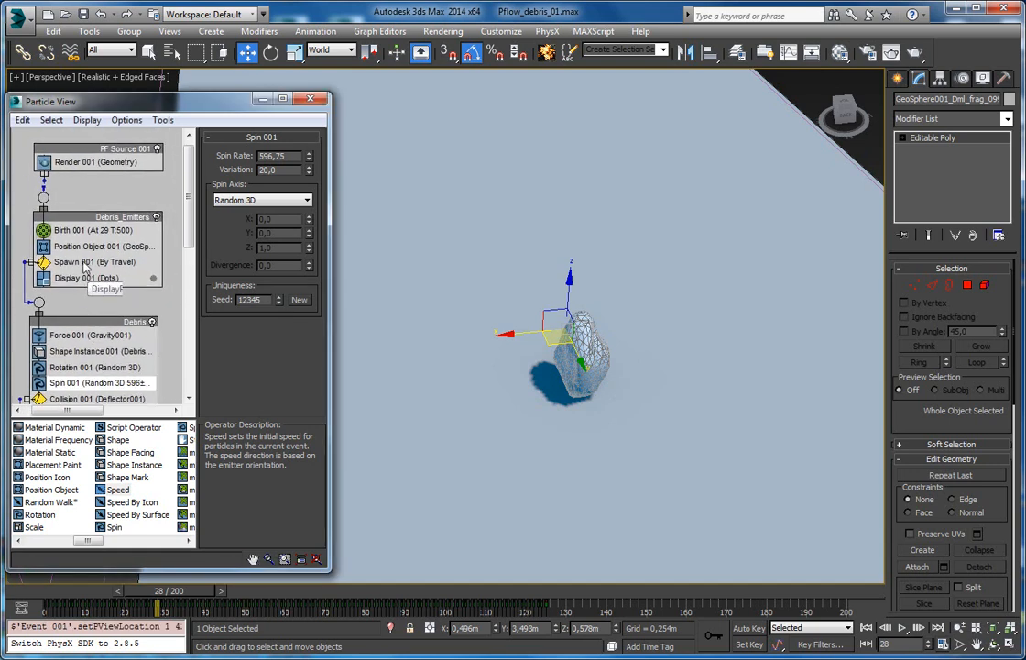
scroll(101, 290, "down", 3)
left_click_drag(202, 600, 286, 578)
key("F4")
key("w")
Change the Debris event's display colour from green to a muted grey-brown rock tone
left_click(153, 333)
left_click_drag(30, 103, 29, 139)
left_click_drag(76, 34, 79, 85)
left_click(196, 154)
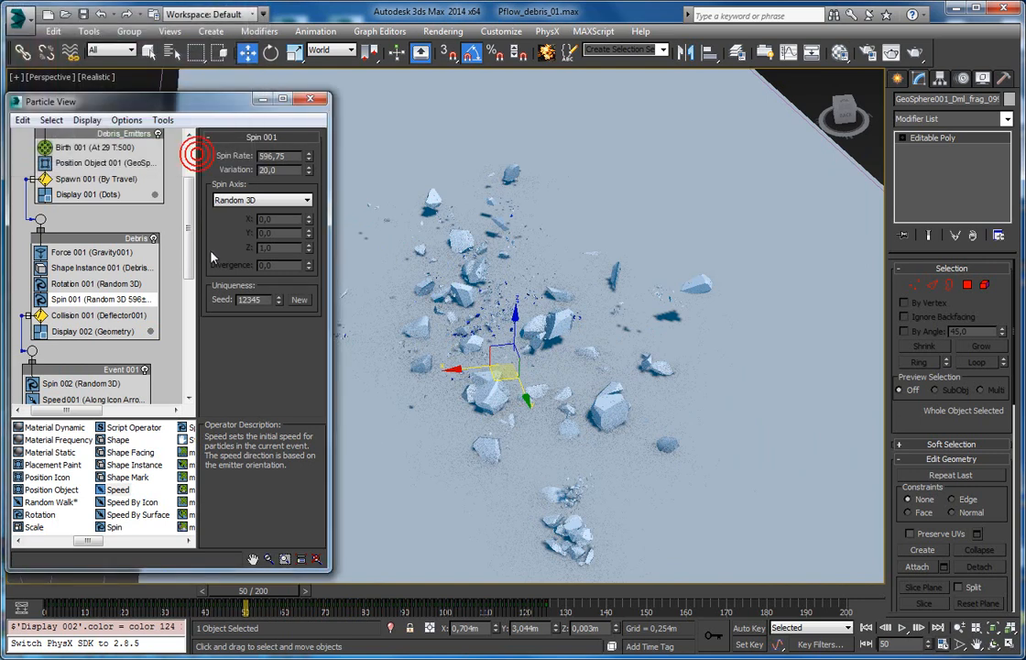
Change Event 001's display colour from blue to a muted grey-brown matching the Debris event
scroll(163, 352, "down", 3)
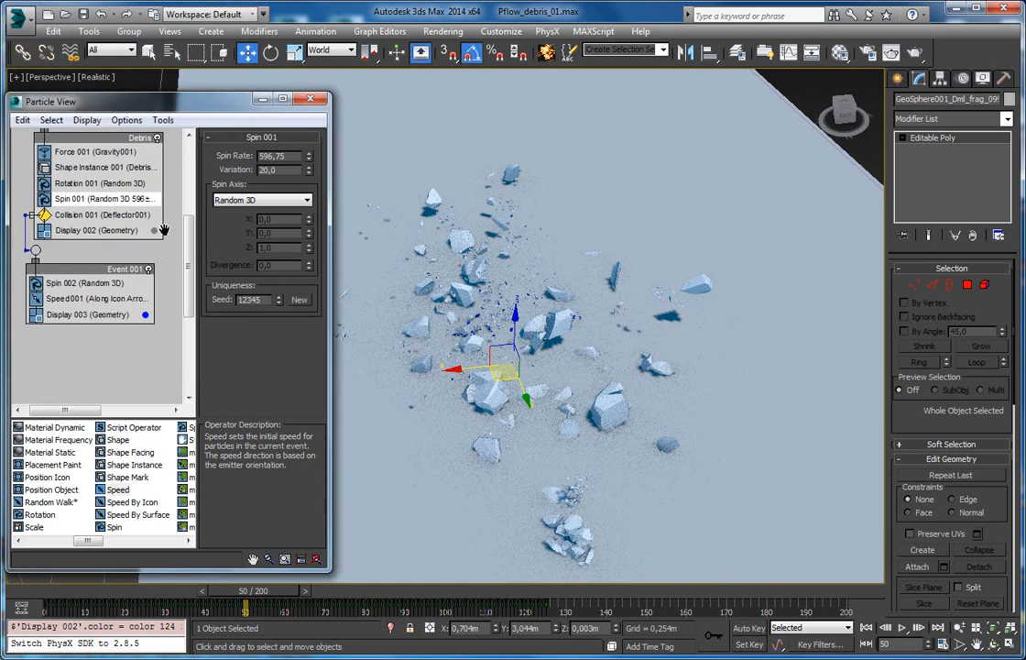
left_click(145, 311)
mouse_move(28, 130)
left_mouse_down()
mouse_move(44, 140)
mouse_move(35, 140)
left_mouse_up()
left_click(55, 88)
left_click(187, 152)
Scrub to frame 63 and examine the recoloured debris around the fragments from a lower, closer angle
mouse_move(273, 597)
left_mouse_down()
mouse_move(178, 597)
mouse_move(294, 593)
left_mouse_up()
key("w")
scroll(633, 347, "up", 4)
middle_click_drag(513, 367, 655, 389)
middle_click_drag(655, 390, 710, 307, "alt")
mouse_move(328, 595)
left_mouse_down()
mouse_move(137, 594)
mouse_move(337, 591)
left_mouse_up()
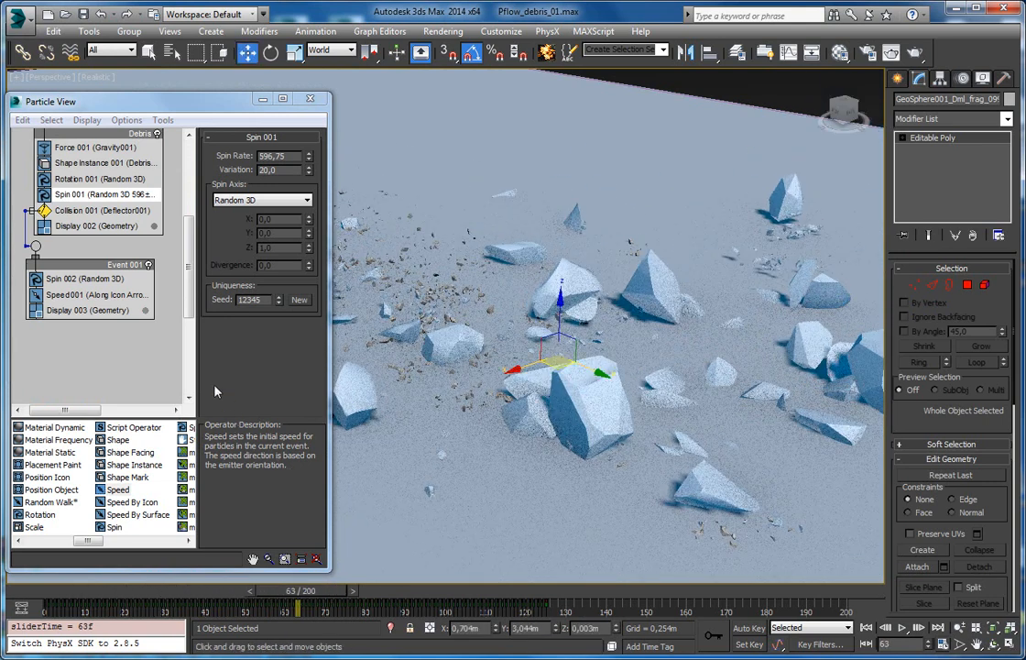
Enlarge the debris pieces by setting the scale of the Debris event's Shape Instance 001 to 17%, viewing frame 55
scroll(524, 407, "up", 4)
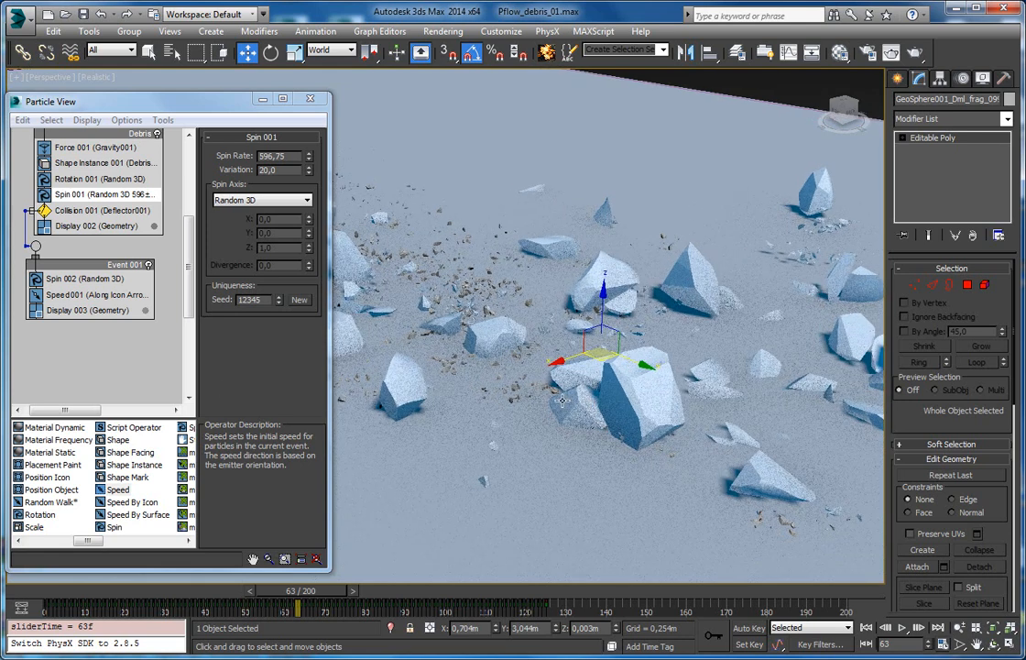
left_click_drag(323, 593, 275, 612)
scroll(518, 406, "down", 5)
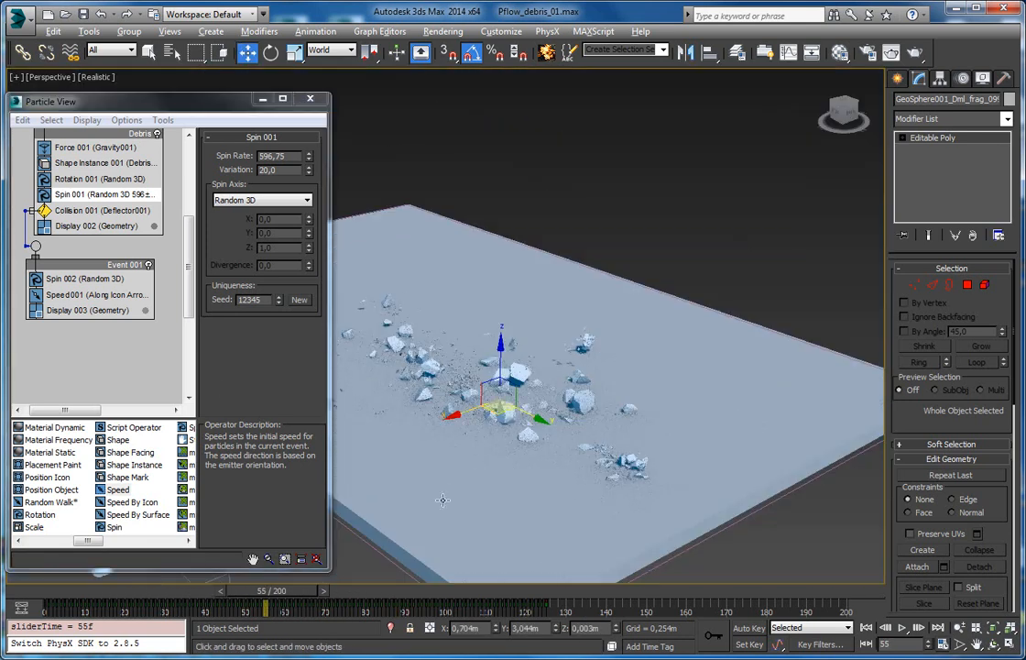
middle_click_drag(367, 567, 440, 489, "alt")
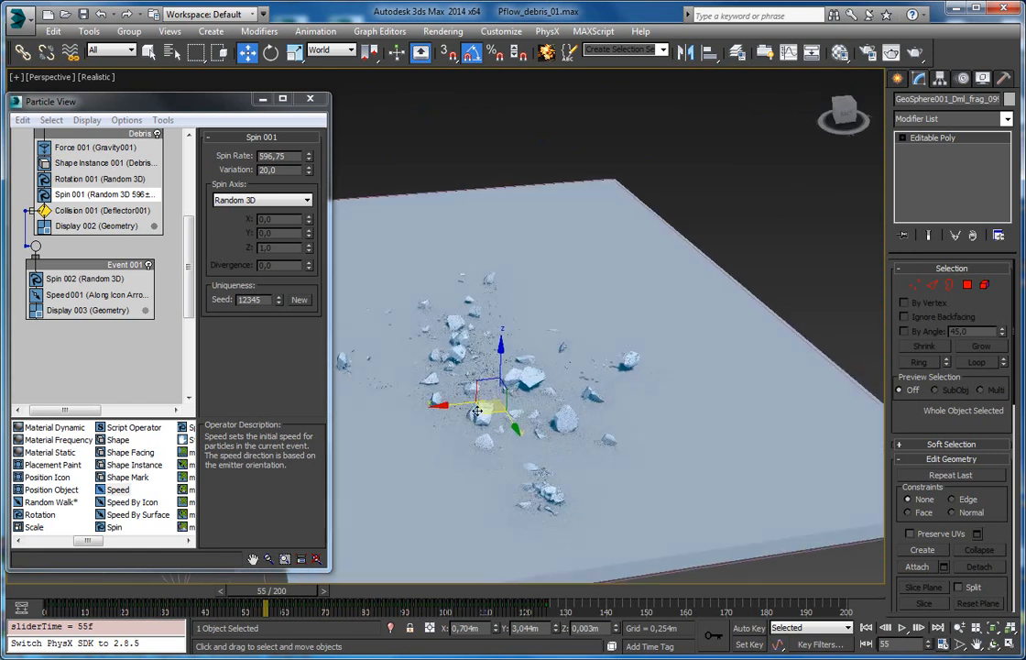
middle_click_drag(488, 425, 475, 458, "alt")
scroll(472, 463, "up", 5)
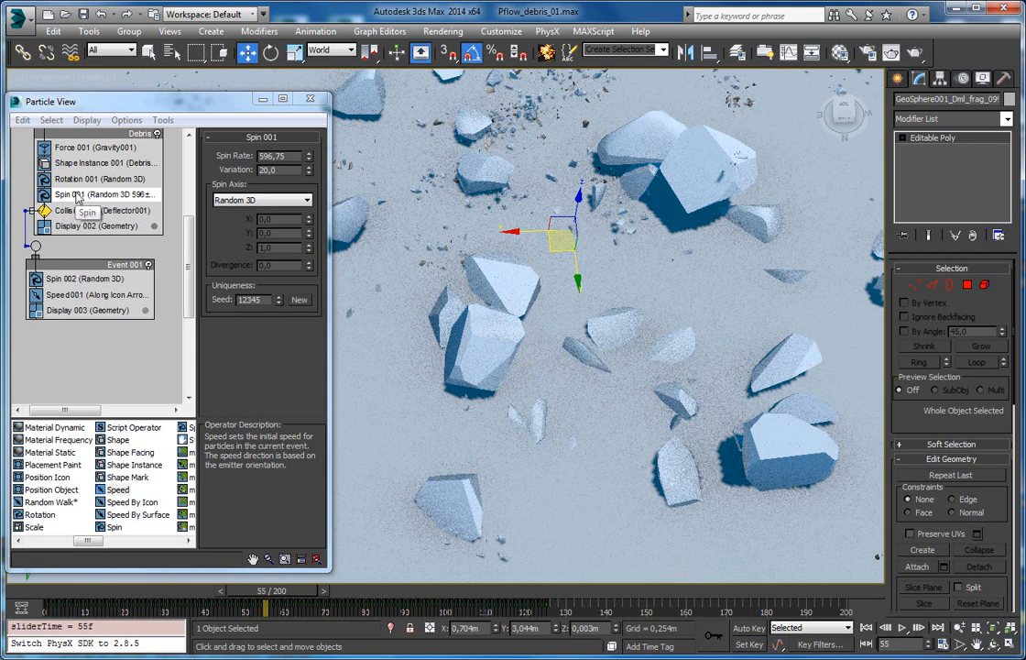
left_click(92, 163)
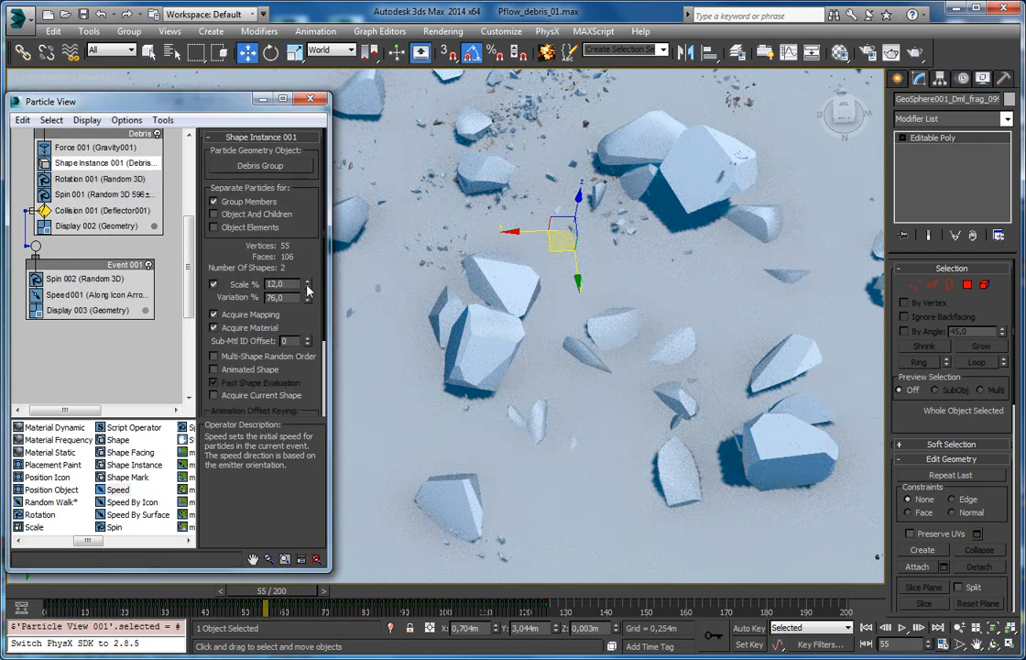
left_click_drag(309, 290, 309, 273)
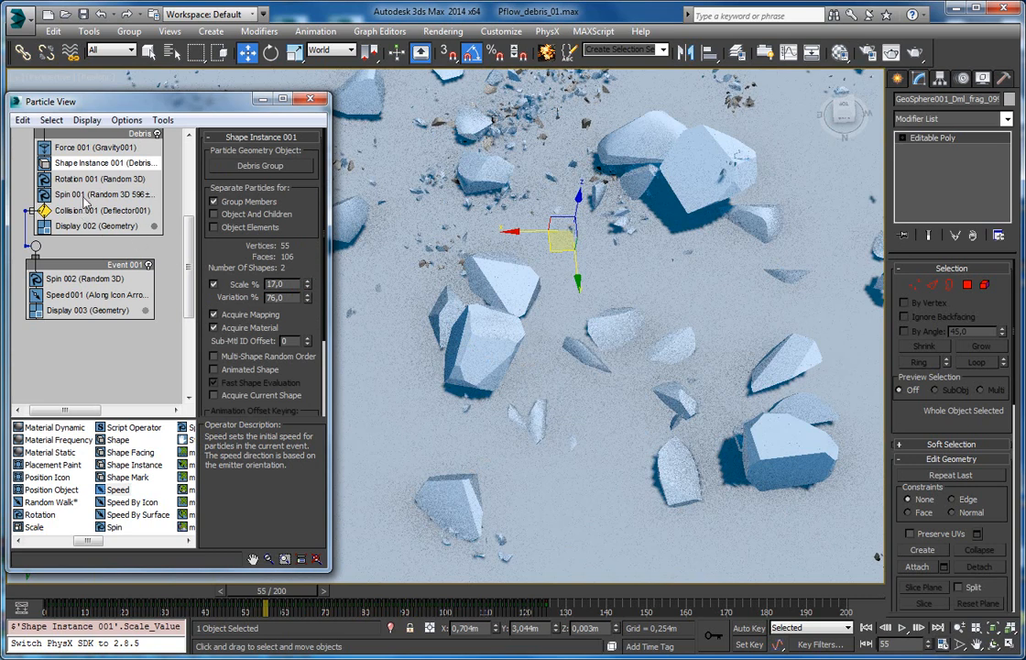
Set the Birth 001 amount in the Debris_Emitters event to 700 particles
middle_click_drag(108, 258, 112, 389)
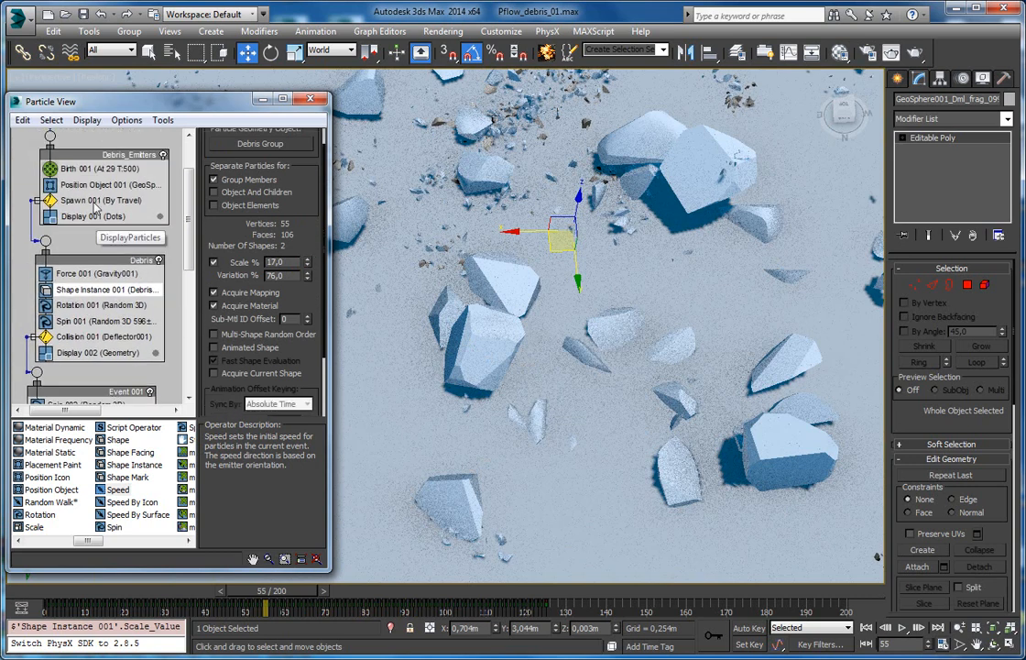
left_click(80, 170)
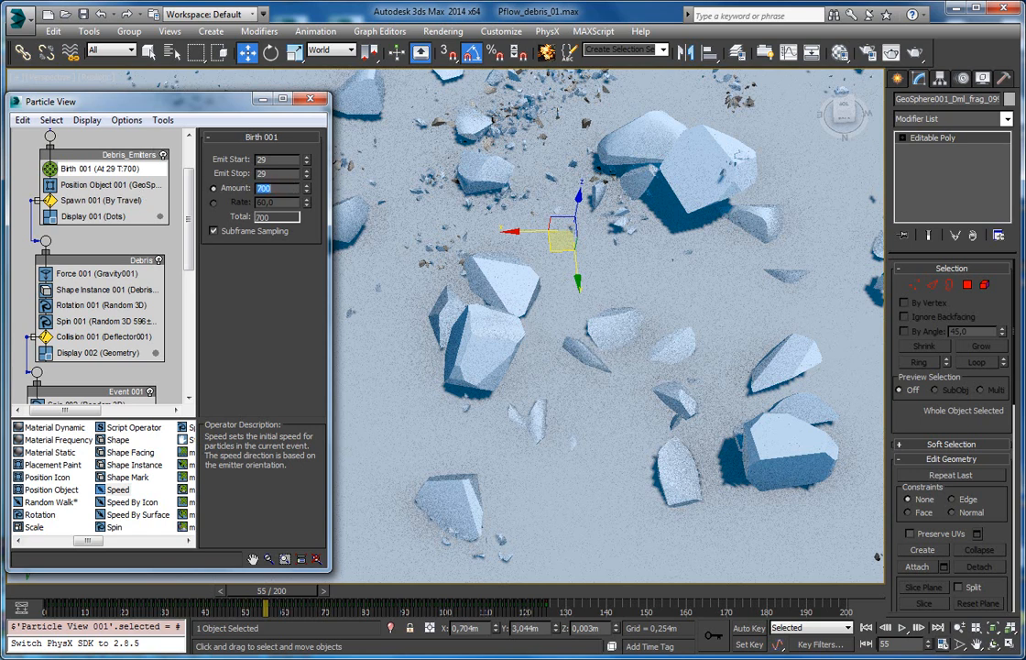
key("Return")
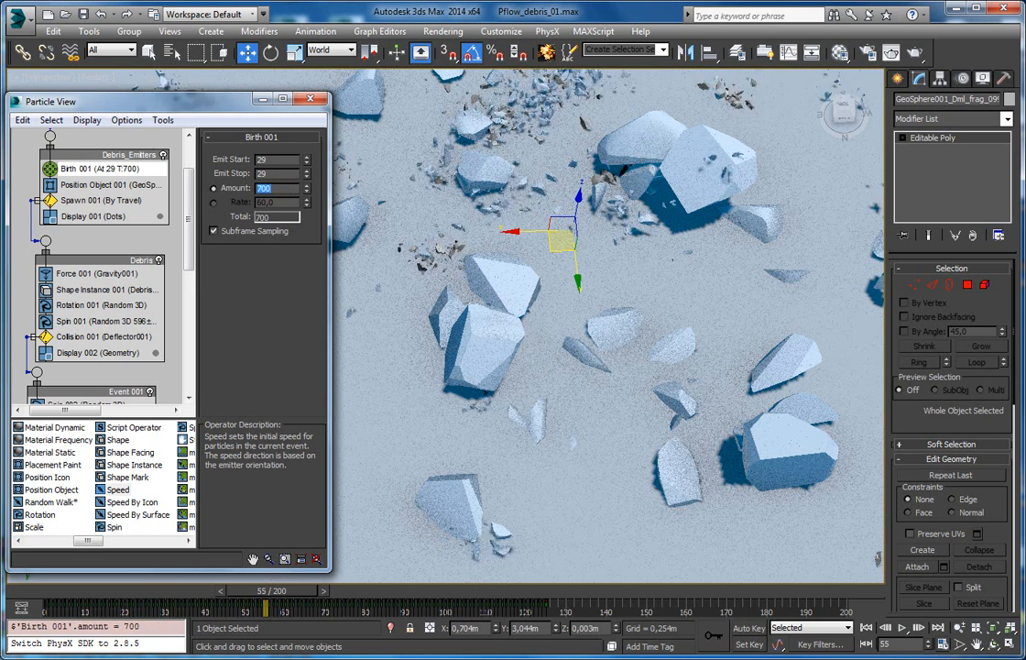
Set Spawn 001's travel step size to 0.702 m, its offspring count to 4 and its offspring variation to 49%
left_click(74, 201)
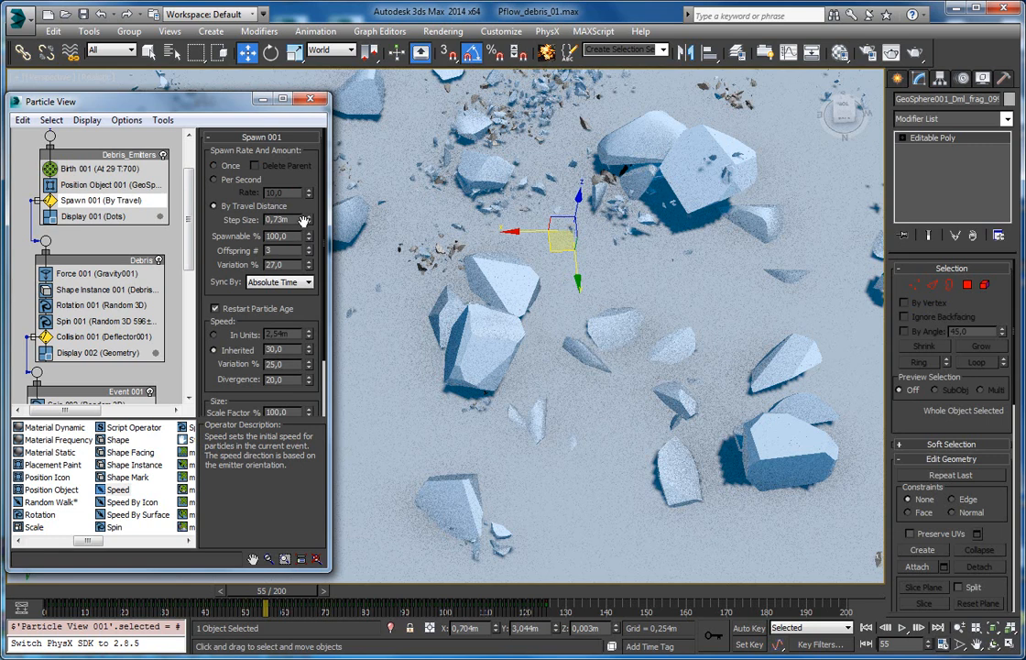
left_click_drag(308, 230, 308, 258)
scroll(503, 274, "down", 12)
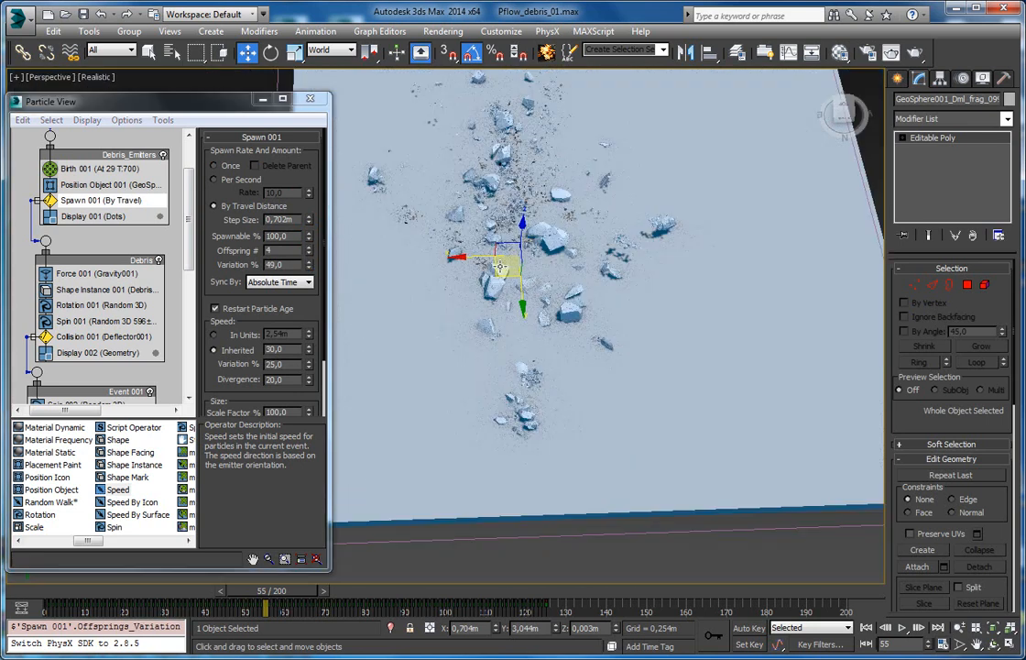
scroll(504, 229, "up", 6)
middle_click_drag(505, 229, 555, 217, "alt")
scroll(555, 217, "up", 2)
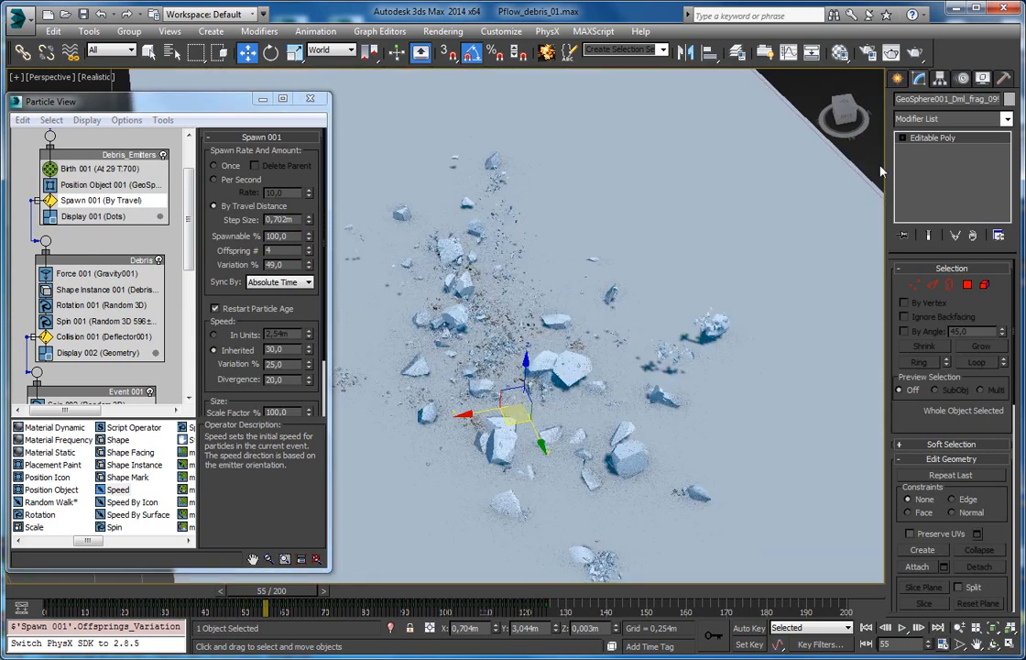
Scrub from frame 47 to frame 73 and examine the debris trail behind an outlying rock fragment
left_click(862, 149)
left_click_drag(275, 594, 238, 612)
key("w")
middle_click_drag(604, 362, 560, 412)
scroll(560, 412, "up", 5)
middle_click_drag(644, 277, 528, 446)
scroll(529, 447, "up", 2)
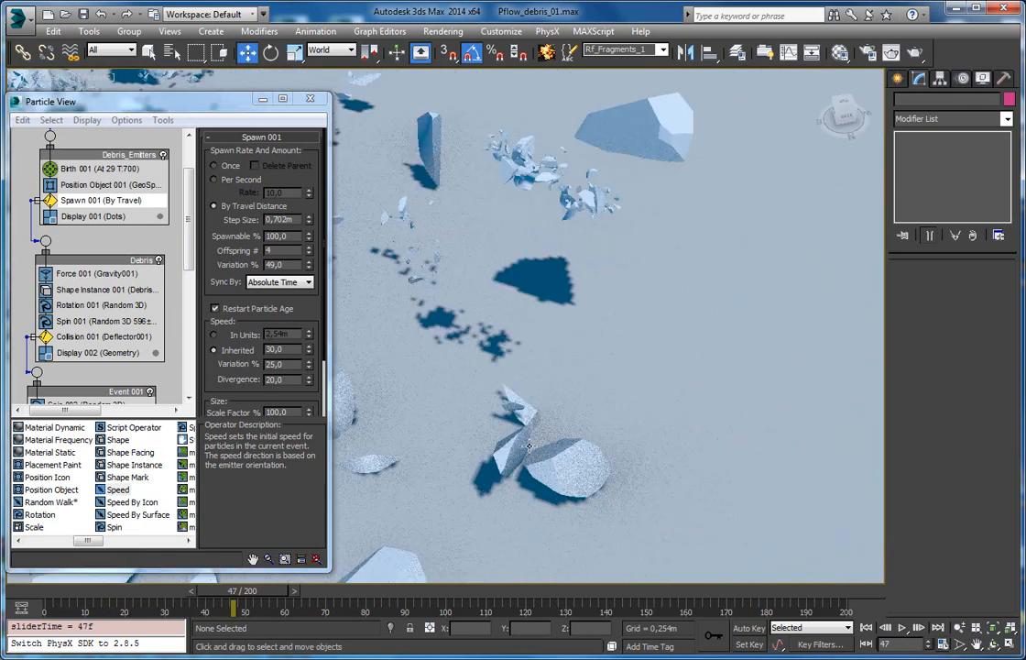
left_click(647, 139)
left_click_drag(243, 604, 344, 596)
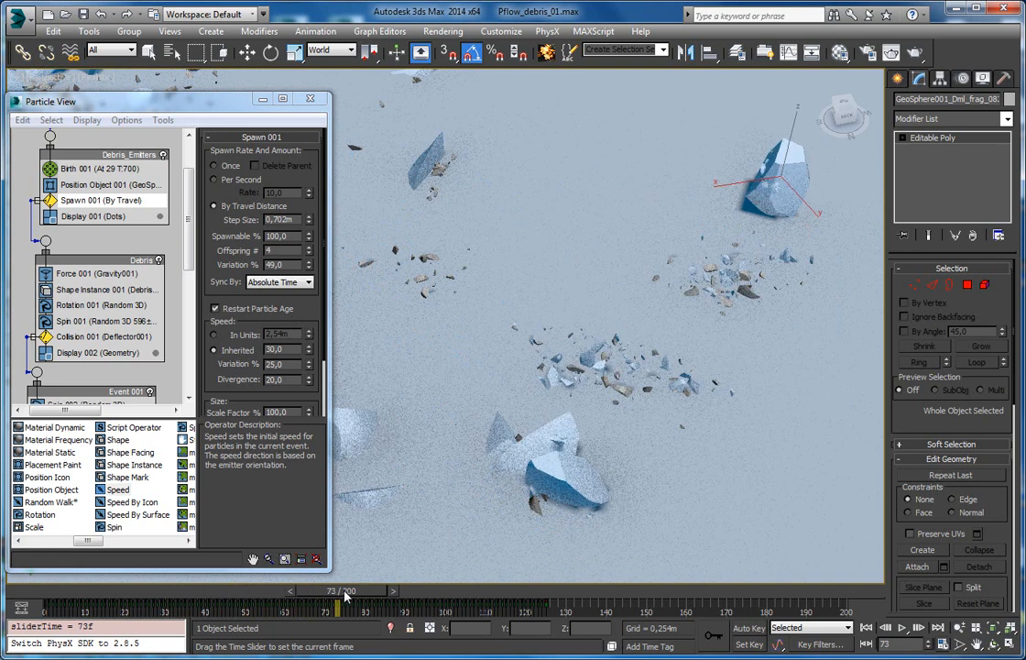
key("w")
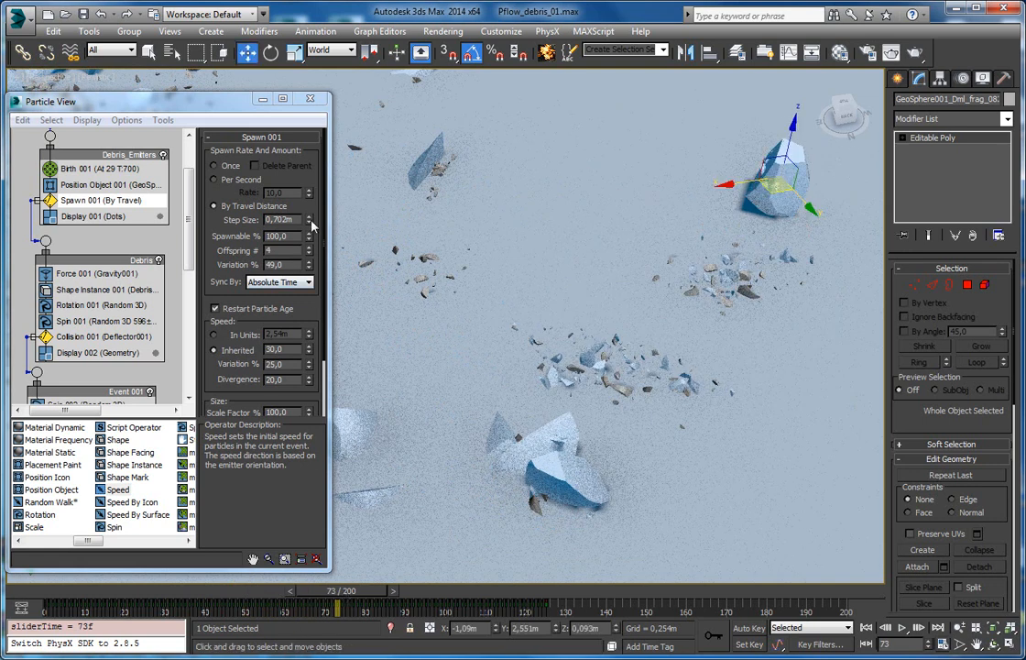
Set Spawn 001's travel step size to 0.377 m and its offspring count to 2
left_click_drag(310, 225, 309, 249)
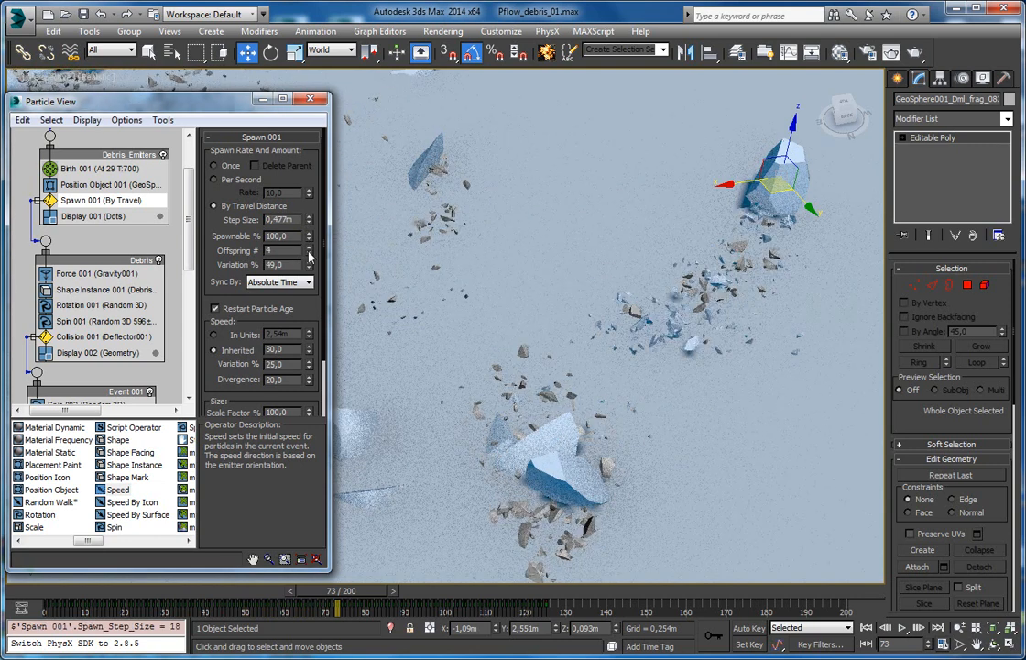
left_click_drag(310, 229, 310, 255)
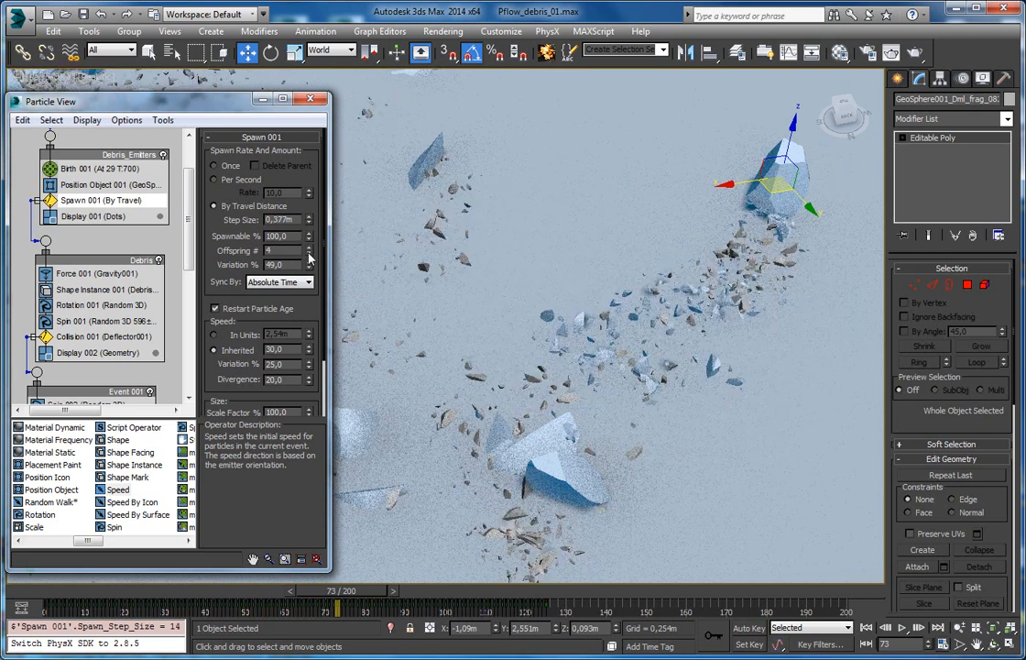
left_click(309, 254)
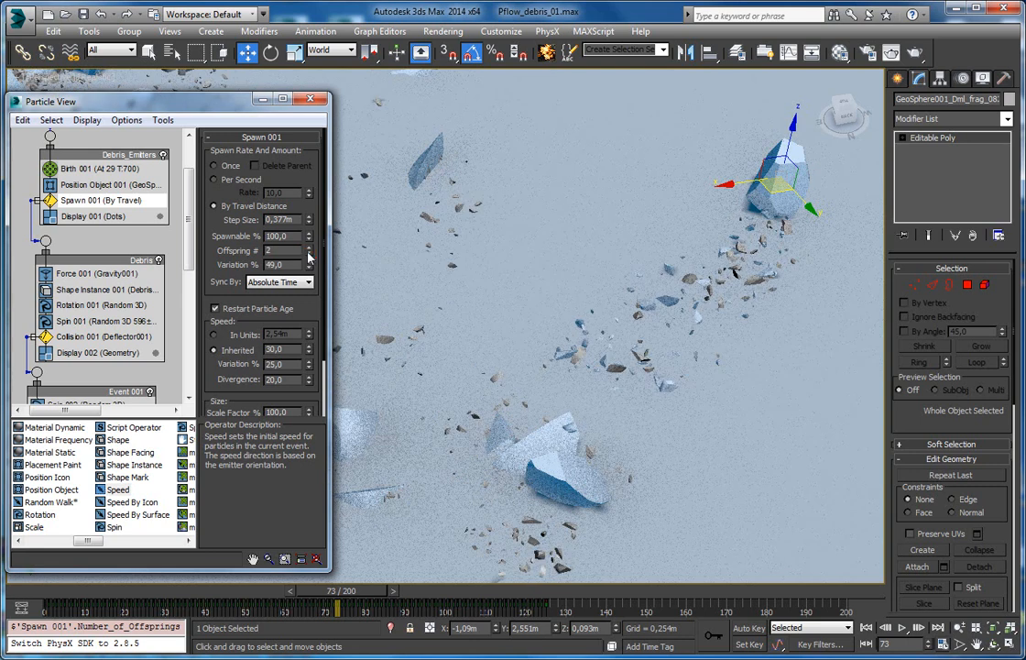
Advance to frame 78 and reduce Spawn 001's travel step size to 0.268 m
mouse_move(353, 595)
left_mouse_down()
mouse_move(241, 597)
mouse_move(360, 592)
left_mouse_up()
key("w")
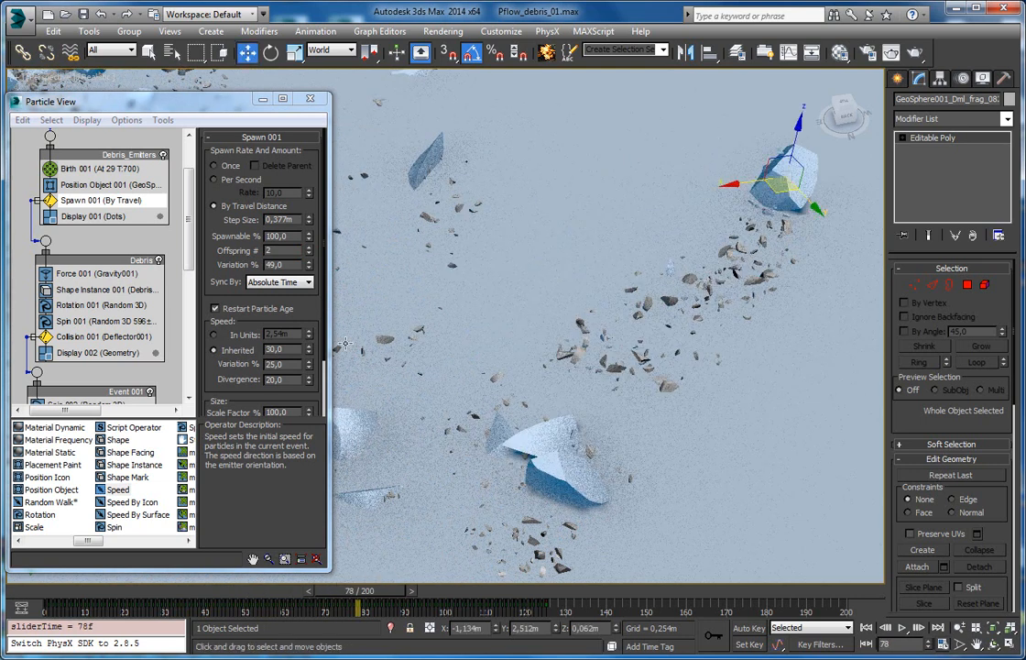
left_click(309, 225)
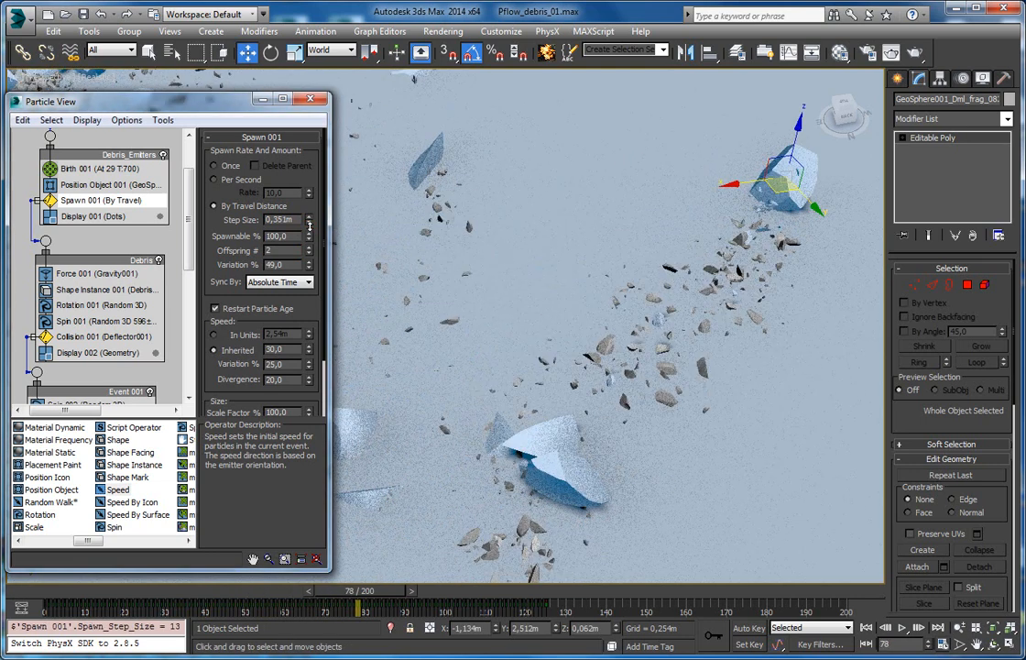
left_click_drag(309, 225, 309, 232)
left_click_drag(308, 231, 309, 239)
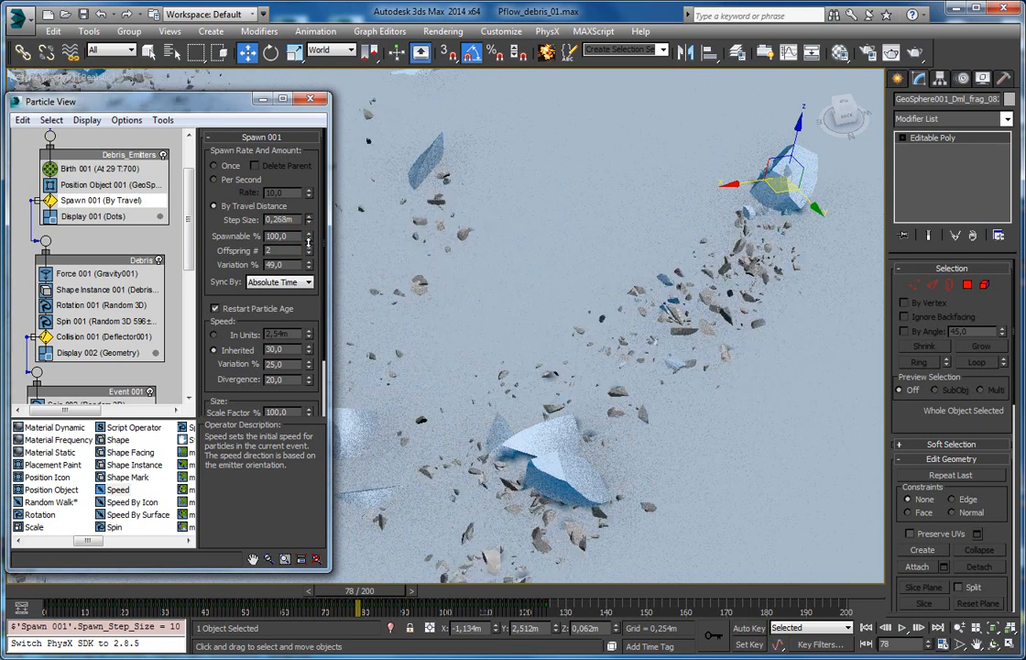
Scrub to frame 84 and examine the debris trail behind the selected fragment, including from near ground level
left_click_drag(369, 600, 346, 553)
scroll(513, 366, "down", 8)
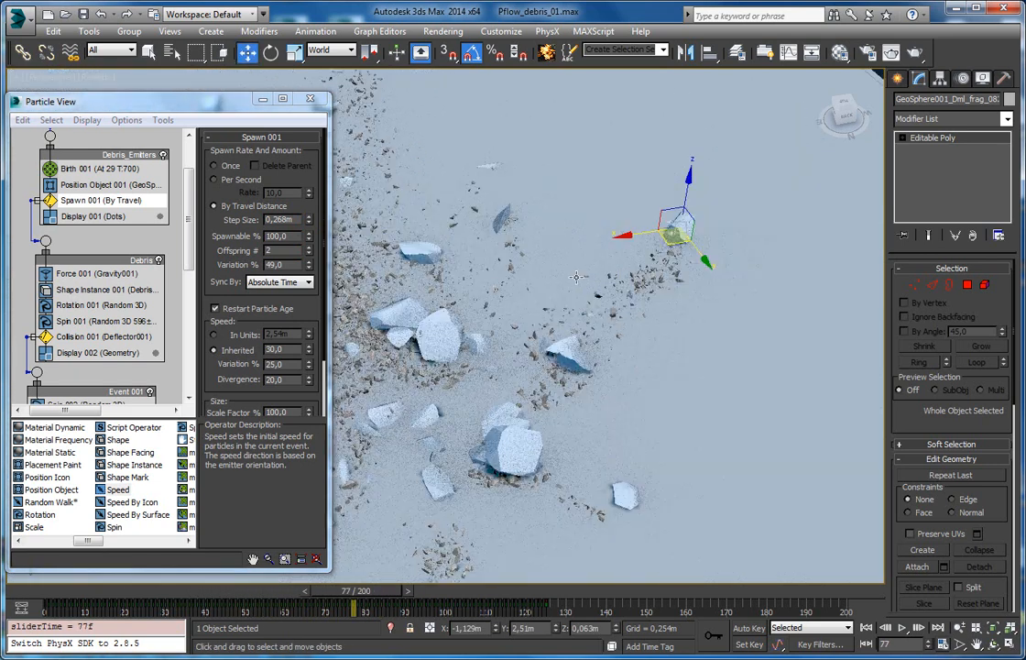
middle_click_drag(490, 292, 623, 203)
left_click_drag(349, 589, 383, 568)
middle_click_drag(574, 350, 464, 350)
scroll(465, 350, "up", 5)
middle_click_drag(596, 294, 449, 407)
middle_click_drag(582, 275, 545, 312)
middle_click_drag(522, 458, 516, 413, "alt")
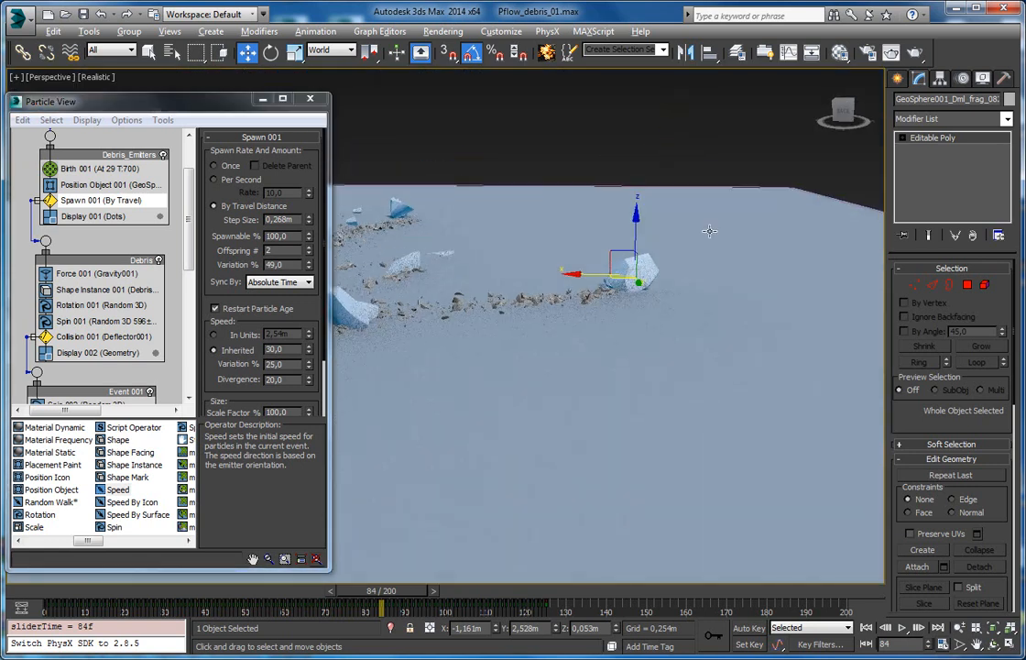
Select the ground deflector and set its variation to 45% and its chaos to 79%, checking frames 77 and 82
left_click(656, 186)
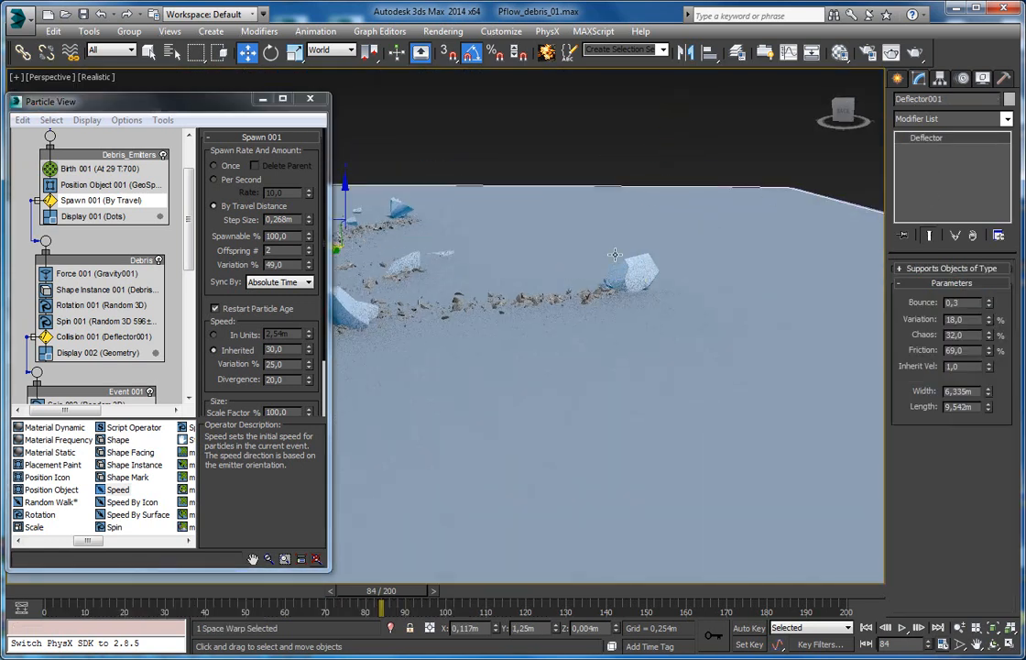
scroll(607, 270, "up", 3)
mouse_move(395, 588)
left_mouse_down()
mouse_move(210, 594)
mouse_move(387, 593)
left_mouse_up()
key("w")
scroll(497, 364, "up", 3)
key("w")
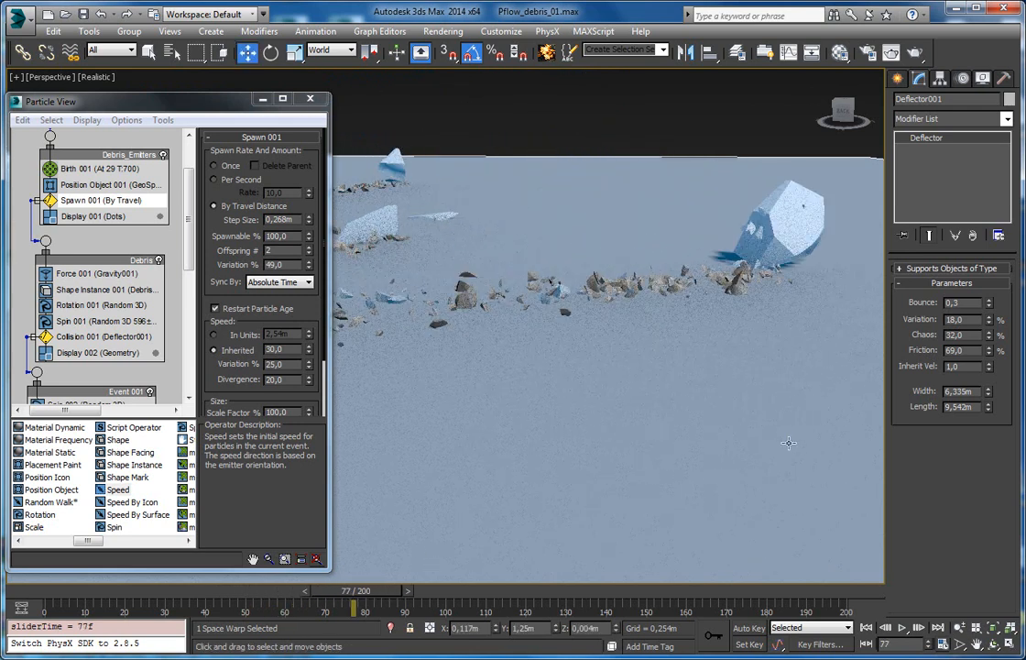
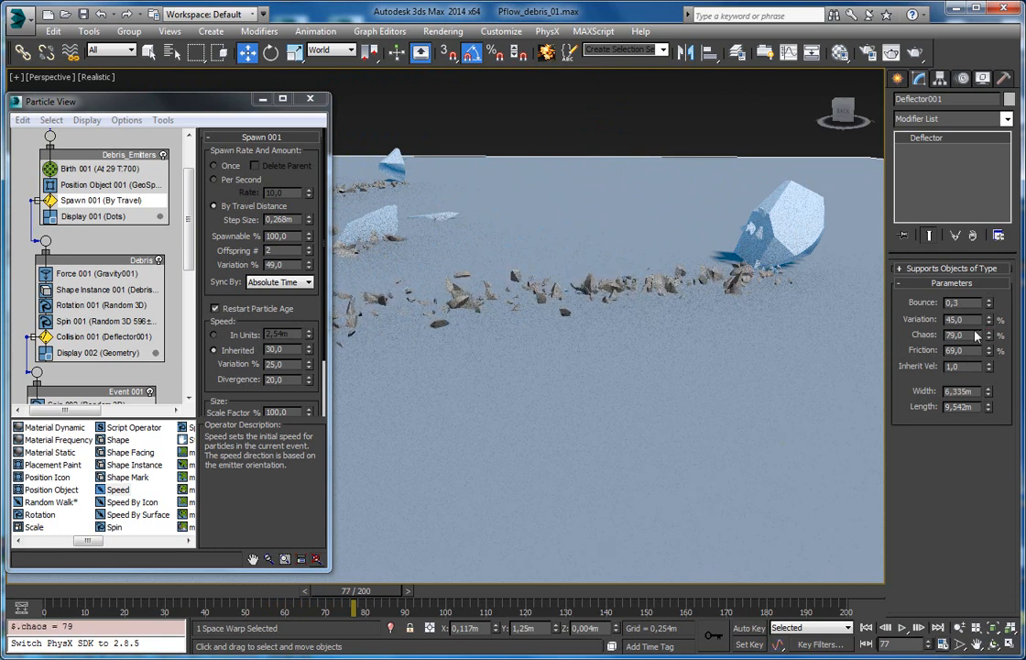
left_click_drag(376, 596, 397, 595)
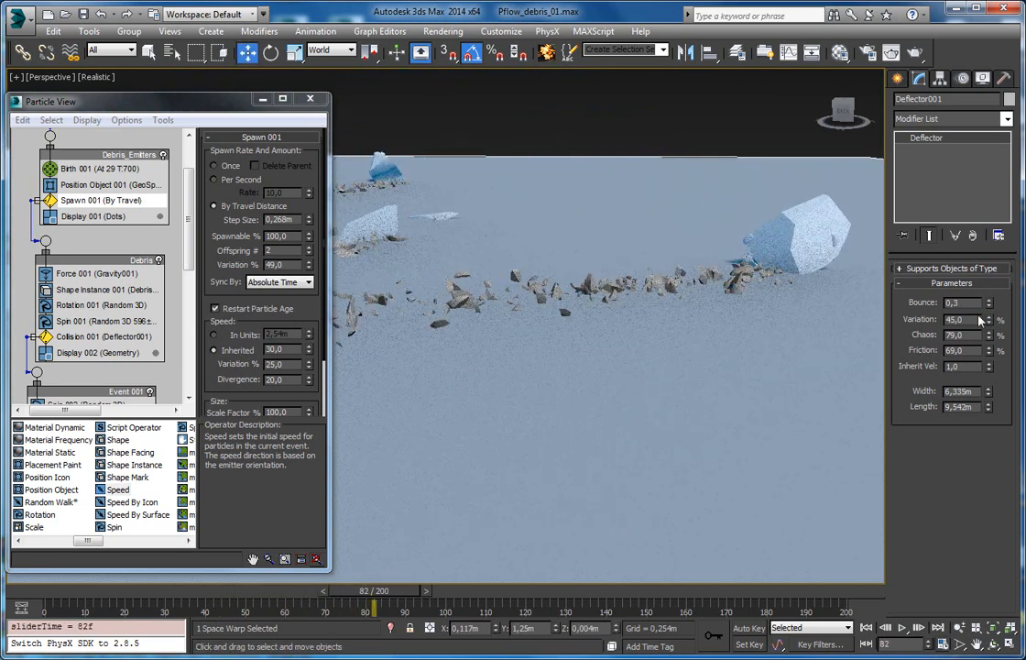
Set Deflector001's bounce to 0.22, its friction to 82% and its inherited velocity to 0.86
left_click_drag(988, 310, 986, 309)
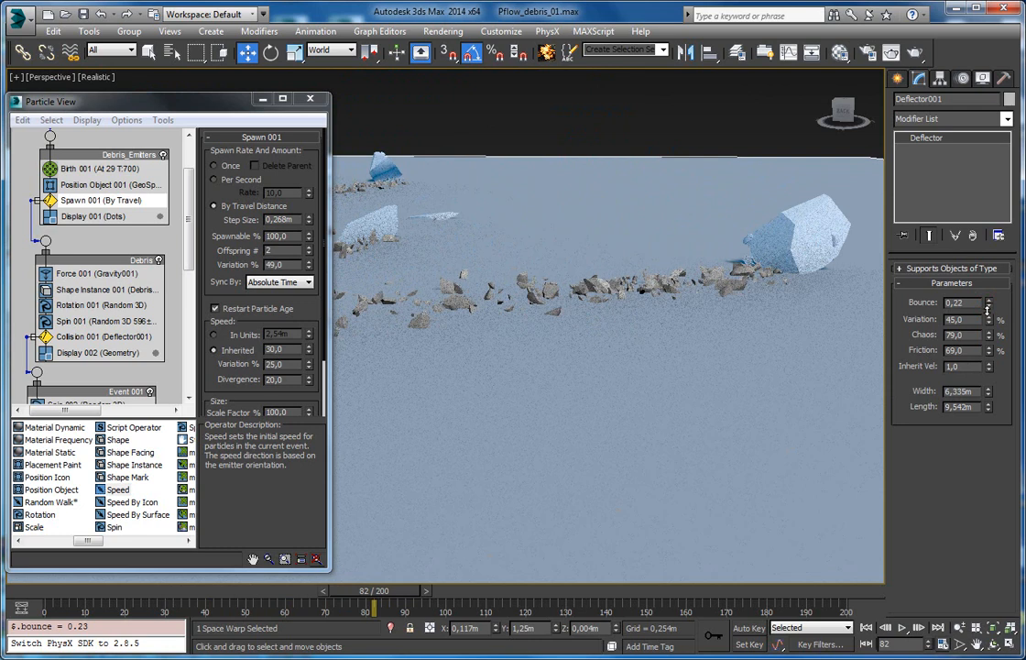
left_click_drag(399, 593, 342, 595)
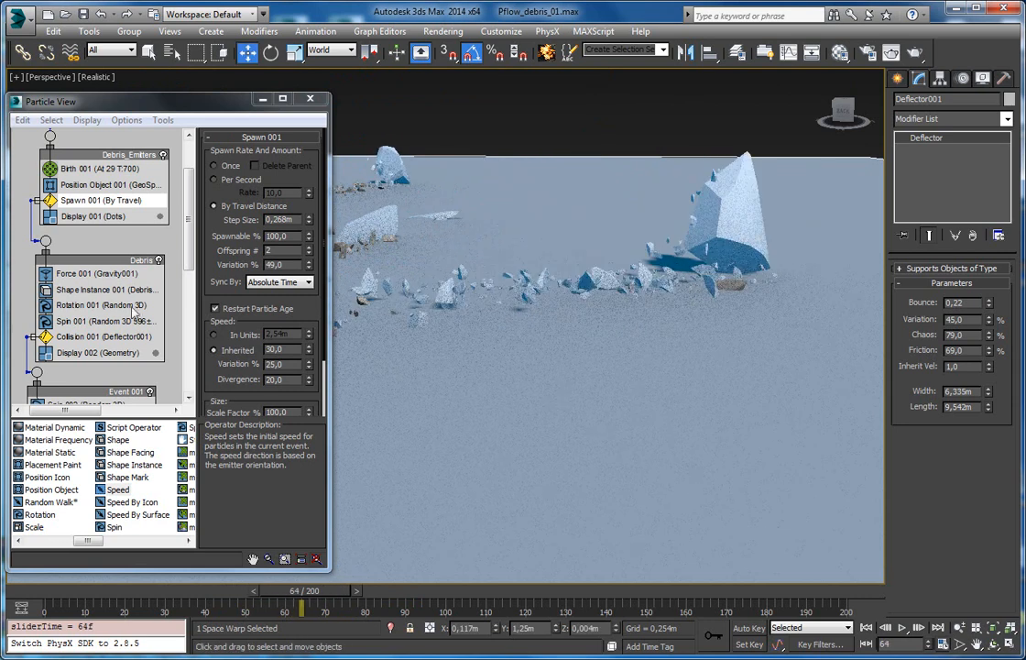
left_click(81, 336)
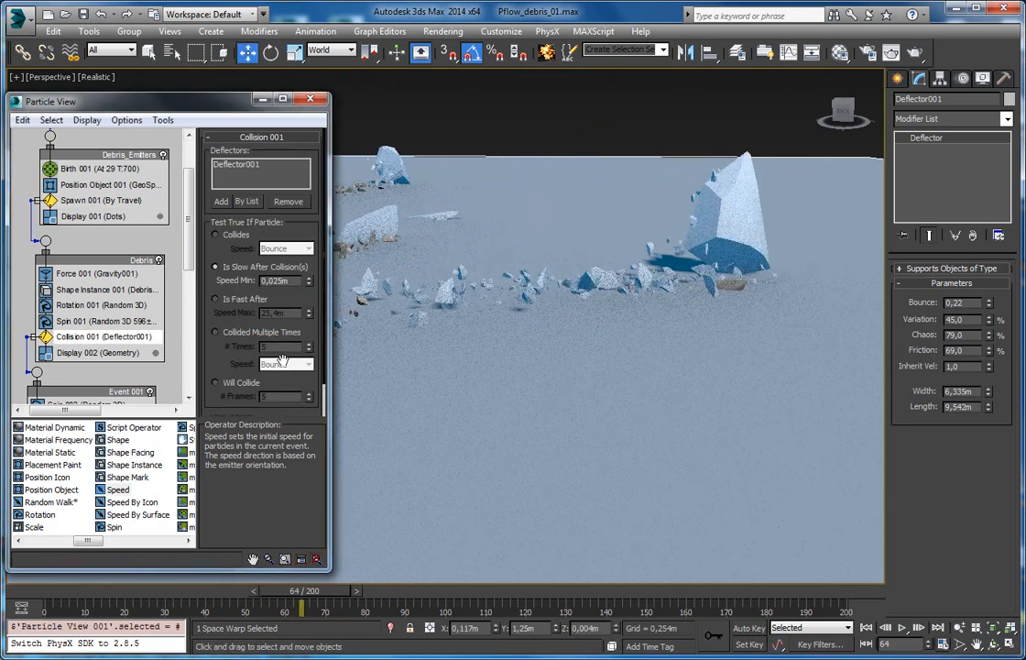
left_click_drag(990, 366, 991, 341)
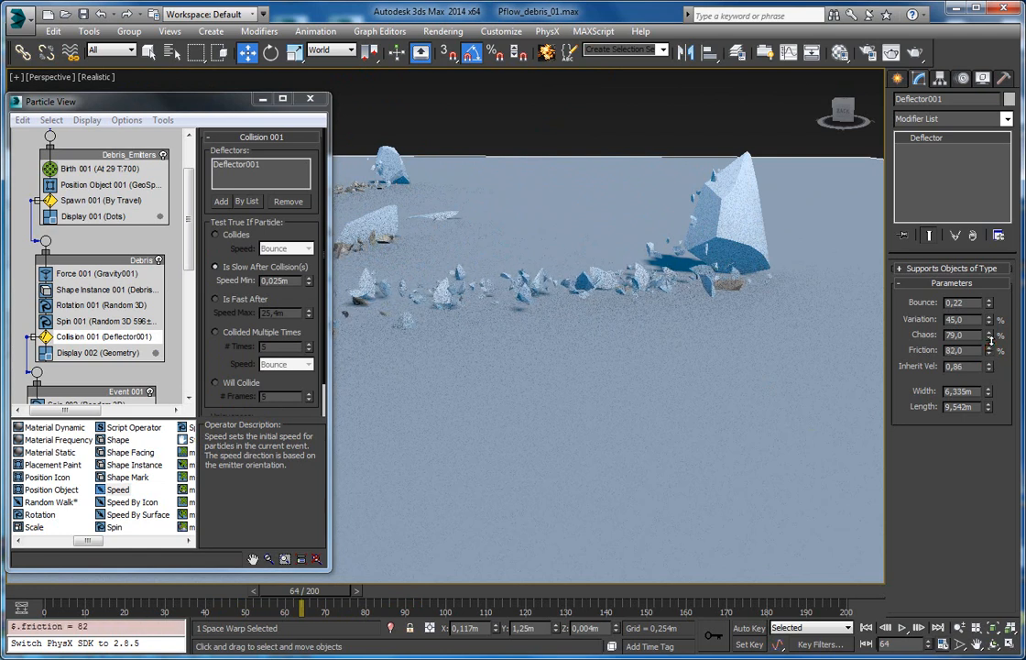
Set Deflector001's bounce to 0.2 and its variation to 82%, and scrub back to frame 64 to check the debris field
mouse_move(323, 591)
left_mouse_down()
mouse_move(182, 586)
mouse_move(335, 586)
left_mouse_up()
key("w")
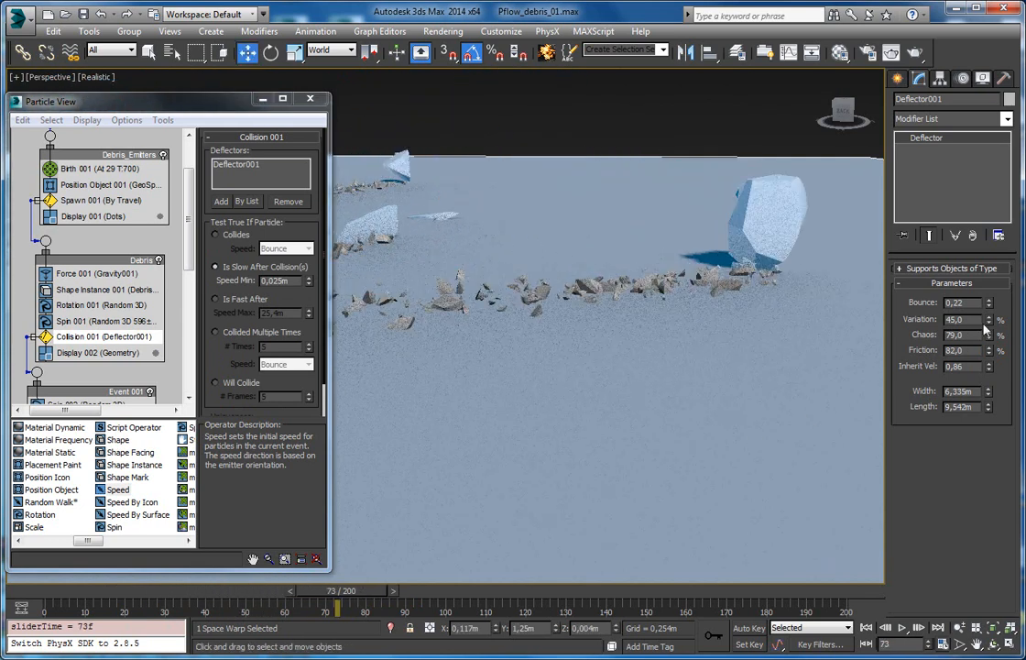
mouse_move(989, 306)
left_mouse_down()
mouse_move(990, 316)
mouse_move(990, 288)
left_mouse_up()
left_click_drag(375, 596, 447, 594)
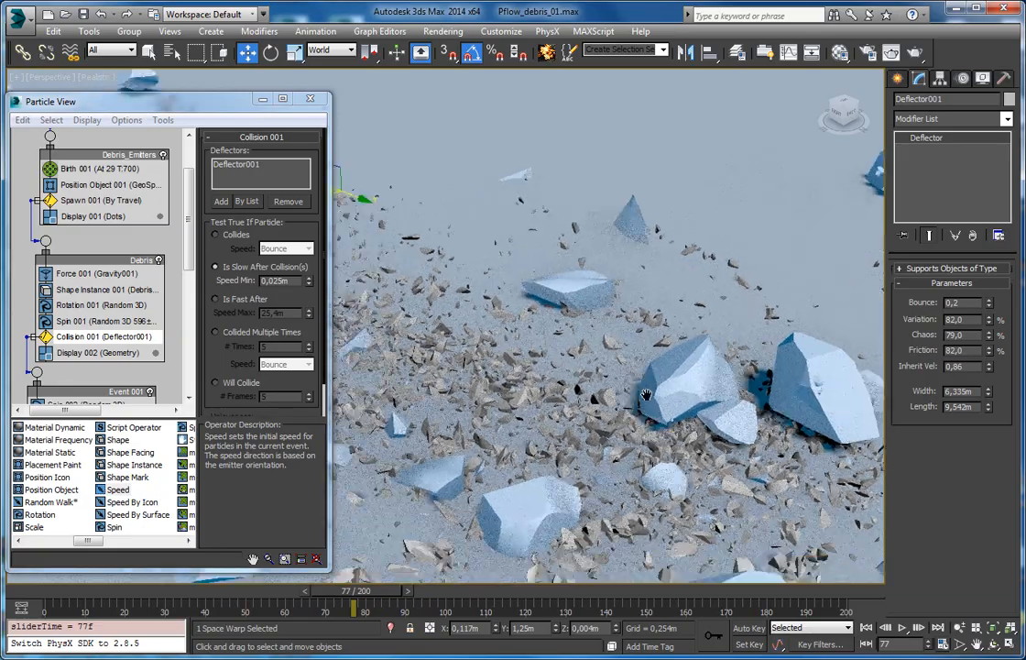
middle_click_drag(646, 395, 665, 368)
left_click_drag(352, 594, 301, 610)
key("w")
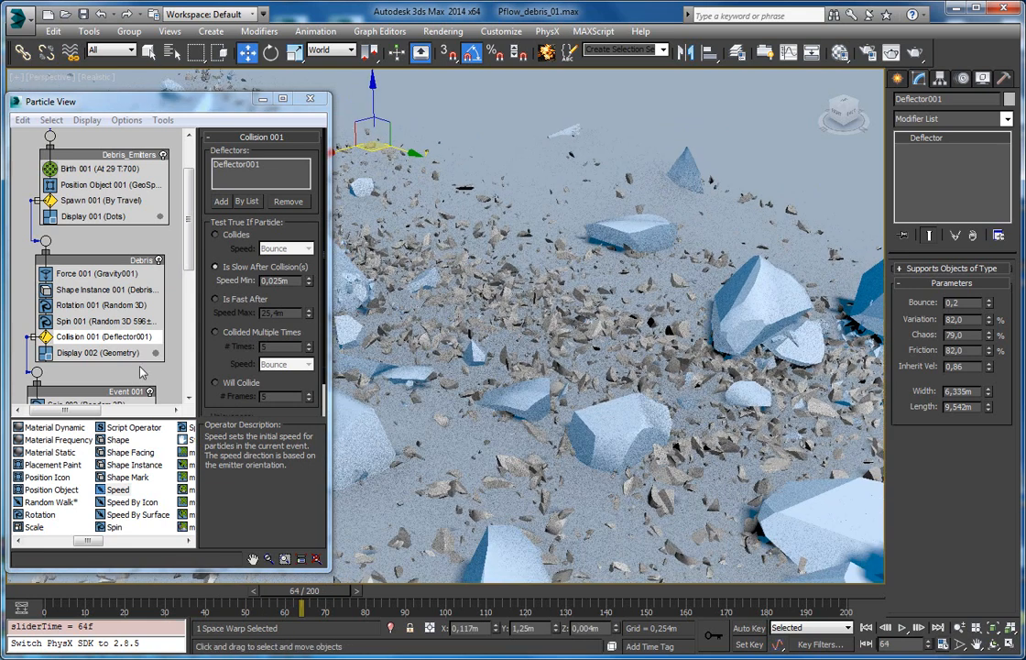
scroll(133, 371, "down", 3)
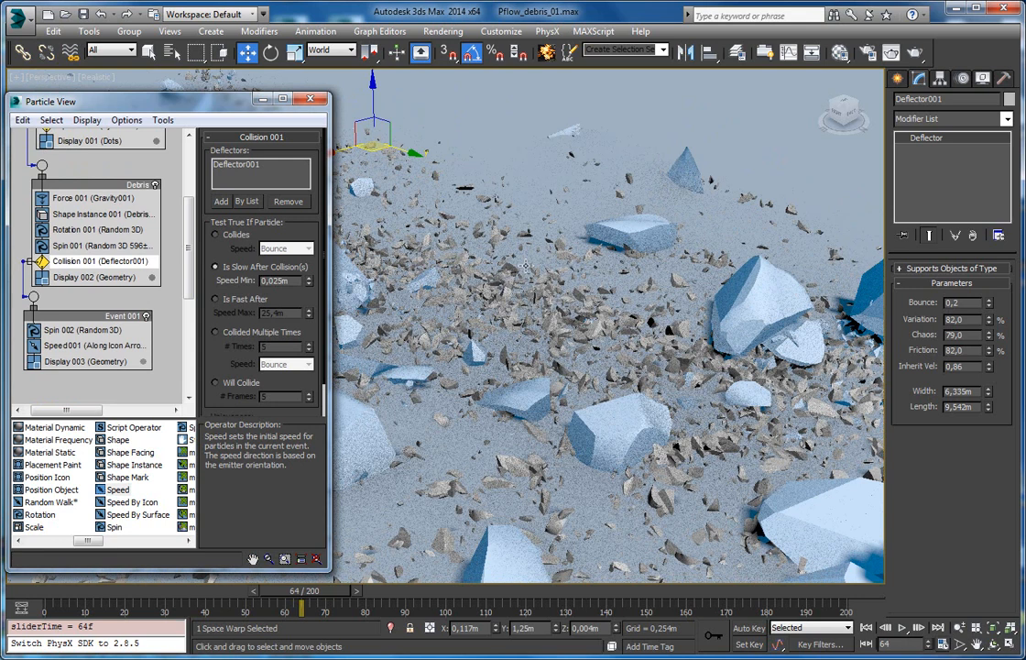
Return to frame 0, select all the rock fragments and assign them the Concrete_In material
key("m")
left_click_drag(173, 46, 764, 125)
left_click(31, 591)
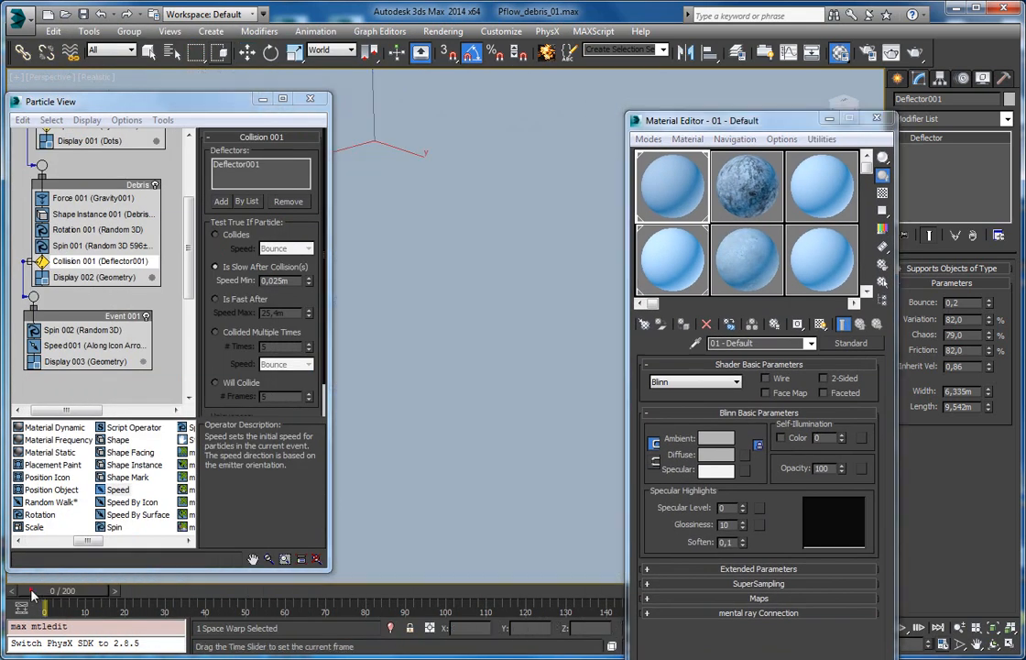
scroll(405, 371, "down", 7)
left_click(545, 207)
left_click(731, 188)
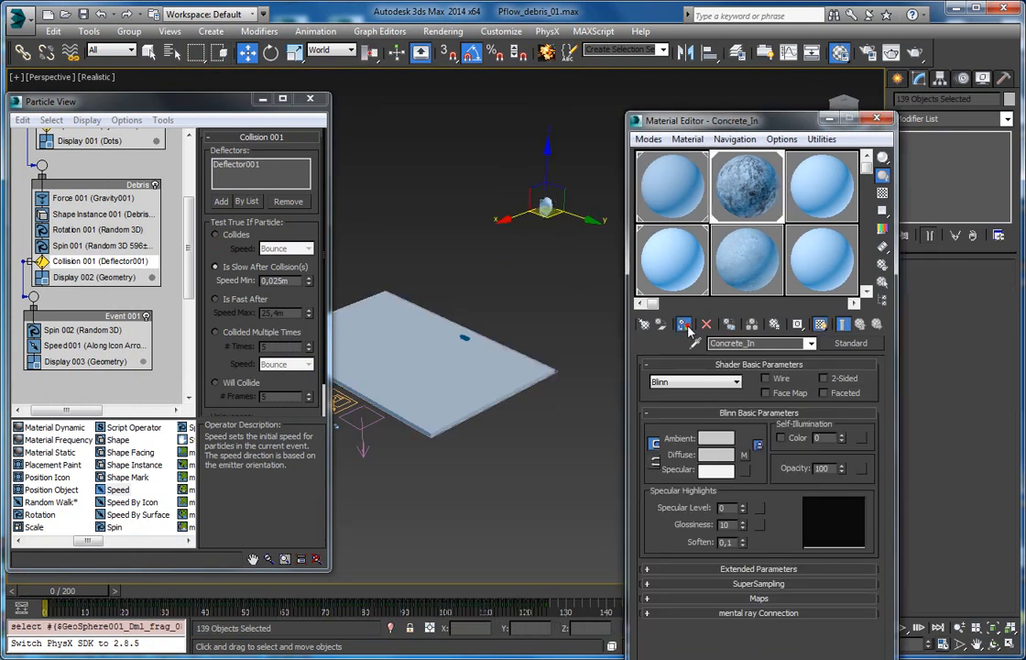
middle_click_drag(375, 524, 339, 537)
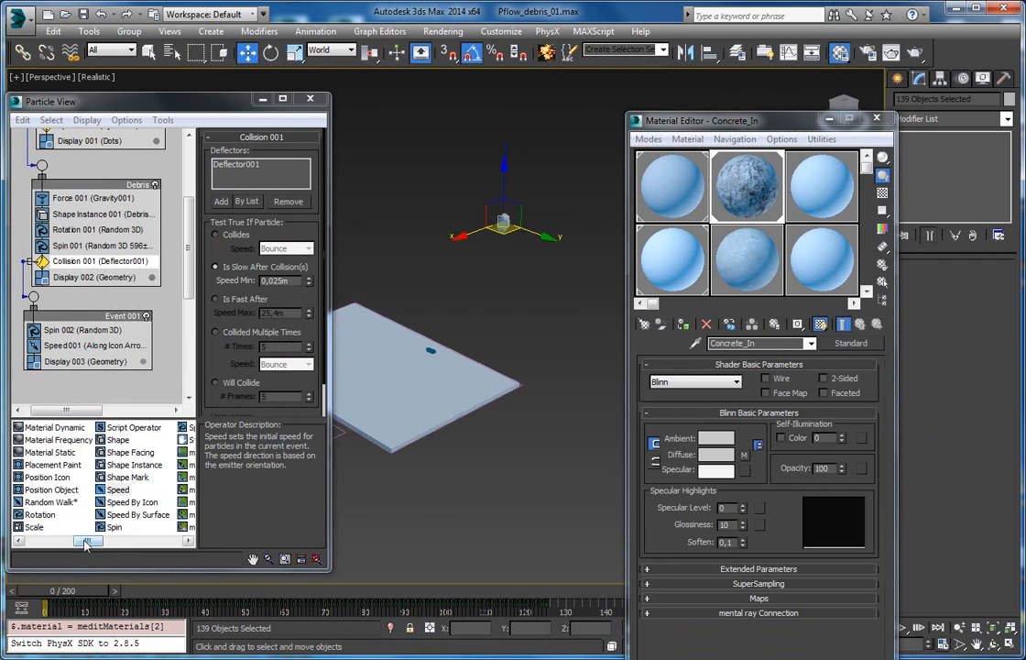
Add a Material Static operator below the collision test in the Debris event and assign it the Concrete_In material
mouse_move(87, 542)
left_mouse_down()
mouse_move(131, 544)
mouse_move(84, 542)
left_mouse_up()
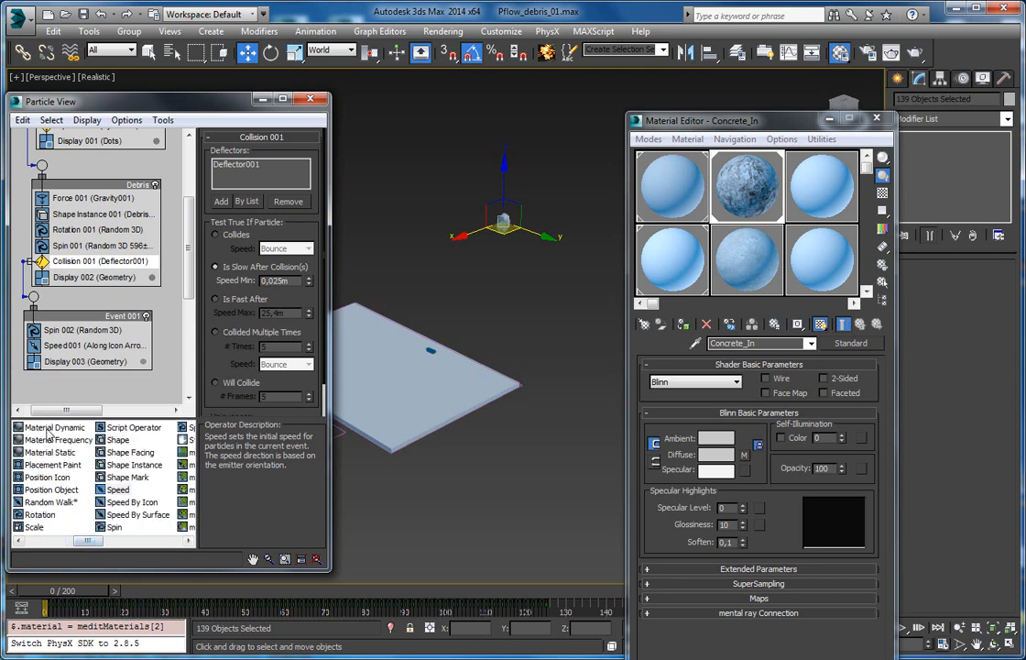
left_click_drag(51, 452, 93, 334)
left_click(101, 277)
left_click(237, 173)
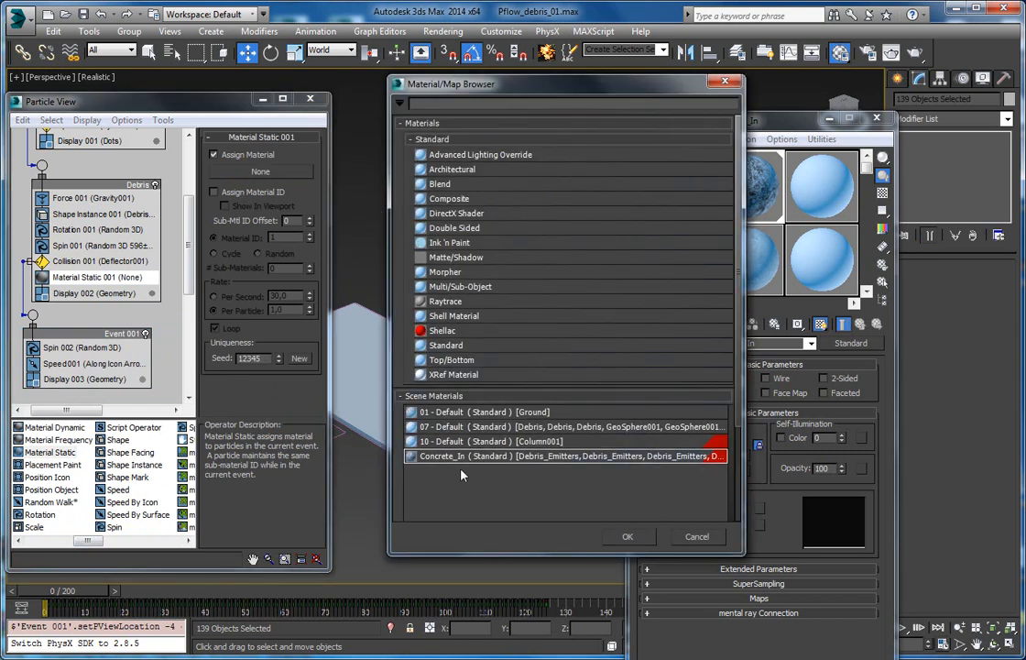
left_click(627, 536)
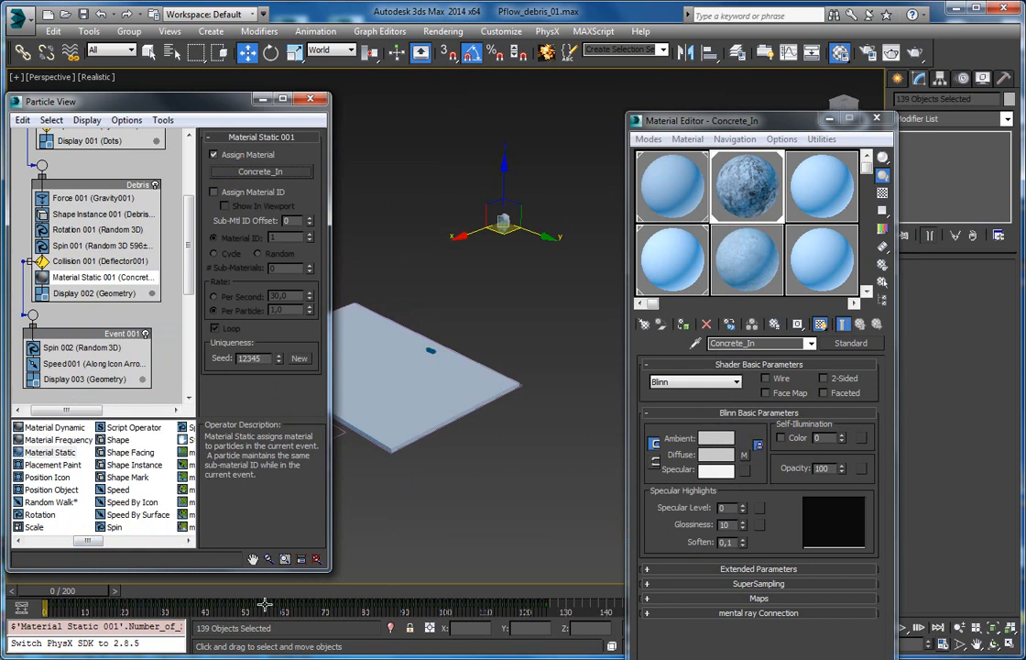
Close the material editor and examine the textured fragments and debris up close at frames 44 and 52
left_click_drag(96, 597, 116, 596)
left_click_drag(183, 600, 261, 596)
key("w")
middle_click_drag(397, 390, 425, 292)
scroll(425, 293, "up", 3)
left_click(877, 118)
key("z")
scroll(529, 291, "up", 5)
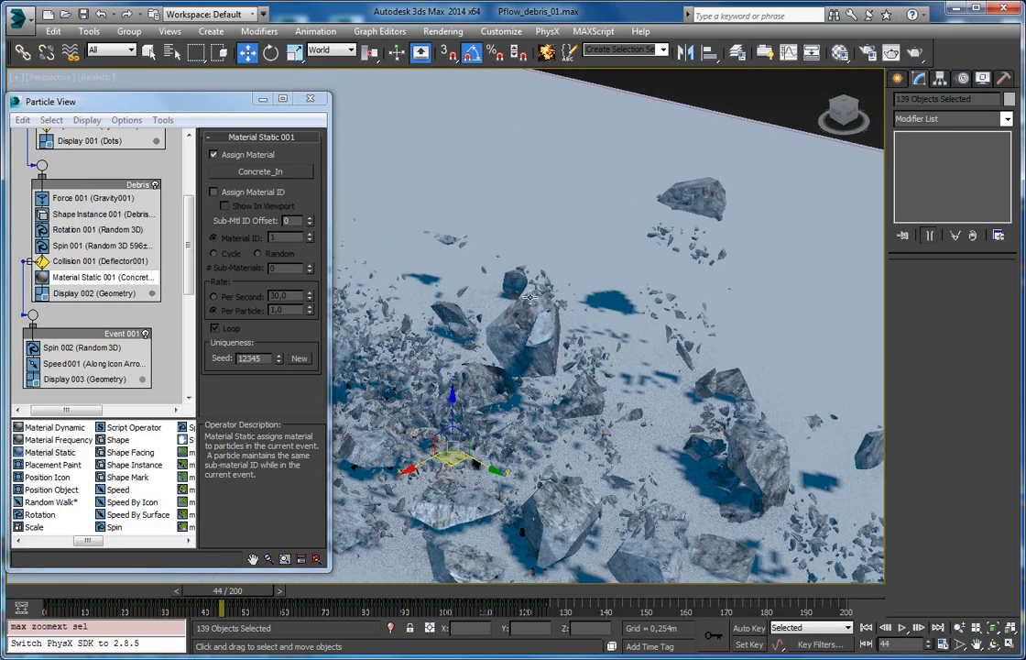
scroll(528, 291, "up", 2)
middle_click_drag(556, 404, 531, 246)
left_click_drag(269, 598, 295, 602)
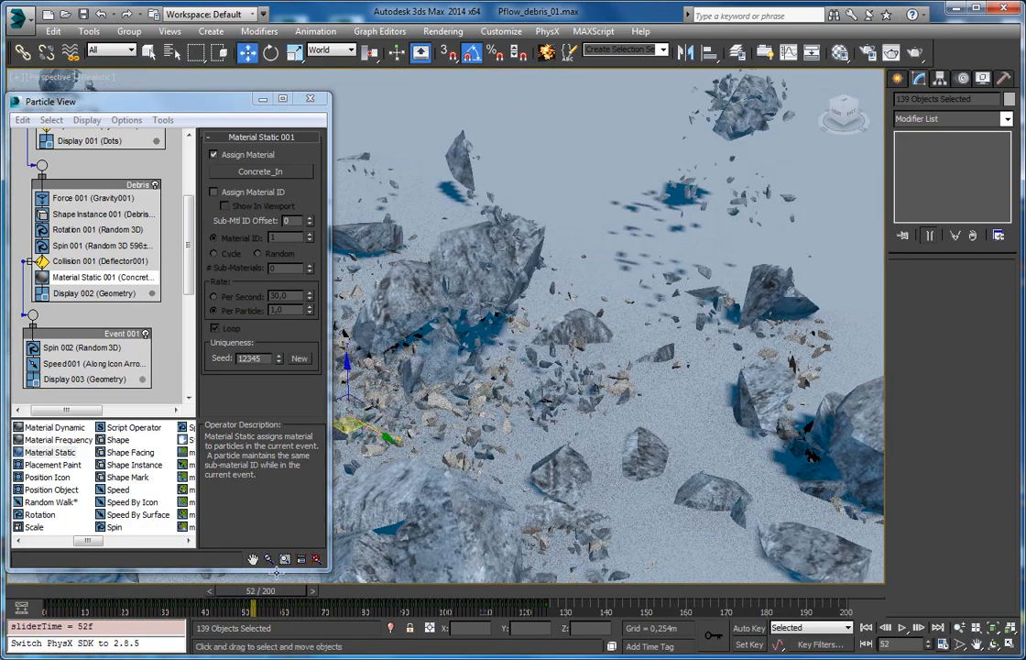
Copy the Debris event's Material Static operator into Event 001
left_click(95, 277, "ctrl")
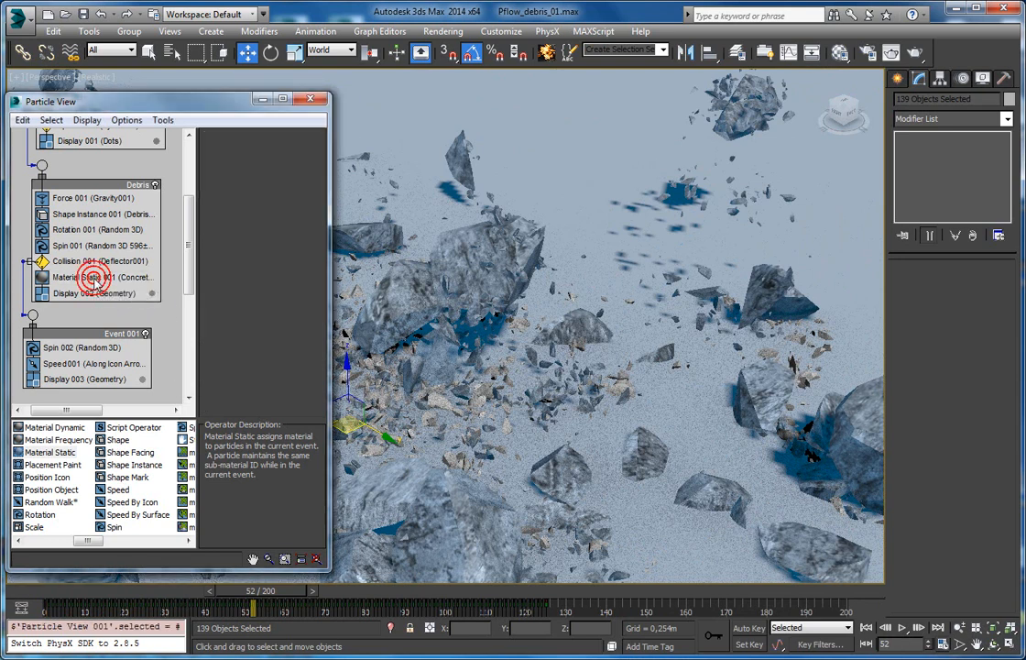
left_click(95, 278)
right_click(95, 278)
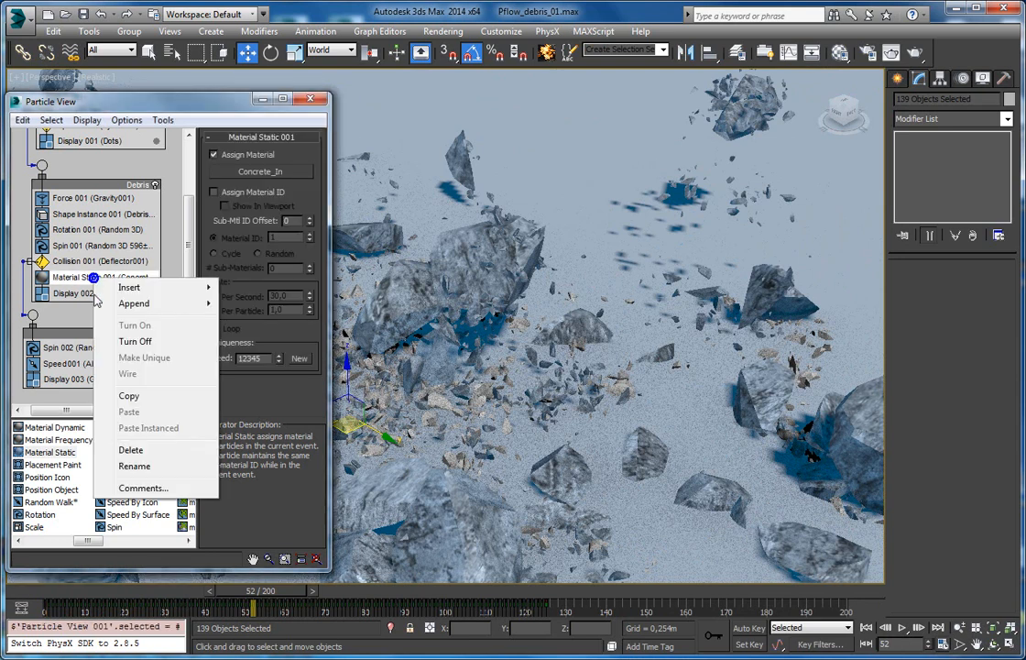
left_click(129, 397)
right_click(81, 376)
left_click(115, 446)
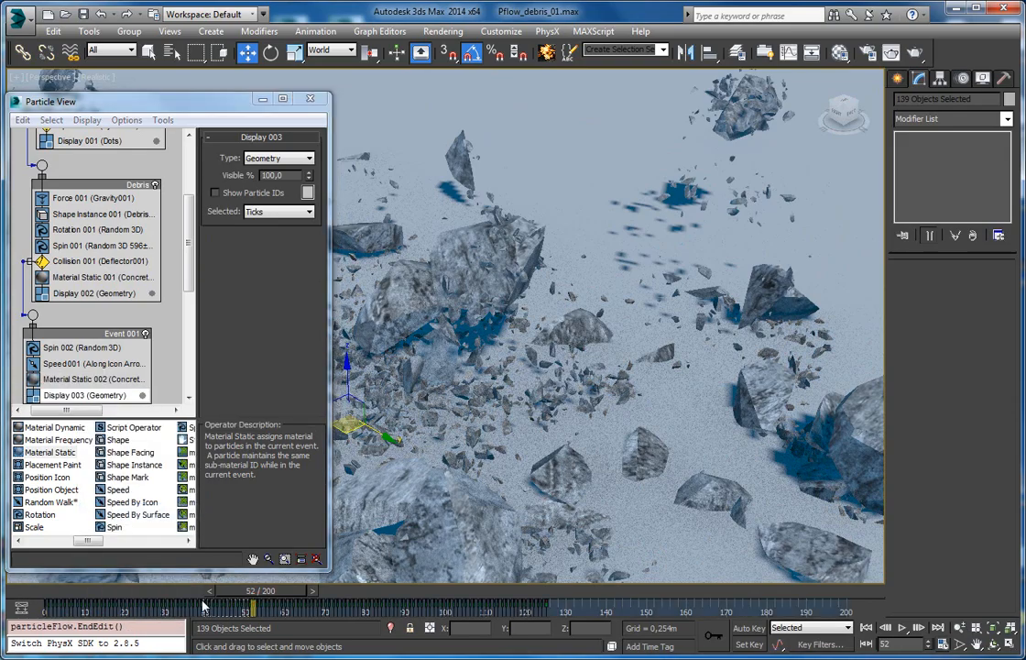
Minimize Particle View and examine the textured debris field from several angles at frames 104 and 89
left_click_drag(232, 595, 435, 574)
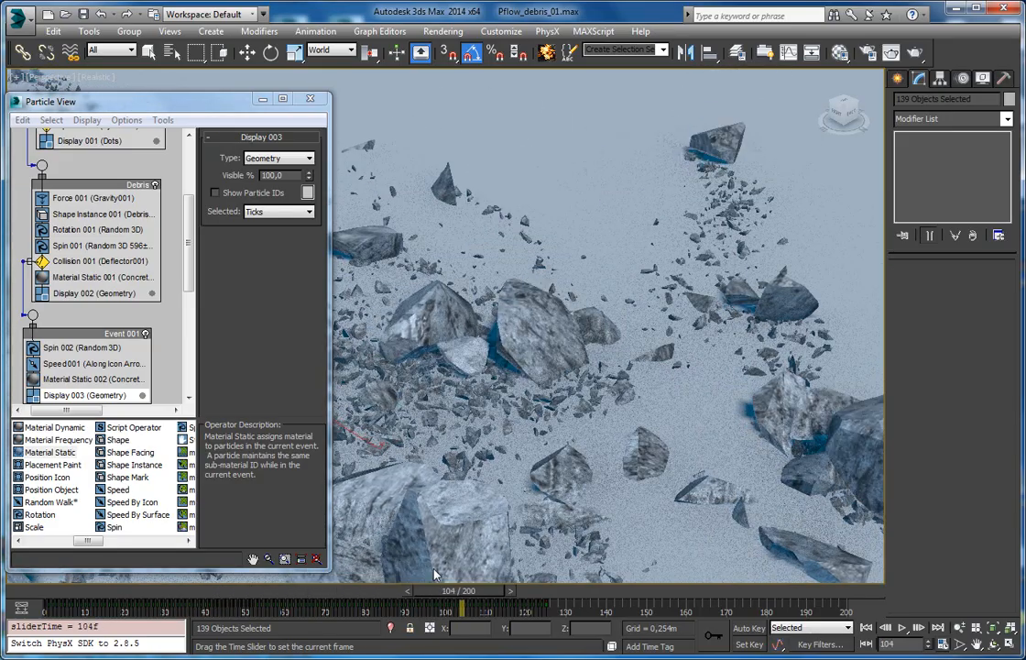
scroll(554, 318, "down", 5)
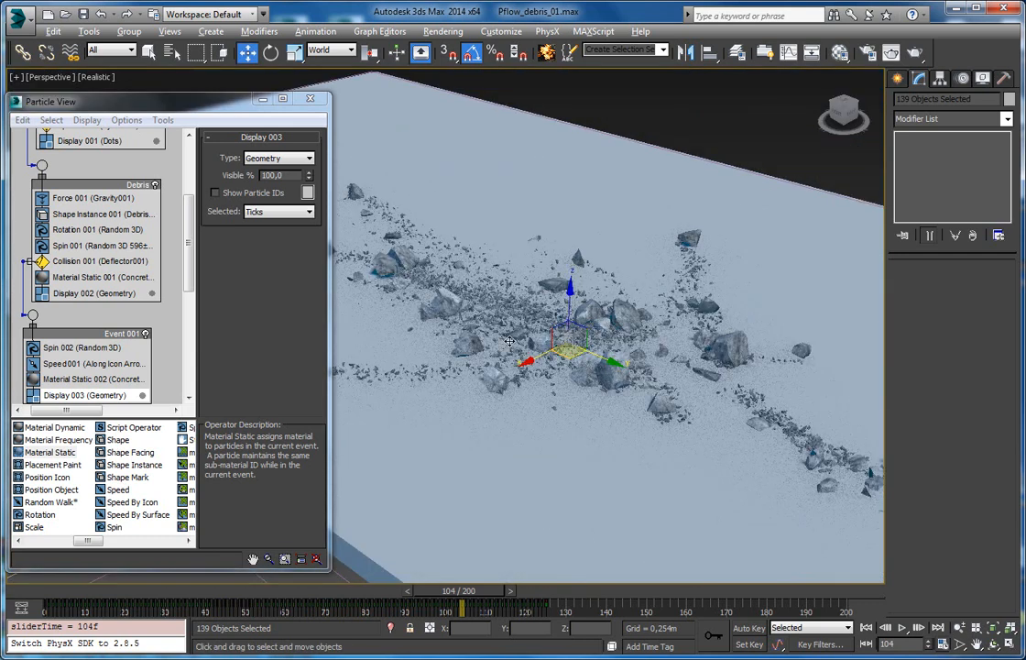
middle_click_drag(567, 301, 350, 378, "alt")
scroll(412, 384, "down", 5)
middle_click_drag(421, 403, 509, 357, "alt")
scroll(510, 374, "up", 5)
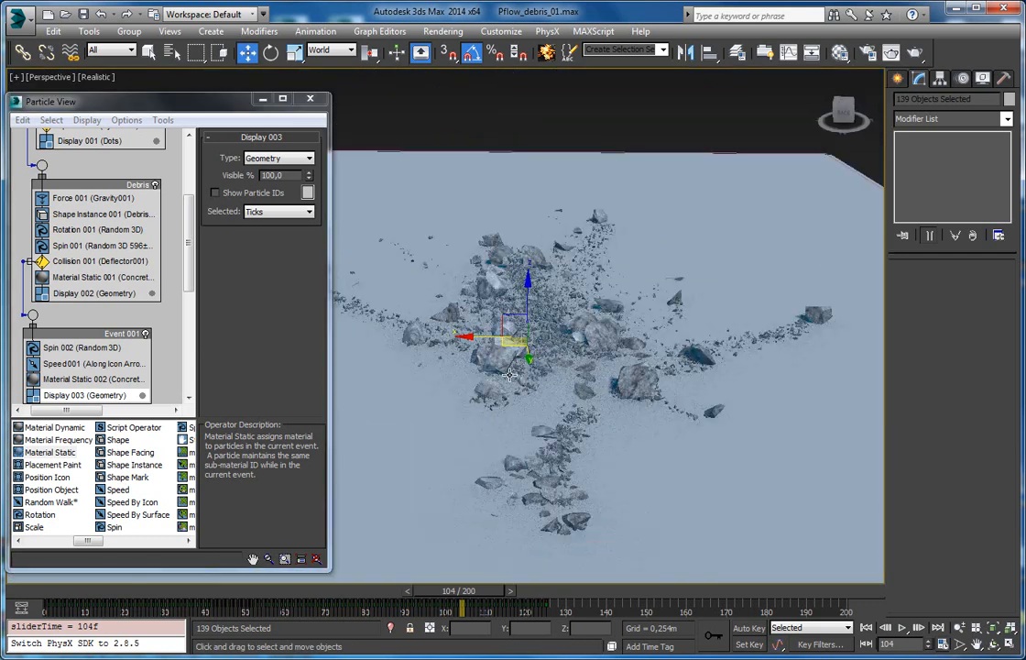
left_click(262, 99)
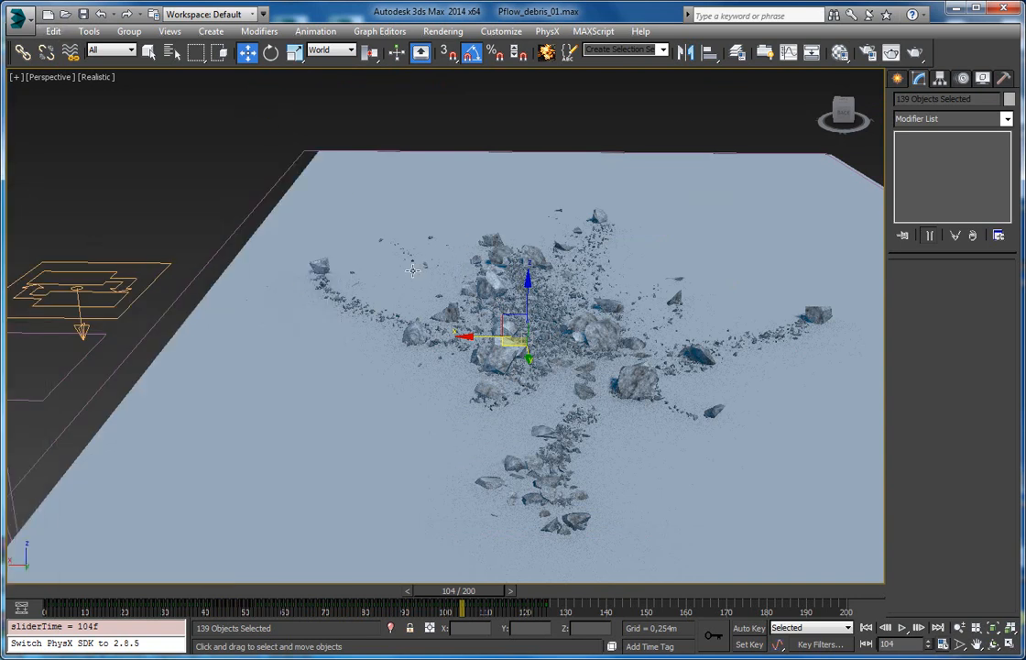
middle_click_drag(434, 299, 753, 352, "alt")
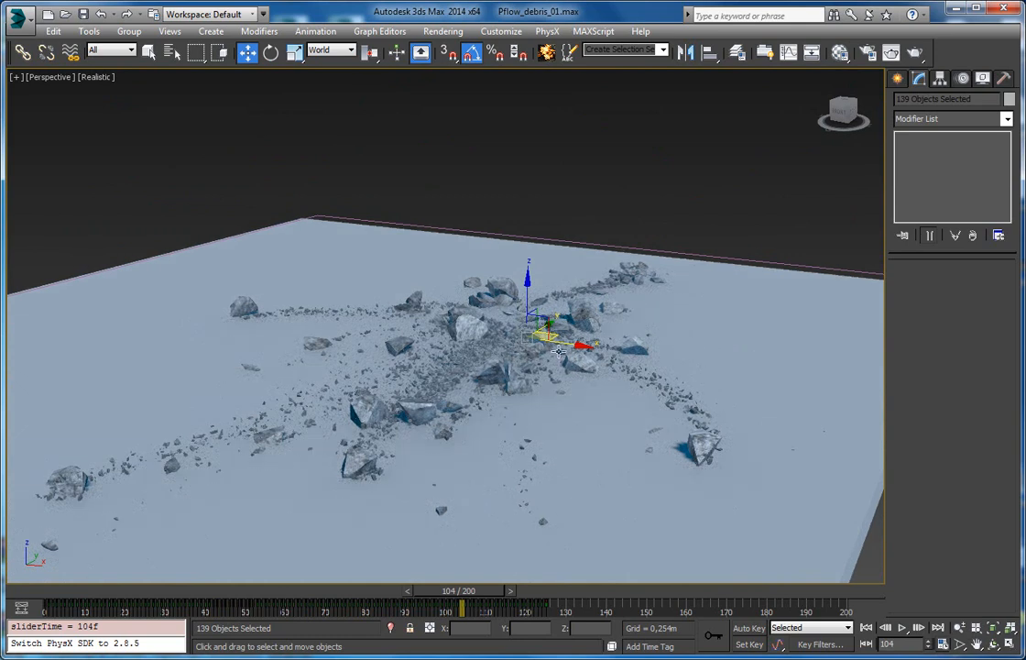
middle_click_drag(513, 370, 361, 410, "alt")
left_click_drag(492, 599, 432, 561)
key("w")
middle_click_drag(426, 304, 541, 166)
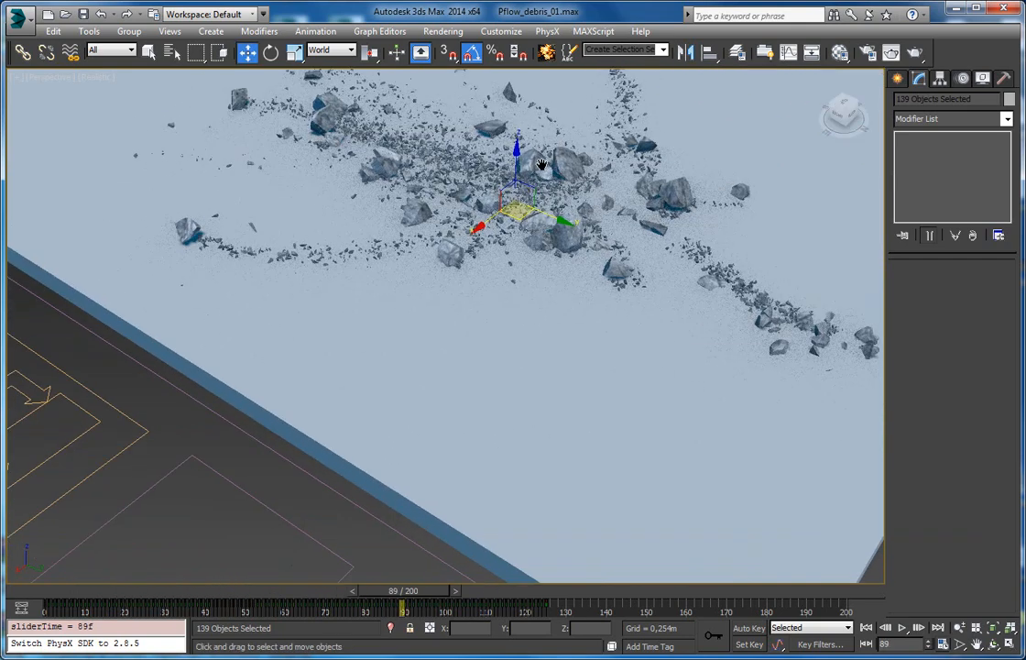
Select PF Source 001 and disable its particle emission
scroll(541, 166, "down", 3)
left_click(212, 304)
scroll(431, 378, "up", 4)
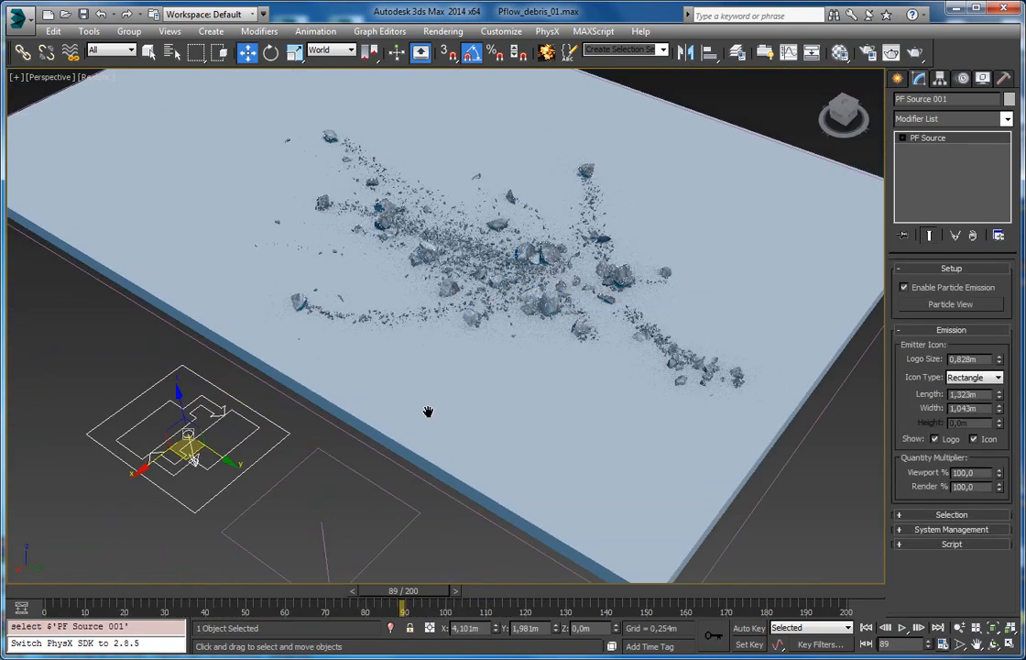
middle_click_drag(598, 347, 610, 311, "alt")
left_click(904, 287)
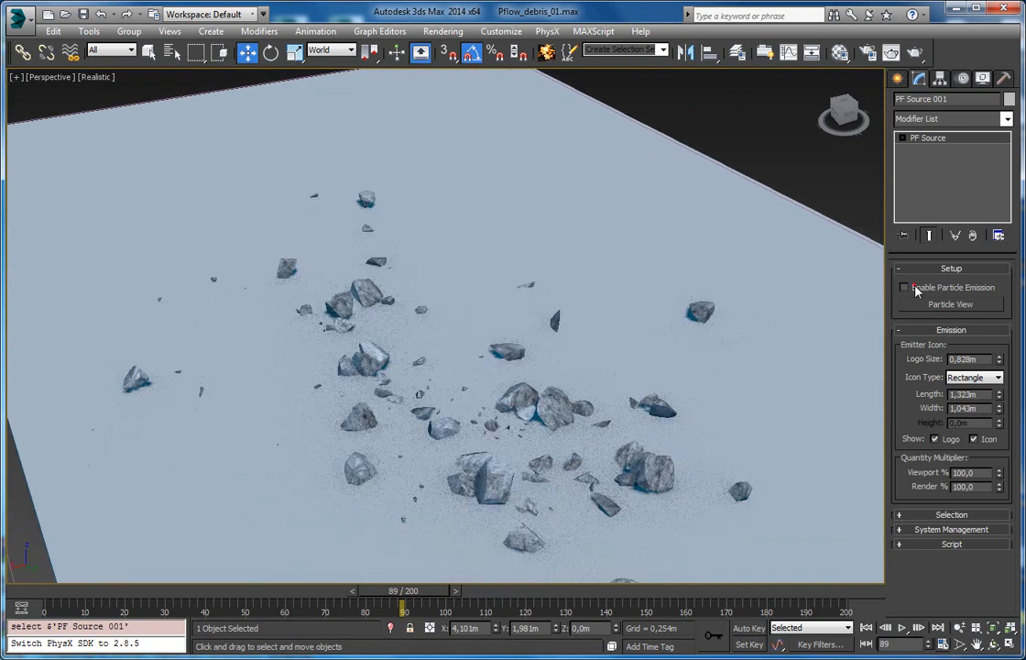
Scrub to frame 33, select a rock fragment to frame the view around it, and return to frame 0
scroll(539, 247, "down", 4)
middle_click_drag(537, 353, 371, 337)
left_click_drag(435, 598, 209, 598)
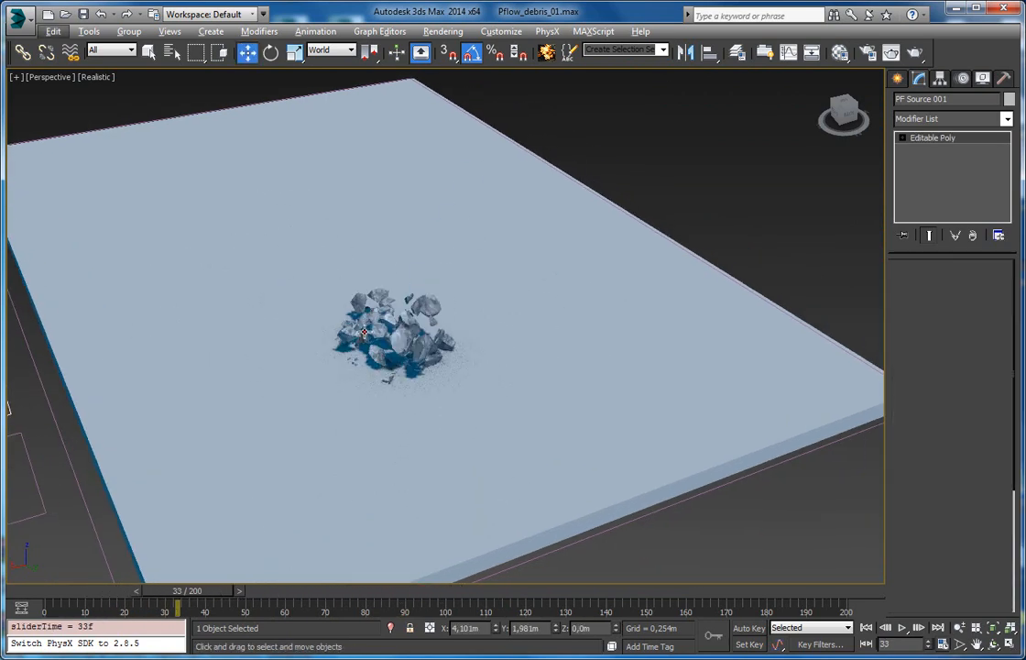
left_click(365, 331)
key("z")
scroll(531, 382, "down", 6)
middle_click_drag(532, 382, 429, 524, "alt")
left_click_drag(236, 586, 106, 598)
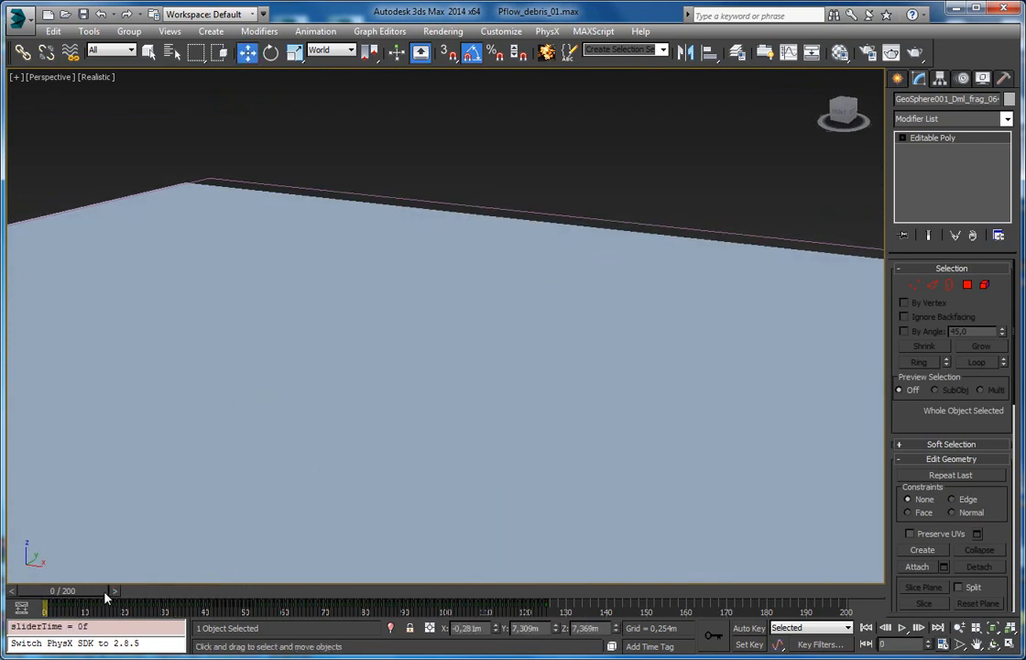
Play the shatter animation without debris, stop at frame 89 and examine the bare fragments
key("/")
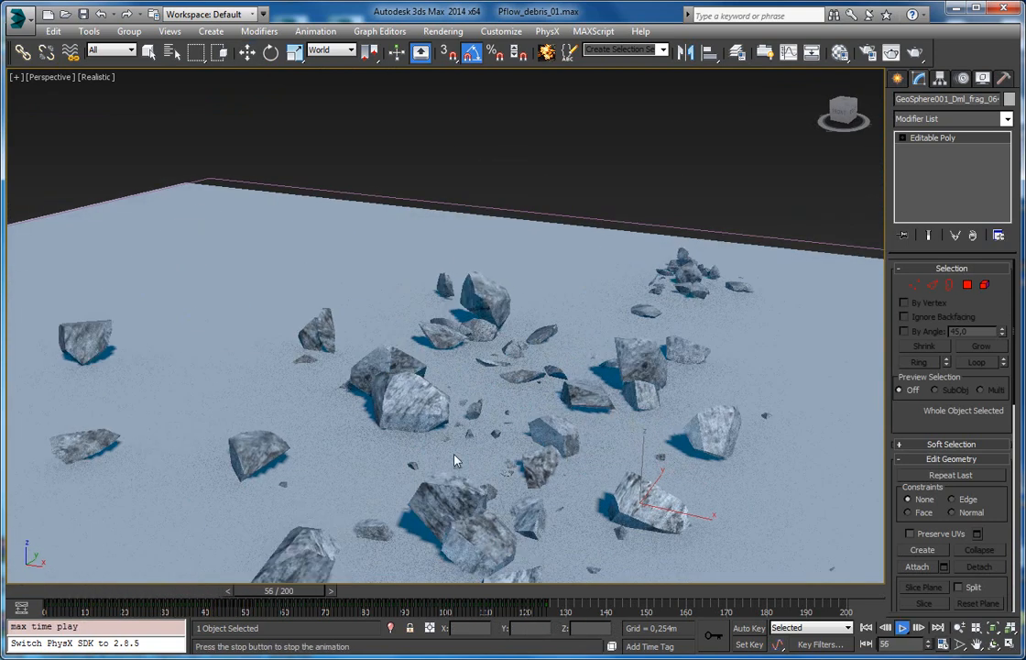
middle_click_drag(428, 477, 418, 337)
key("/")
key("w")
scroll(721, 428, "down", 6)
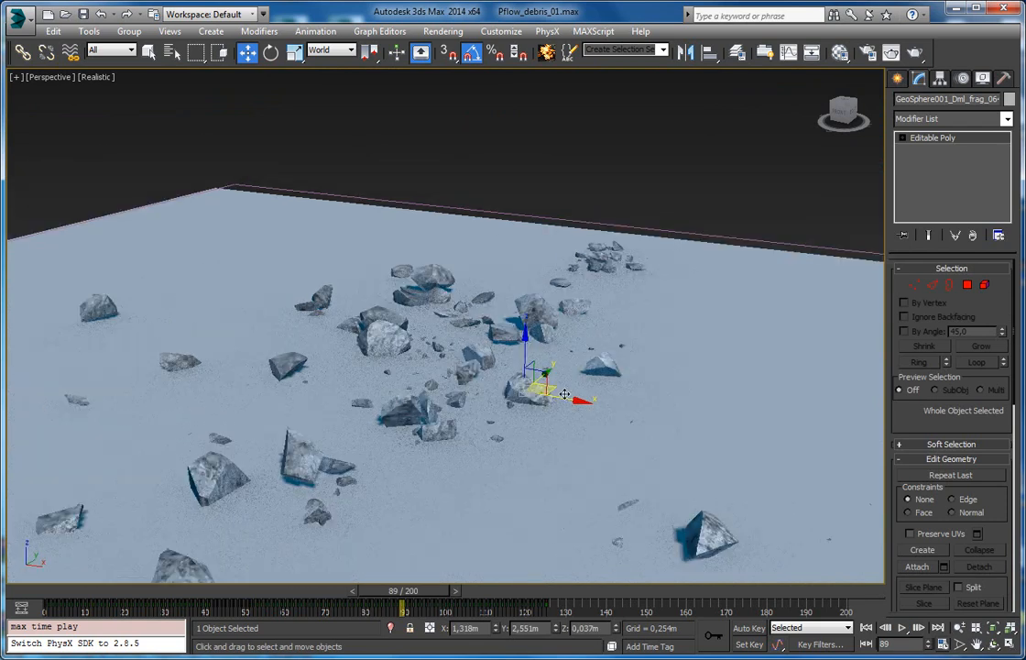
middle_click_drag(474, 364, 696, 461)
scroll(695, 461, "up", 3)
middle_click_drag(431, 428, 555, 410)
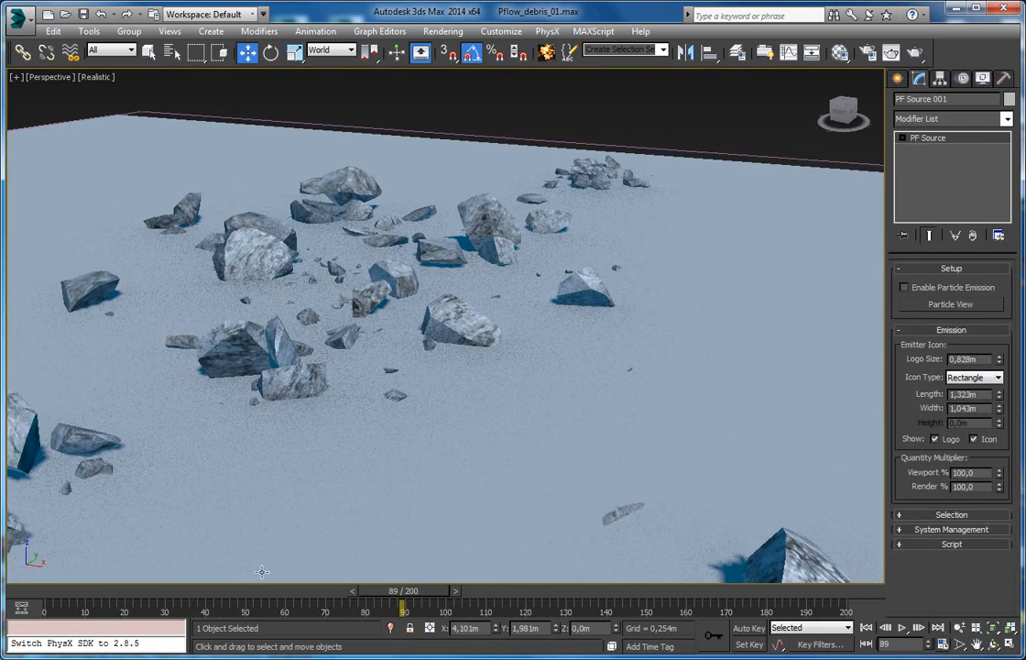
Replay the animation from frame 0, re-enable PF Source 001's particle emission and play it again with debris
left_click(48, 591)
key("slash")
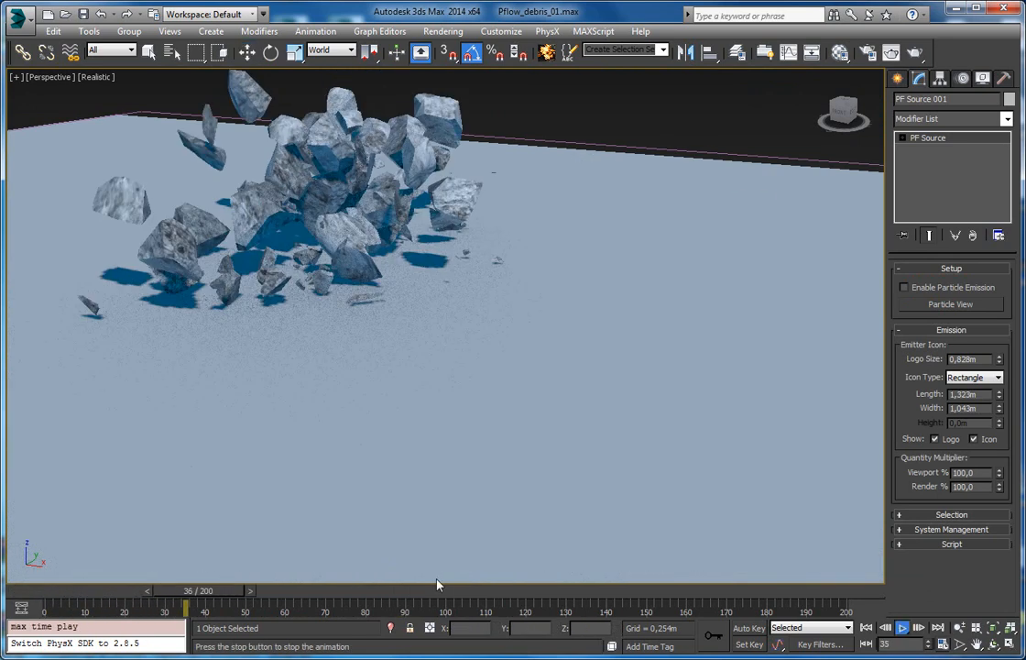
left_click(919, 289)
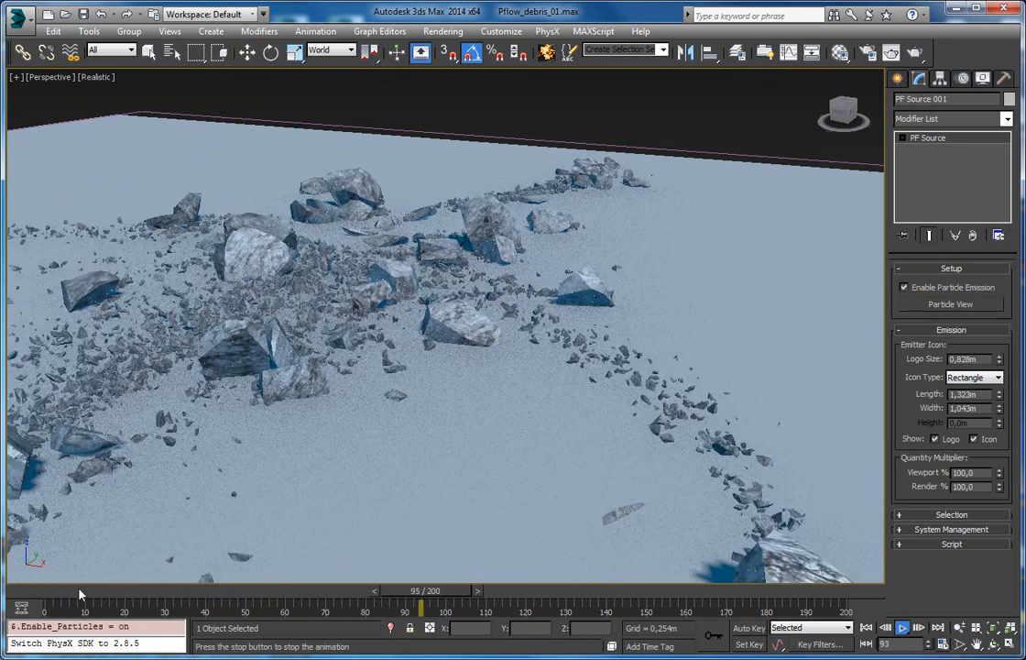
left_click(36, 592)
key("slash")
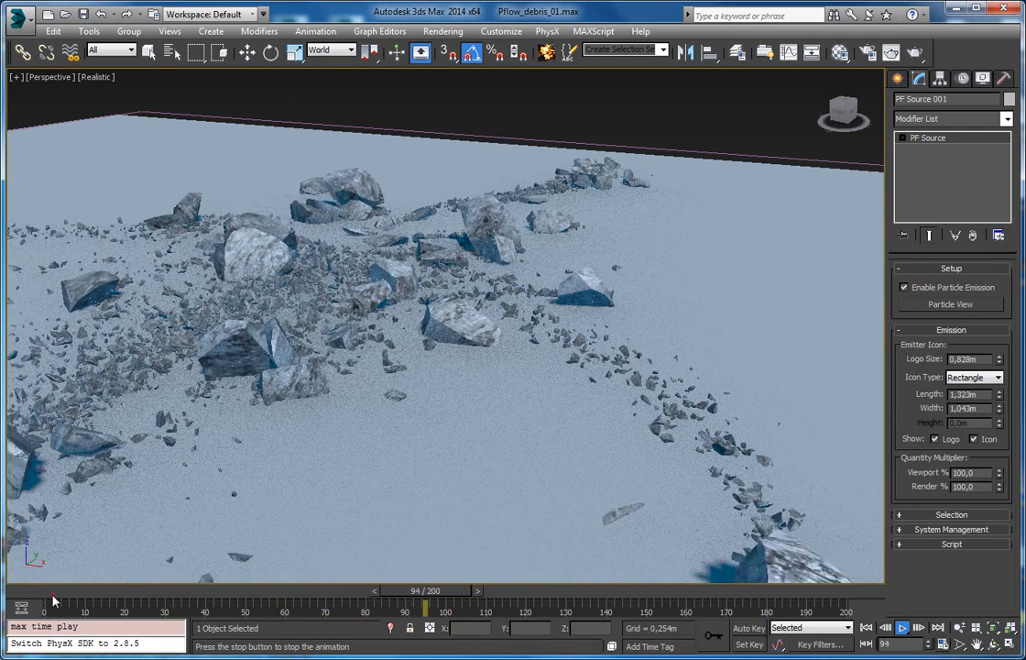
left_click(51, 594)
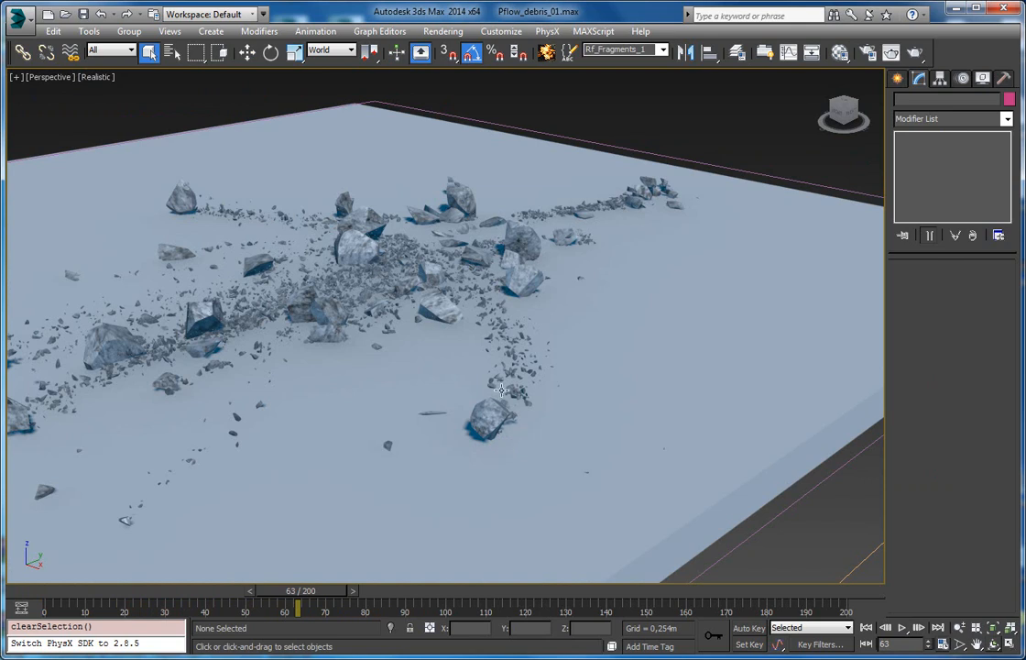
Select the isolated fragment at the near end of a debris trail at frame 63 and examine the trail from above
left_click(492, 404)
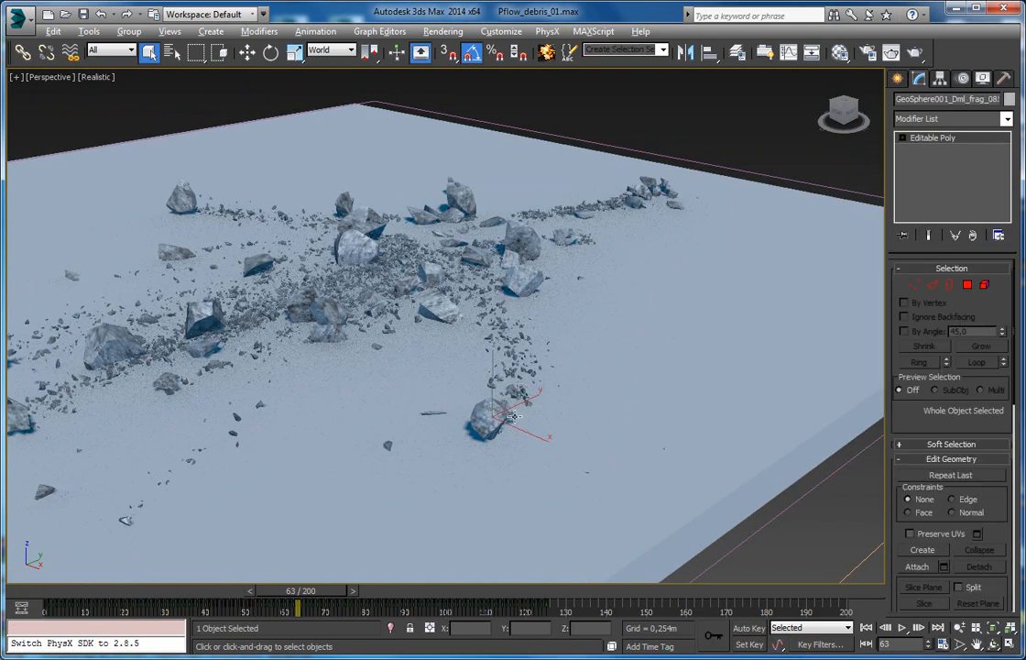
middle_click_drag(513, 397, 497, 481, "alt")
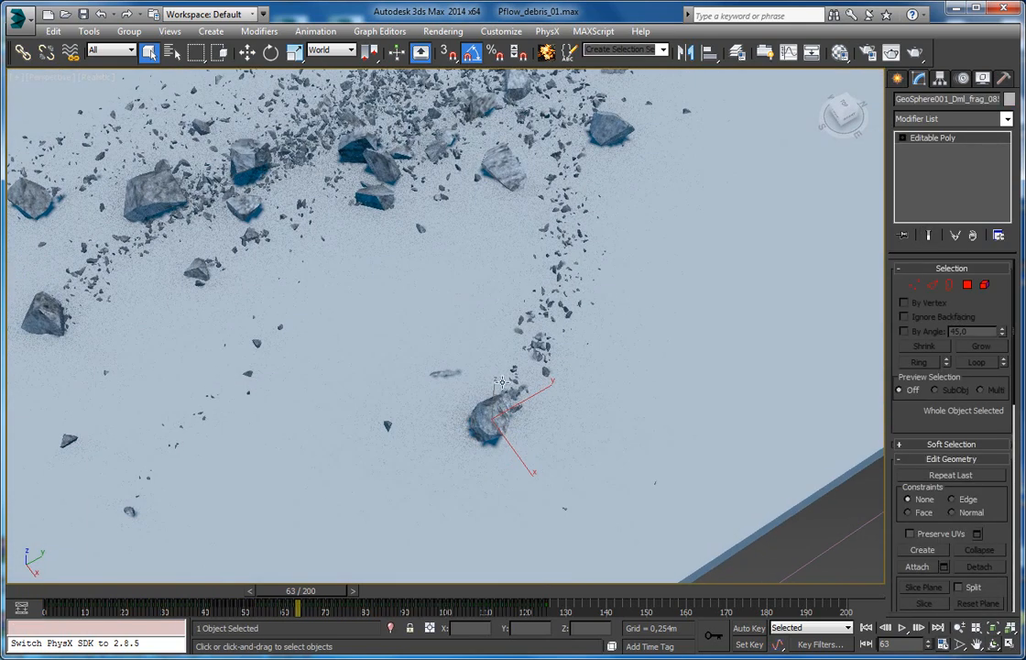
left_click(491, 419)
key("z")
scroll(540, 371, "up", 5)
middle_click_drag(331, 304, 262, 269)
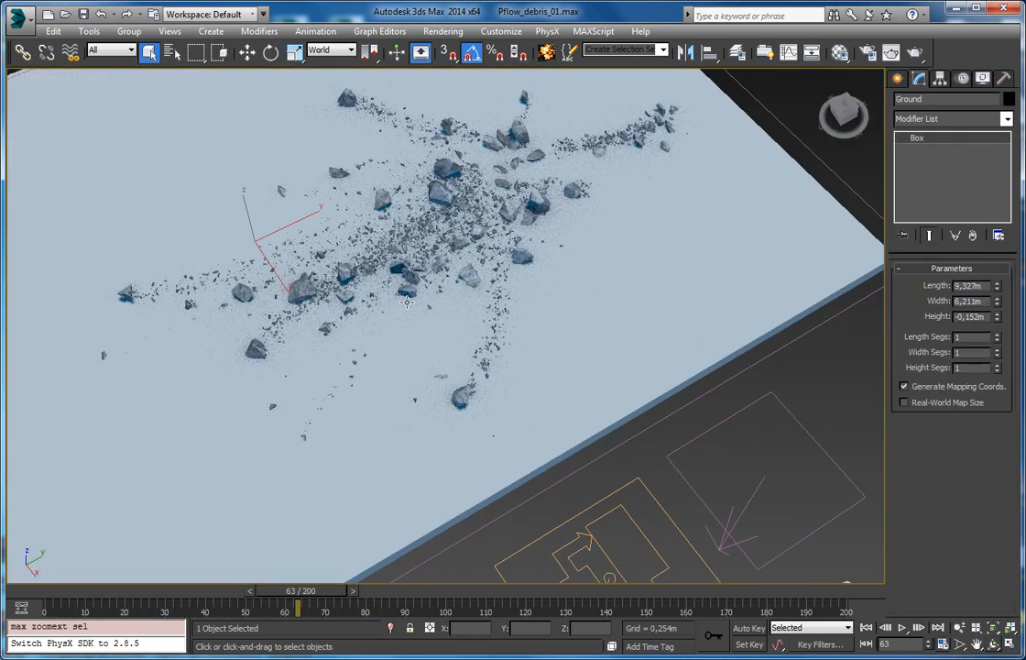
middle_click_drag(471, 310, 458, 285)
Open Particle View for PF Source 001 and display the settings of the Spawn 001 operator in Debris_Emitters
left_click(576, 543)
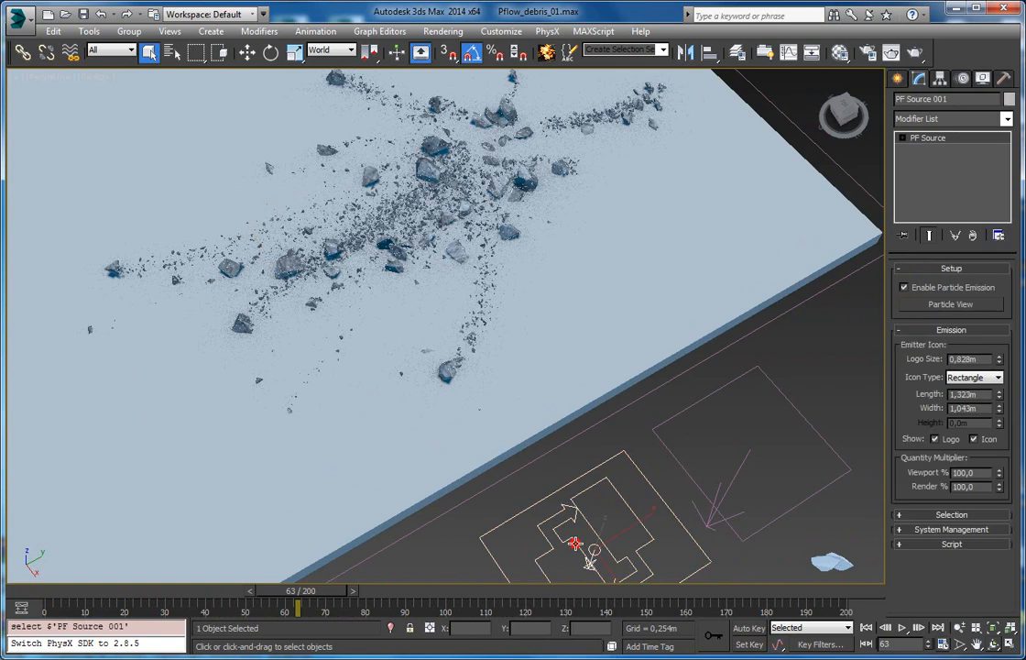
left_click(922, 308)
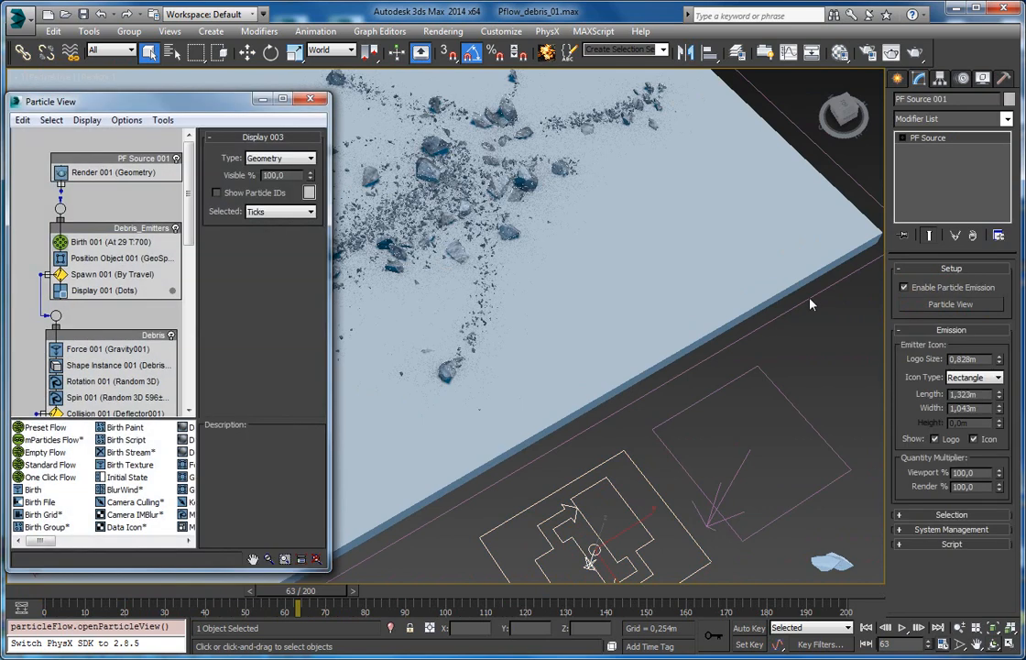
middle_click_drag(619, 364, 663, 431)
scroll(581, 413, "up", 3)
scroll(479, 385, "down", 2)
middle_click_drag(479, 386, 586, 417)
scroll(591, 360, "down", 1)
left_click(95, 277)
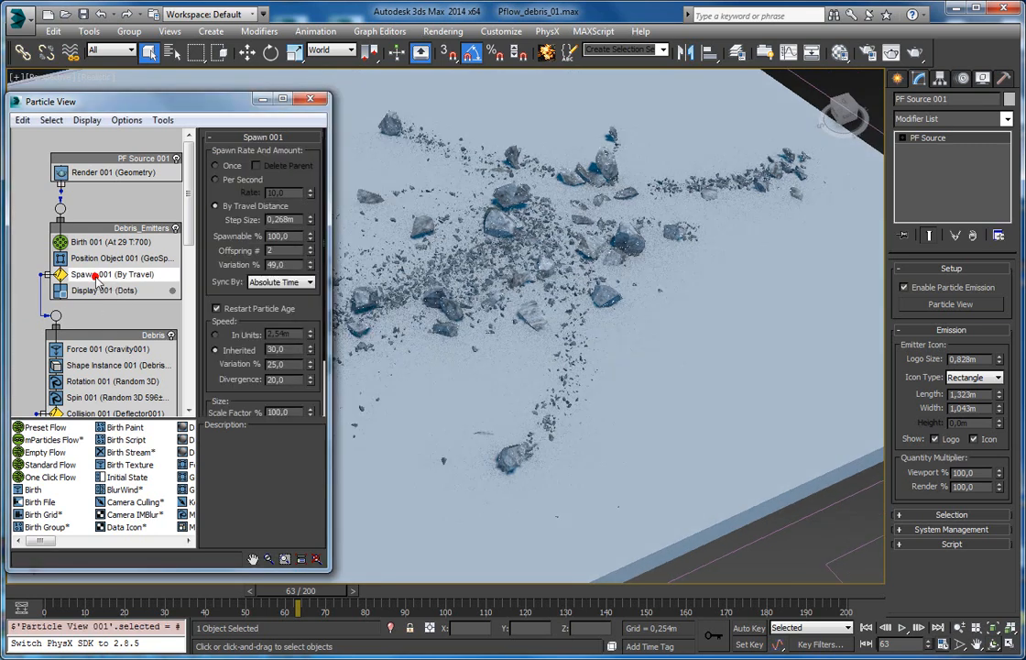
Set Spawn 001's inherited speed to 40, speed variation to 49% and divergence to 31,5
scroll(573, 422, "up", 2)
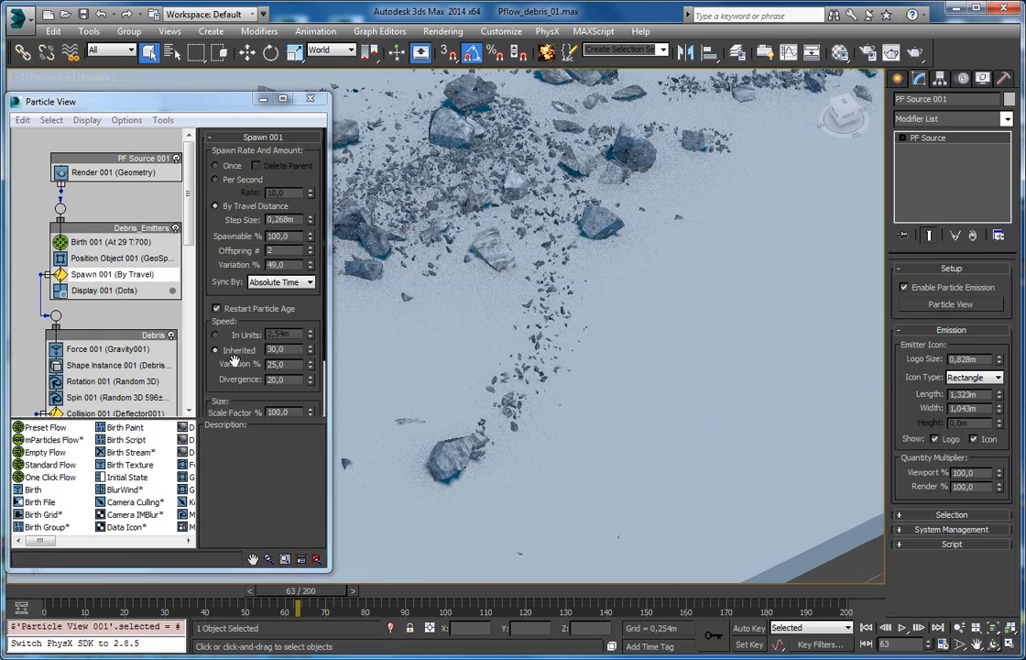
scroll(245, 322, "down", 1)
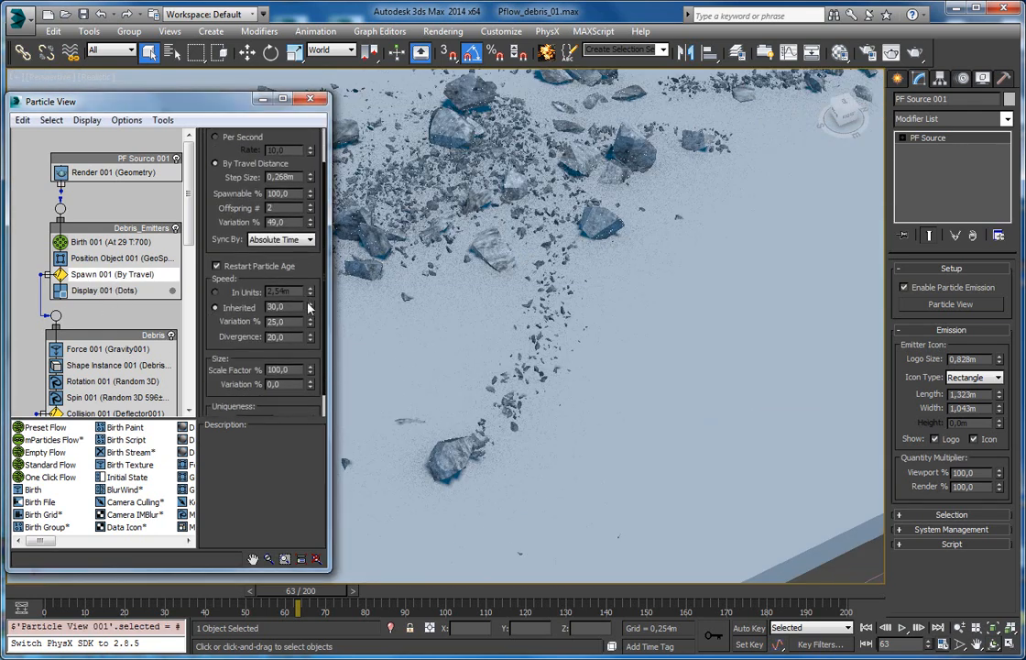
mouse_move(310, 307)
left_mouse_down()
mouse_move(310, 293)
mouse_move(310, 328)
mouse_move(311, 320)
left_mouse_up()
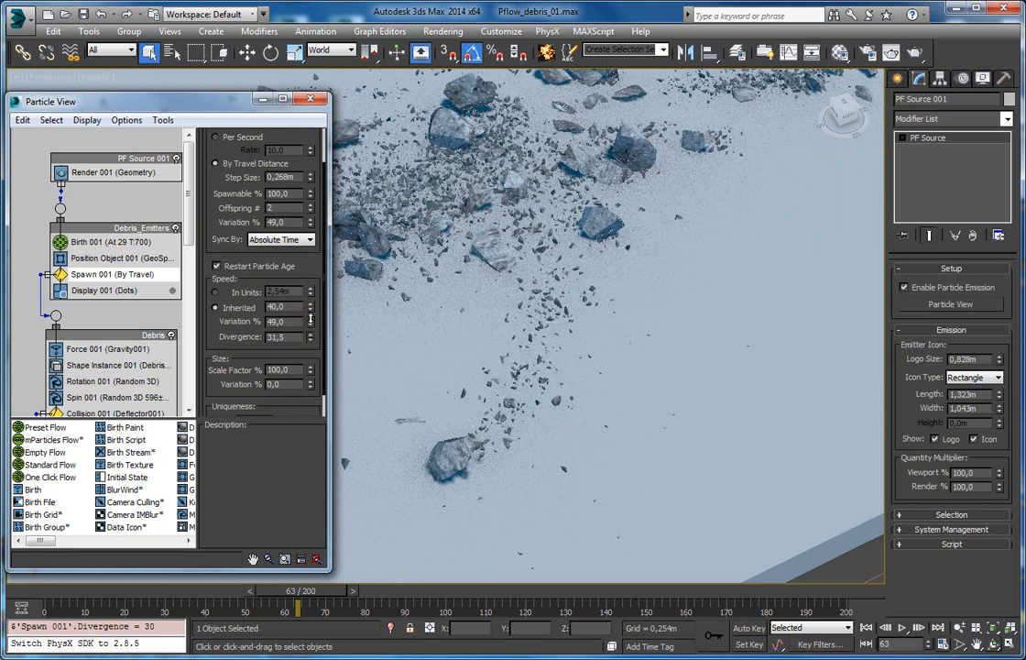
Increase Spawn 001's divergence to 36,5 and its speed variation to 55%
scroll(549, 378, "down", 6)
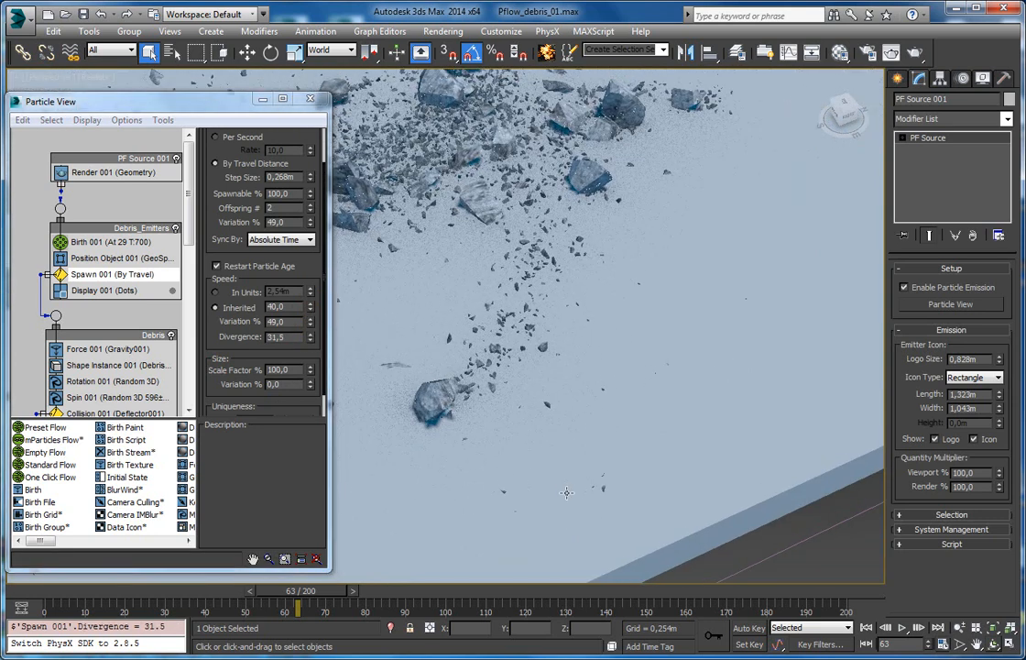
scroll(624, 435, "up", 6)
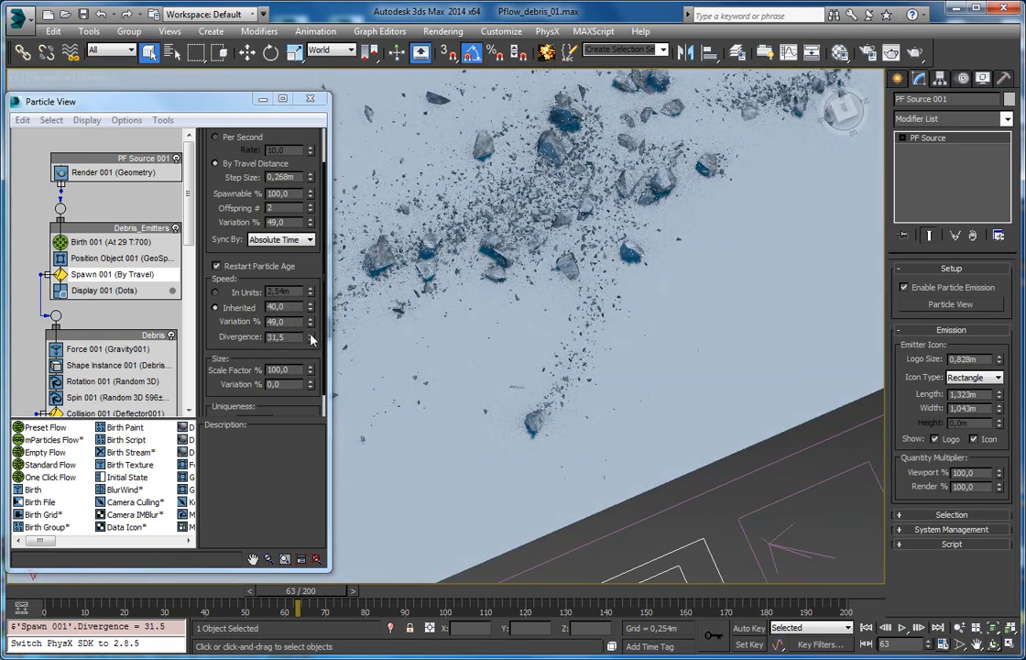
left_click_drag(310, 337, 311, 332)
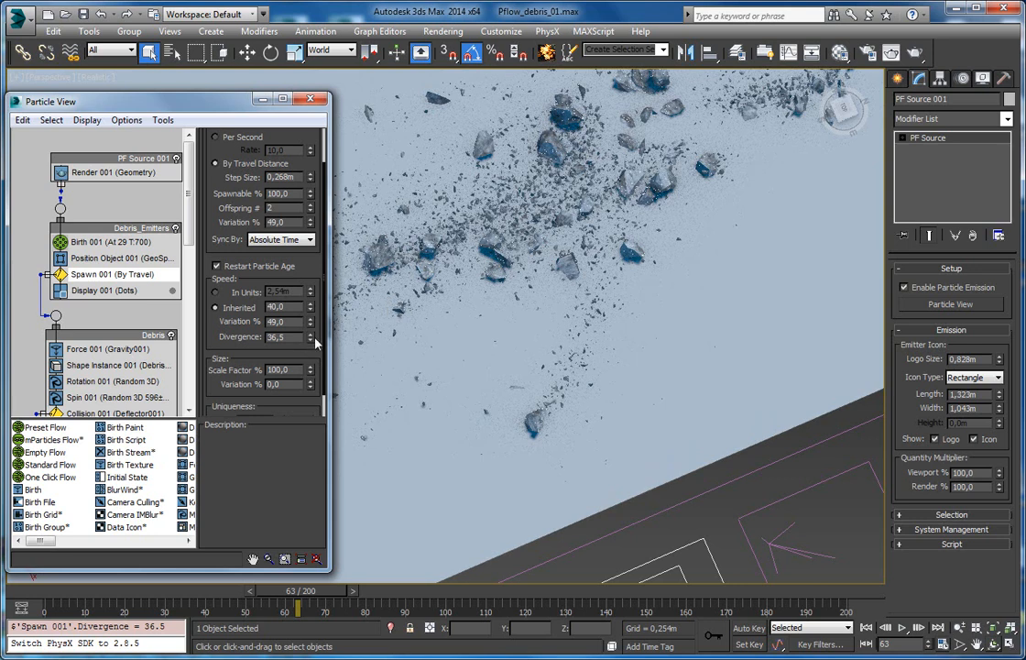
left_click_drag(311, 322, 312, 320)
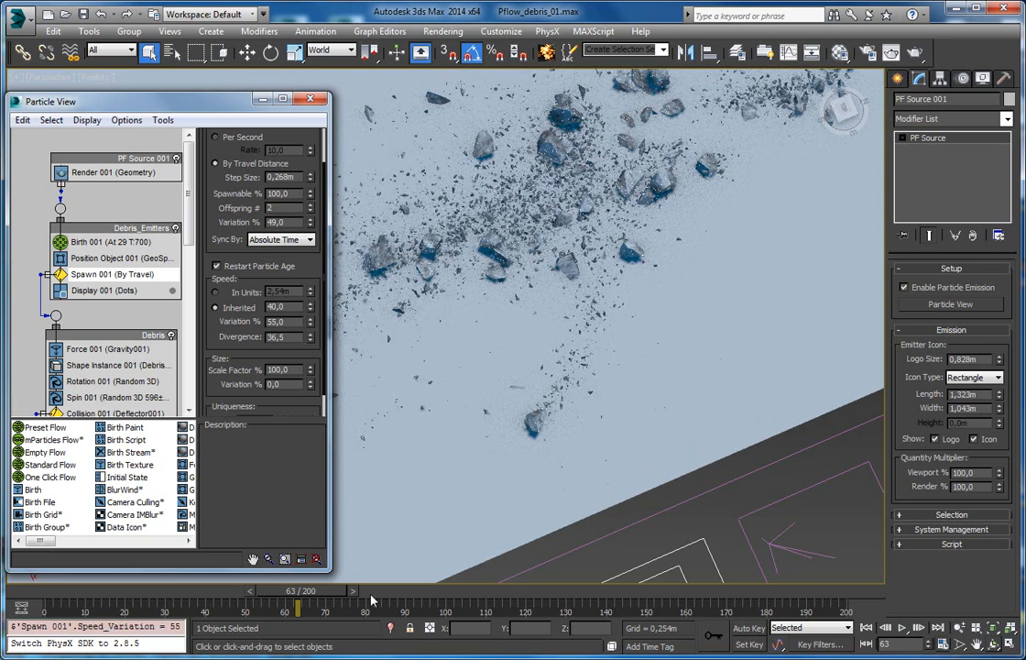
Scrub to frame 43 and examine the scattering debris from a low angle
left_click_drag(325, 591, 264, 586)
middle_click_drag(594, 438, 687, 435)
scroll(687, 435, "down", 3)
middle_click_drag(614, 384, 696, 302)
scroll(696, 302, "up", 4)
middle_click_drag(572, 311, 778, 309)
middle_click_drag(494, 410, 477, 352, "alt")
Switch the Material Static operators in the Debris event and Event 001 off and back on to compare the debris shading
middle_click_drag(124, 337, 135, 176)
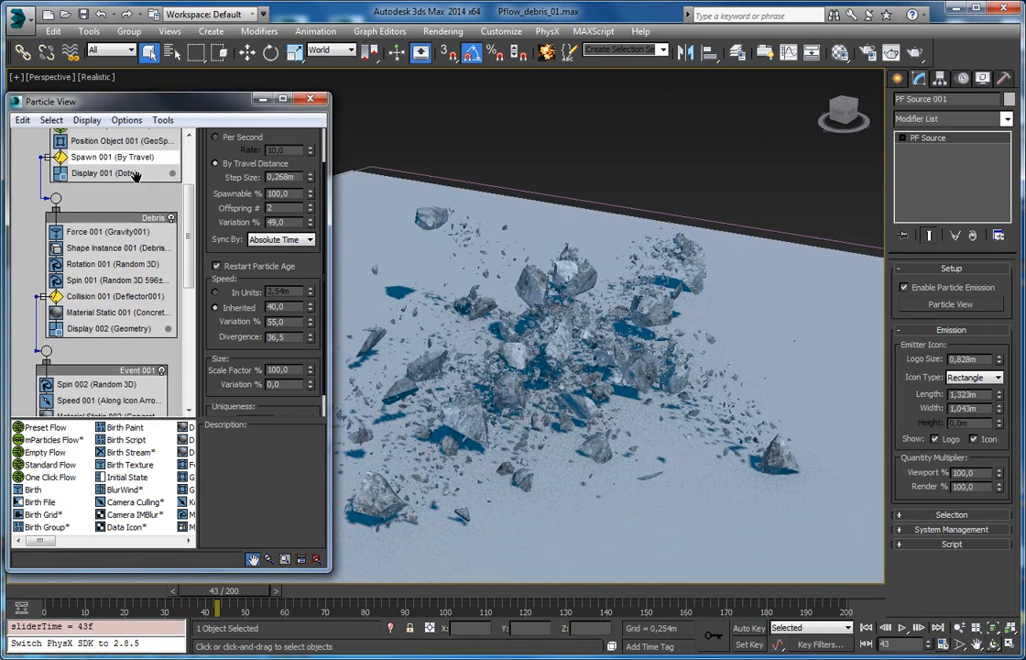
left_click(56, 312)
middle_click_drag(131, 307, 129, 267)
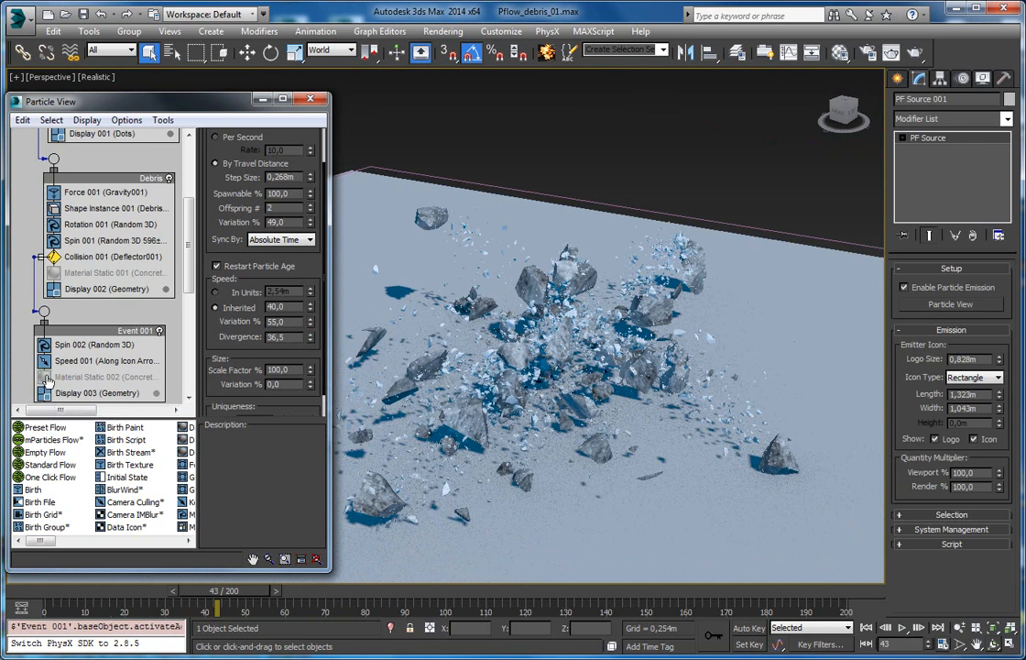
left_click(55, 273)
Clear the object selection and close Particle View
left_click(710, 172)
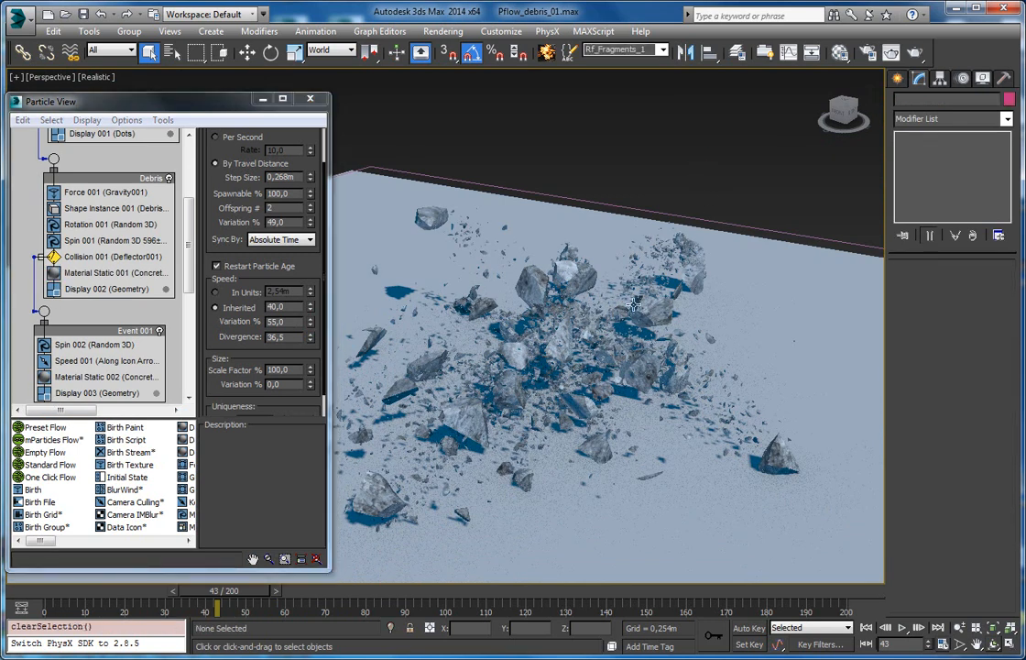
middle_click_drag(710, 173, 697, 83)
left_click(311, 99)
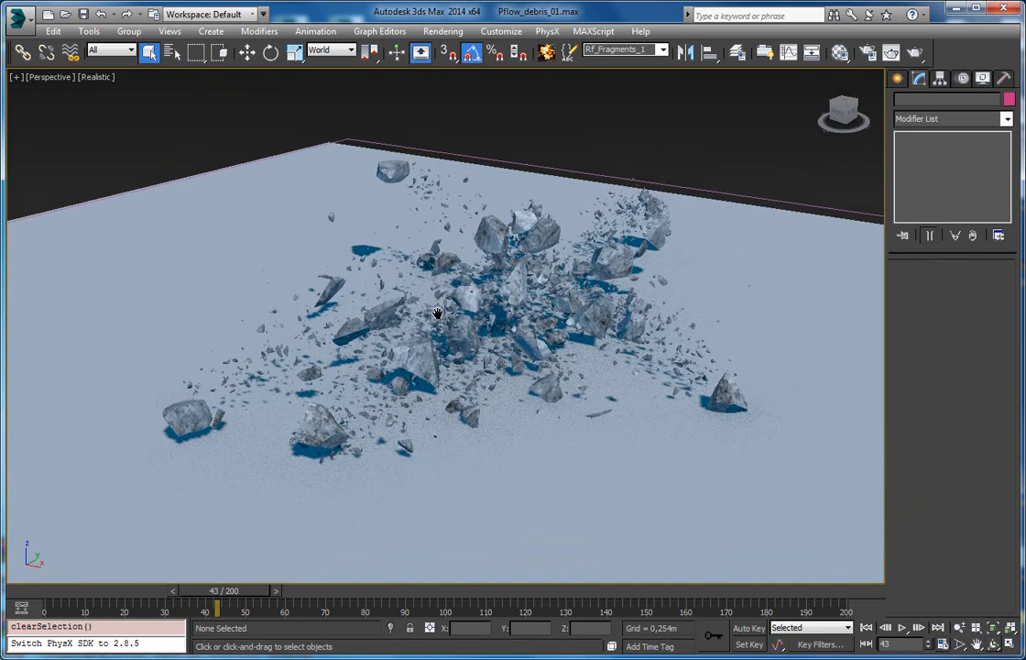
Replay the shatter animation from before the impact to check the debris spread, and scrub back to frame 25
left_click_drag(220, 591, 89, 592)
key("/")
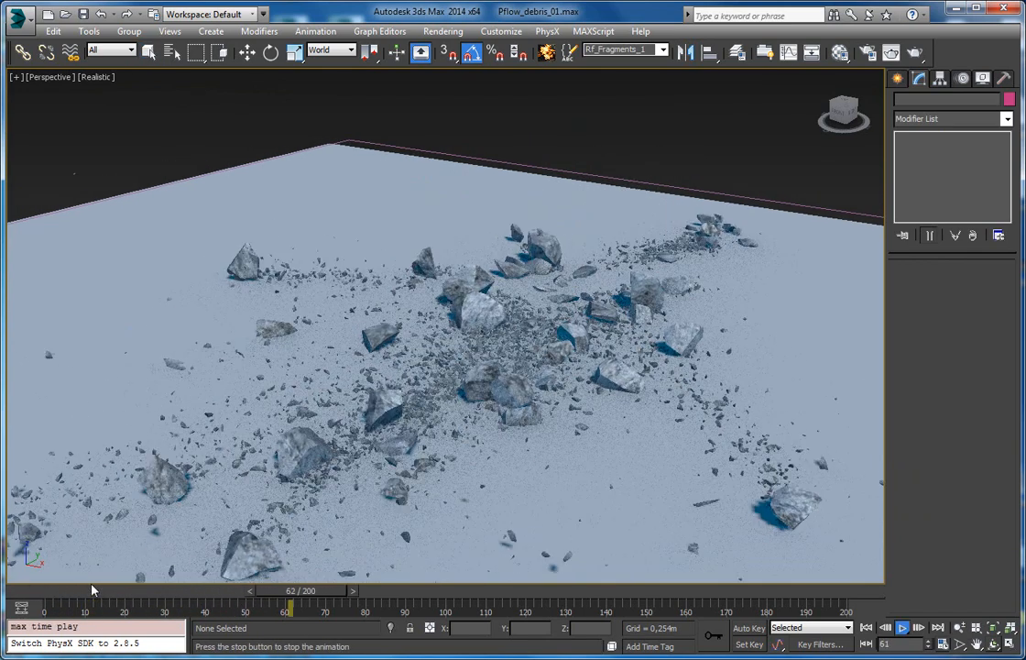
middle_click_drag(469, 465, 482, 275)
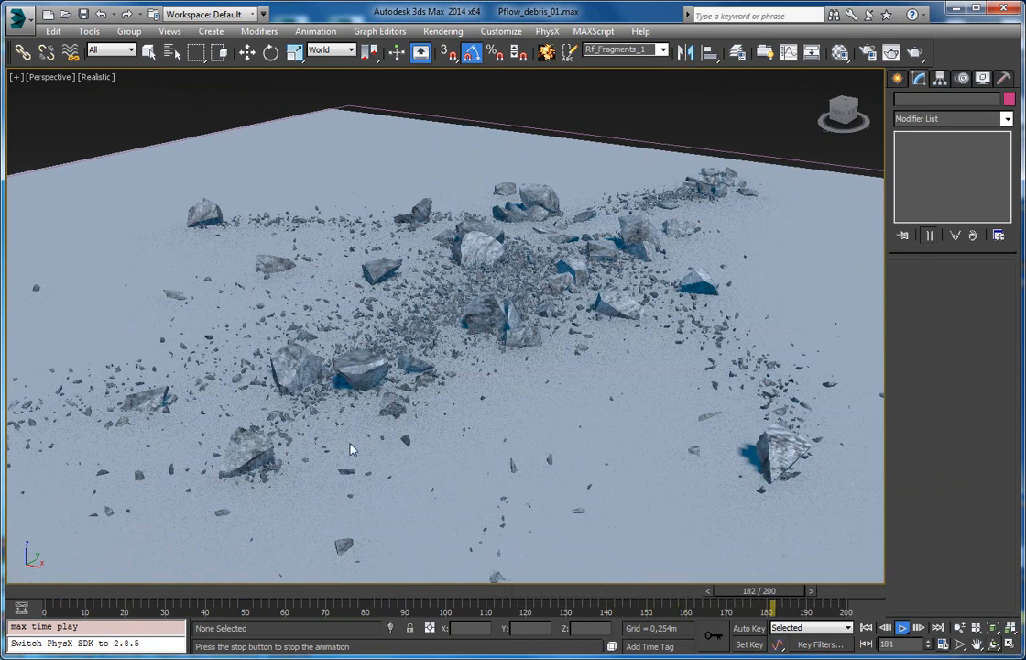
left_click_drag(223, 595, 500, 577)
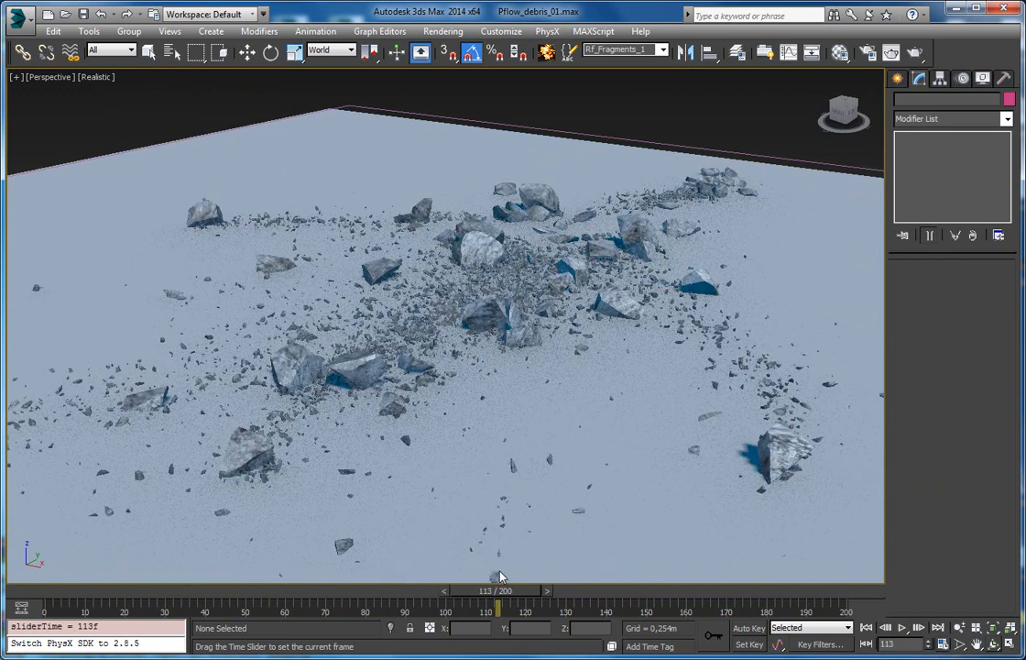
left_click_drag(412, 586, 111, 605)
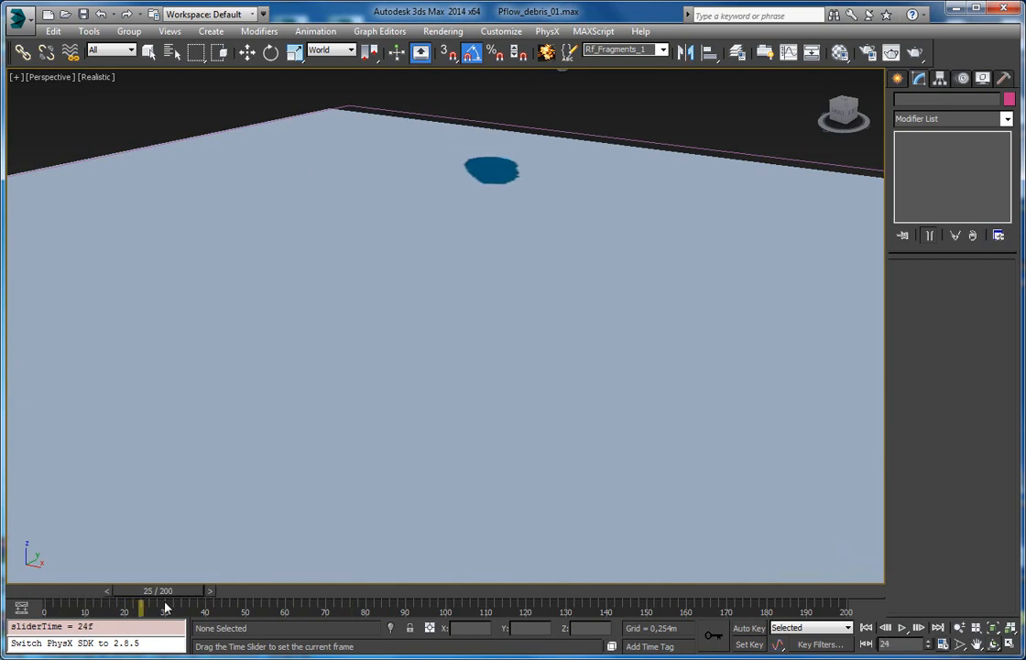